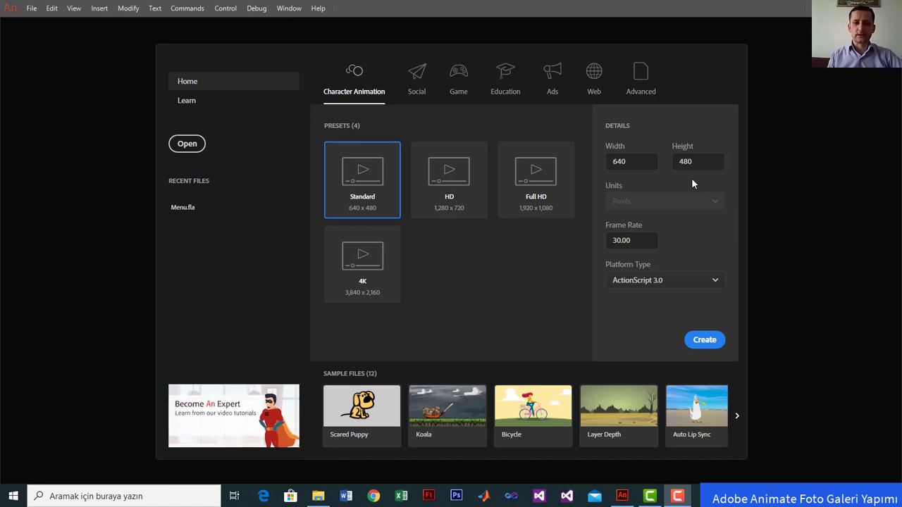
# - Create a new ActionScript 3.0 document with a stage 800 pixels wide and 600 pixels high
pyautogui.click(635, 166)
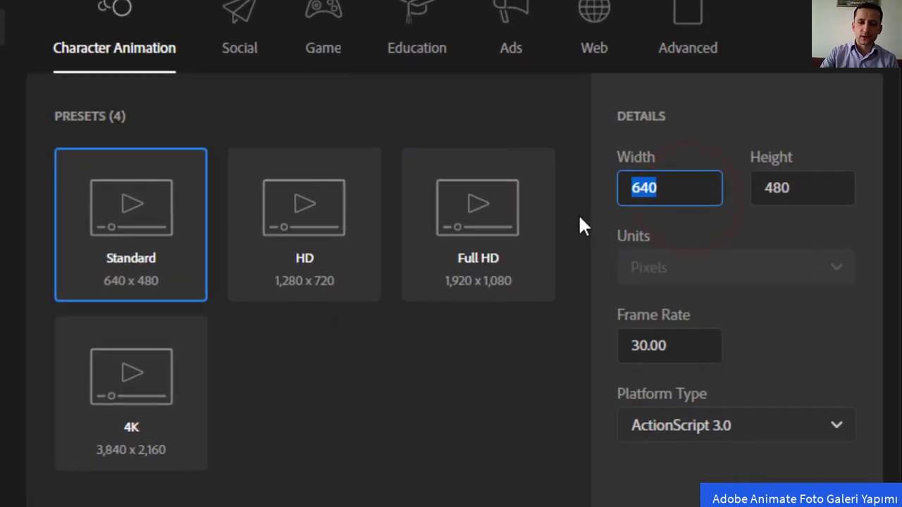
pyautogui.write('800')
pyautogui.press('Tab')
pyautogui.write('600')
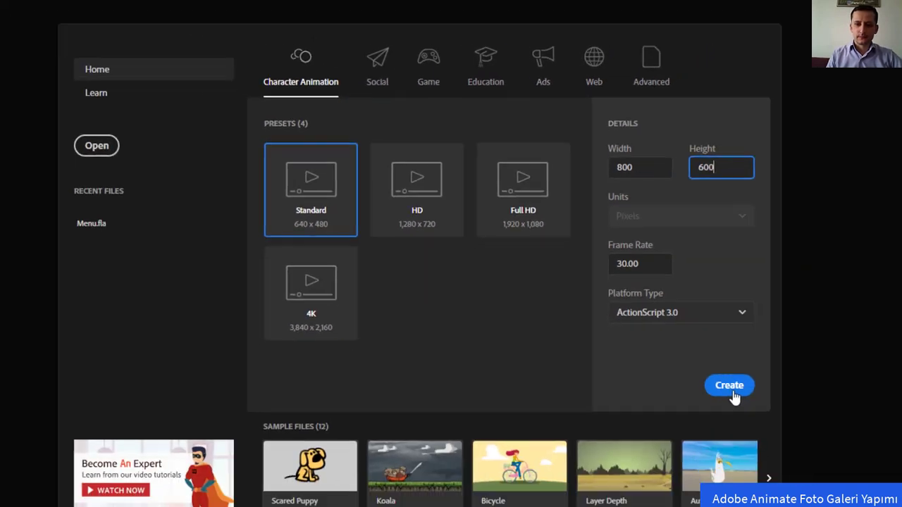
pyautogui.click(706, 342)
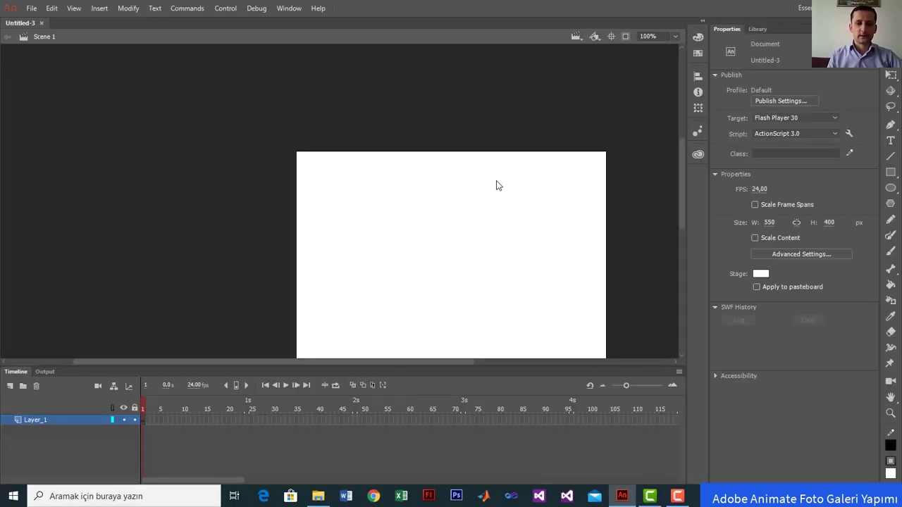
# - Fit the stage in the window and reduce the timeline's height slightly to enlarge the stage area
pyautogui.click(675, 36)
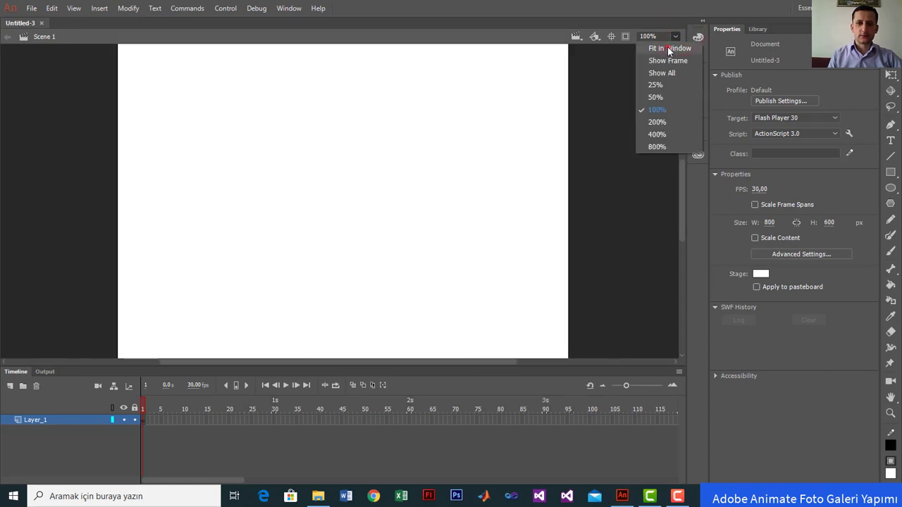
pyautogui.click(670, 49)
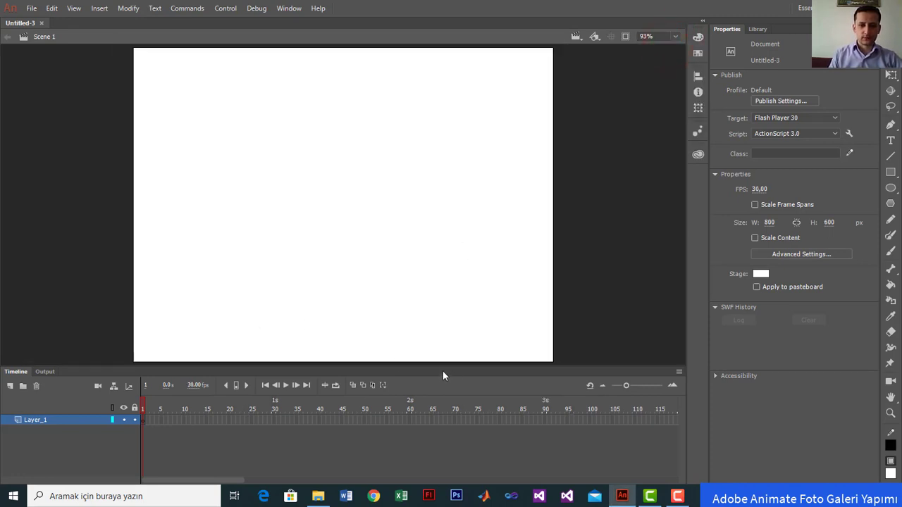
pyautogui.moveTo(442, 367); pyautogui.dragTo(467, 381)
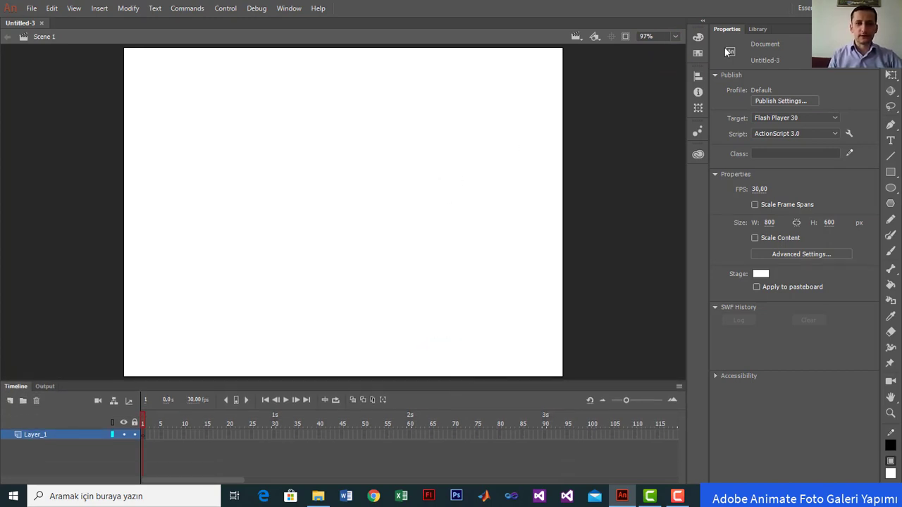
# - Import Foto1.jpg, Foto2.jpg, Foto3.jpg, Foto4.jpg and Foto5.jpg from the Resimler folder into the document's library
pyautogui.click(761, 29)
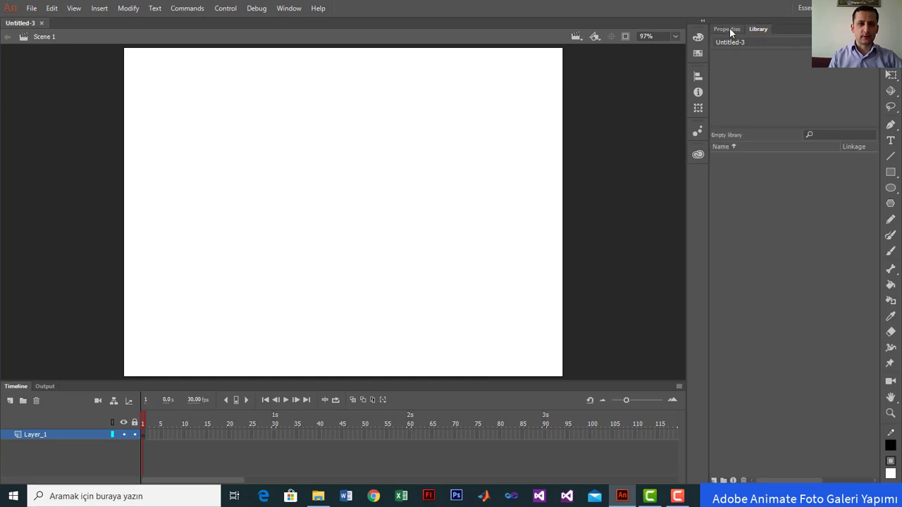
pyautogui.click(730, 29)
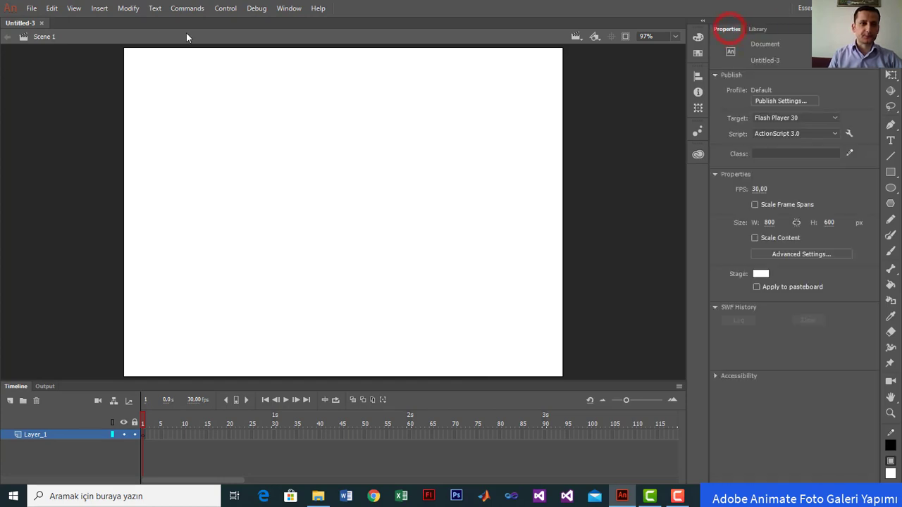
pyautogui.click(33, 8)
pyautogui.click(55, 174)
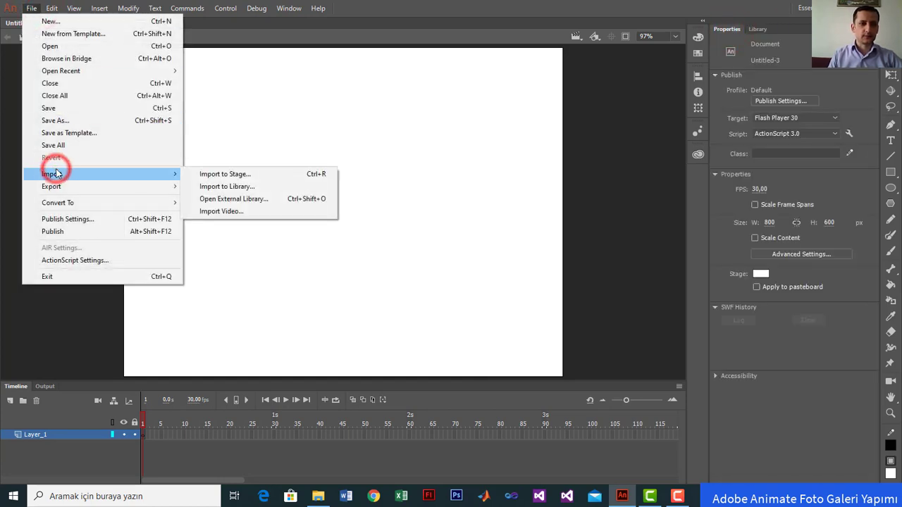
pyautogui.click(248, 186)
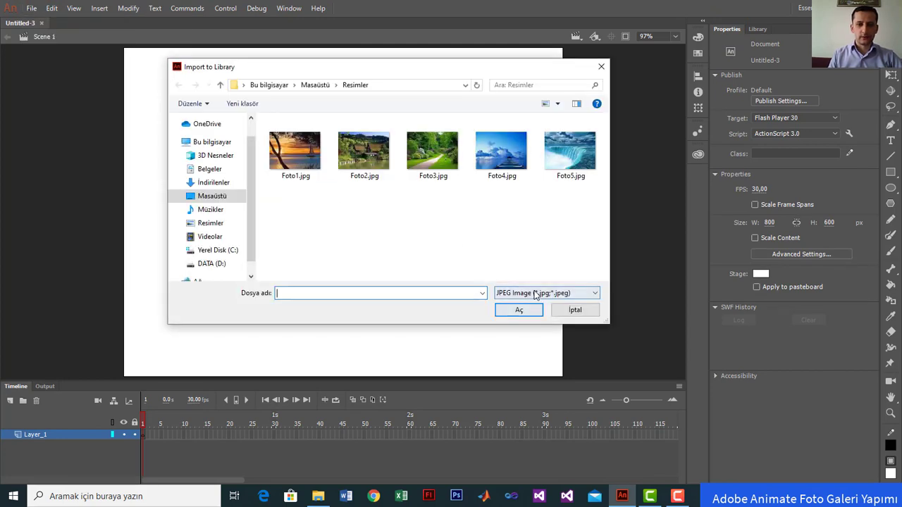
pyautogui.click(303, 154)
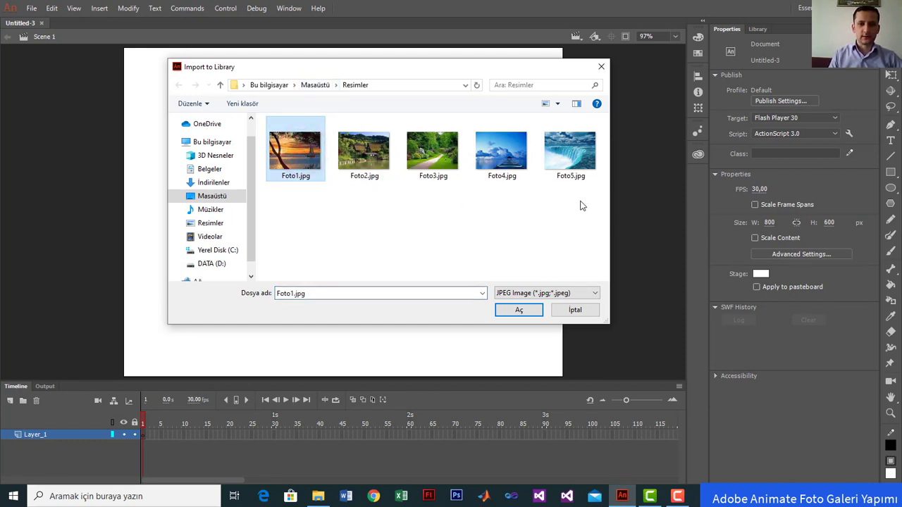
pyautogui.moveTo(583, 206); pyautogui.dragTo(264, 121)
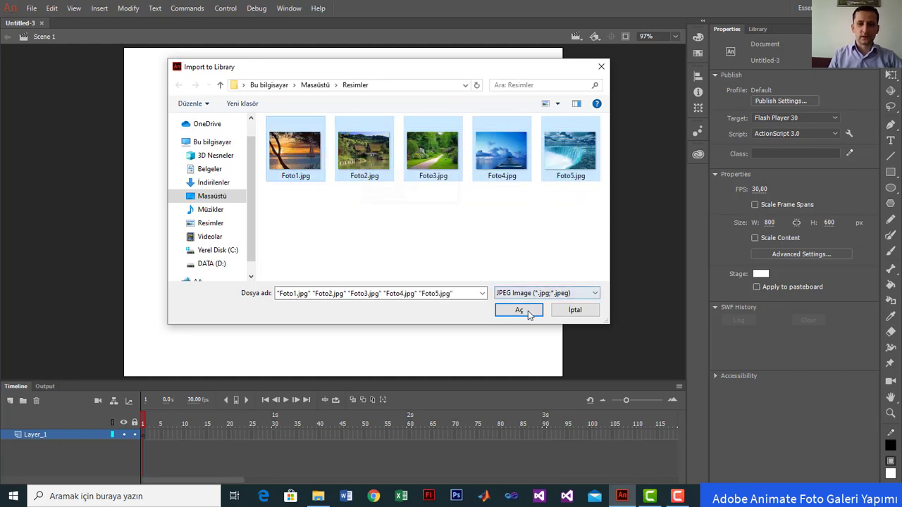
pyautogui.click(519, 311)
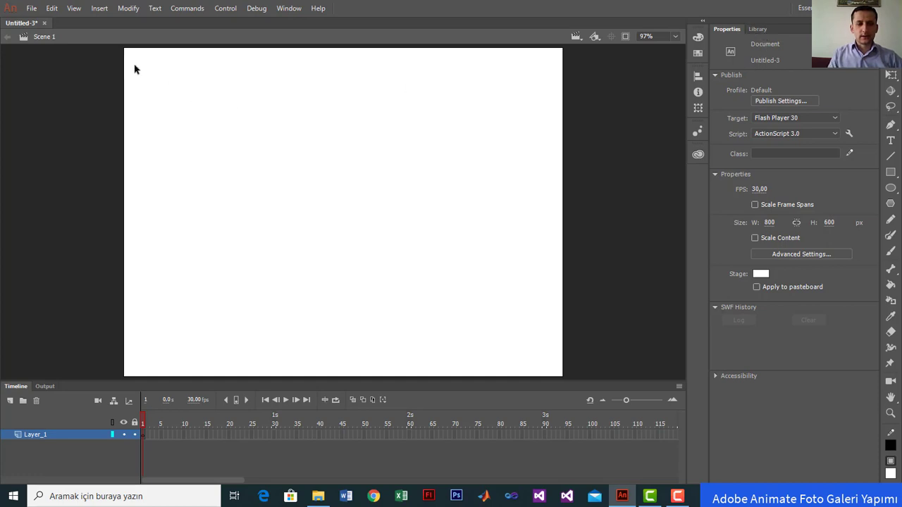
# - Place Foto1.jpg from the library on the stage and move it to about X 134, Y 53
pyautogui.click(757, 29)
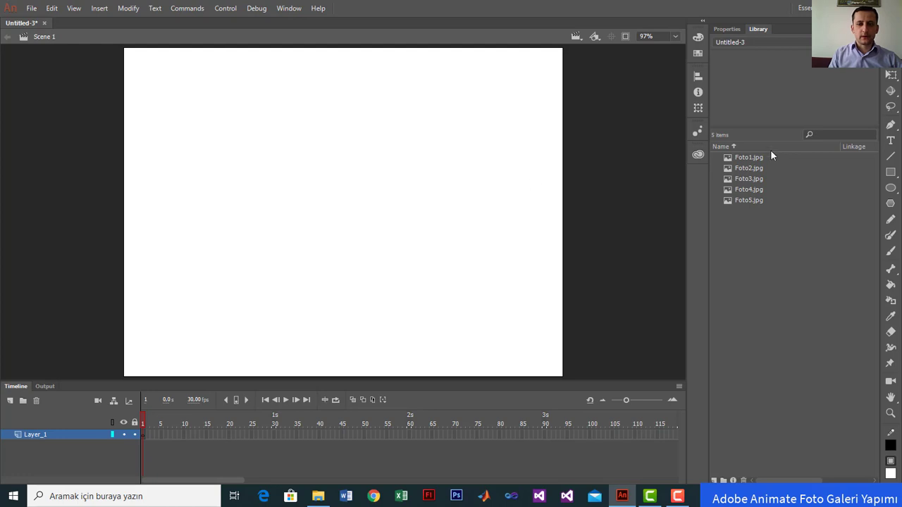
pyautogui.click(745, 158)
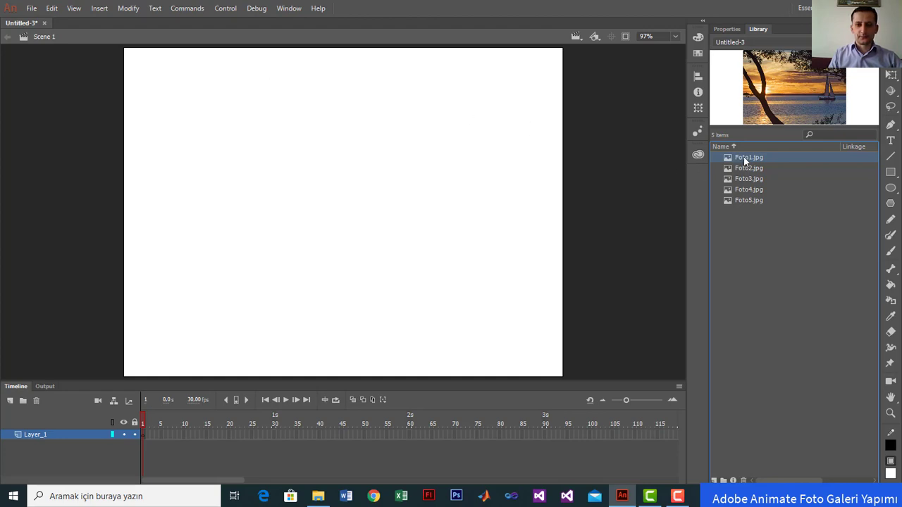
pyautogui.moveTo(745, 161); pyautogui.dragTo(303, 143)
pyautogui.moveTo(372, 144); pyautogui.dragTo(401, 178)
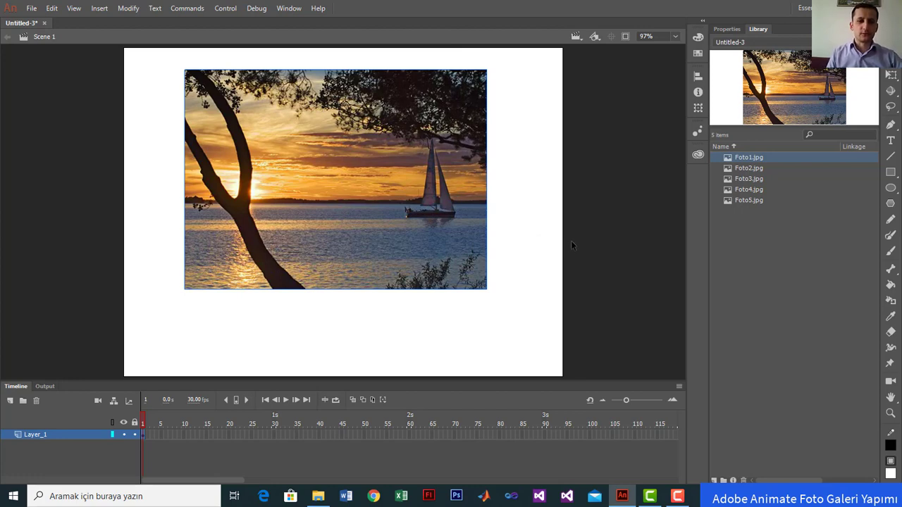
pyautogui.click(369, 191)
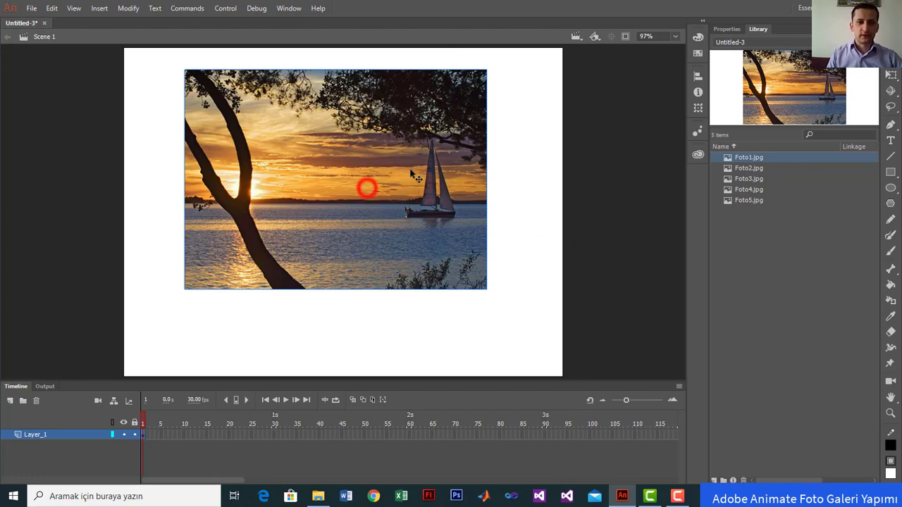
pyautogui.click(725, 29)
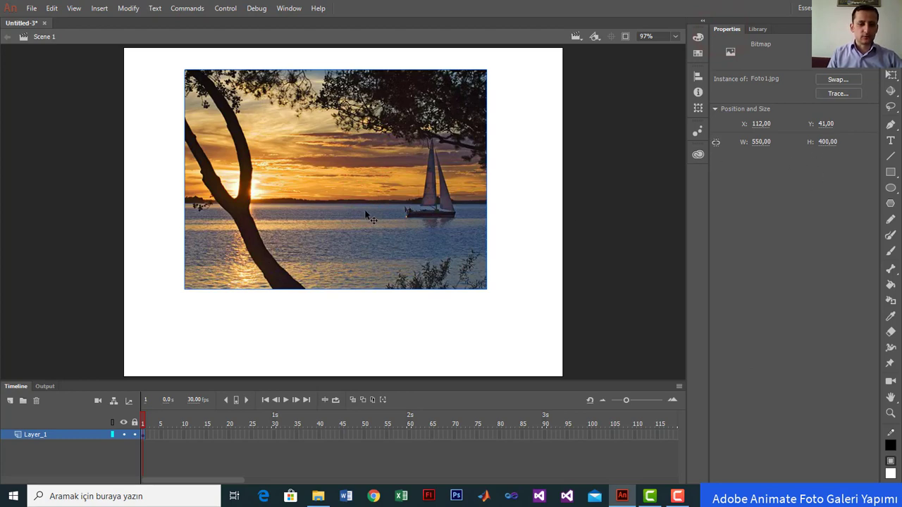
pyautogui.moveTo(346, 202); pyautogui.dragTo(359, 208)
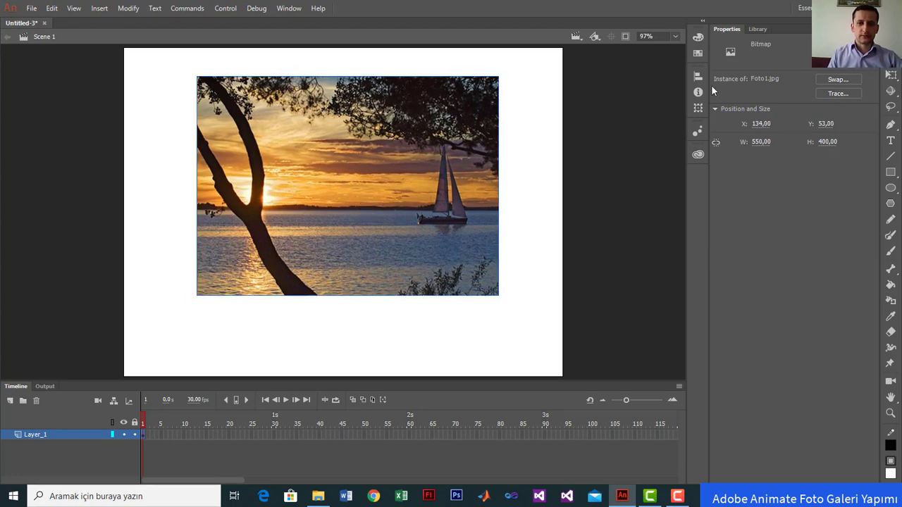
# - Open the library image Foto1.jpg for editing in Adobe Photoshop CS6
pyautogui.click(758, 30)
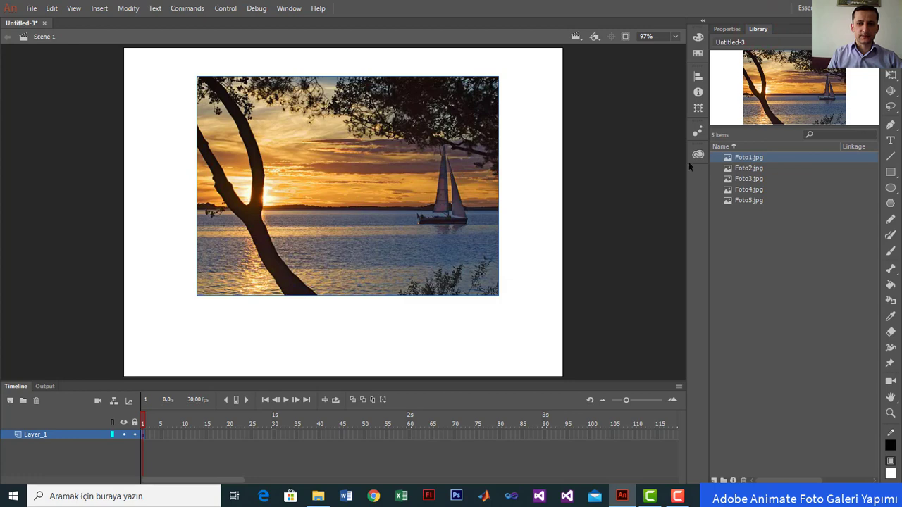
pyautogui.rightClick(759, 163)
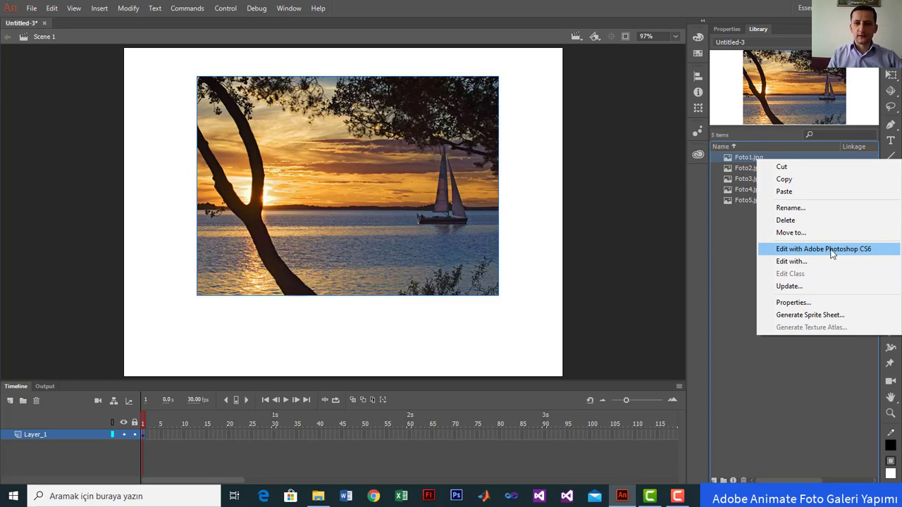
pyautogui.click(832, 251)
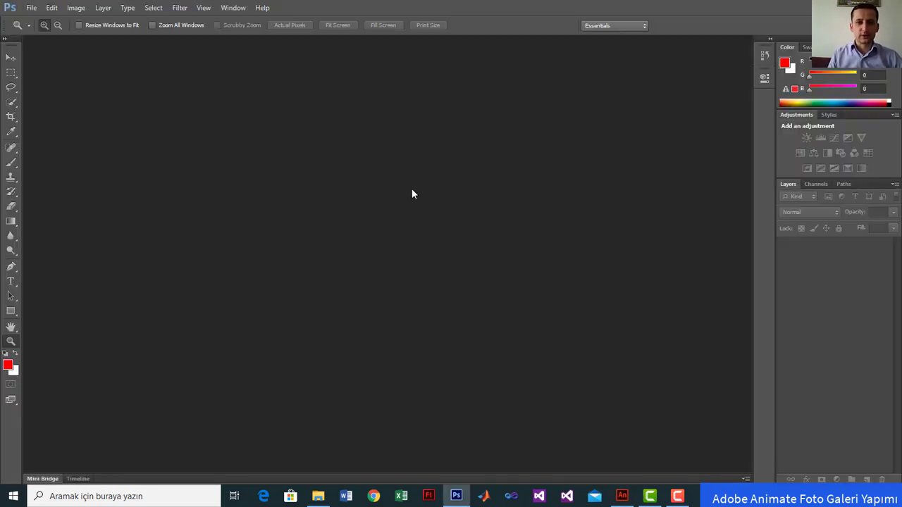
# - Check the pixel dimensions of Foto1.jpg in the Image Size settings, accept them as they are and close the image
pyautogui.click(73, 8)
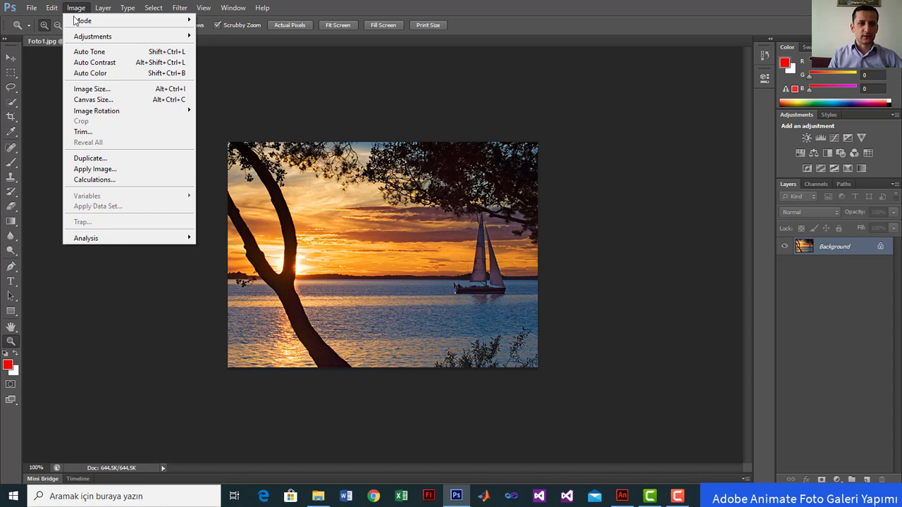
pyautogui.click(91, 89)
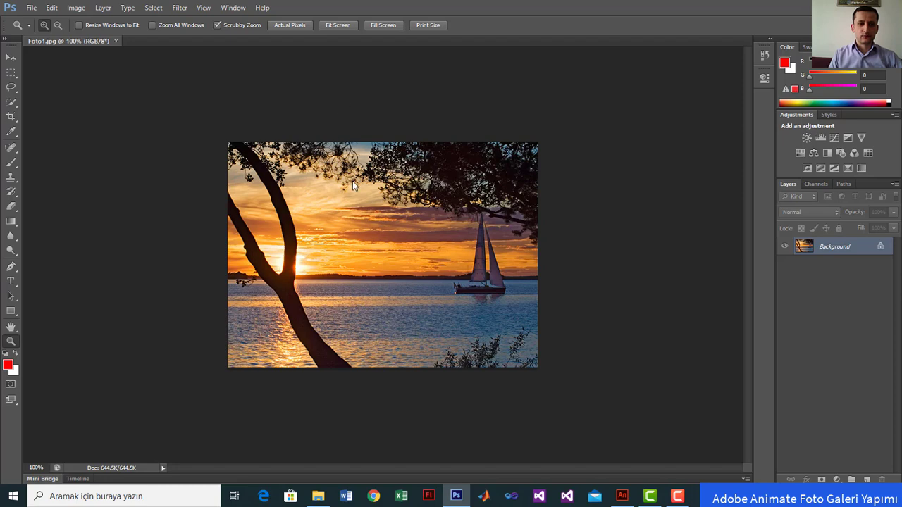
pyautogui.moveTo(559, 113); pyautogui.dragTo(345, 97)
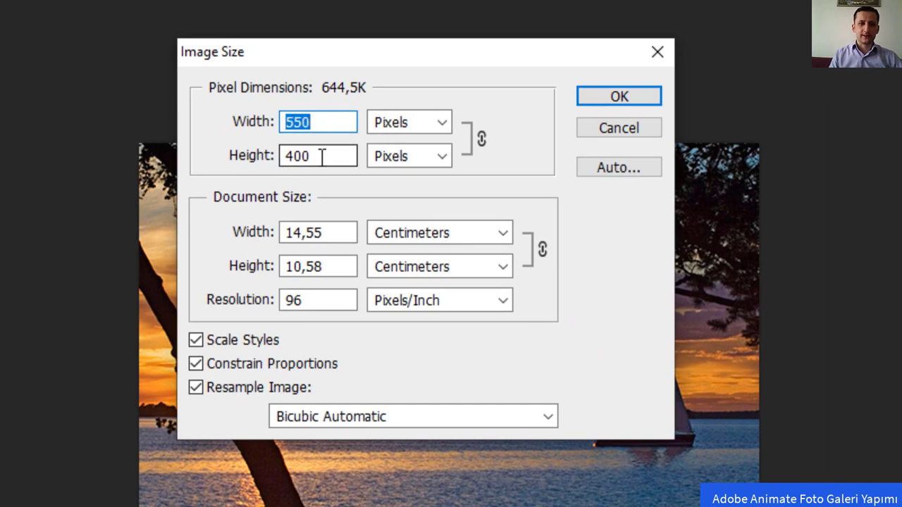
pyautogui.click(619, 97)
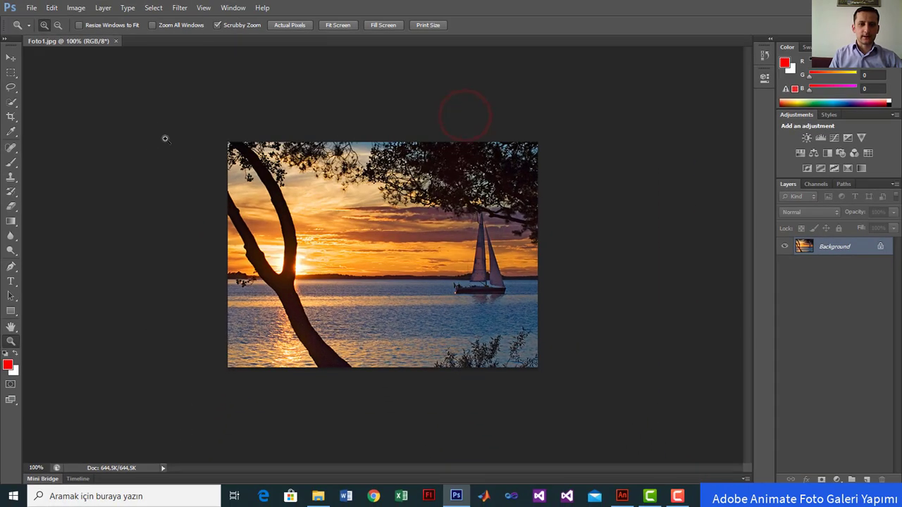
pyautogui.click(115, 42)
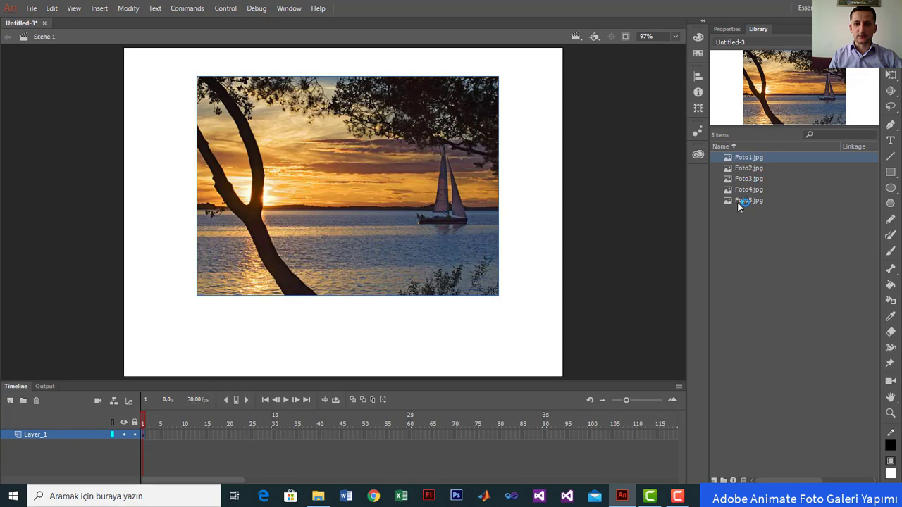
# - Switch back to Adobe Animate and preview each library photo from Foto1.jpg to Foto5.jpg, ending on Foto1.jpg
pyautogui.click(748, 158)
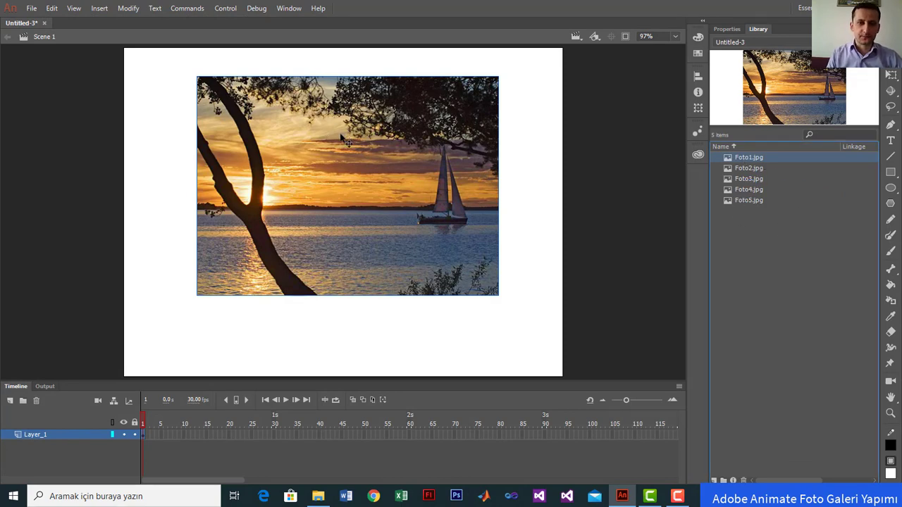
pyautogui.click(737, 168)
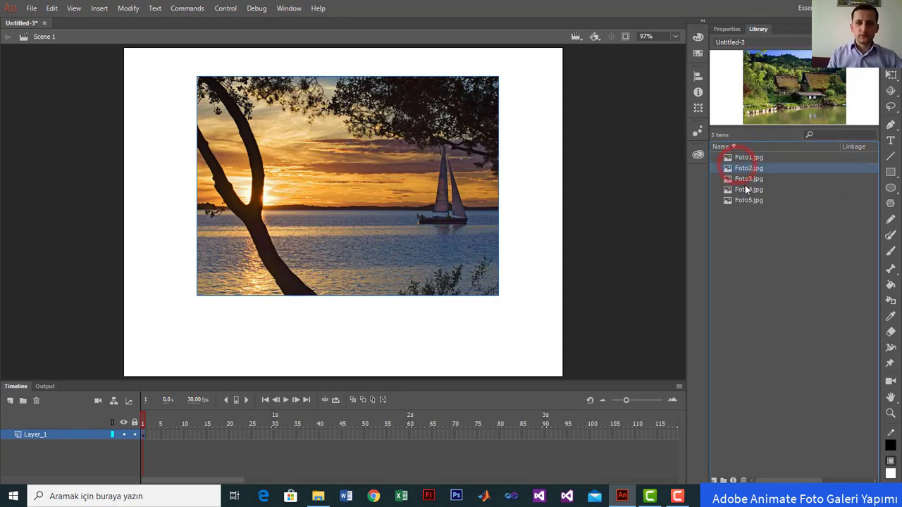
pyautogui.click(746, 179)
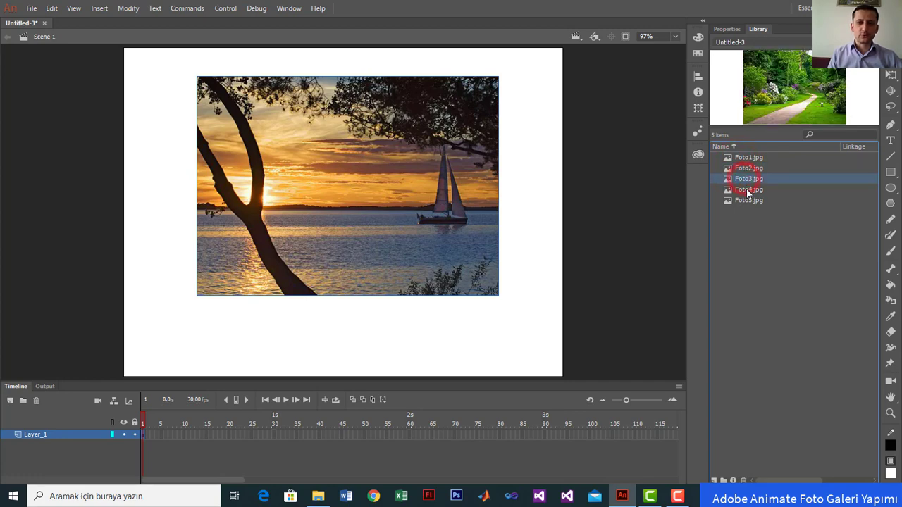
pyautogui.click(748, 191)
pyautogui.click(748, 201)
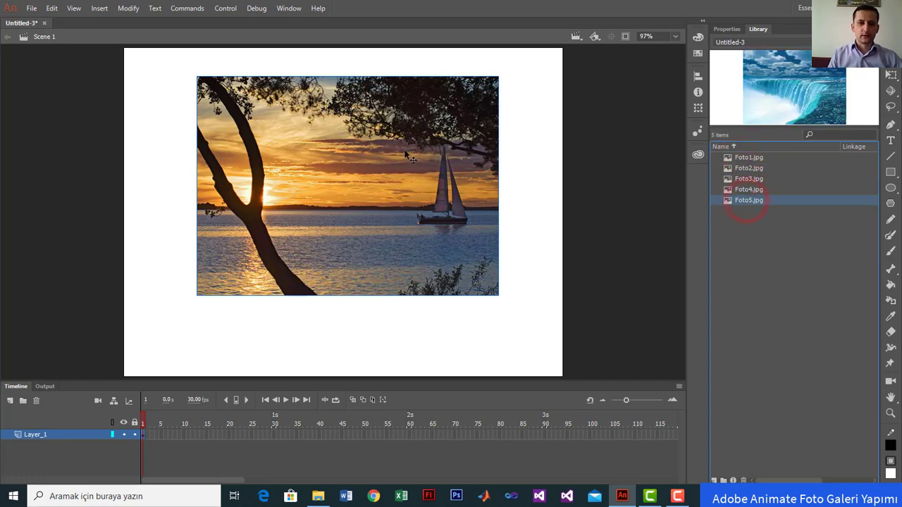
pyautogui.click(742, 157)
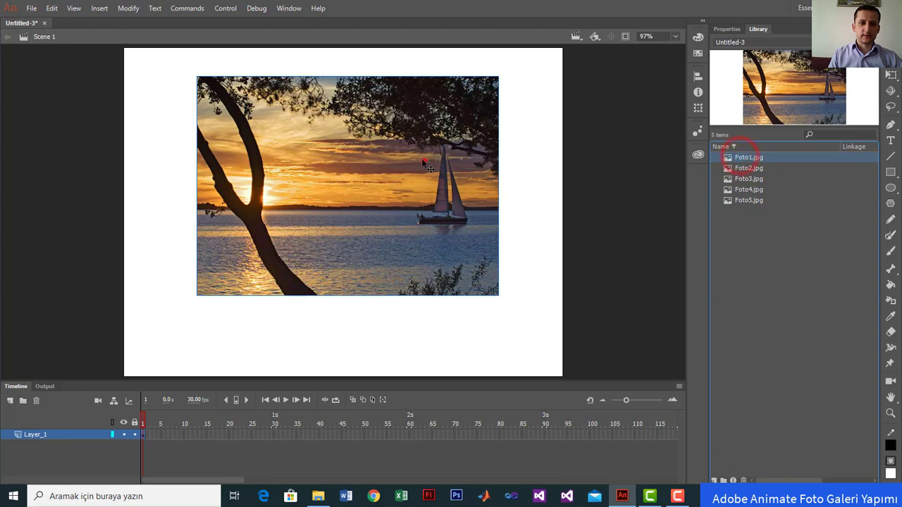
# - Move the sunset photo slightly upward on the stage and deselect it, leaving more free space beneath it
pyautogui.moveTo(423, 160); pyautogui.dragTo(423, 153)
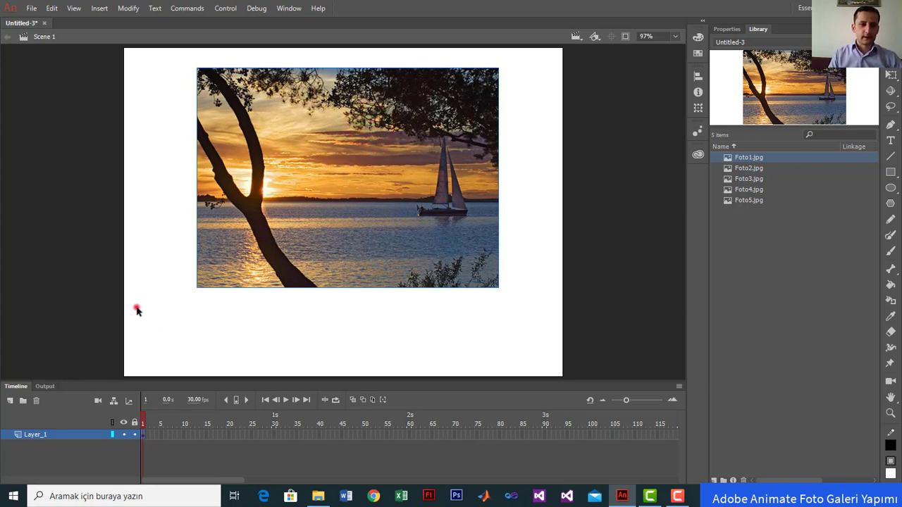
pyautogui.moveTo(137, 308); pyautogui.dragTo(211, 366)
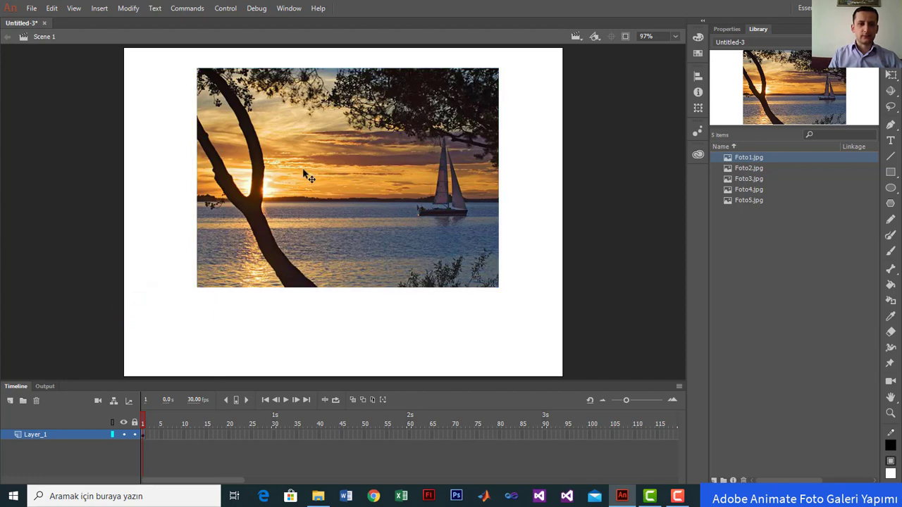
pyautogui.moveTo(218, 308); pyautogui.dragTo(286, 361)
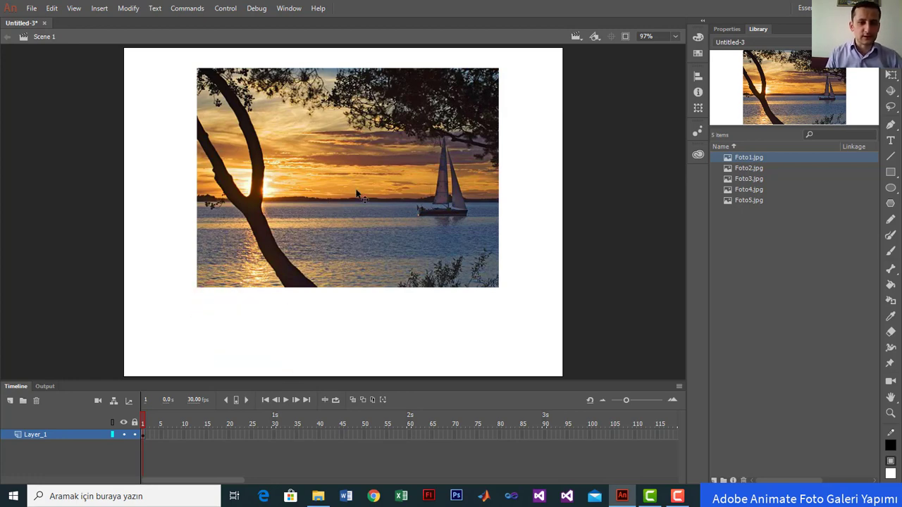
pyautogui.moveTo(141, 312); pyautogui.dragTo(197, 360)
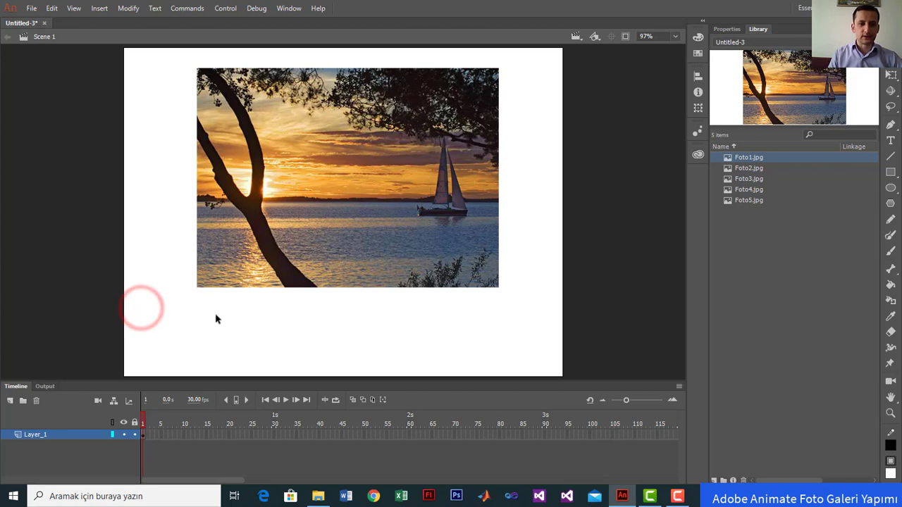
pyautogui.moveTo(213, 315); pyautogui.dragTo(261, 370)
pyautogui.moveTo(274, 318); pyautogui.dragTo(331, 370)
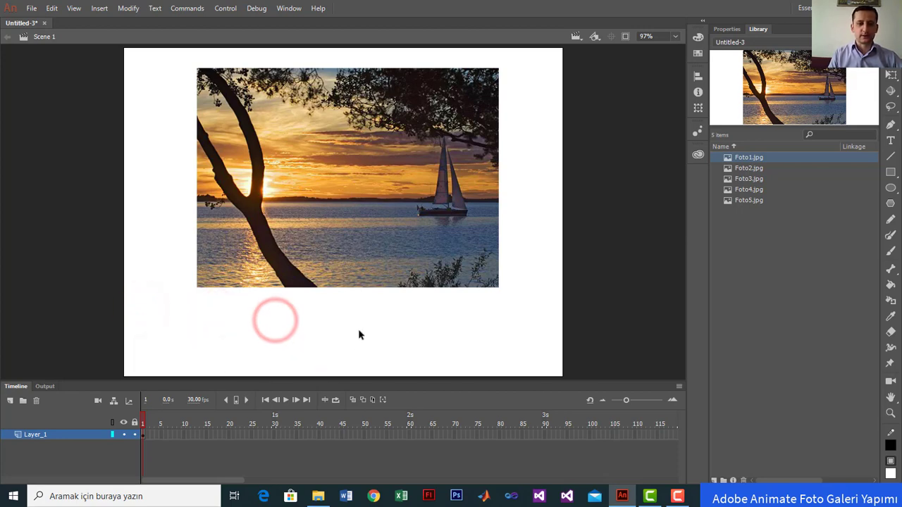
pyautogui.click(347, 185)
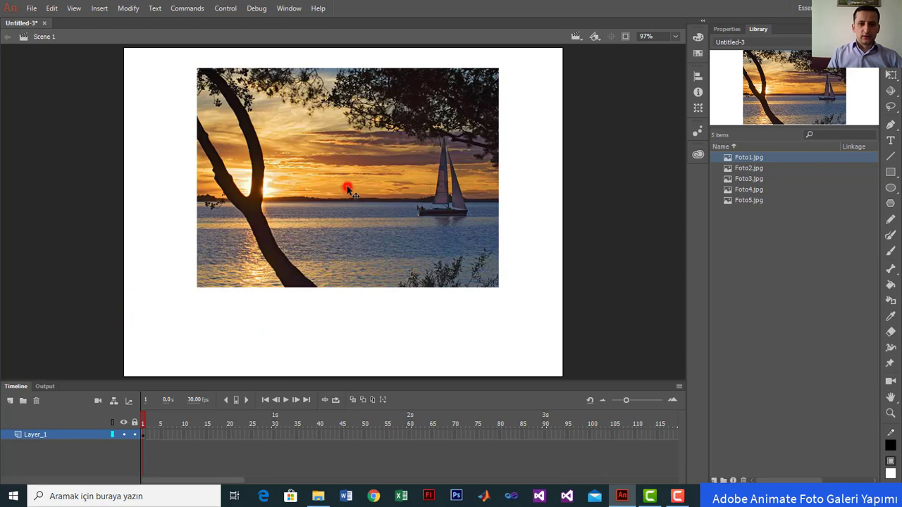
# - Resize the sunset photo to 120 by 90 and move it to the stage's lower-left area, at about X 35, Y 474
pyautogui.click(407, 192)
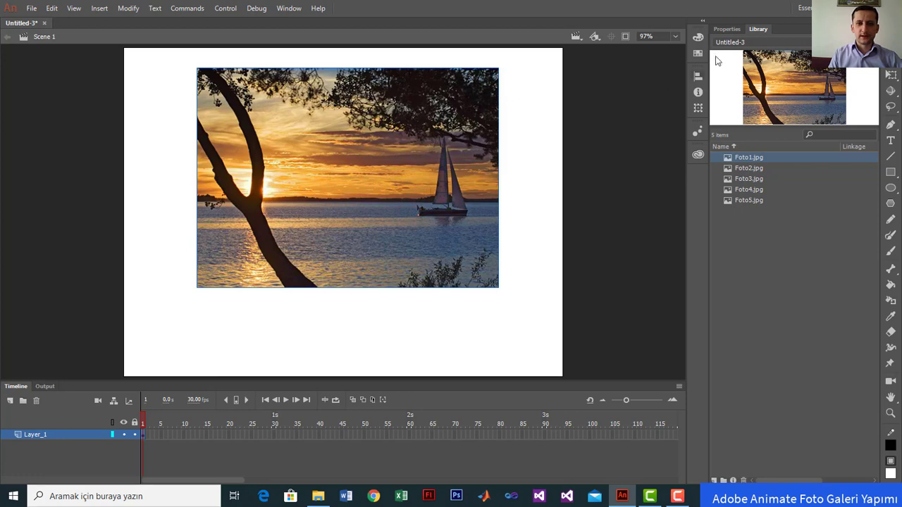
pyautogui.click(726, 29)
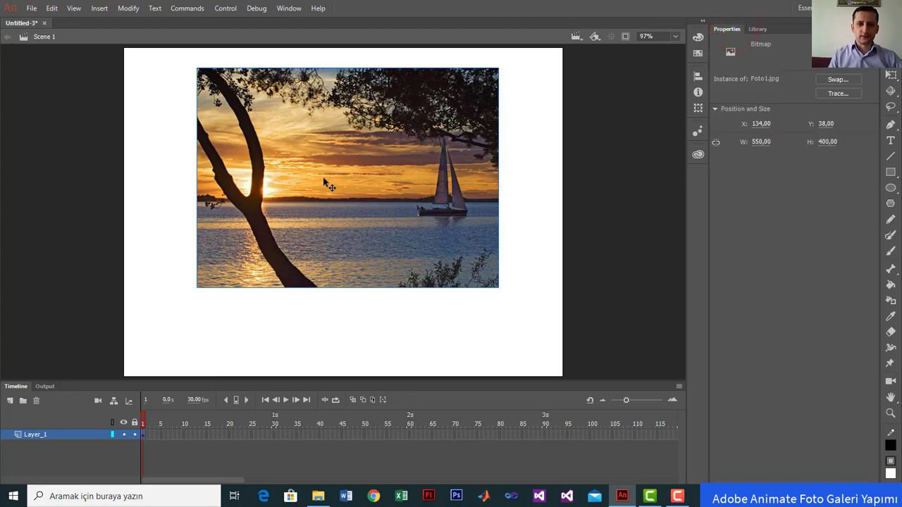
pyautogui.click(762, 142)
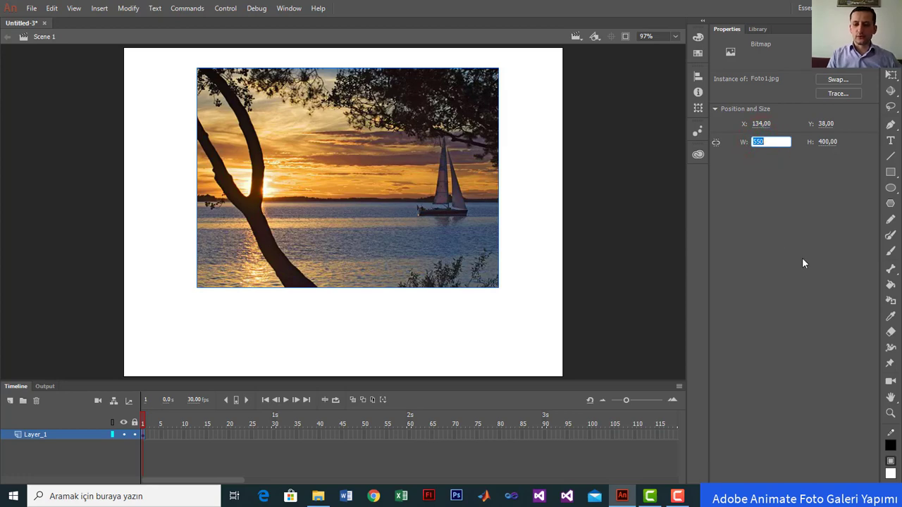
pyautogui.write('120')
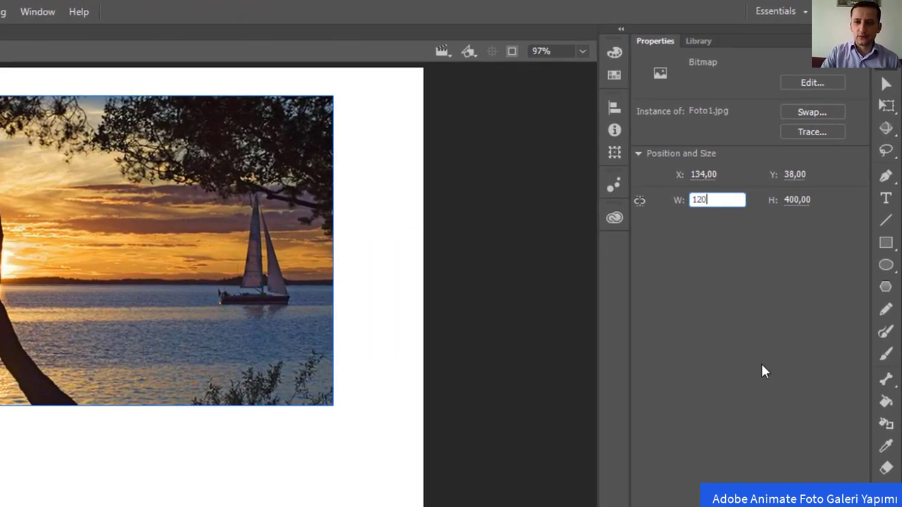
pyautogui.press('Tab')
pyautogui.write('90')
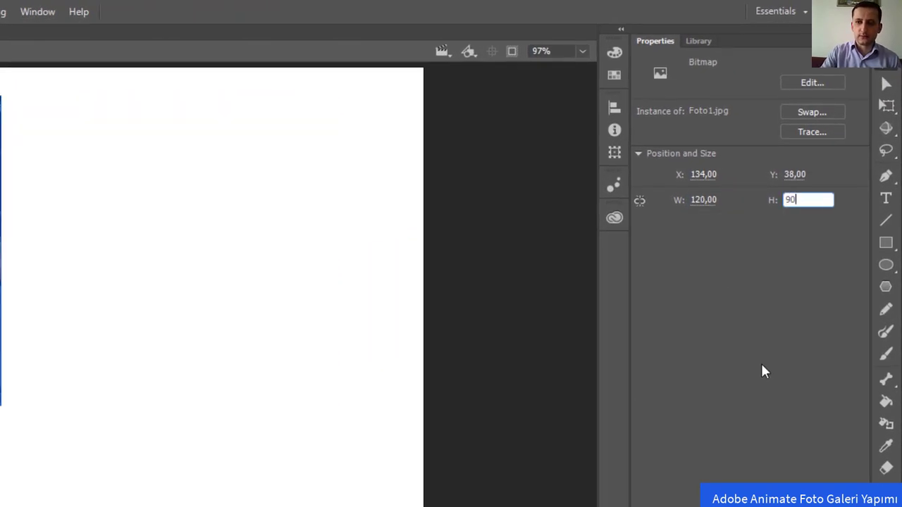
pyautogui.press('Return')
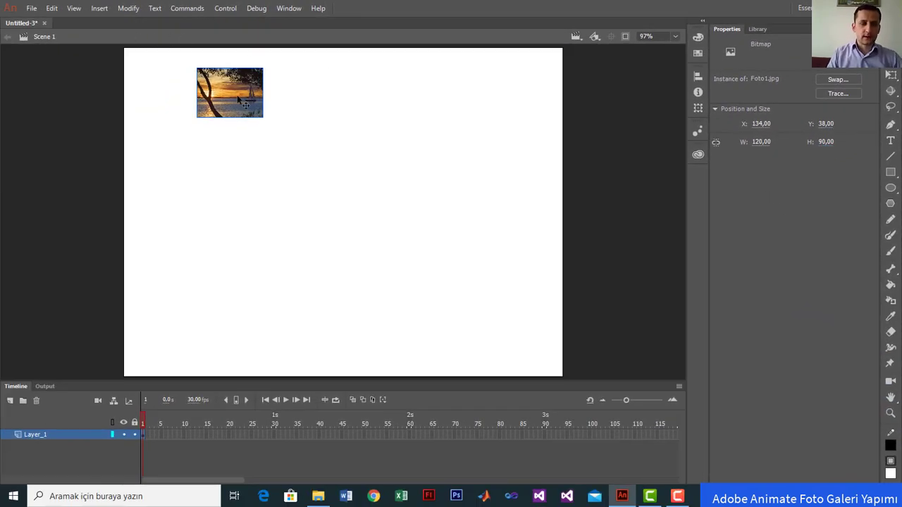
pyautogui.moveTo(238, 98); pyautogui.dragTo(185, 333)
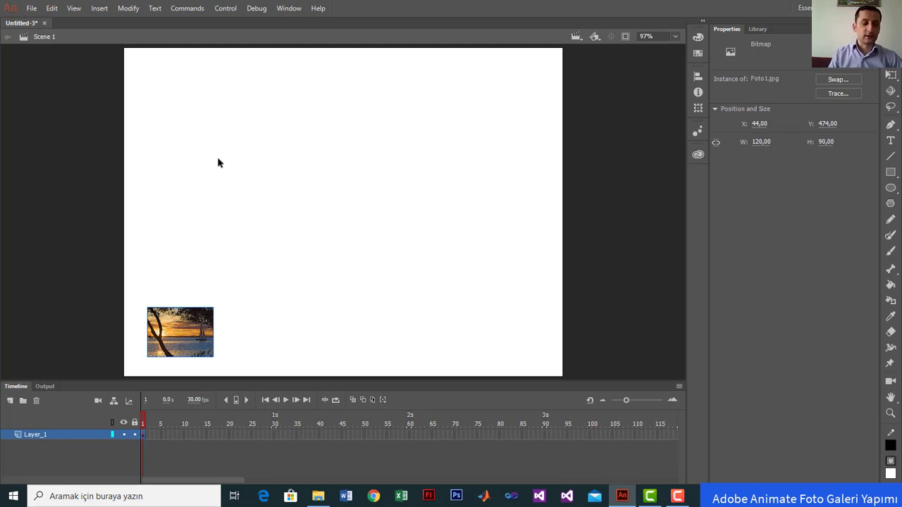
pyautogui.moveTo(187, 322); pyautogui.dragTo(181, 322)
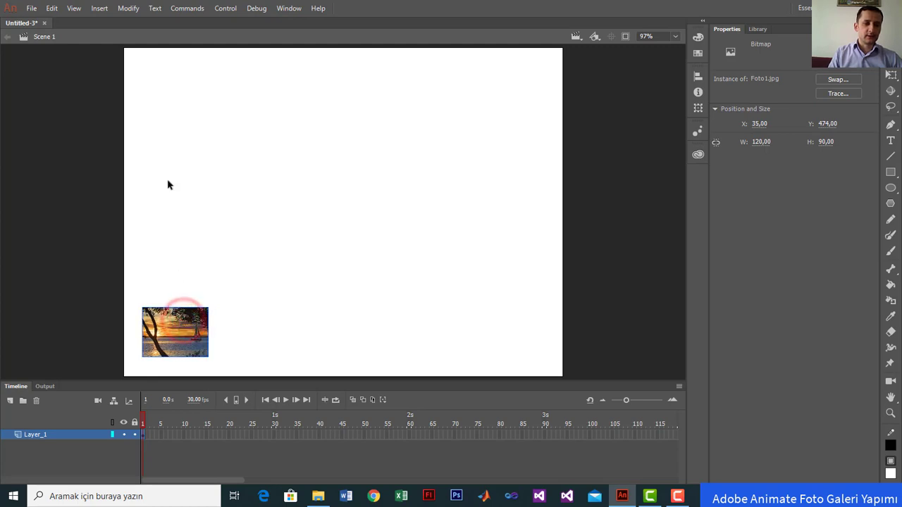
# - Convert the sunset thumbnail to a symbol of type Button named Buton1
pyautogui.click(127, 9)
pyautogui.click(162, 38)
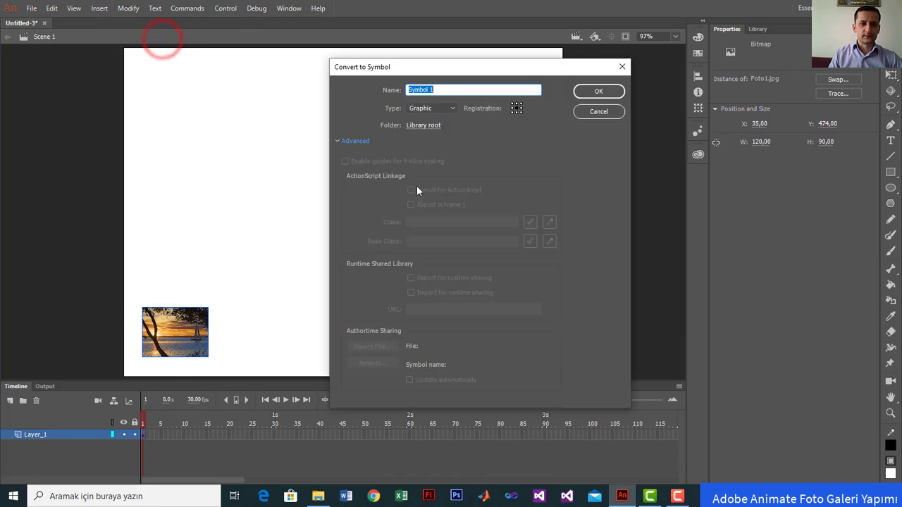
pyautogui.click(355, 141)
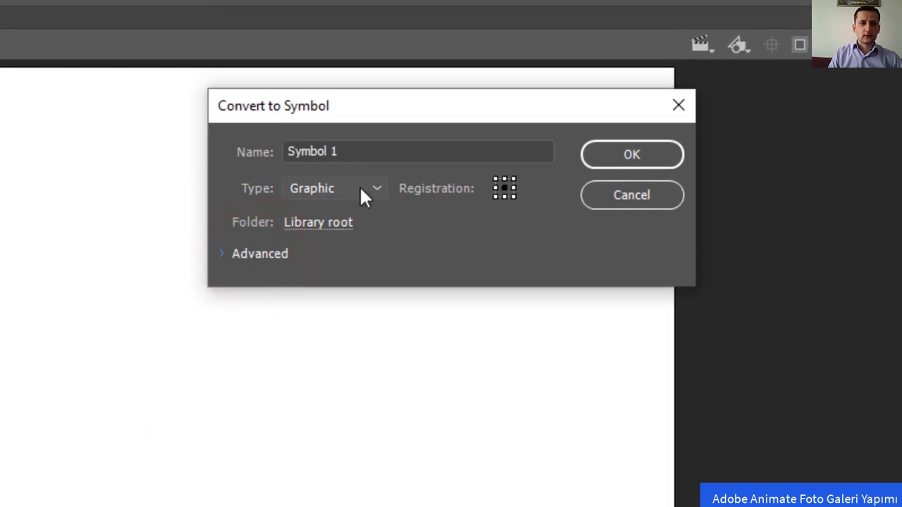
pyautogui.click(379, 192)
pyautogui.click(338, 237)
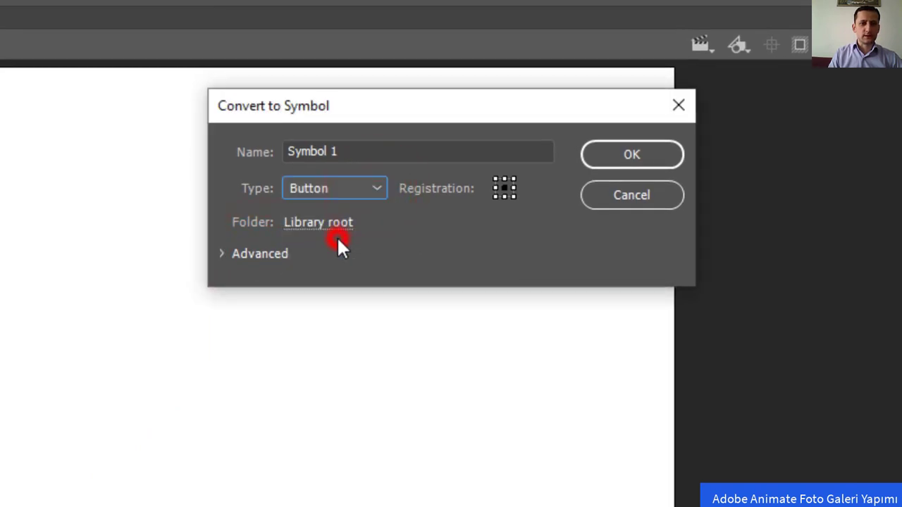
pyautogui.click(363, 148)
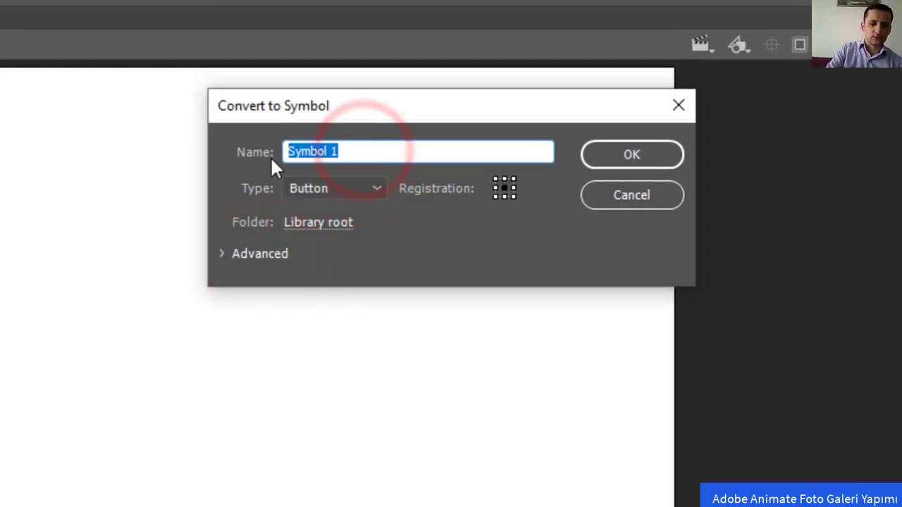
pyautogui.write('Buton1')
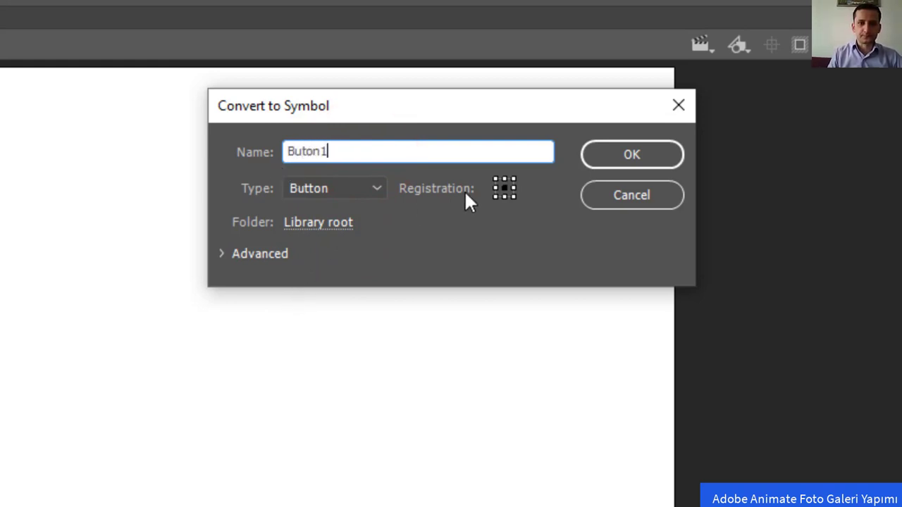
pyautogui.click(626, 157)
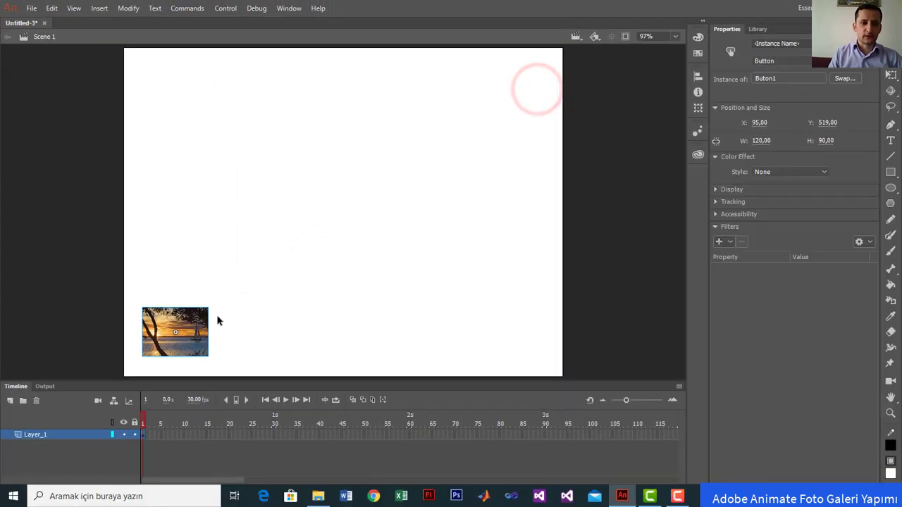
# - Preview Foto1.jpg and the Buton1 symbol in the library, and place Foto2.jpg on the upper part of the stage
pyautogui.click(765, 30)
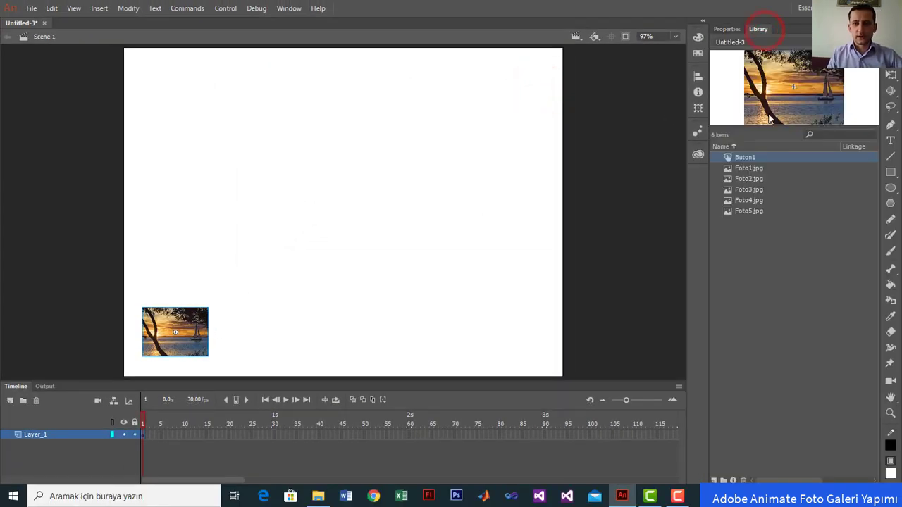
pyautogui.click(748, 169)
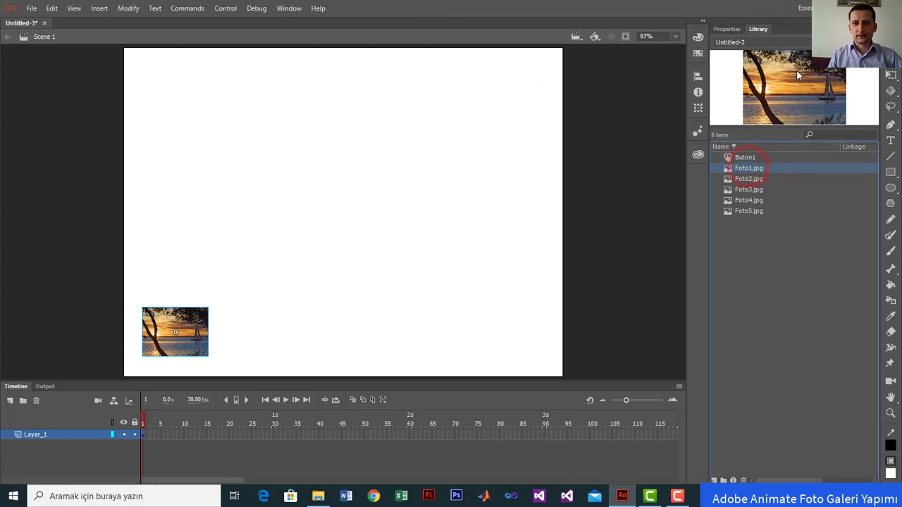
pyautogui.click(749, 158)
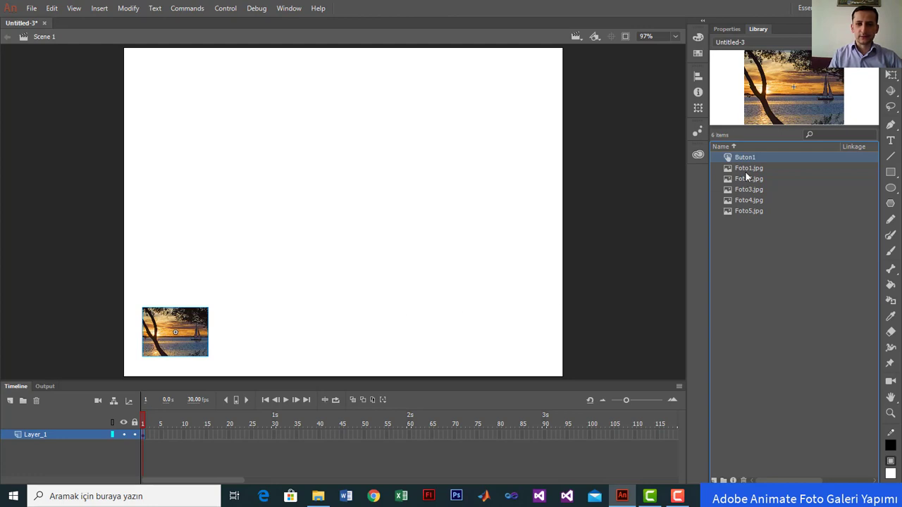
pyautogui.moveTo(750, 177); pyautogui.dragTo(246, 137)
pyautogui.moveTo(366, 162); pyautogui.dragTo(524, 166)
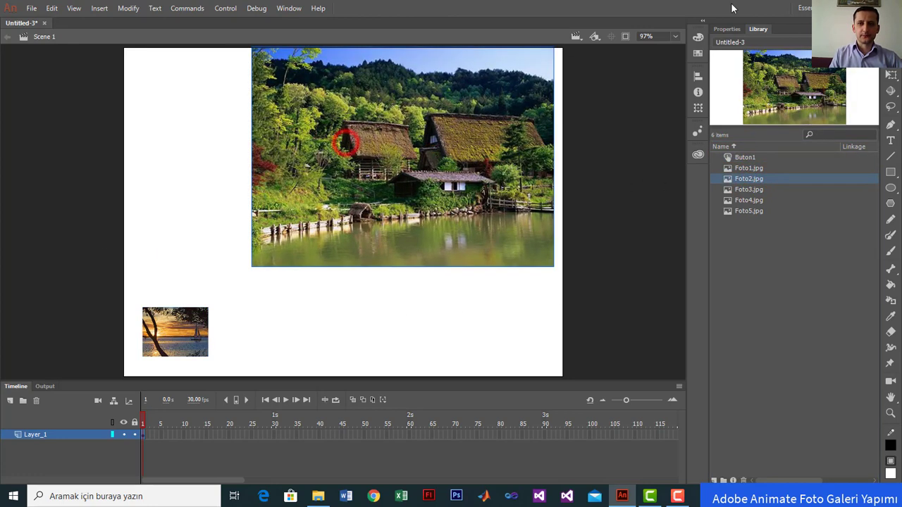
# - Resize Foto2.jpg on the stage to 120 by 90 and move it beside the sunset thumbnail, at about X 204, Y 481
pyautogui.click(727, 29)
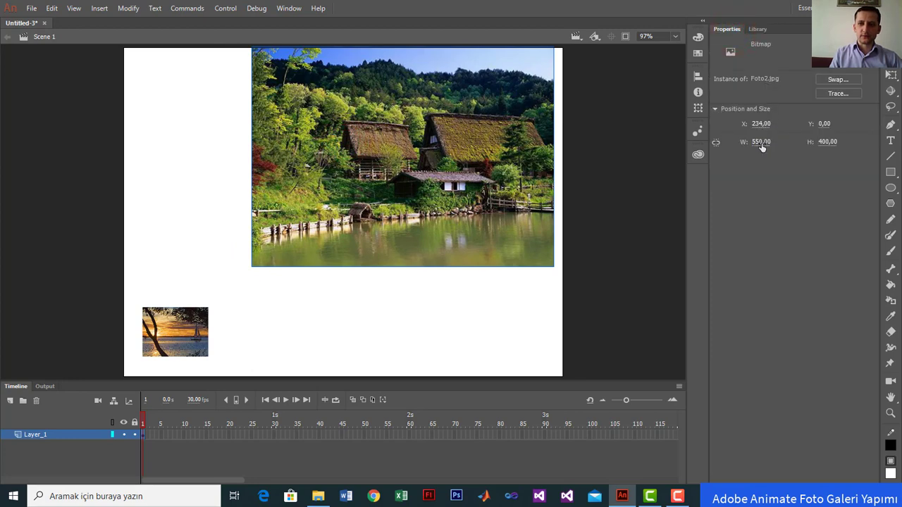
pyautogui.click(761, 141)
pyautogui.press('BackSpace')
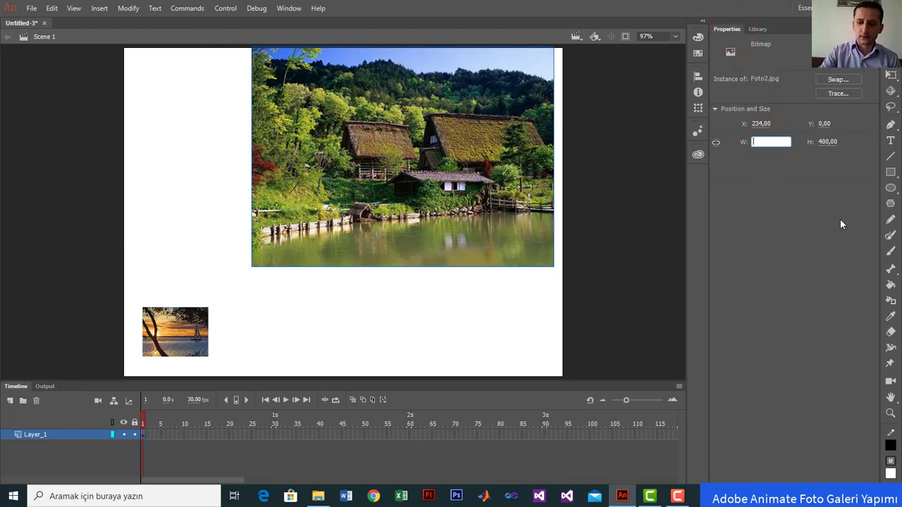
pyautogui.write('120')
pyautogui.press('Tab')
pyautogui.write('90')
pyautogui.press('Return')
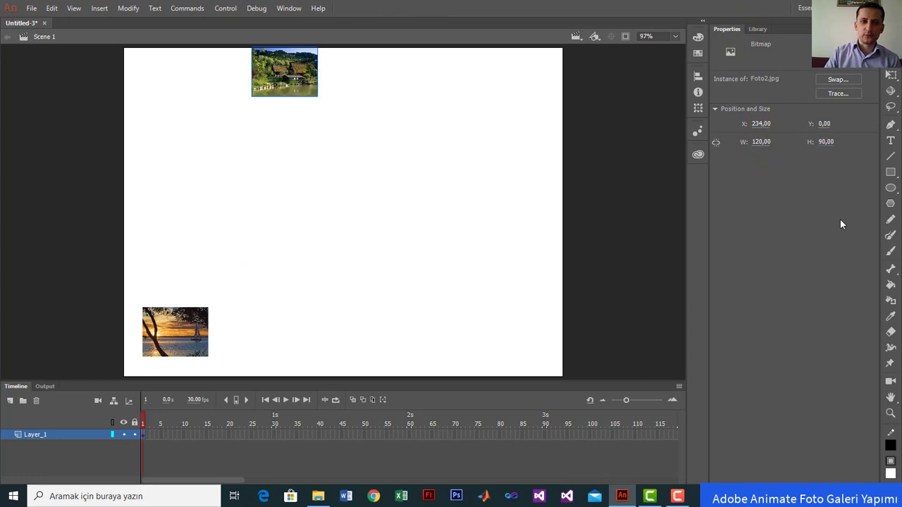
pyautogui.moveTo(282, 79); pyautogui.dragTo(267, 347)
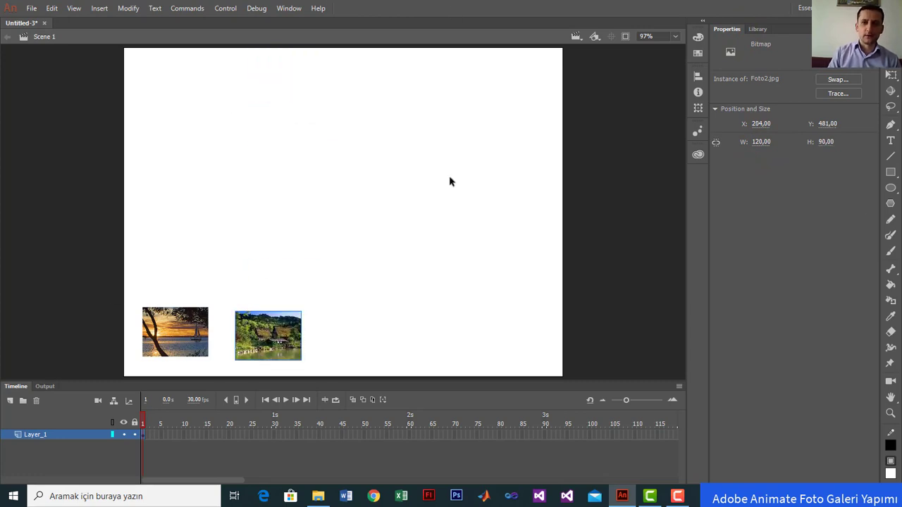
# - Place Foto3.jpg from the library on the stage and resize it to 120 by 90
pyautogui.click(759, 30)
pyautogui.moveTo(758, 189); pyautogui.dragTo(361, 144)
pyautogui.click(726, 29)
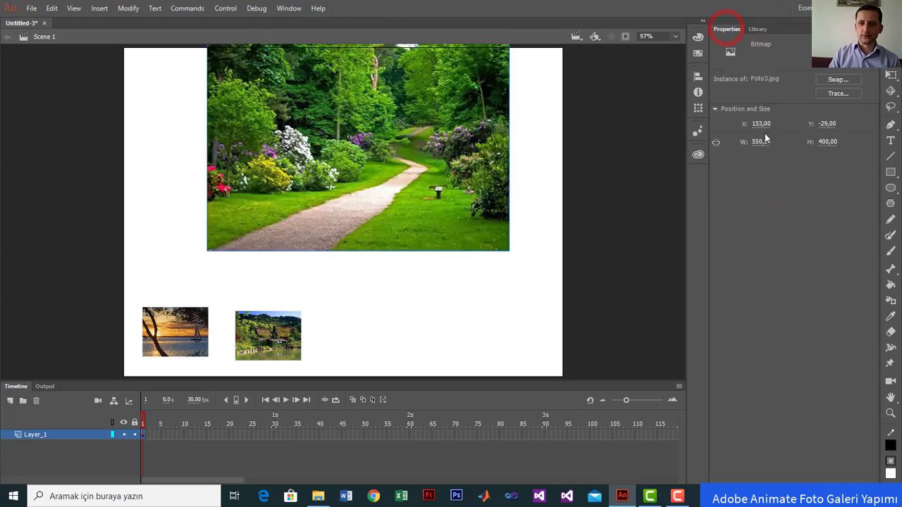
pyautogui.click(758, 142)
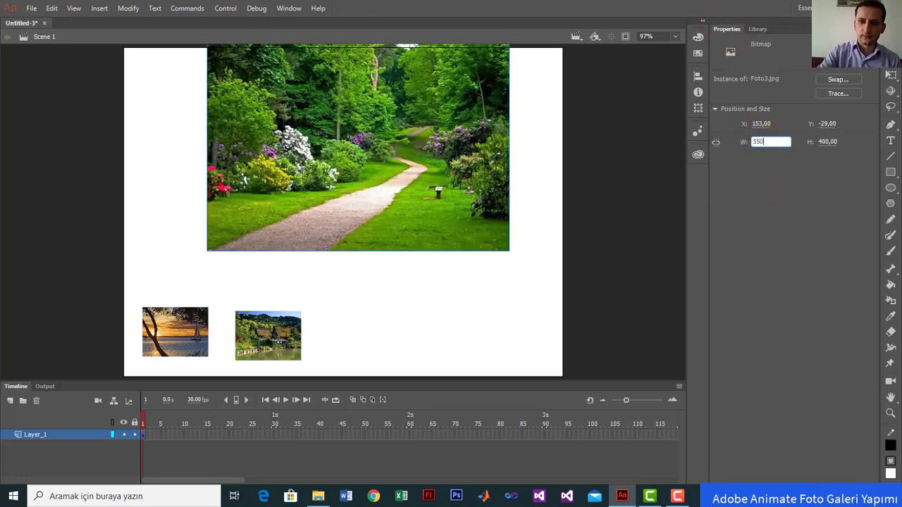
pyautogui.press('BackSpace')
pyautogui.write('120')
pyautogui.press('Return')
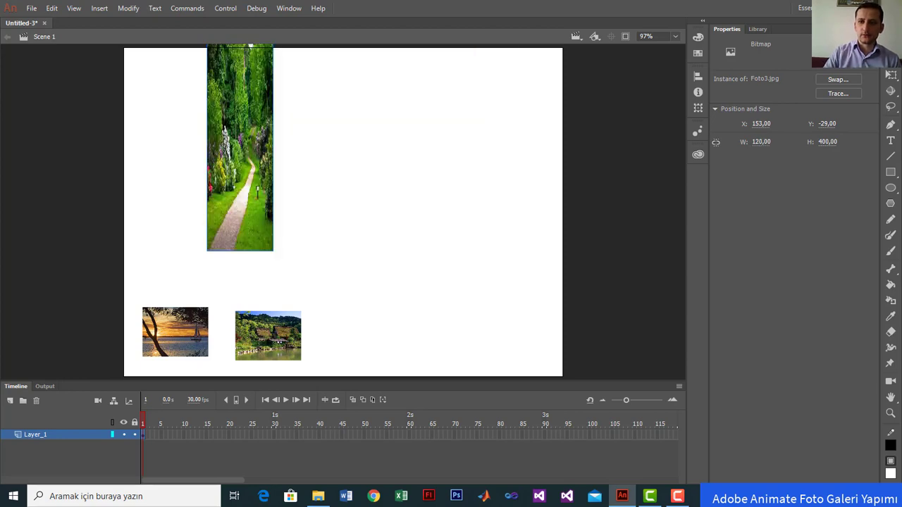
pyautogui.press('Tab')
pyautogui.write('90')
pyautogui.press('Return')
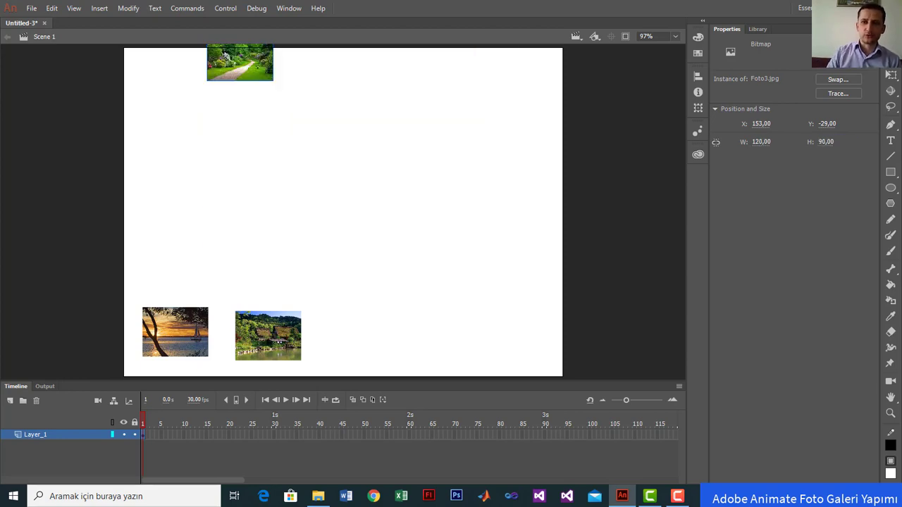
# - Move the garden path thumbnail into the lower row at about X 330, Y 486, and shift the lakeside house thumbnail closer to the sunset one
pyautogui.moveTo(253, 67); pyautogui.dragTo(357, 162)
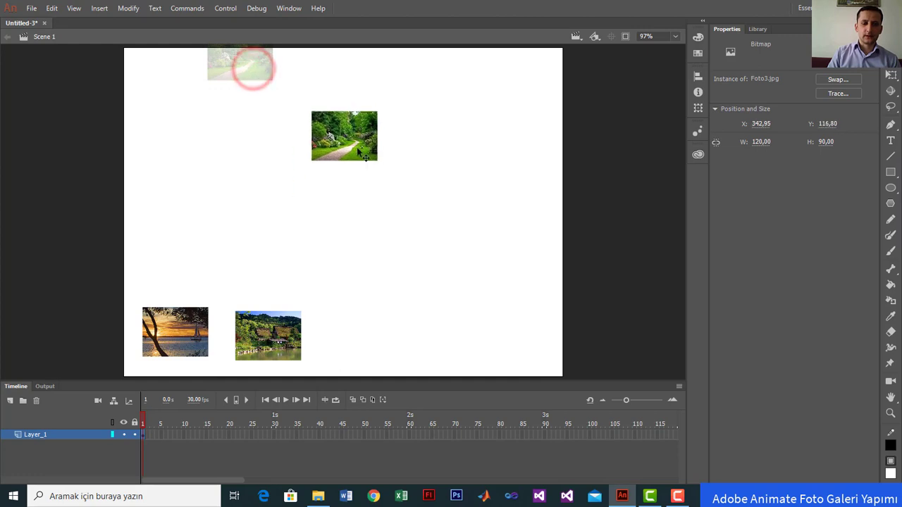
pyautogui.moveTo(352, 247); pyautogui.dragTo(353, 302)
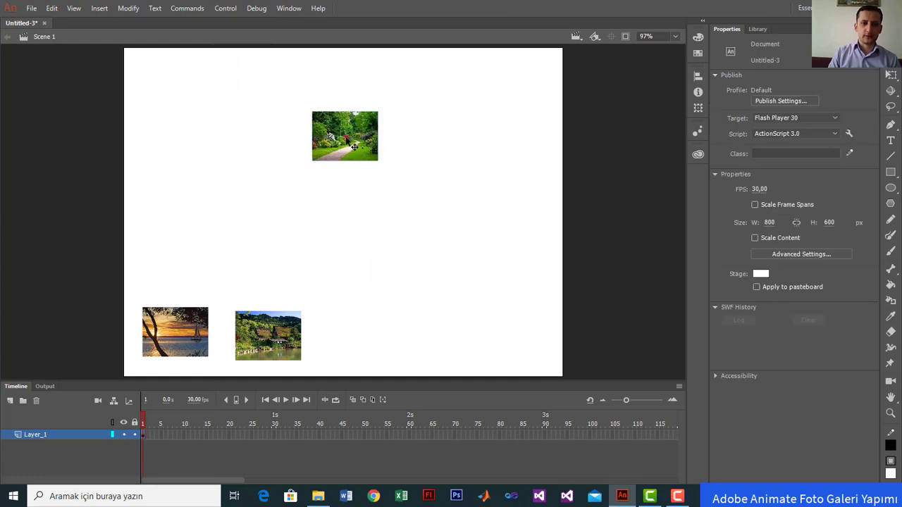
pyautogui.moveTo(346, 161); pyautogui.dragTo(345, 363)
pyautogui.moveTo(278, 337); pyautogui.dragTo(266, 328)
pyautogui.moveTo(346, 328); pyautogui.dragTo(338, 328)
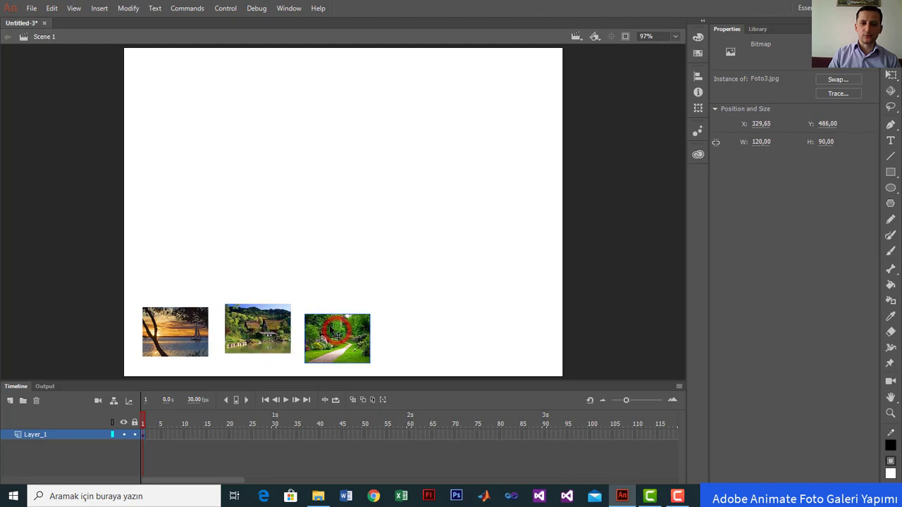
# - Add Foto4.jpg from the library to the thumbnail row, sized 120 by 90, at about X 477, Y 491
pyautogui.click(762, 29)
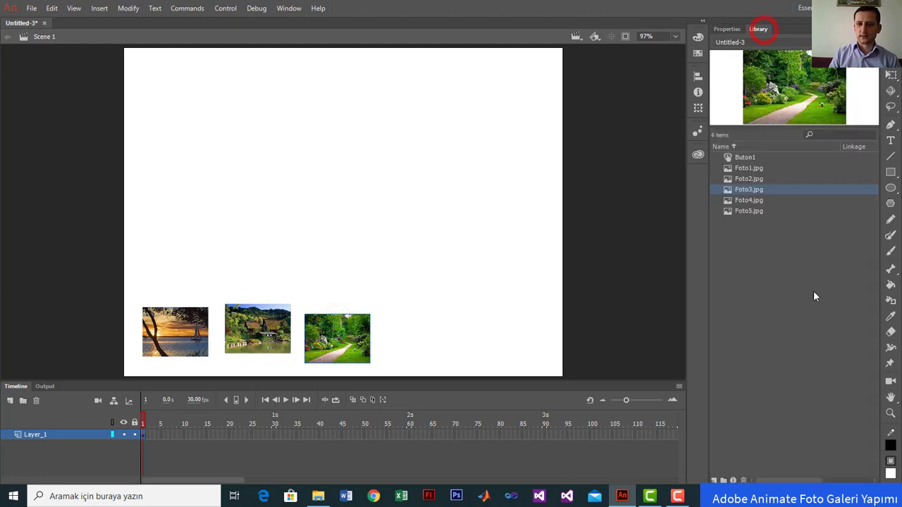
pyautogui.moveTo(753, 202); pyautogui.dragTo(411, 160)
pyautogui.click(727, 30)
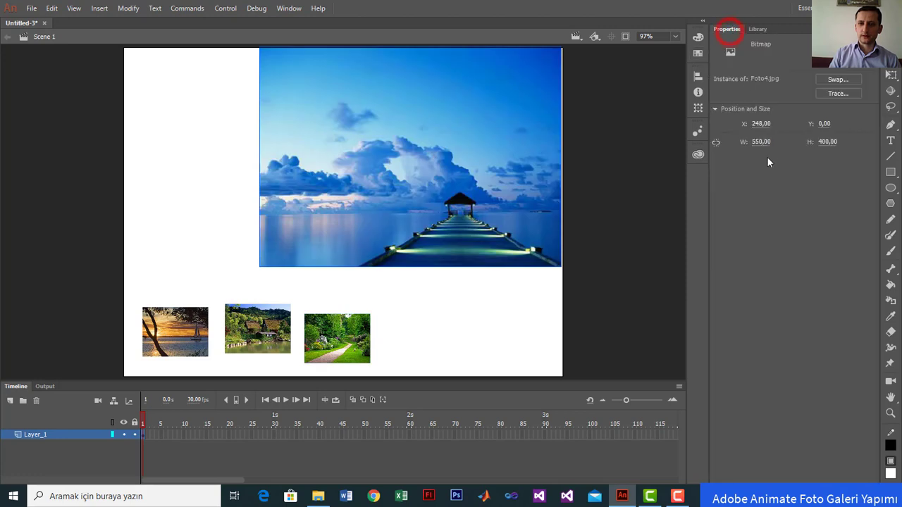
pyautogui.click(761, 142)
pyautogui.write('120')
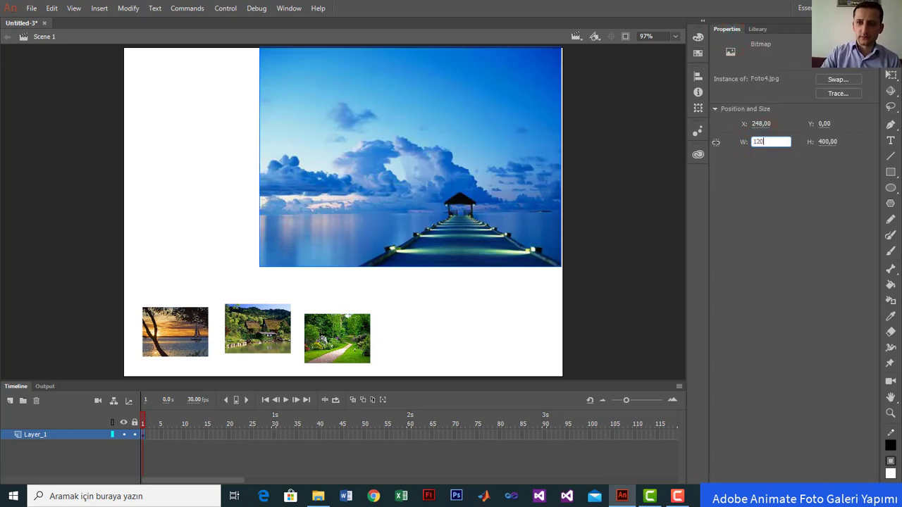
pyautogui.press('Tab')
pyautogui.write('90')
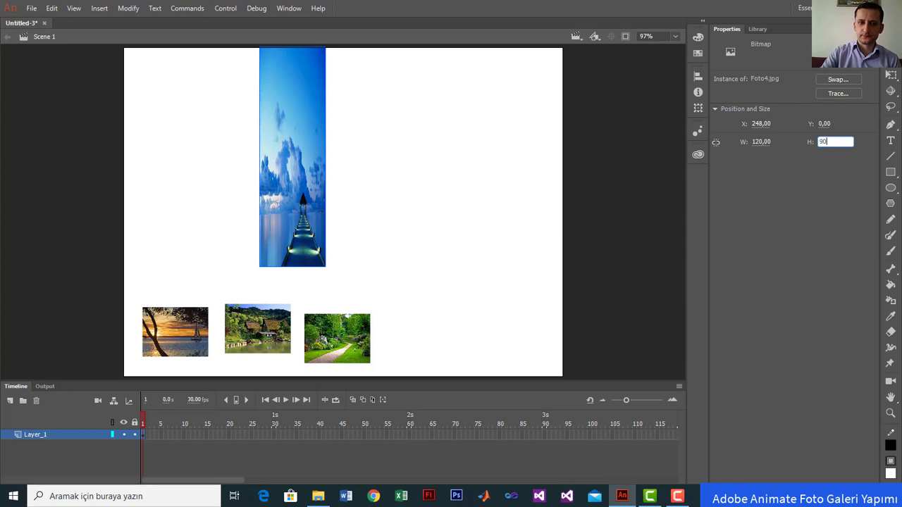
pyautogui.press('Return')
pyautogui.moveTo(292, 74); pyautogui.dragTo(417, 343)
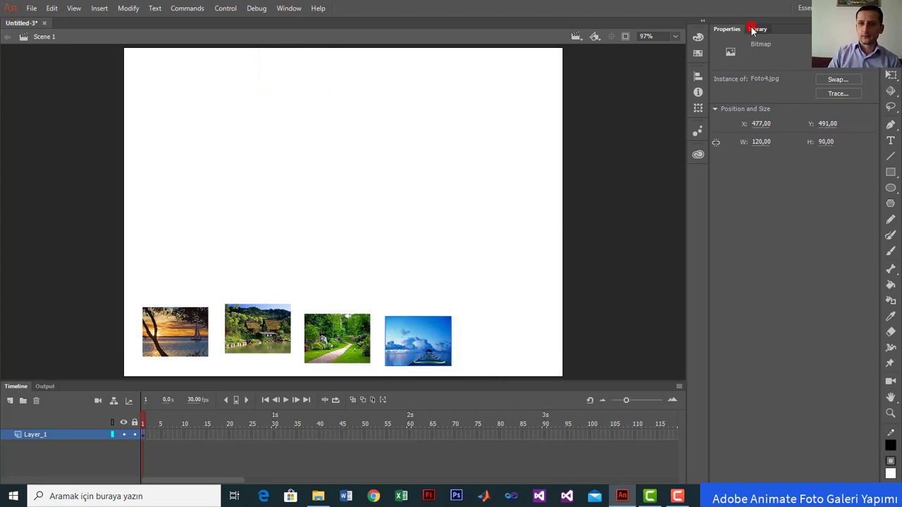
# - Add Foto5.jpg from the library at the end of the thumbnail row, sized 120 by 90, at about X 648, Y 480
pyautogui.click(752, 29)
pyautogui.moveTo(759, 210); pyautogui.dragTo(388, 149)
pyautogui.click(727, 29)
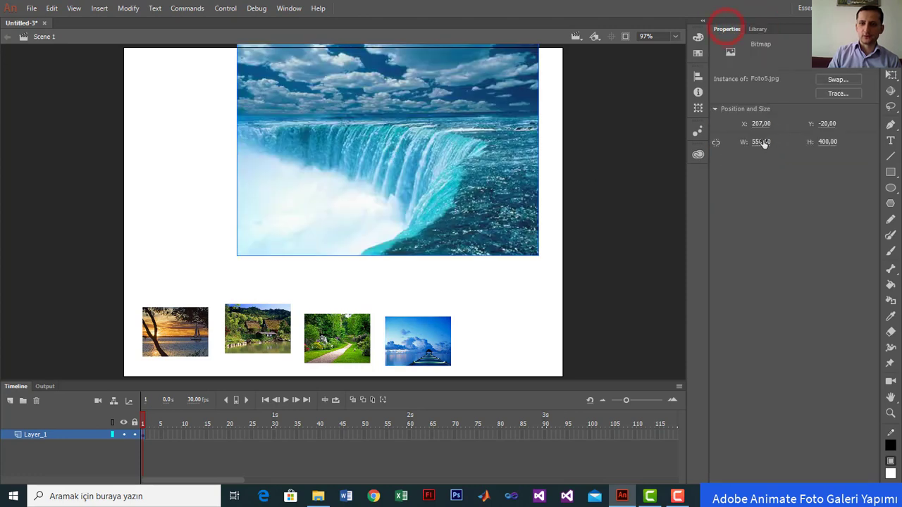
pyautogui.click(761, 142)
pyautogui.write('120')
pyautogui.press('Tab')
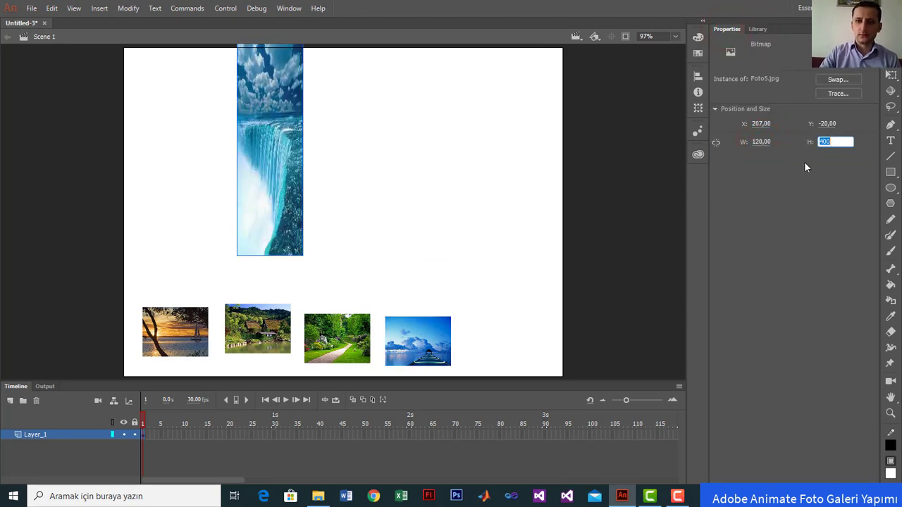
pyautogui.write('90,')
pyautogui.press('Return')
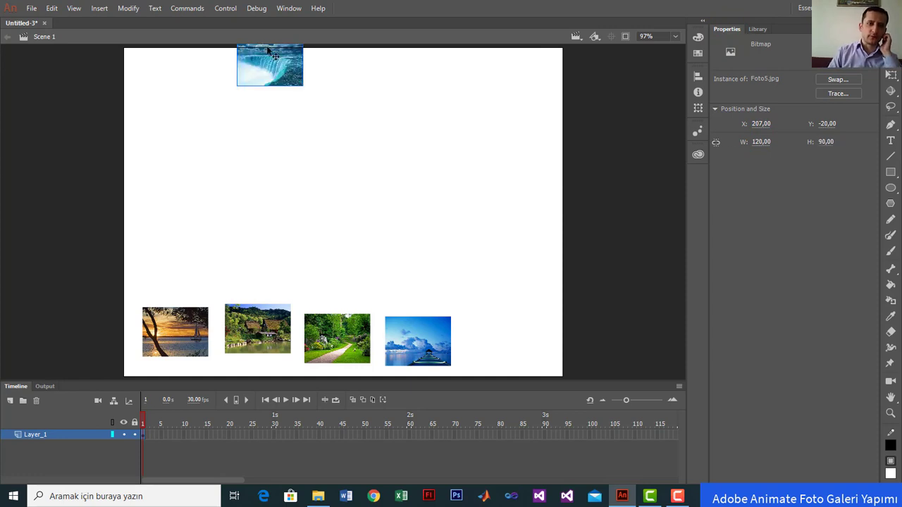
pyautogui.moveTo(273, 77); pyautogui.dragTo(512, 340)
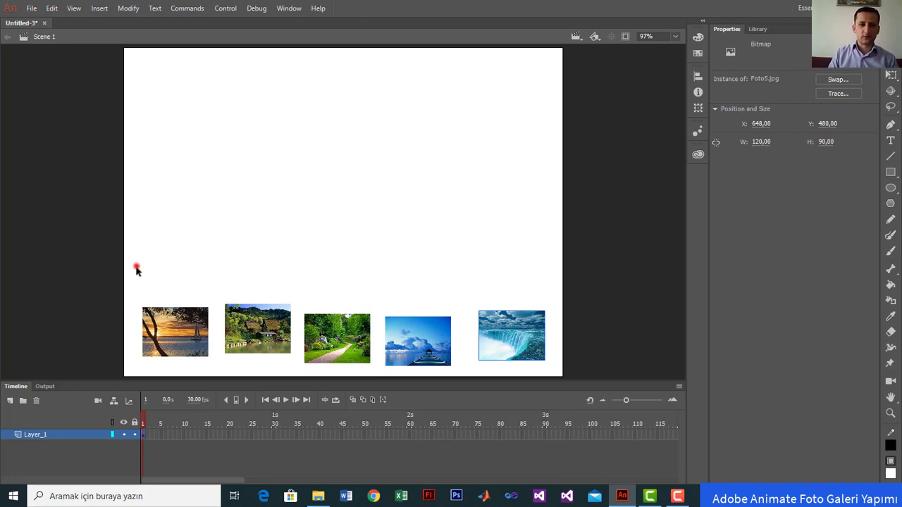
# - Align the top edges of all five thumbnails and space them evenly horizontally, with Align to stage off
pyautogui.moveTo(136, 266); pyautogui.dragTo(554, 350)
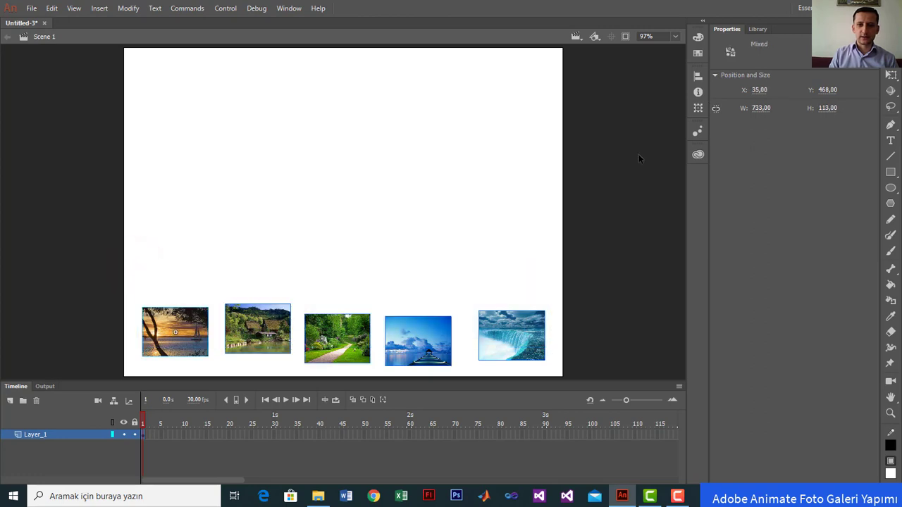
pyautogui.click(698, 77)
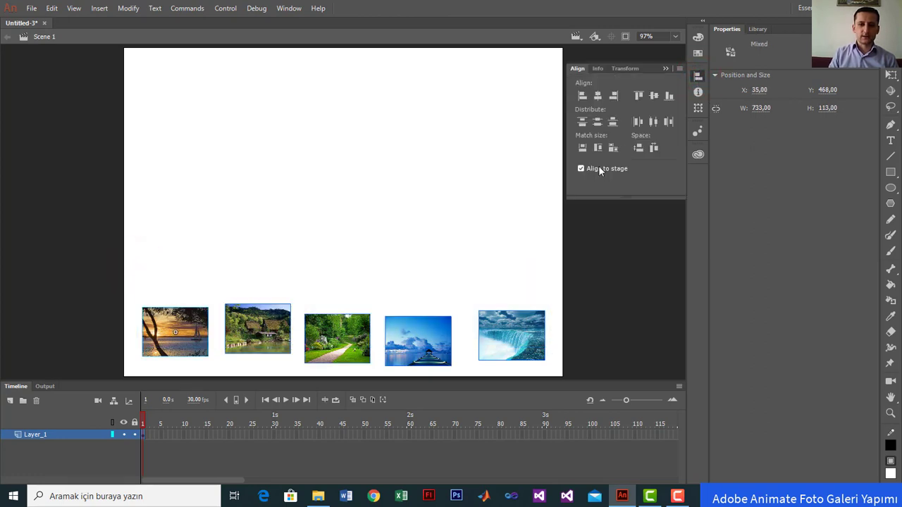
pyautogui.click(599, 168)
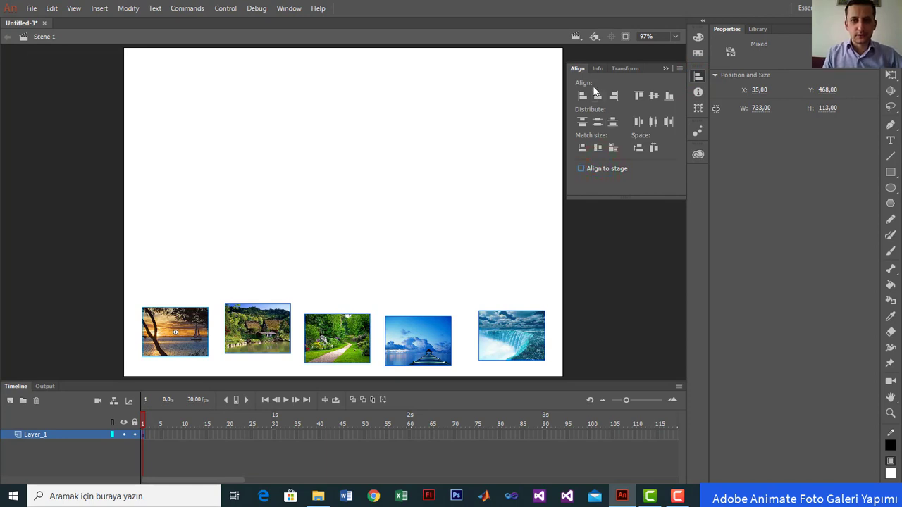
pyautogui.click(640, 95)
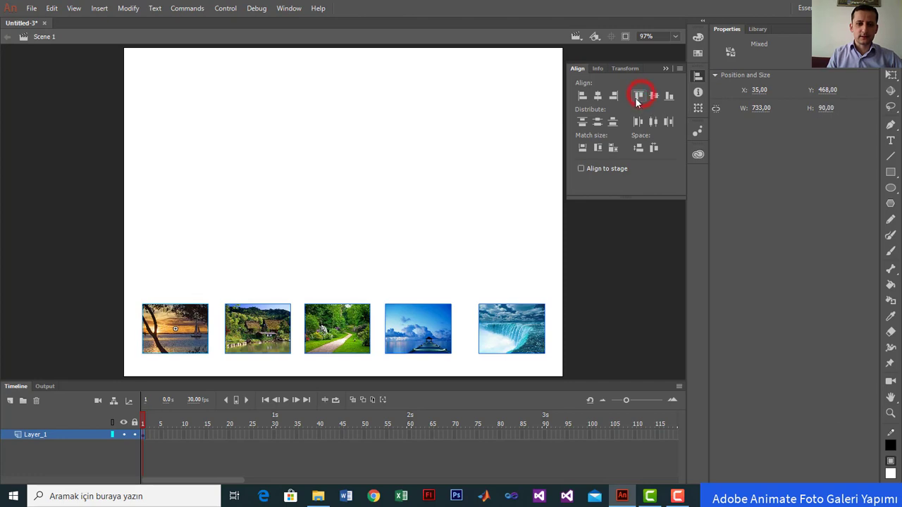
pyautogui.click(655, 149)
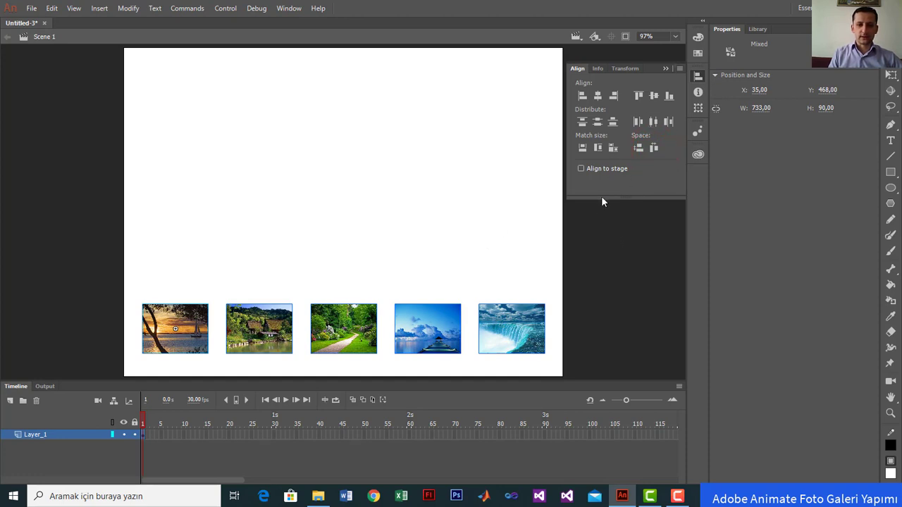
# - Move the whole thumbnail row down to Y 489 and deselect it
pyautogui.click(513, 338)
pyautogui.moveTo(518, 345); pyautogui.dragTo(520, 353)
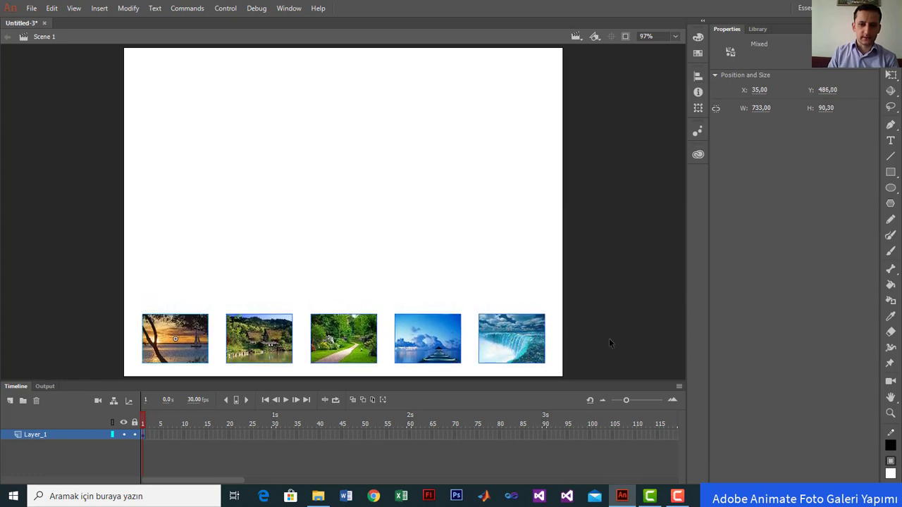
pyautogui.press('Down')
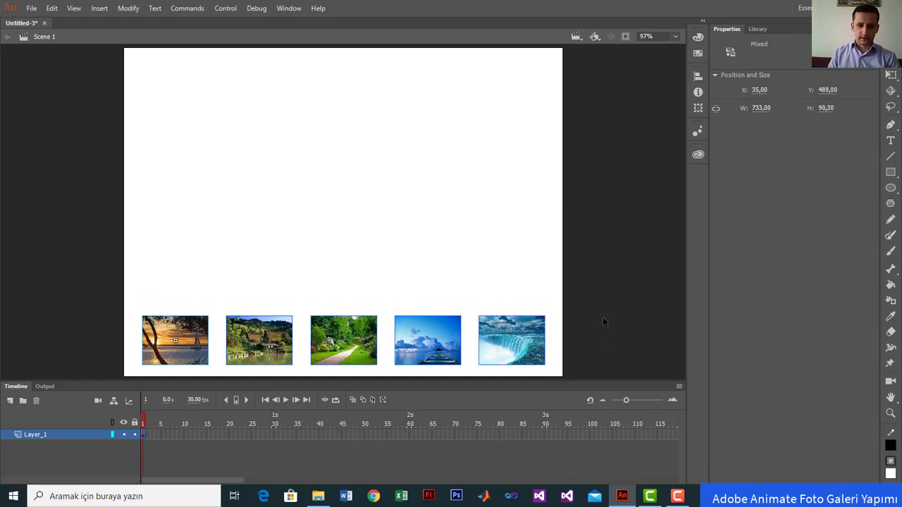
pyautogui.click(602, 289)
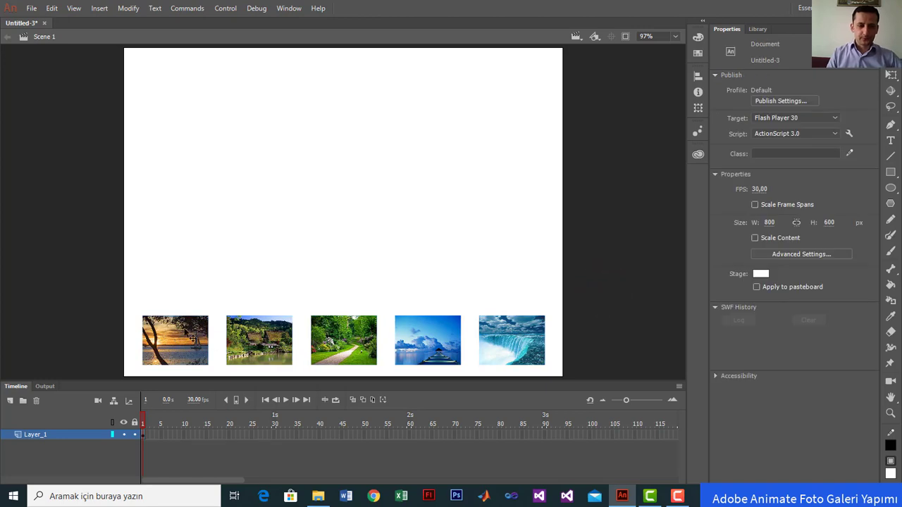
# - Convert the lakeside house thumbnail to a Button symbol named Buton2
pyautogui.click(185, 331)
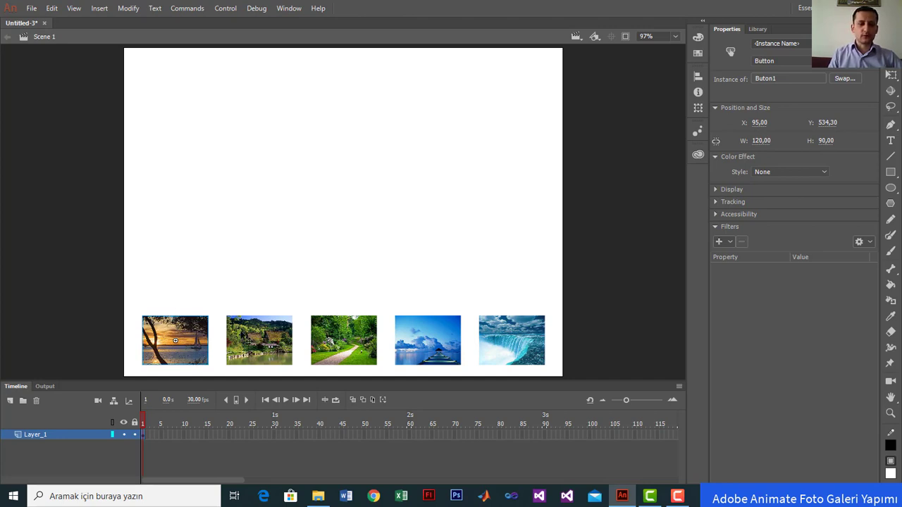
pyautogui.click(245, 332)
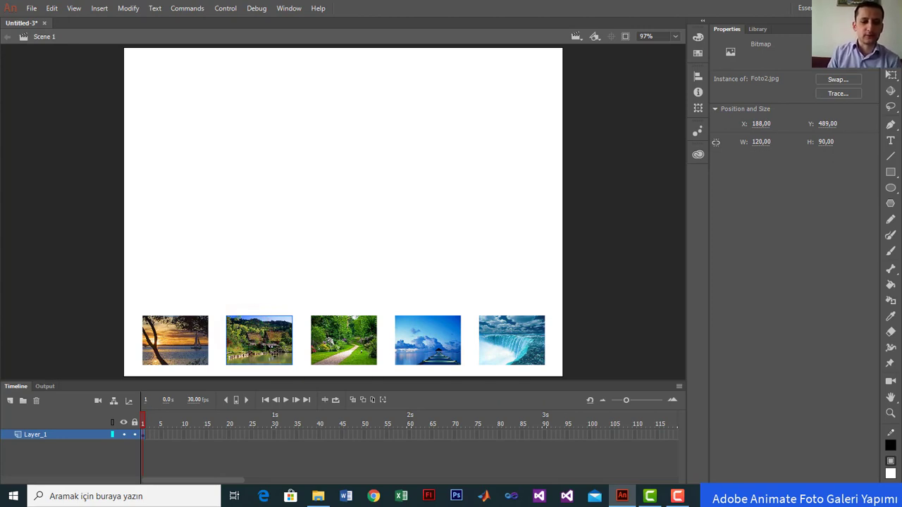
pyautogui.press('F8')
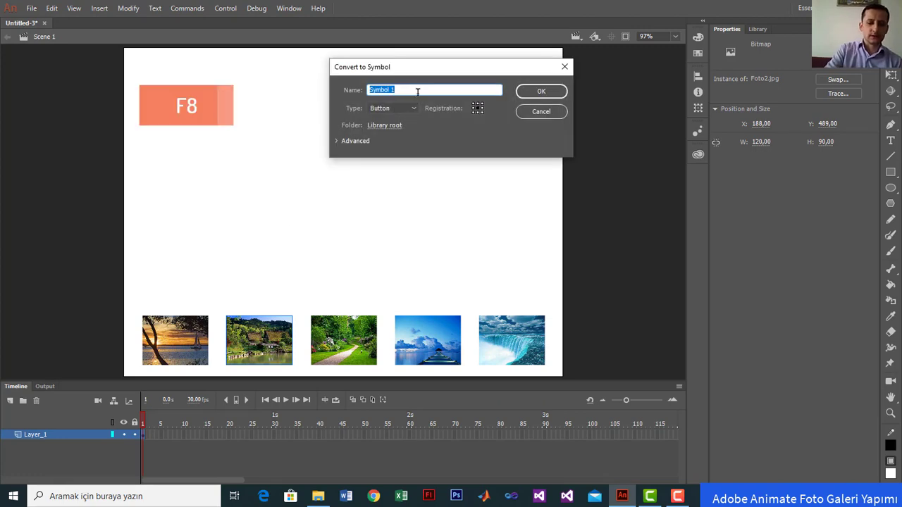
pyautogui.write('Bu')
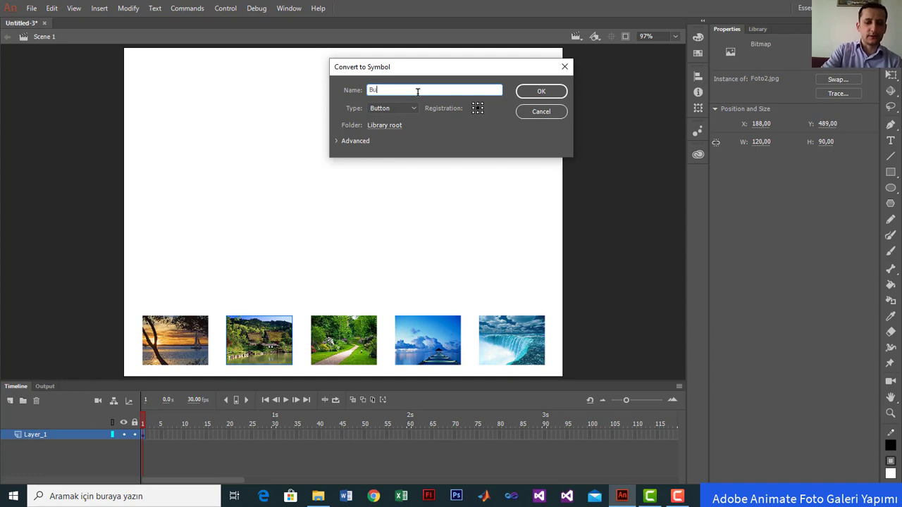
pyautogui.write('ton2')
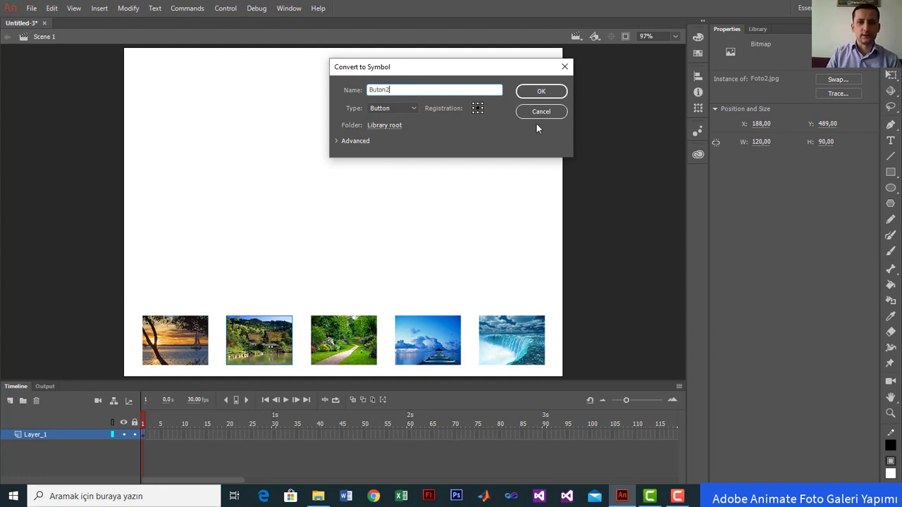
pyautogui.click(541, 93)
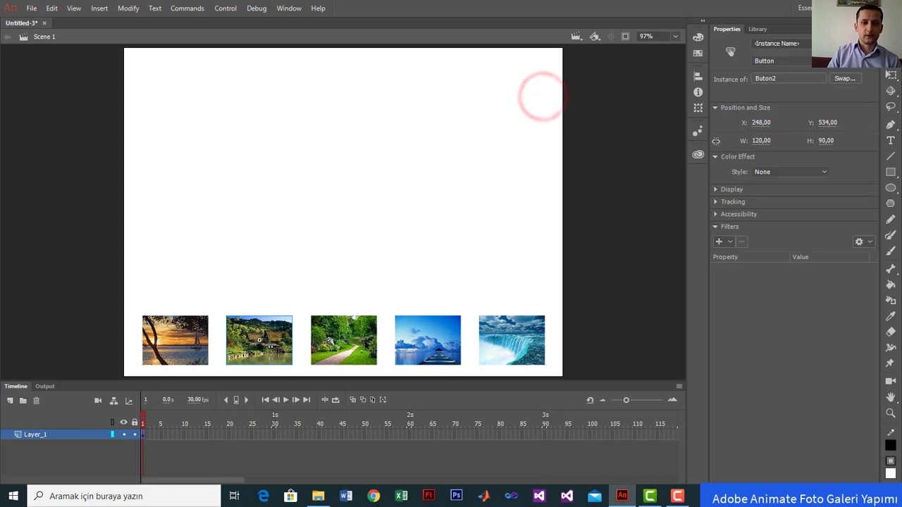
# - Convert the garden path thumbnail to a Button symbol named Buton3
pyautogui.click(344, 335)
pyautogui.press('F8')
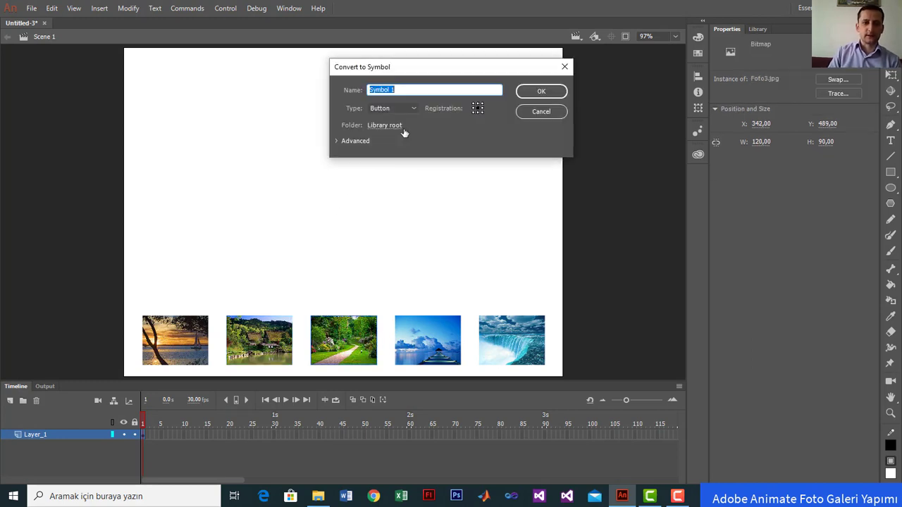
pyautogui.write('Buton3')
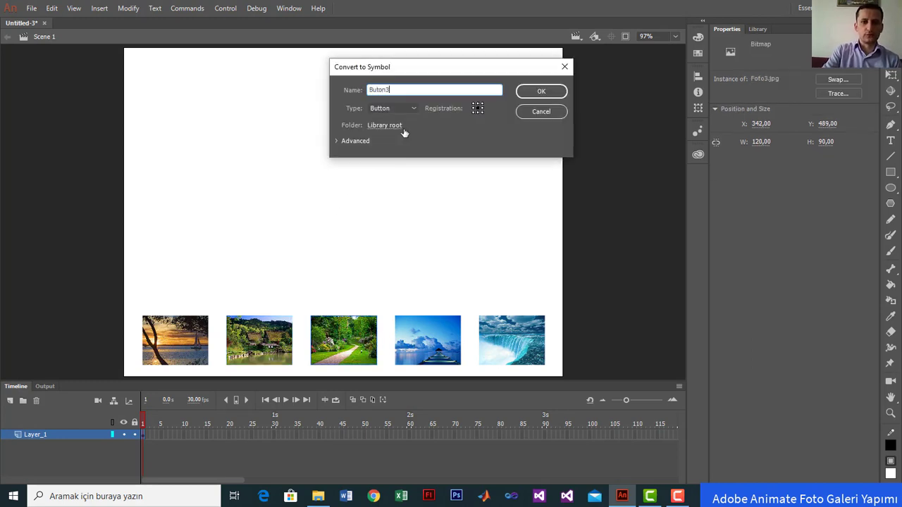
pyautogui.press('Return')
# - Convert the blue pier thumbnail to a Button symbol named Buton4
pyautogui.click(430, 360)
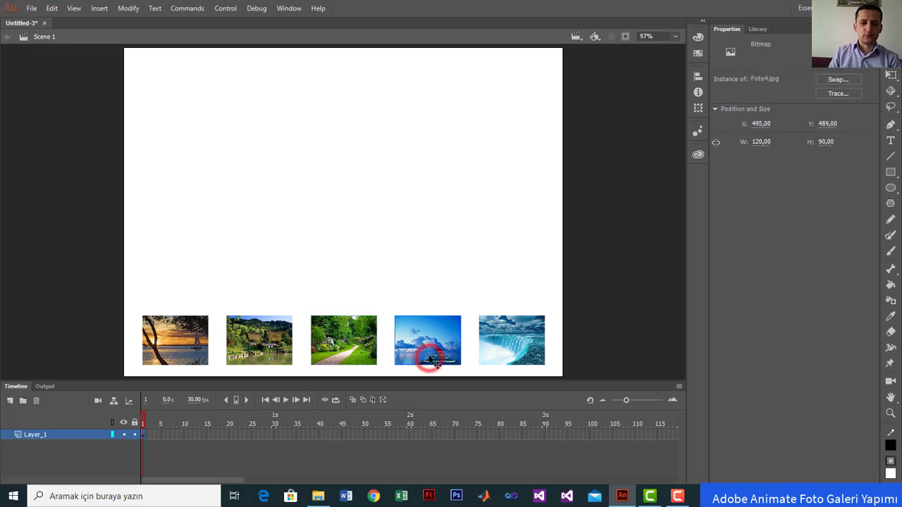
pyautogui.press('F8')
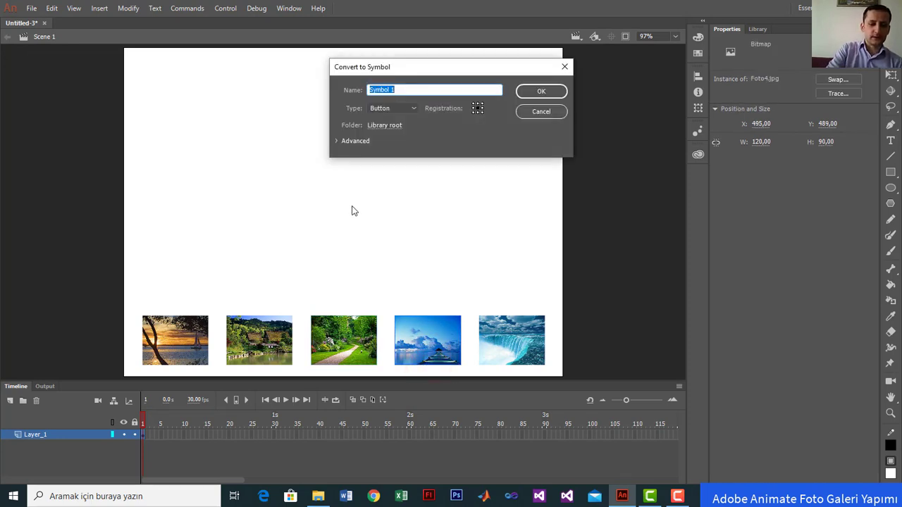
pyautogui.write('Buton')
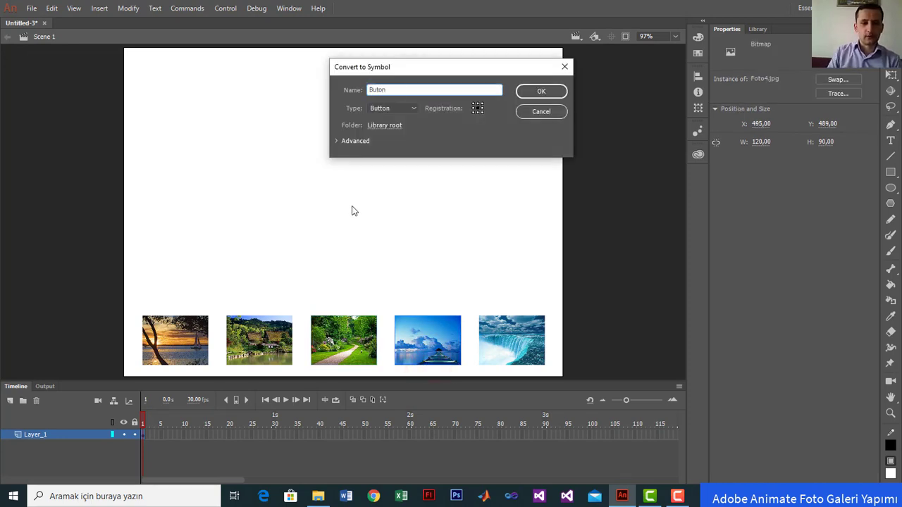
pyautogui.write('4')
pyautogui.click(542, 91)
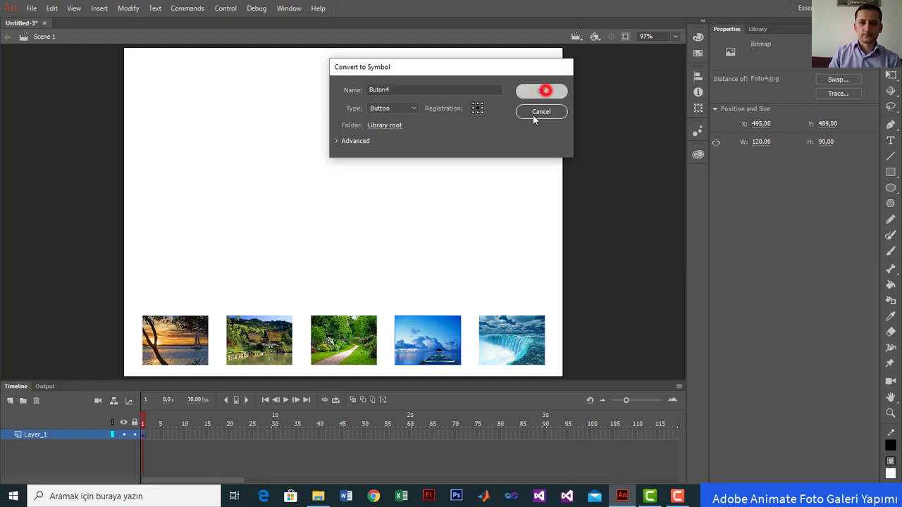
# - Convert the waterfall thumbnail to a Button symbol named Buton5
pyautogui.click(496, 343)
pyautogui.press('F8')
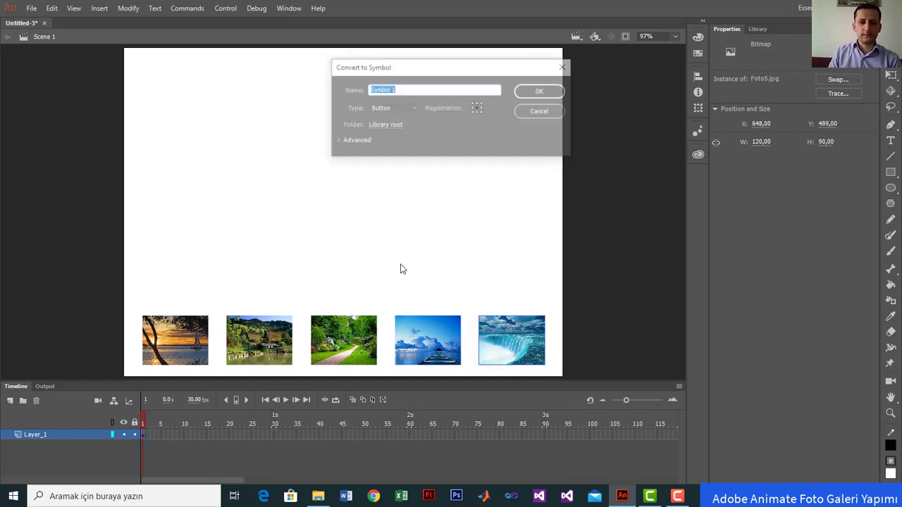
pyautogui.write('Bu')
pyautogui.press('BackSpace')
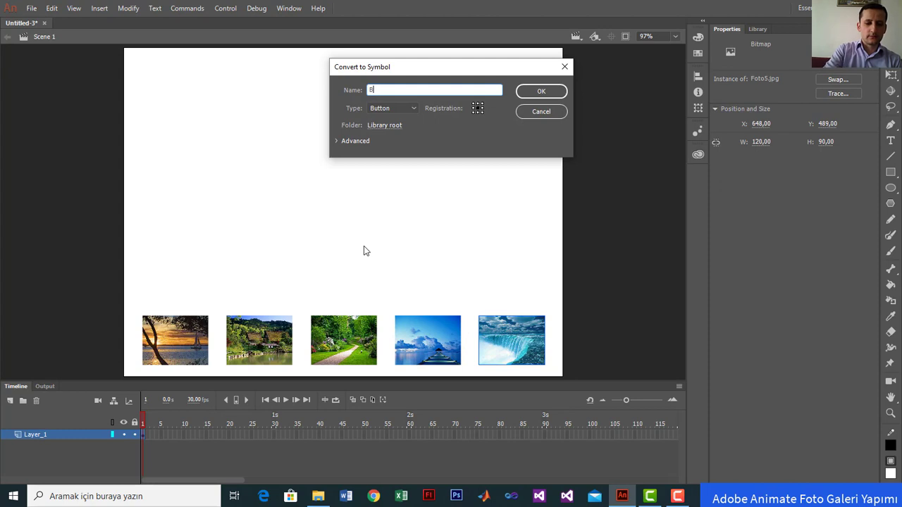
pyautogui.write('uton5')
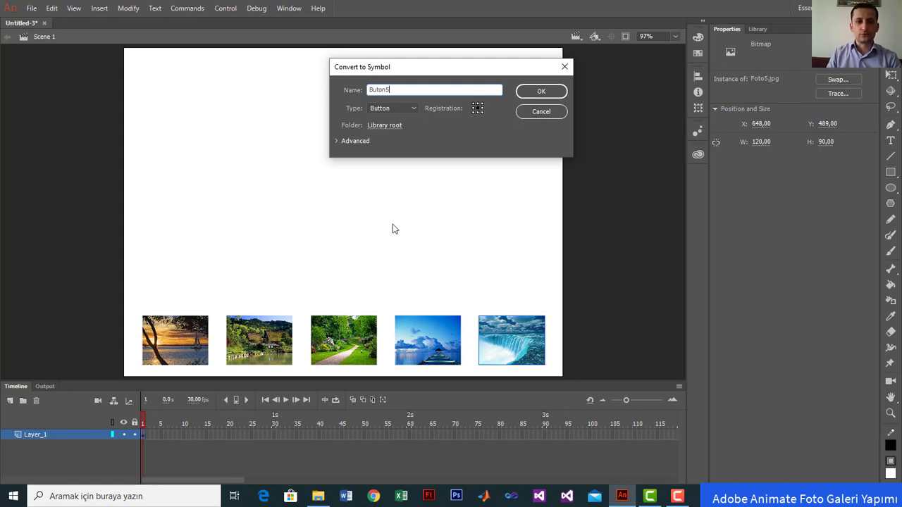
pyautogui.click(540, 90)
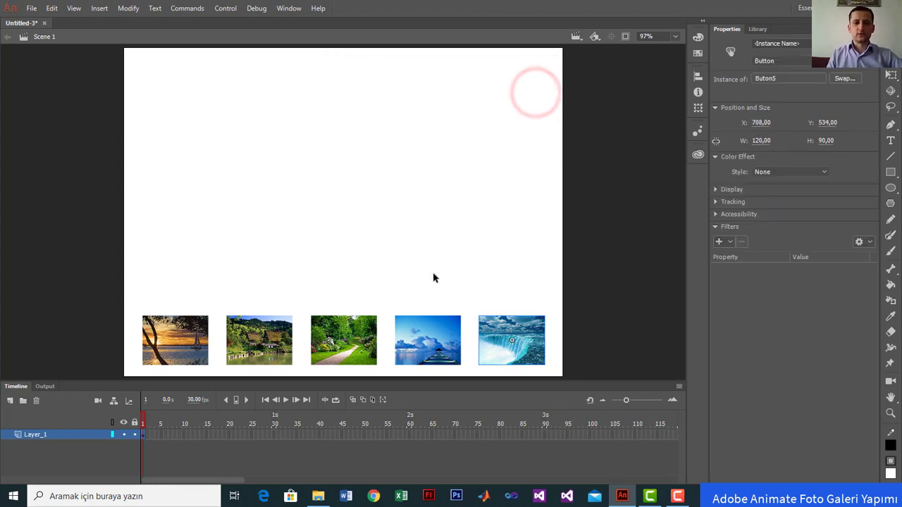
# - Review the button symbols and the Foto1.jpg to Foto5.jpg bitmaps in the library, and clear the stage selection
pyautogui.click(758, 29)
pyautogui.moveTo(774, 286); pyautogui.dragTo(746, 211)
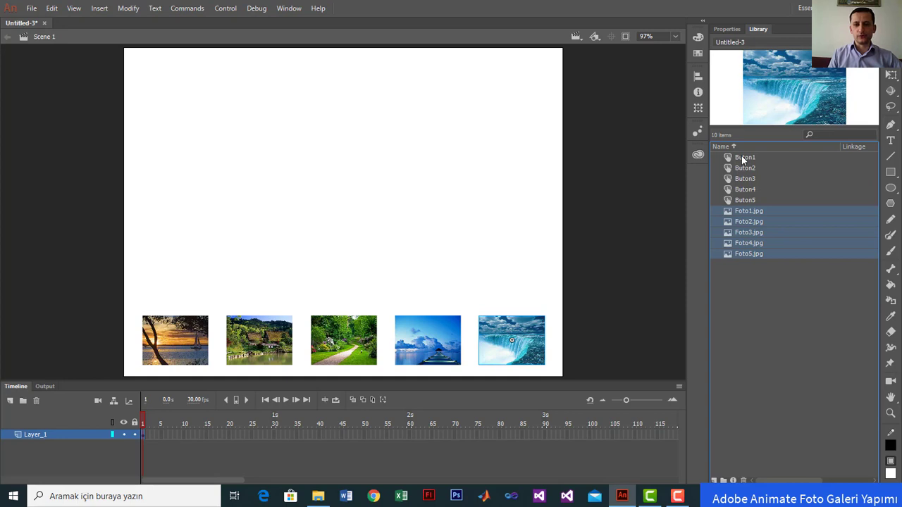
pyautogui.click(326, 205)
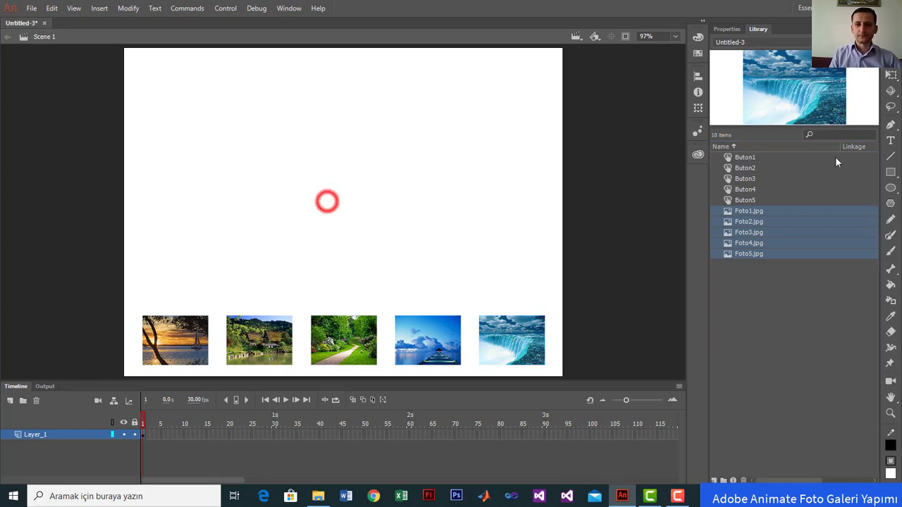
# - Place the Foto1.jpg bitmap from the library in the display area above the thumbnails
pyautogui.click(747, 289)
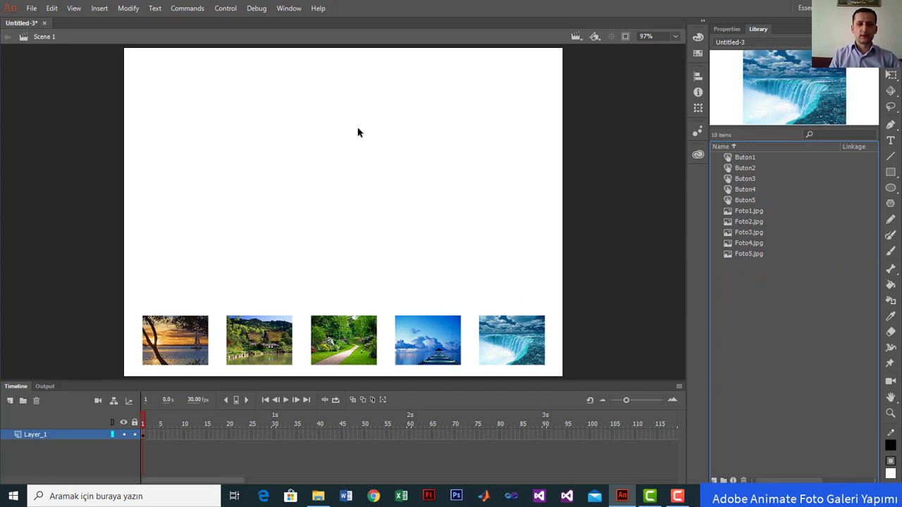
pyautogui.click(757, 211)
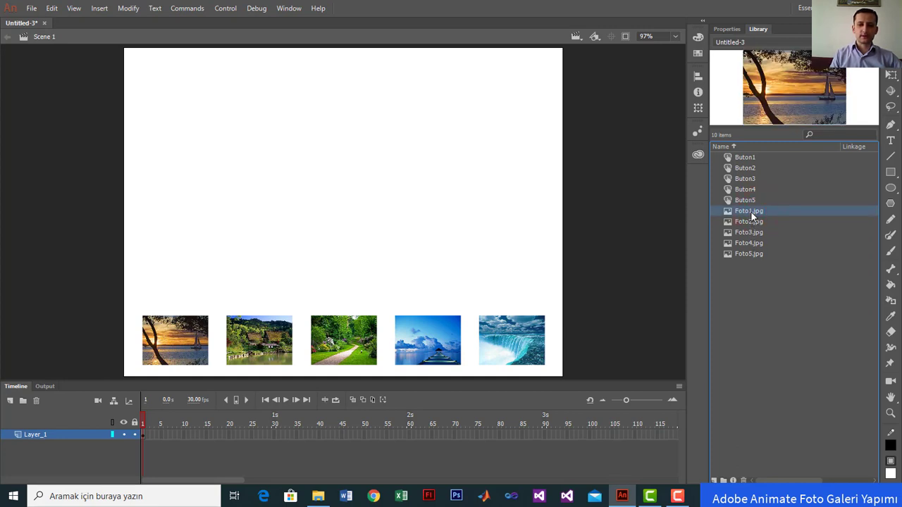
pyautogui.moveTo(753, 216); pyautogui.dragTo(279, 154)
pyautogui.moveTo(335, 143); pyautogui.dragTo(390, 160)
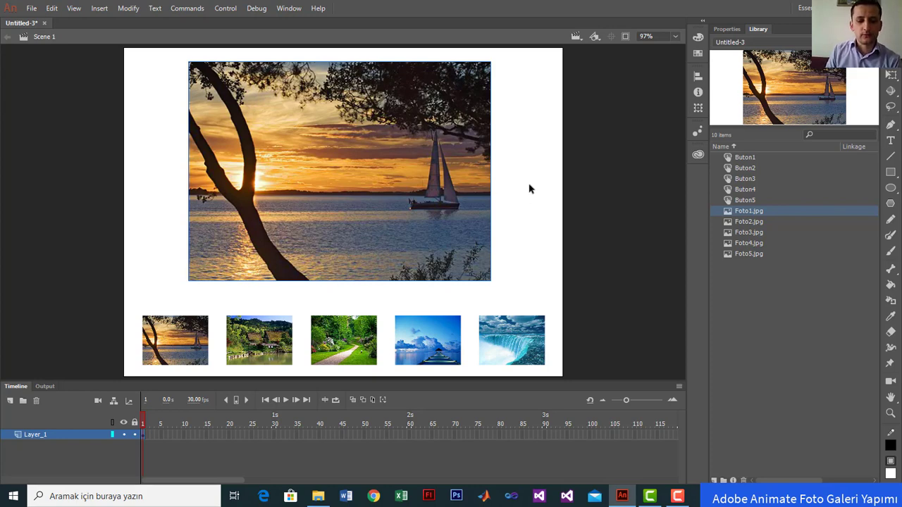
# - Convert the large sunset photo to a Graphic symbol named Resim1, and delete its instance from the stage
pyautogui.press('F8')
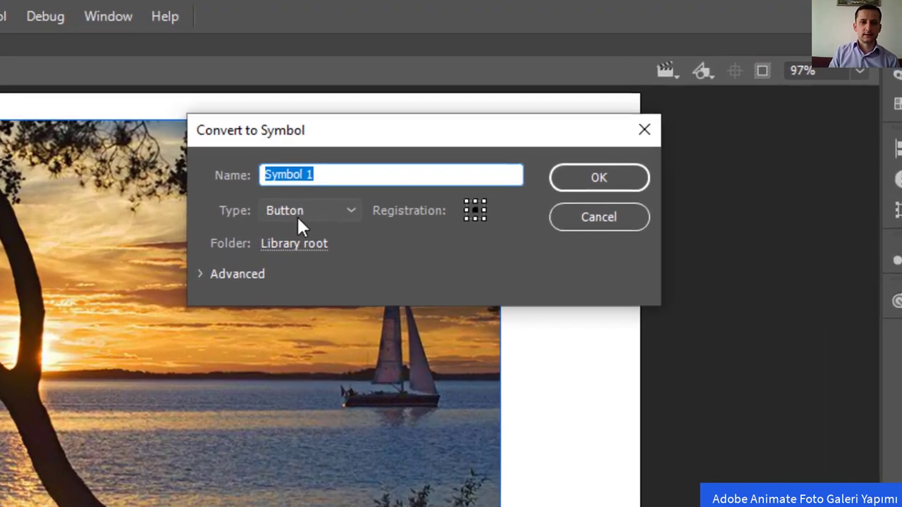
pyautogui.click(372, 131)
pyautogui.click(306, 290)
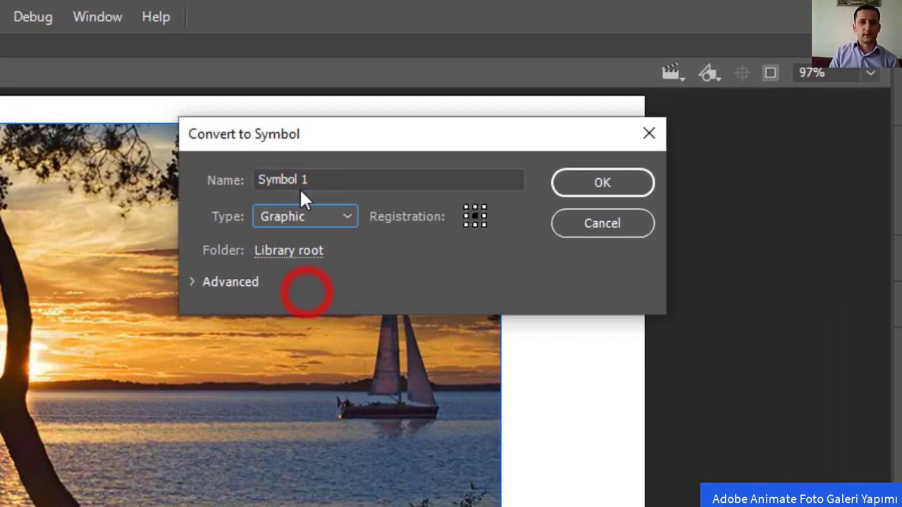
pyautogui.moveTo(321, 180); pyautogui.dragTo(216, 180)
pyautogui.write('R')
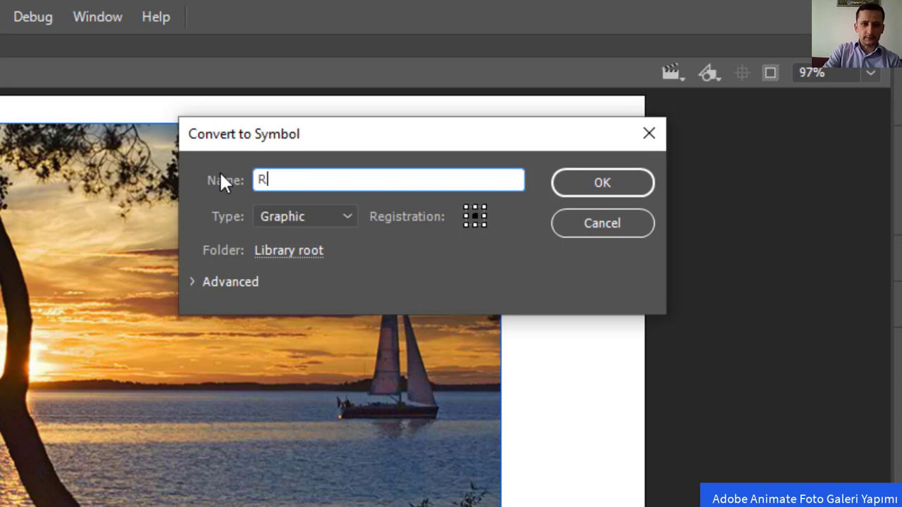
pyautogui.write('esim1')
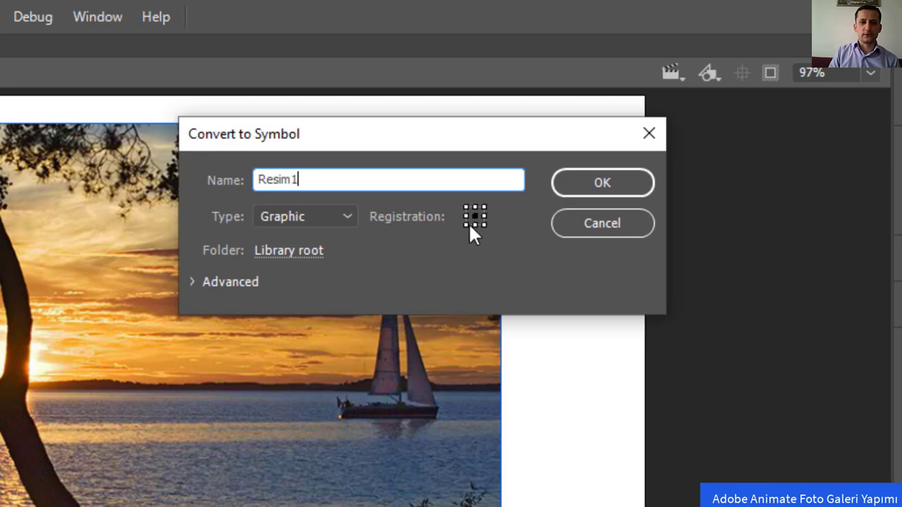
pyautogui.click(603, 189)
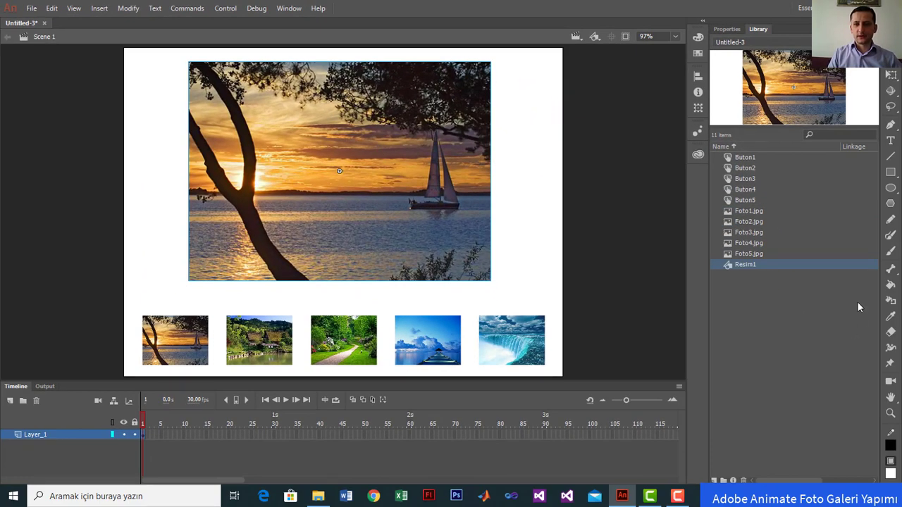
pyautogui.click(456, 217)
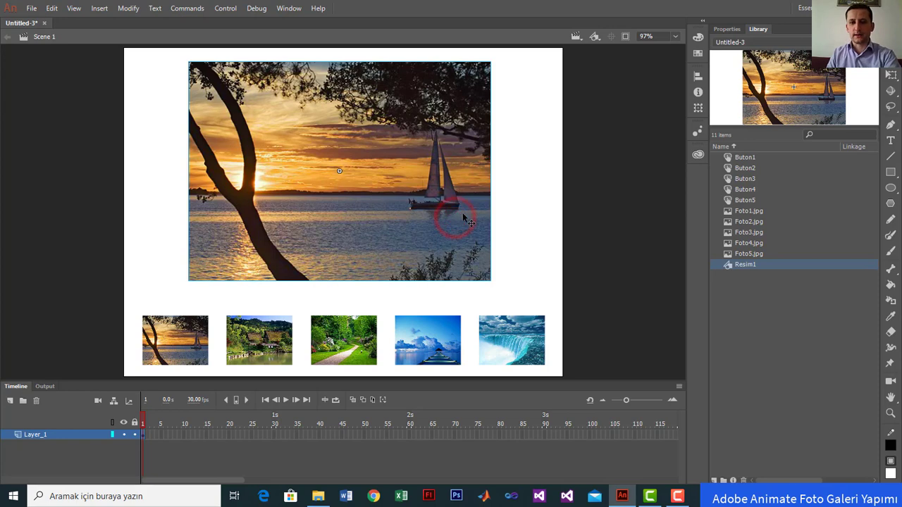
pyautogui.press('Delete')
# - Create a Graphic symbol named Resim2 from a Foto2.jpg instance on the stage, and delete that instance
pyautogui.moveTo(756, 223); pyautogui.dragTo(403, 200)
pyautogui.press('F8')
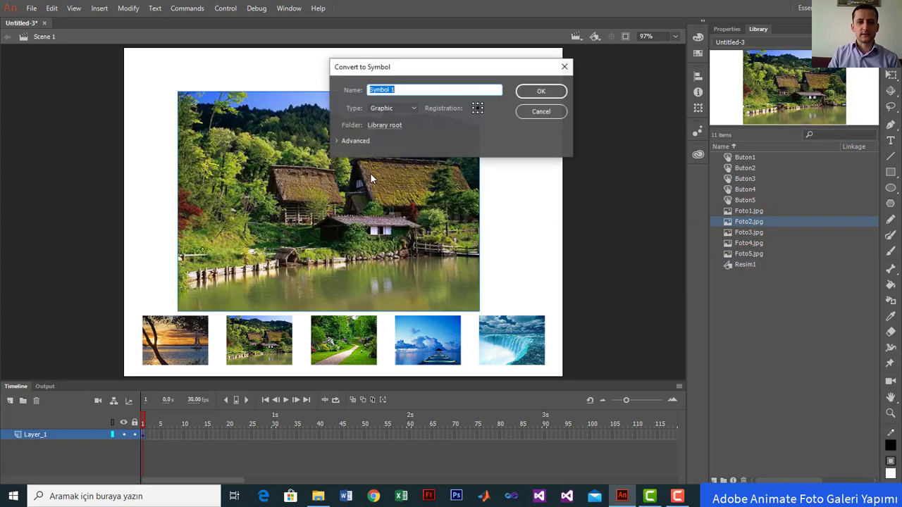
pyautogui.write('R')
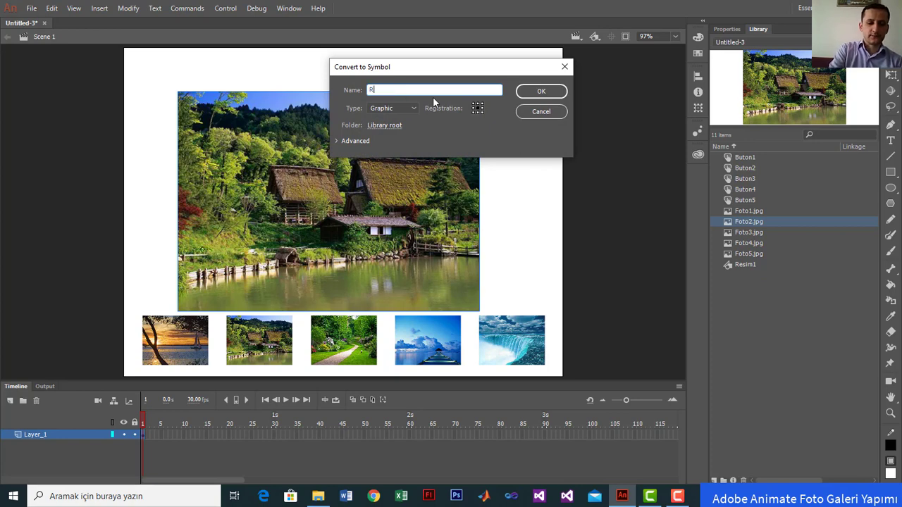
pyautogui.write('esim')
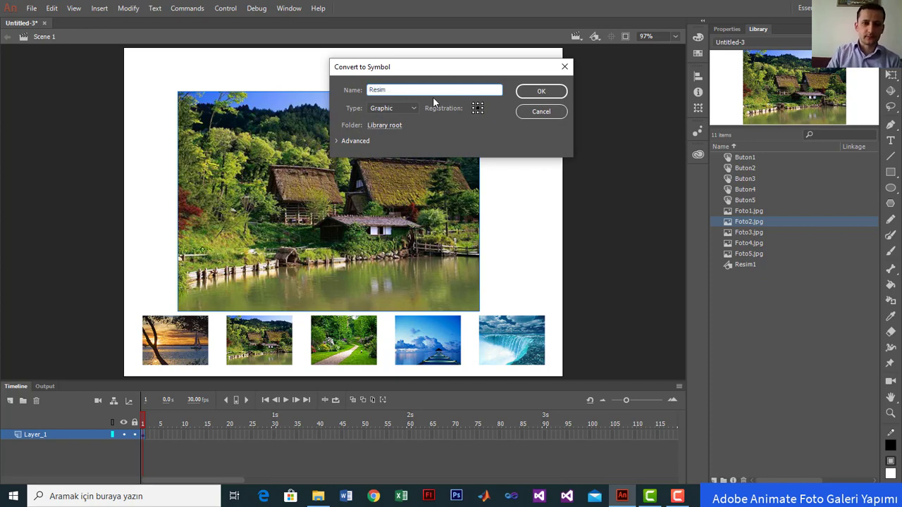
pyautogui.write('2')
pyautogui.click(534, 91)
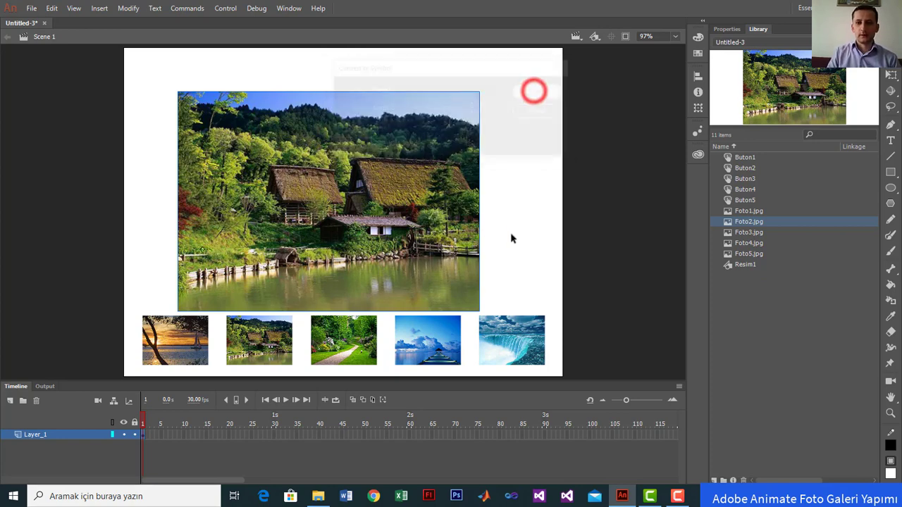
pyautogui.click(406, 204)
pyautogui.press('Delete')
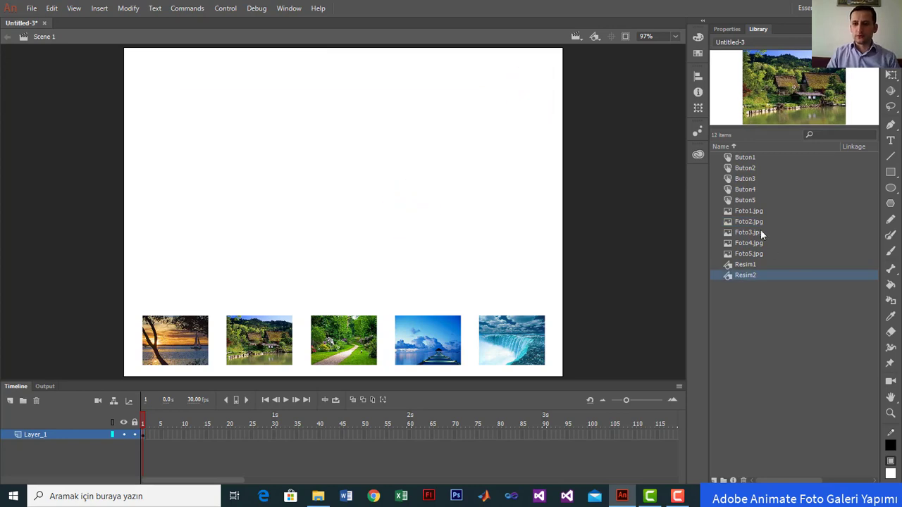
# - Create a Graphic symbol named Resim3 from a Foto3.jpg instance on the stage, and delete that instance
pyautogui.moveTo(758, 231); pyautogui.dragTo(468, 210)
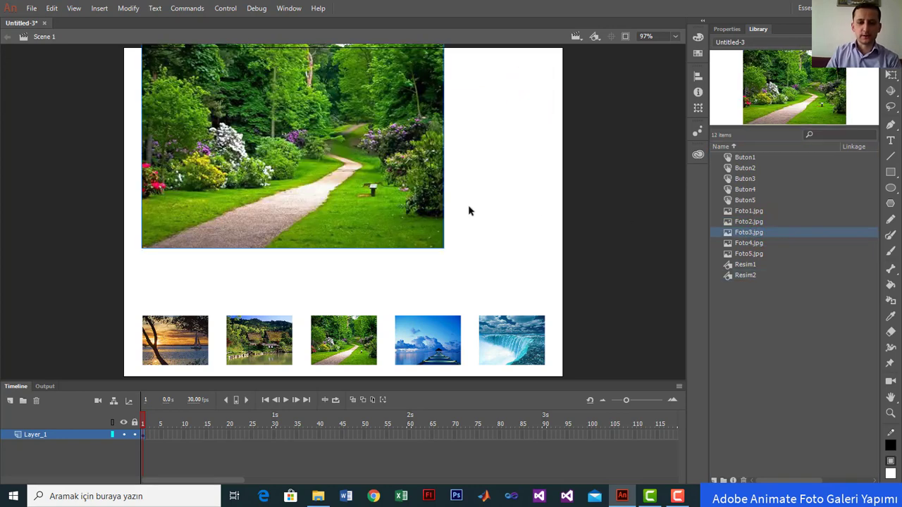
pyautogui.press('F8')
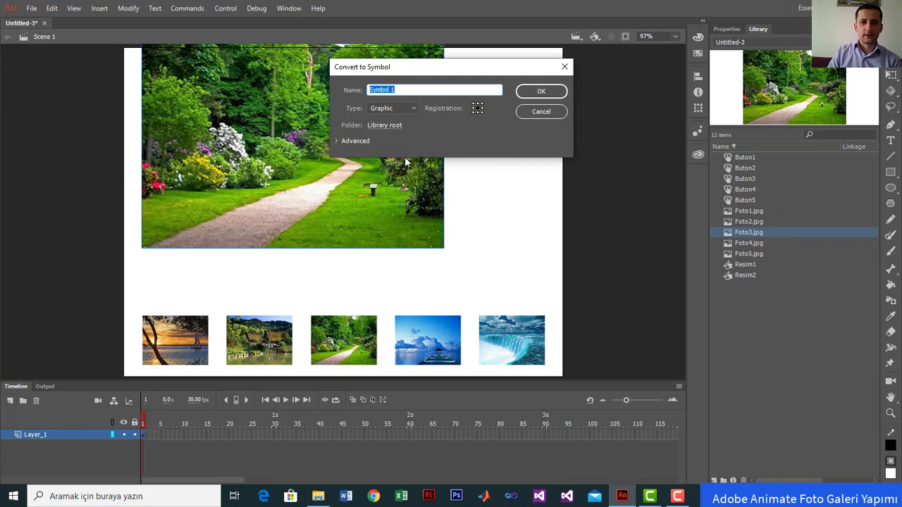
pyautogui.write('Resim')
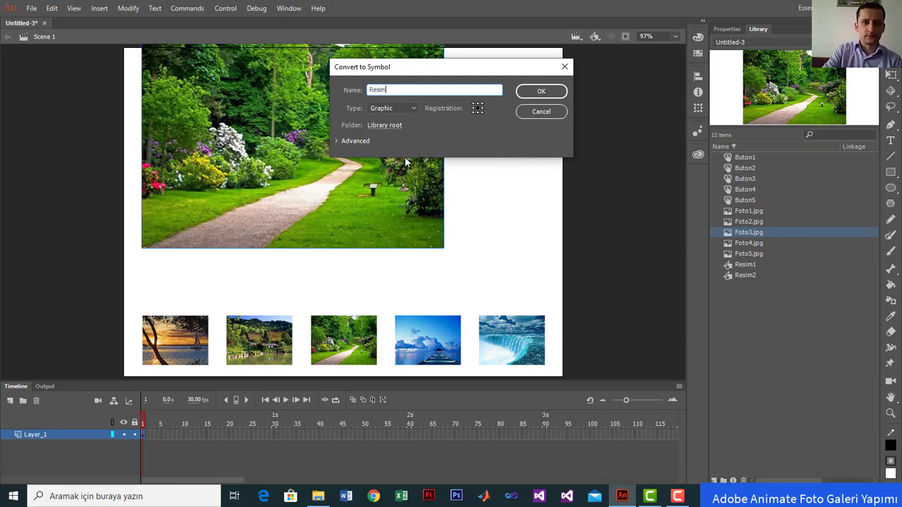
pyautogui.write('3')
pyautogui.press('Return')
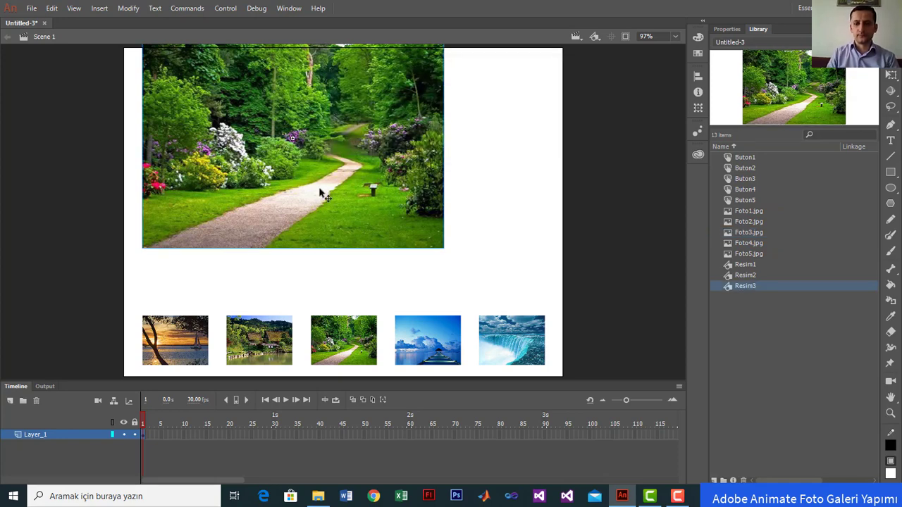
pyautogui.click(318, 189)
pyautogui.press('Delete')
# - Create a Graphic symbol named Resim4 from a Foto4.jpg instance on the stage, and delete that instance
pyautogui.moveTo(741, 245); pyautogui.dragTo(328, 163)
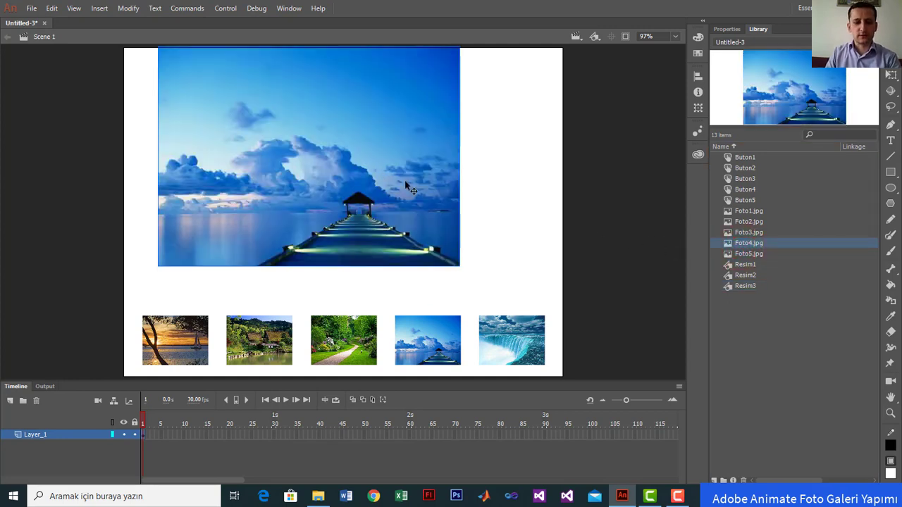
pyautogui.press('F8')
pyautogui.write('Re')
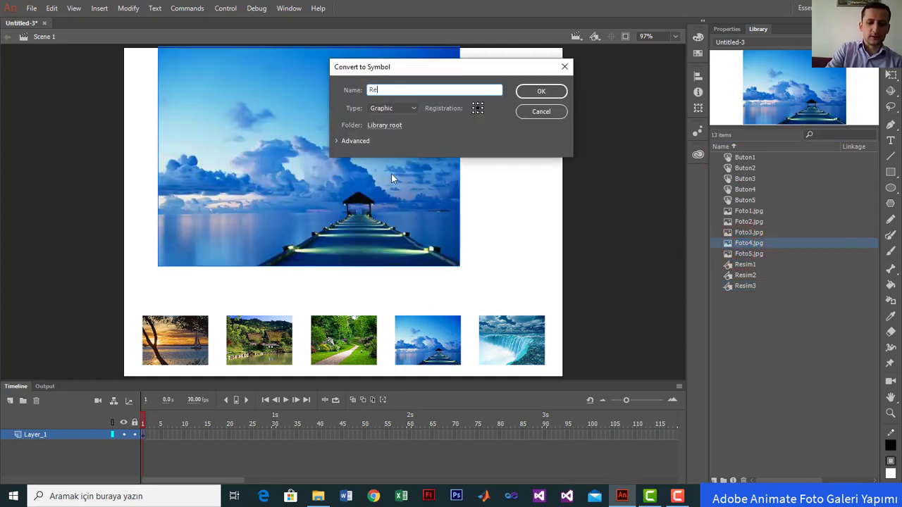
pyautogui.write('sim4')
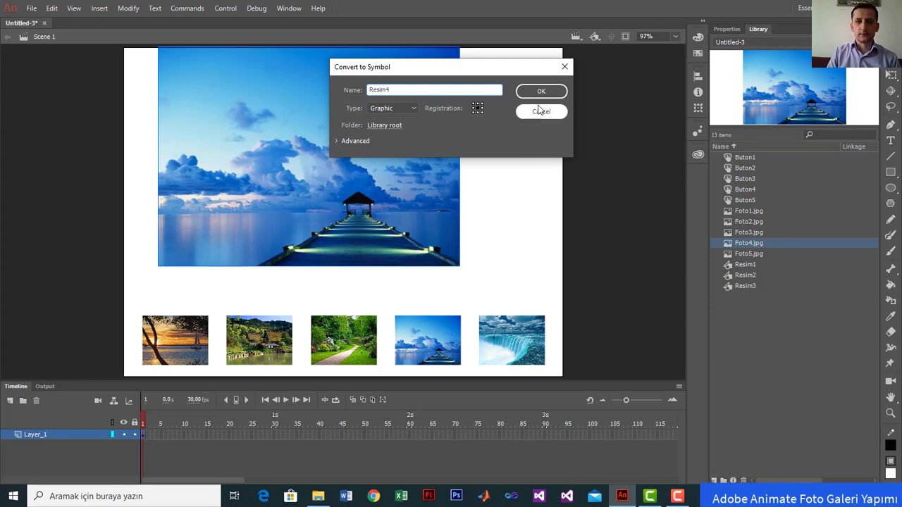
pyautogui.click(540, 91)
pyautogui.click(413, 172)
pyautogui.press('Delete')
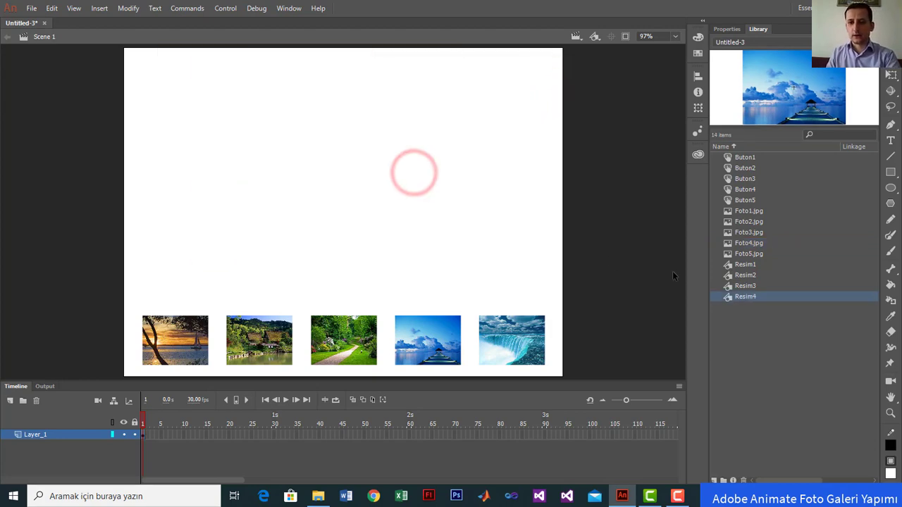
# - Create a Graphic symbol named Resim5 from a Foto5.jpg instance on the stage, and delete that instance
pyautogui.click(749, 246)
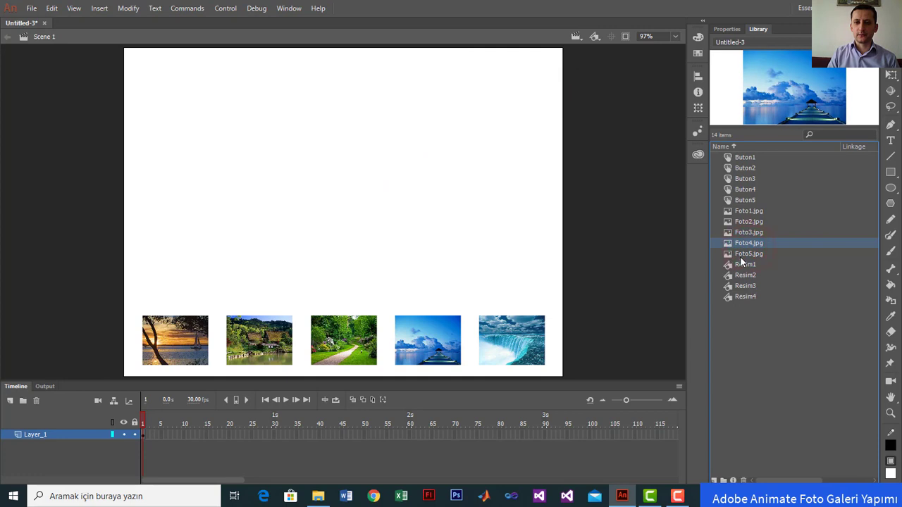
pyautogui.moveTo(744, 255); pyautogui.dragTo(356, 195)
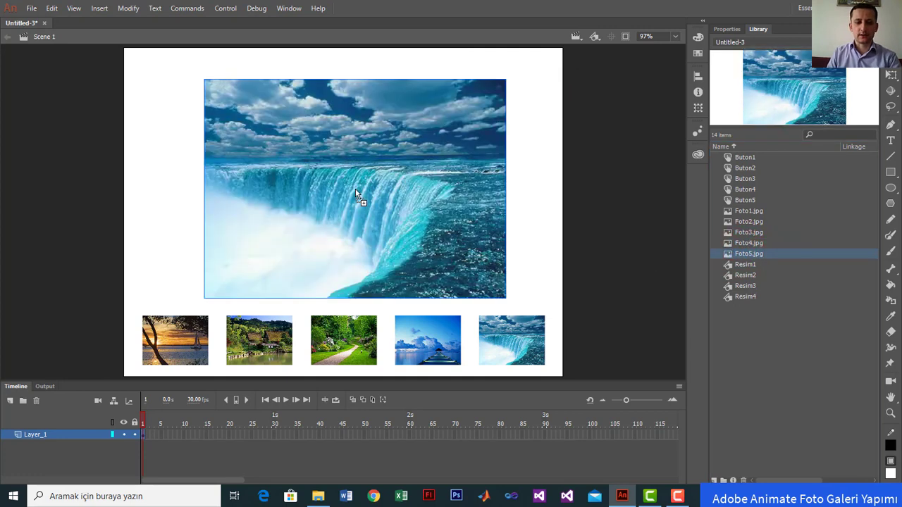
pyautogui.press('F8')
pyautogui.write('Re')
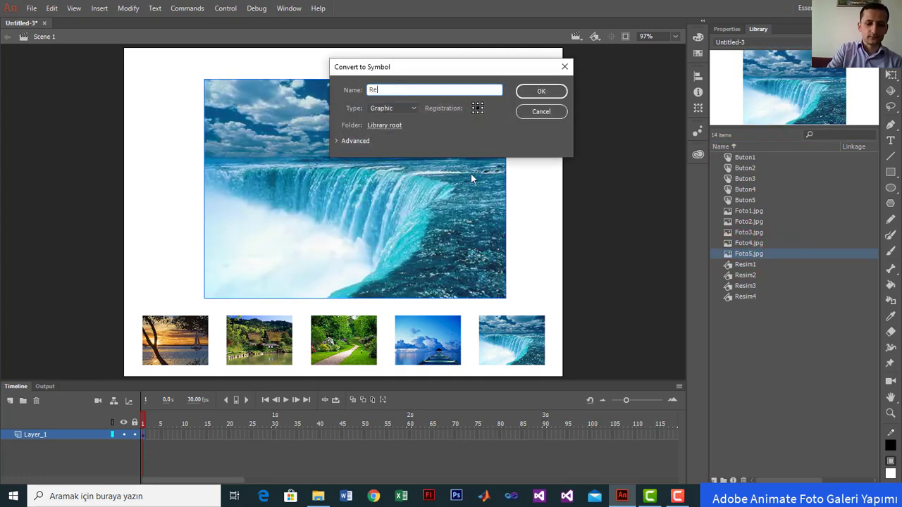
pyautogui.write('sim5')
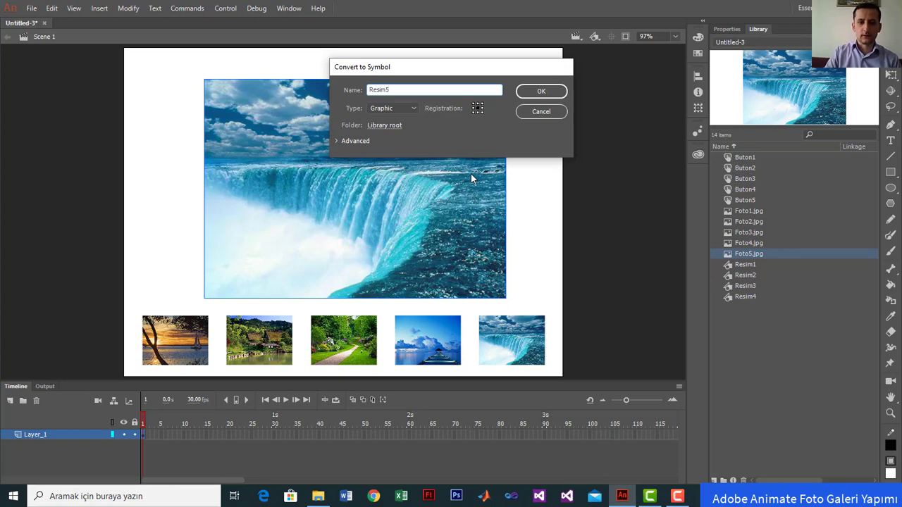
pyautogui.press('Return')
pyautogui.moveTo(455, 170); pyautogui.dragTo(483, 180)
pyautogui.press('Delete')
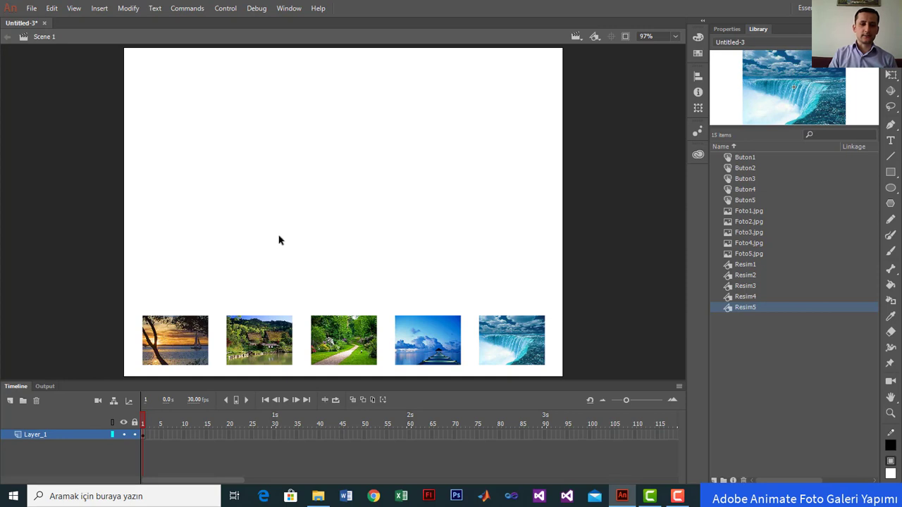
# - Rename the layer holding the thumbnail buttons as Butonlar
pyautogui.doubleClick(56, 436)
pyautogui.write('Butonlar')
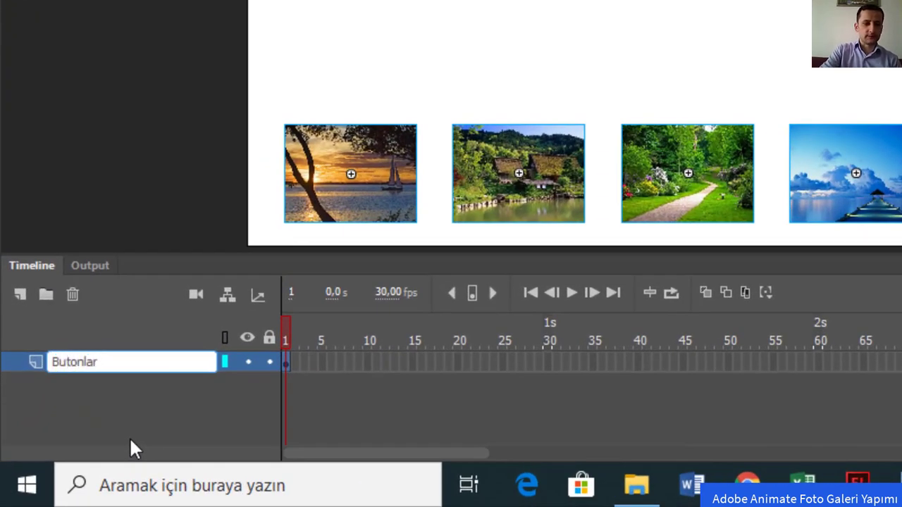
pyautogui.press('Return')
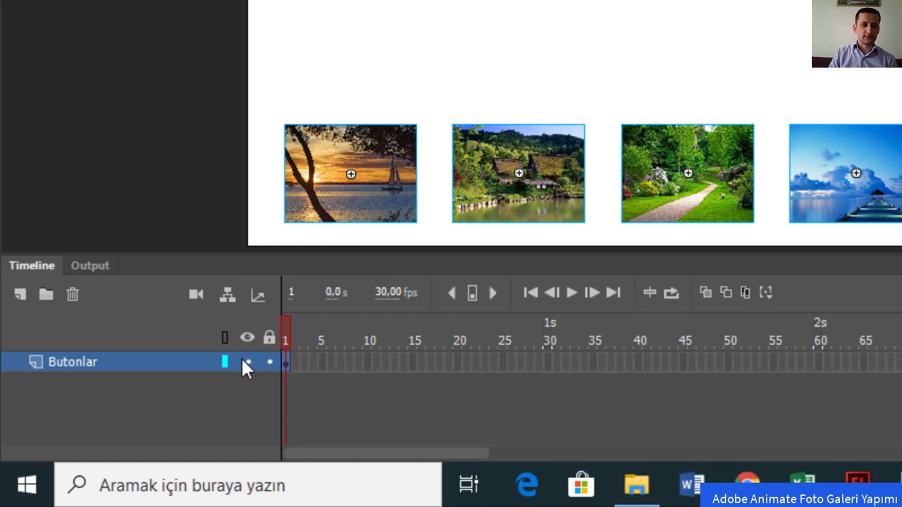
# - Add a layer above Butonlar and name it Resimler
pyautogui.click(19, 294)
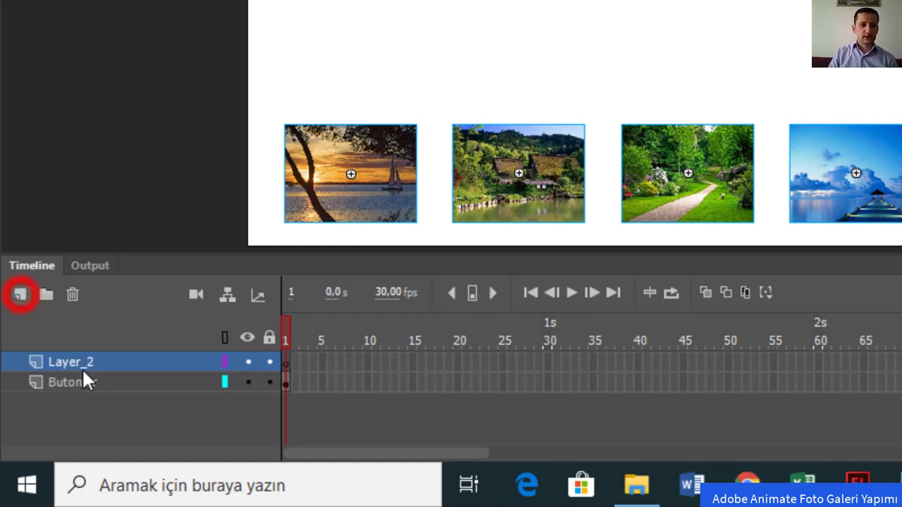
pyautogui.doubleClick(97, 363)
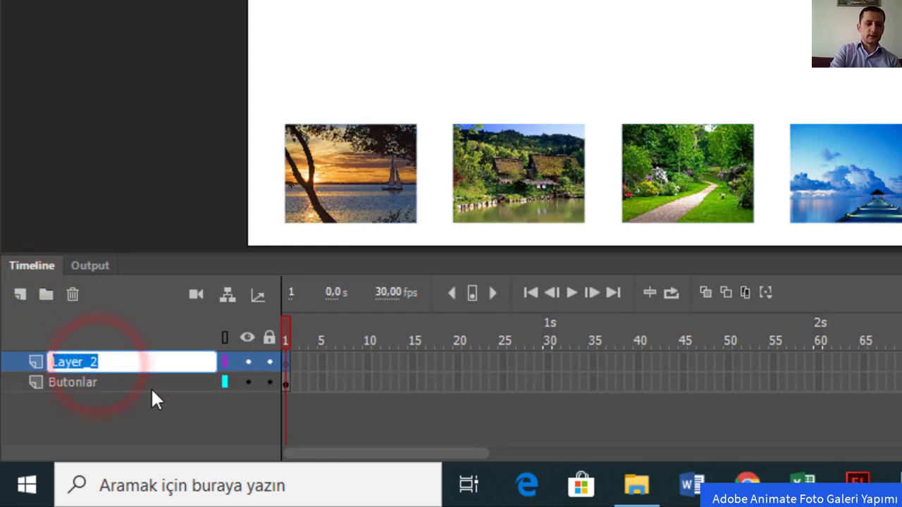
pyautogui.write('Resimler')
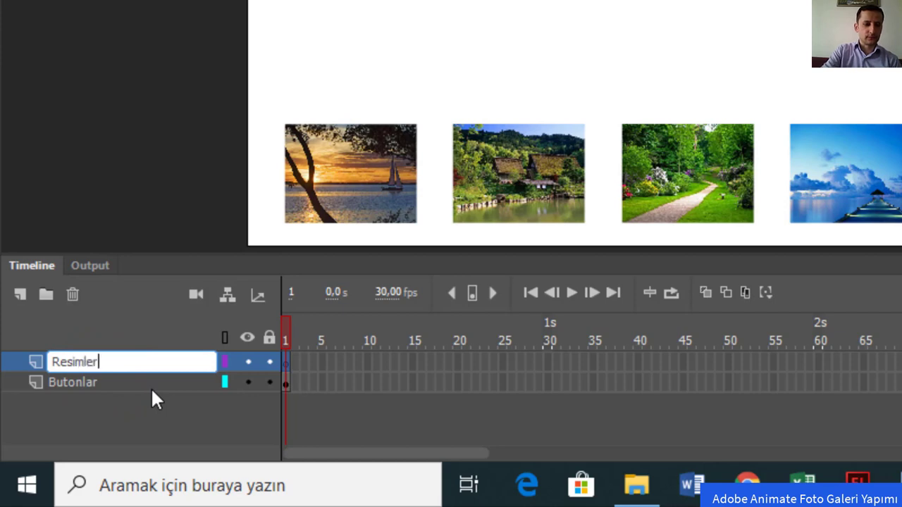
pyautogui.press('Return')
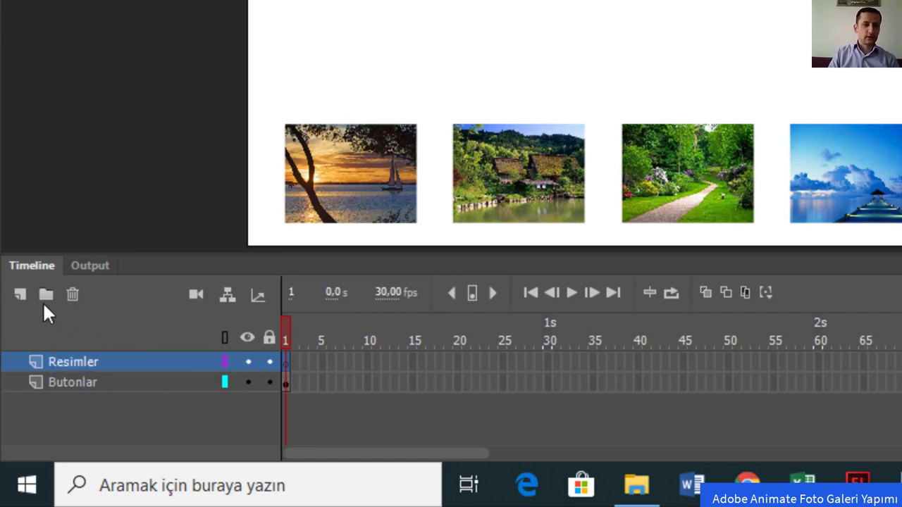
# - Add a layer above Resimler and name it Action
pyautogui.click(22, 294)
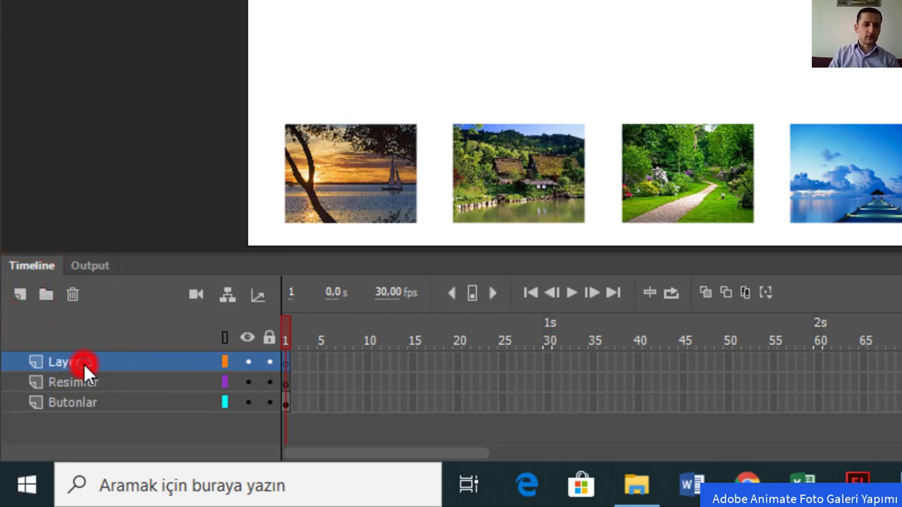
pyautogui.doubleClick(83, 362)
pyautogui.write('Ac')
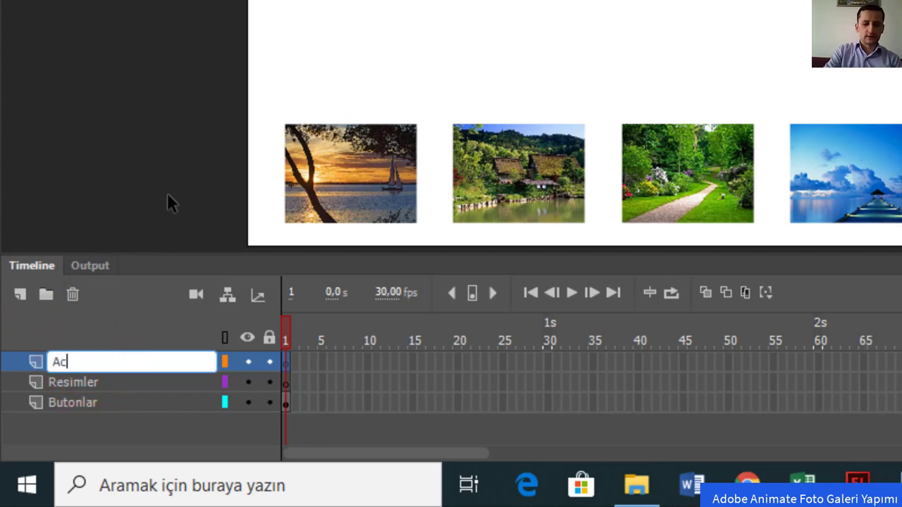
pyautogui.write('tion')
pyautogui.press('Return')
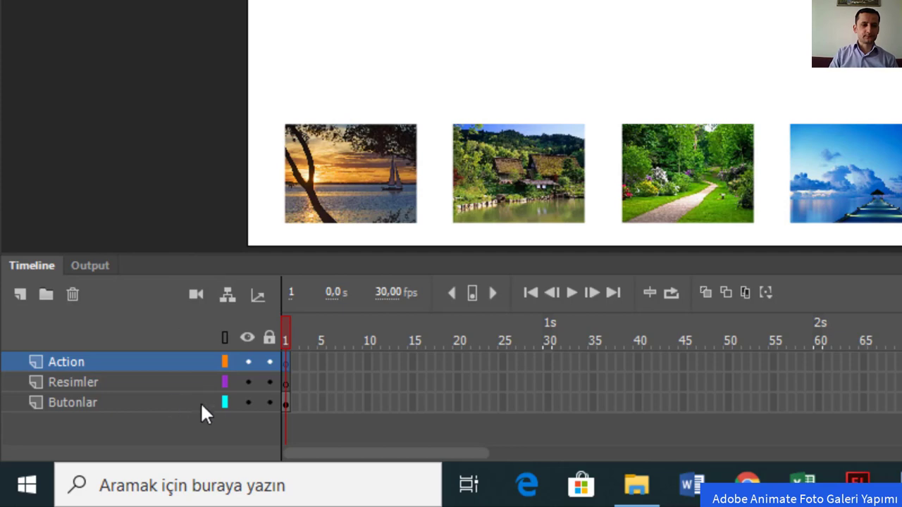
# - Lock the Butonlar layer and make Resimler the active layer
pyautogui.click(126, 403)
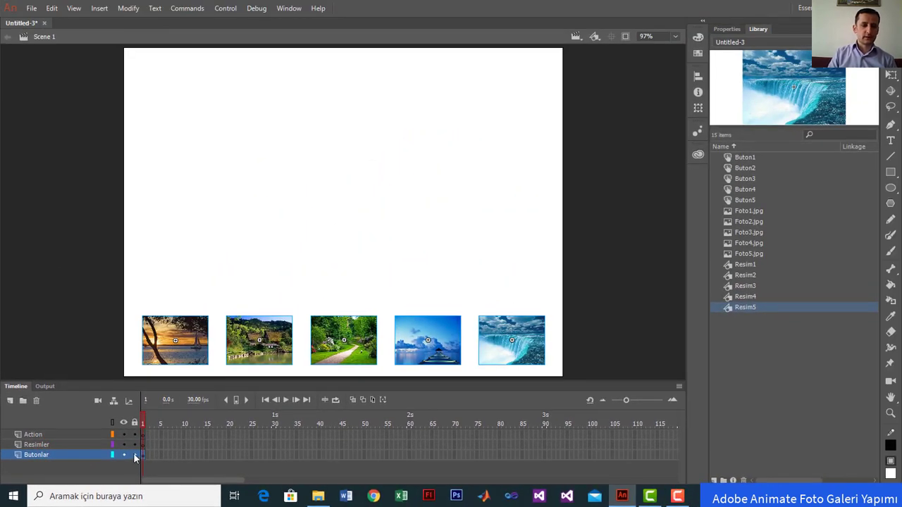
pyautogui.click(135, 455)
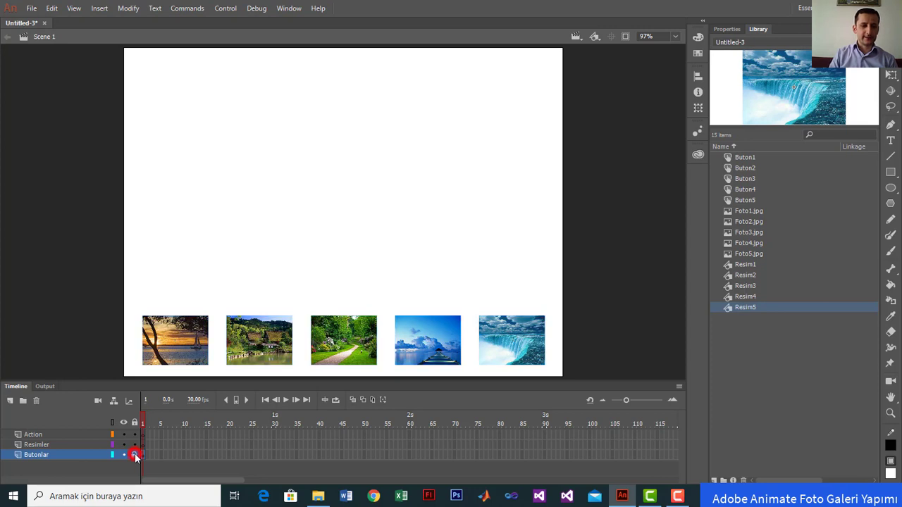
pyautogui.click(57, 443)
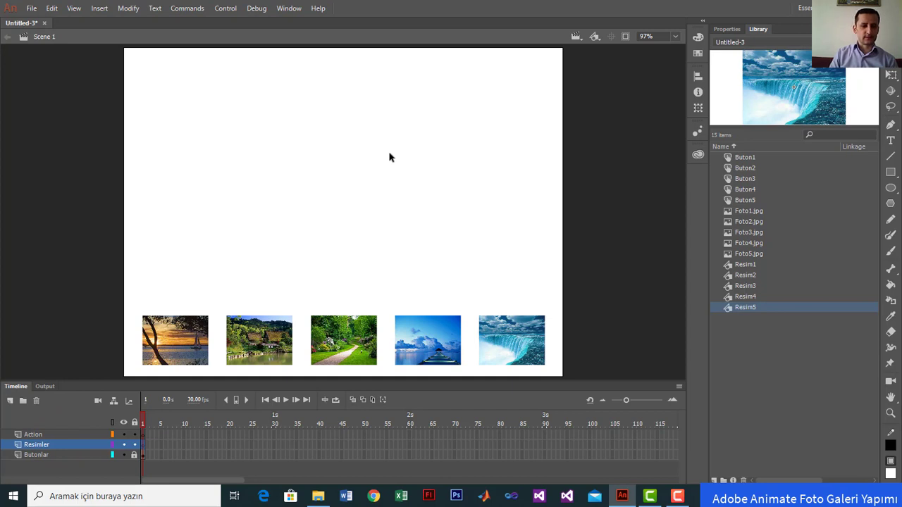
# - Place Foto1.jpg from the library on the Resimler layer, positioned above the row of thumbnails
pyautogui.click(748, 210)
pyautogui.moveTo(761, 214); pyautogui.dragTo(368, 200)
pyautogui.moveTo(312, 145); pyautogui.dragTo(355, 170)
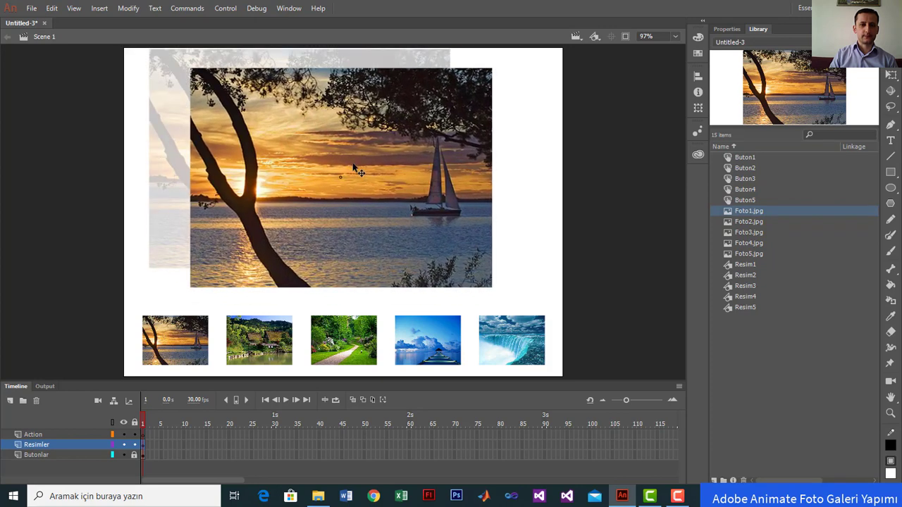
pyautogui.moveTo(355, 168); pyautogui.dragTo(354, 168)
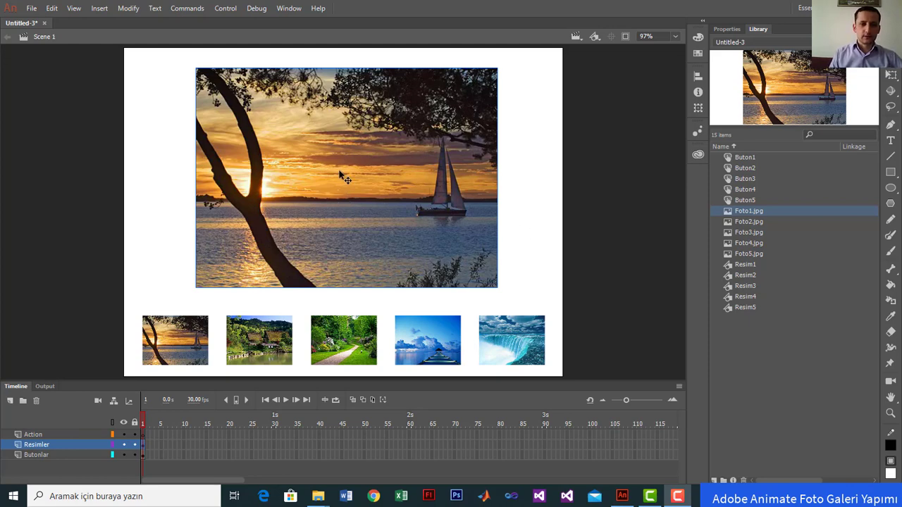
pyautogui.moveTo(341, 168); pyautogui.dragTo(343, 171)
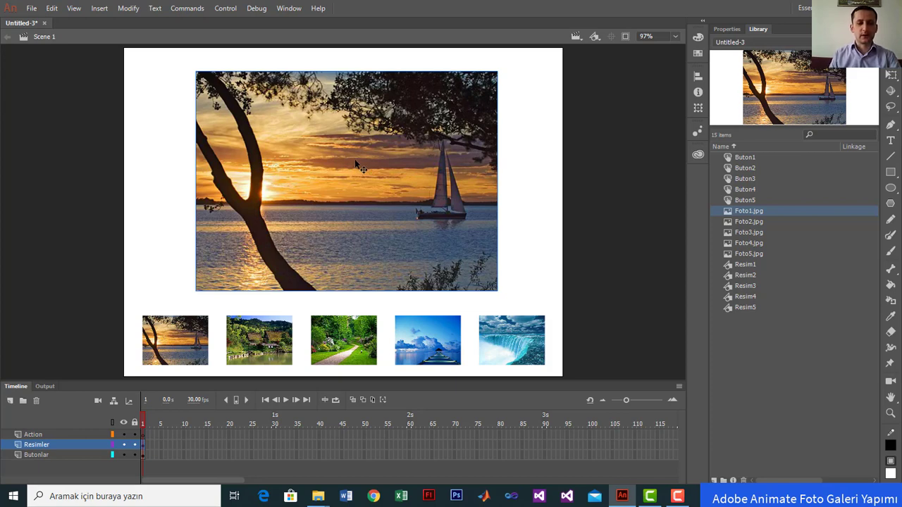
# - Convert the large sunset photo to a Movie Clip symbol named mcResim1
pyautogui.press('F8')
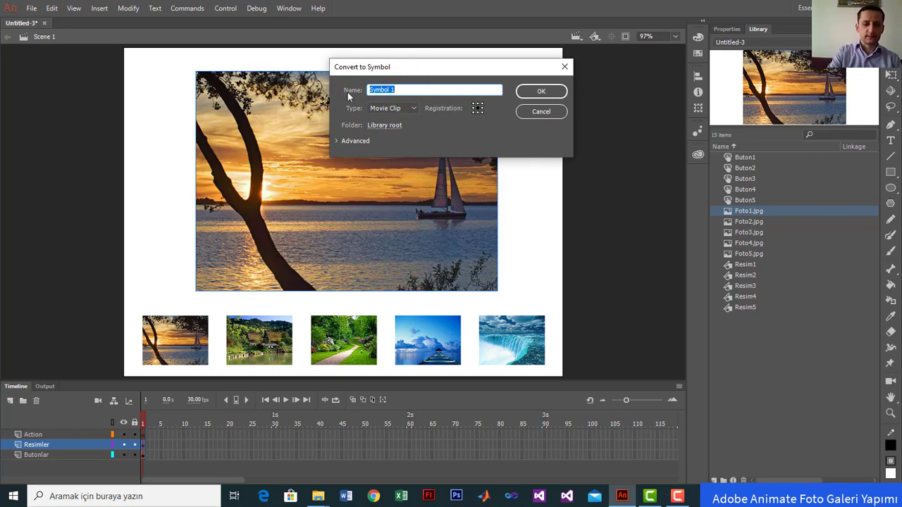
pyautogui.write('mc')
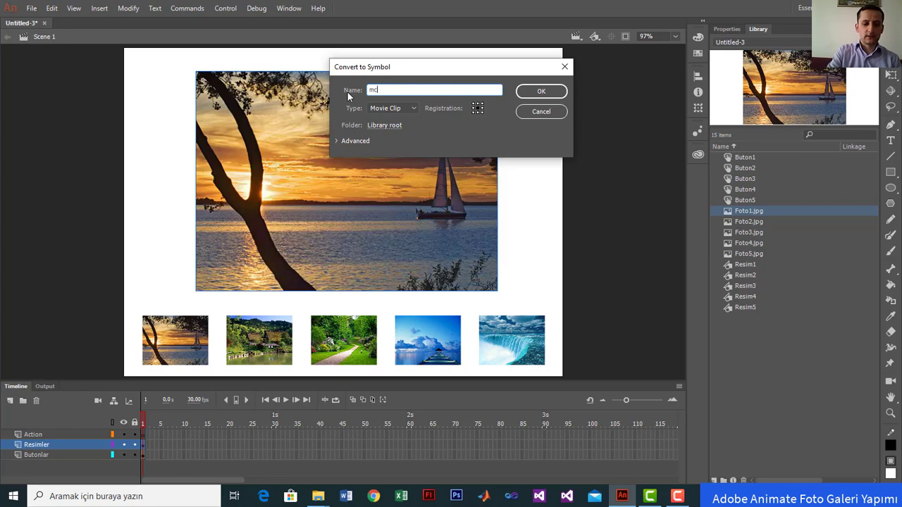
pyautogui.write('Resim')
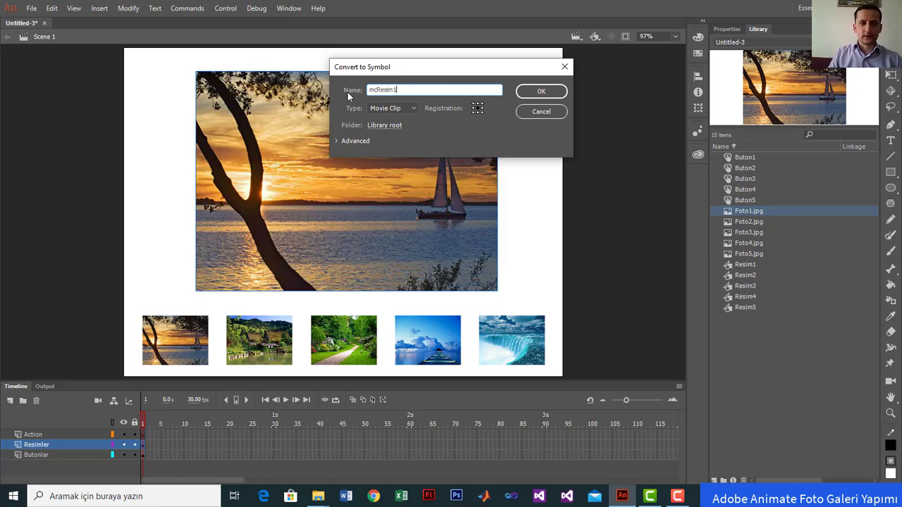
pyautogui.write('1')
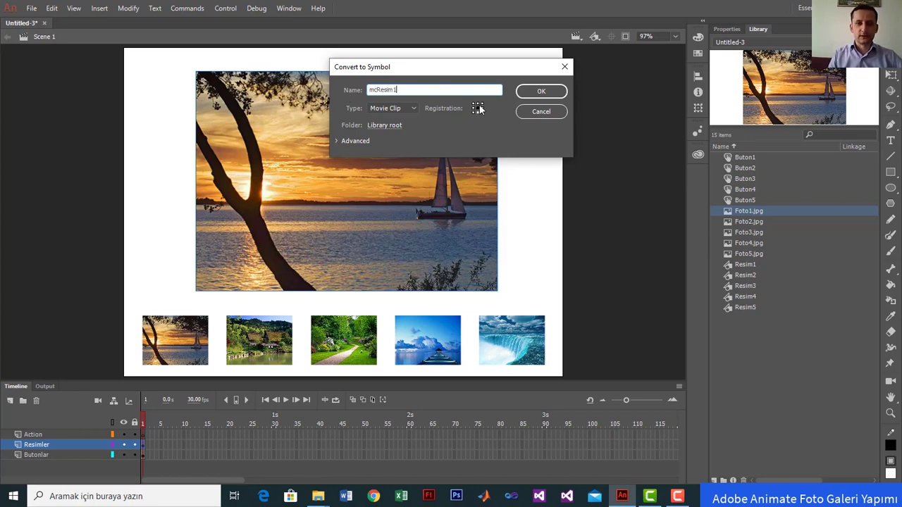
pyautogui.click(542, 92)
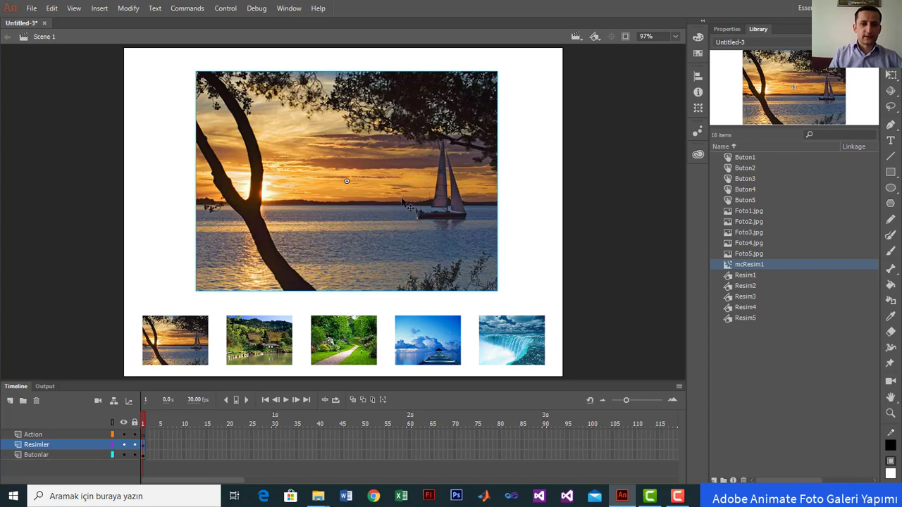
# - Adjust the mcResim1 photo's vertical position between the stage's upper edge and the thumbnails
pyautogui.moveTo(393, 213); pyautogui.dragTo(372, 206)
pyautogui.click(349, 306)
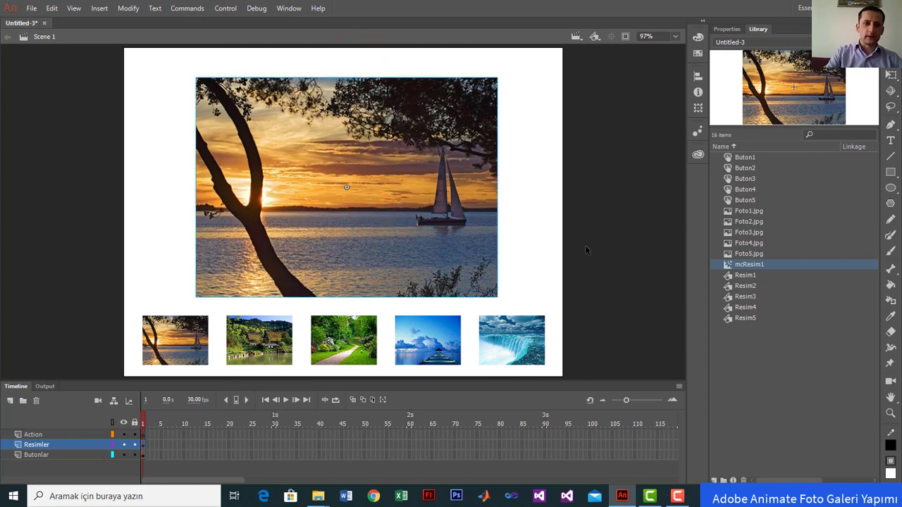
pyautogui.press('Up')
pyautogui.press('Up')
pyautogui.press('Up')
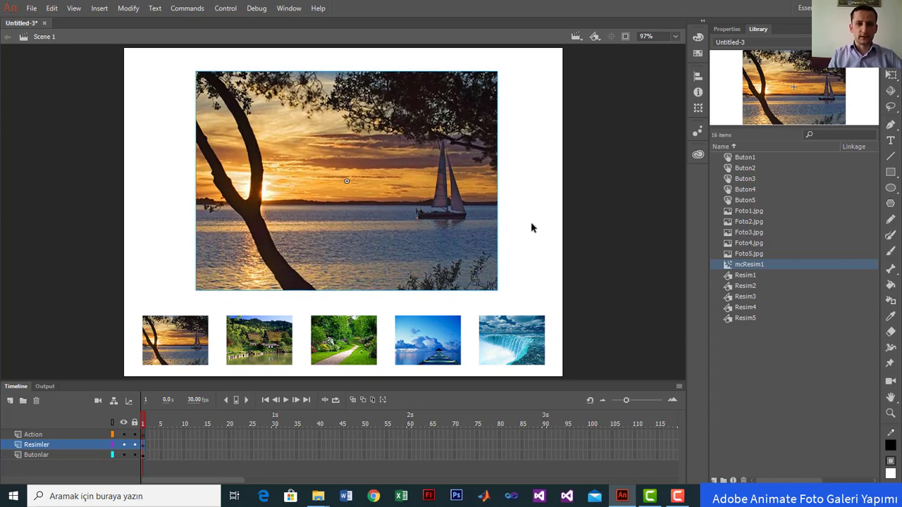
# - Align the mcResim1 photo to the horizontal centre of the stage
pyautogui.moveTo(346, 158); pyautogui.dragTo(361, 160)
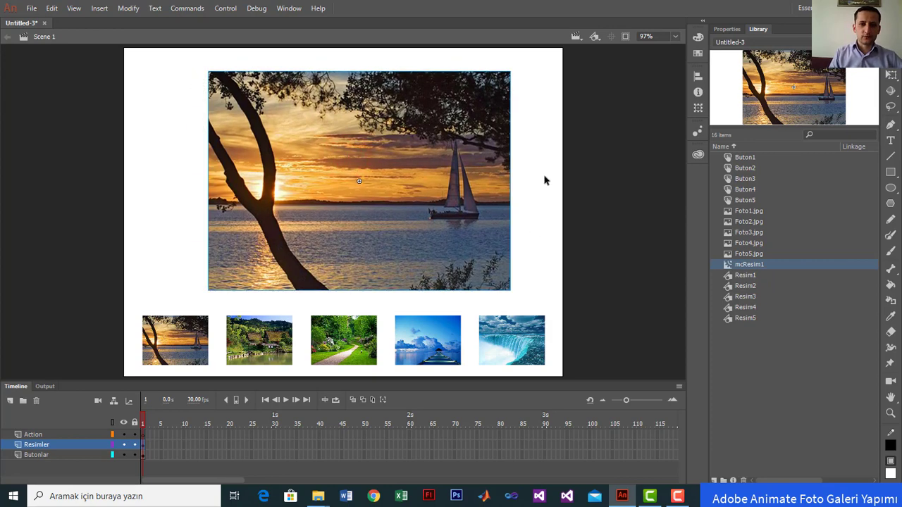
pyautogui.click(544, 177)
pyautogui.click(156, 141)
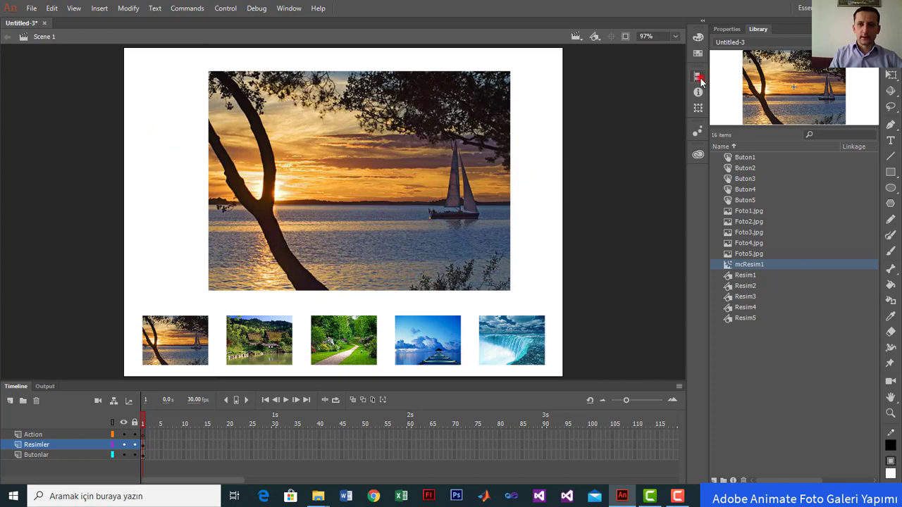
pyautogui.click(699, 77)
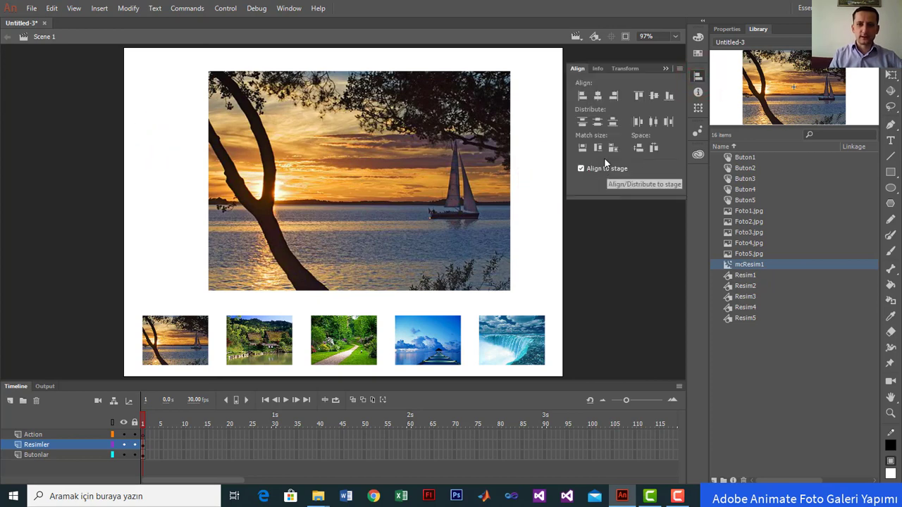
pyautogui.click(598, 97)
pyautogui.click(300, 188)
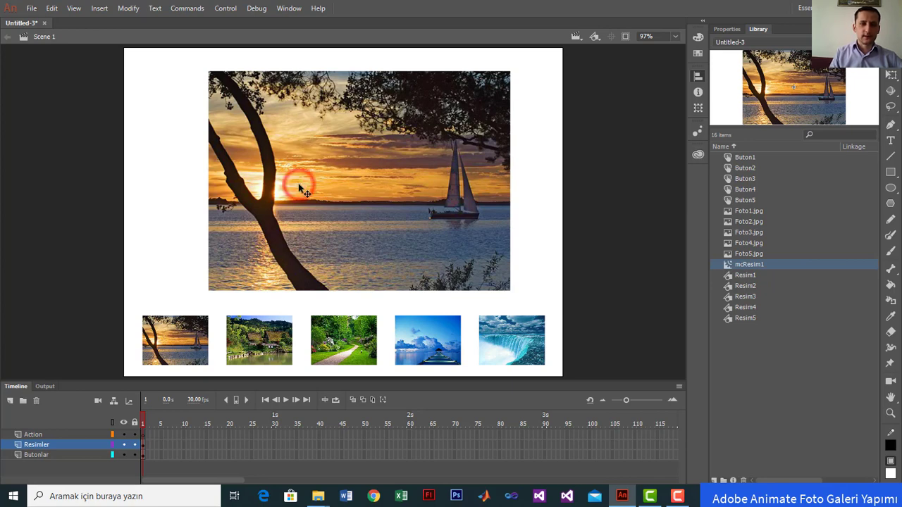
pyautogui.click(699, 77)
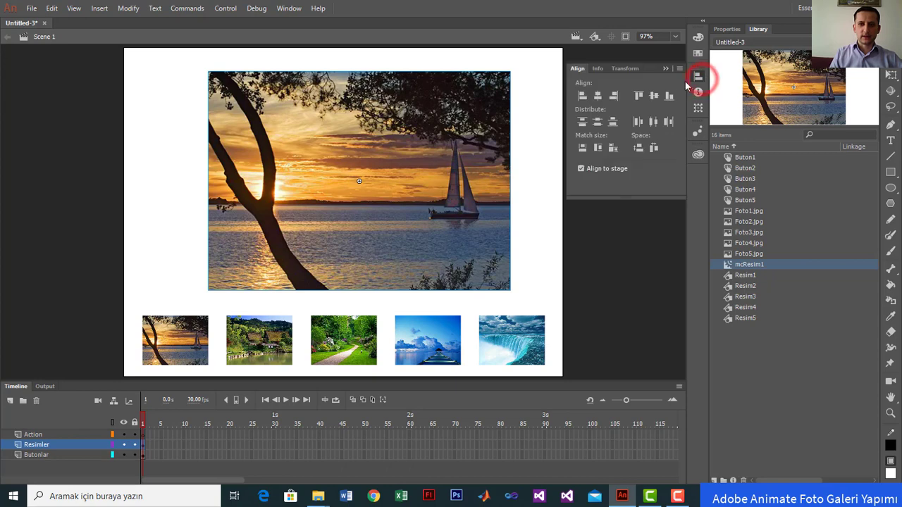
pyautogui.click(597, 96)
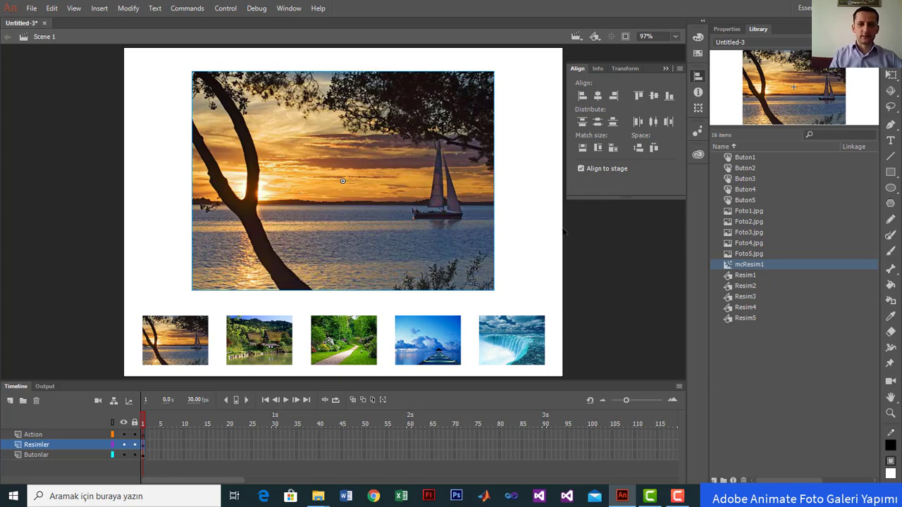
pyautogui.click(548, 213)
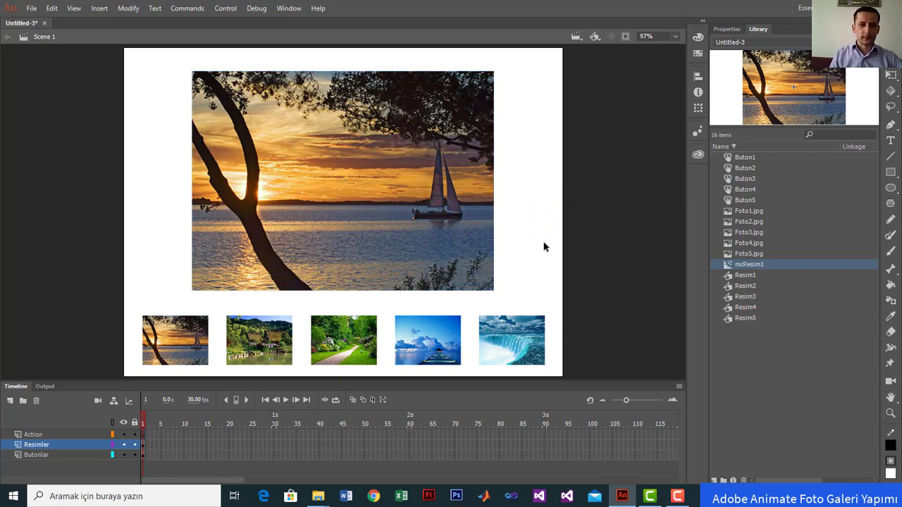
# - Insert keyframes at frames 2, 3, 4 and 5 of the Resimler layer
pyautogui.click(324, 217)
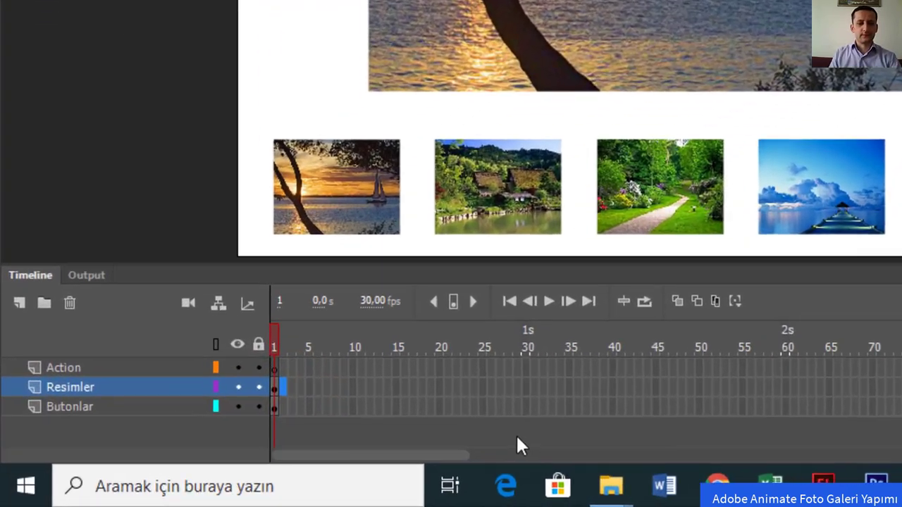
pyautogui.press('F6')
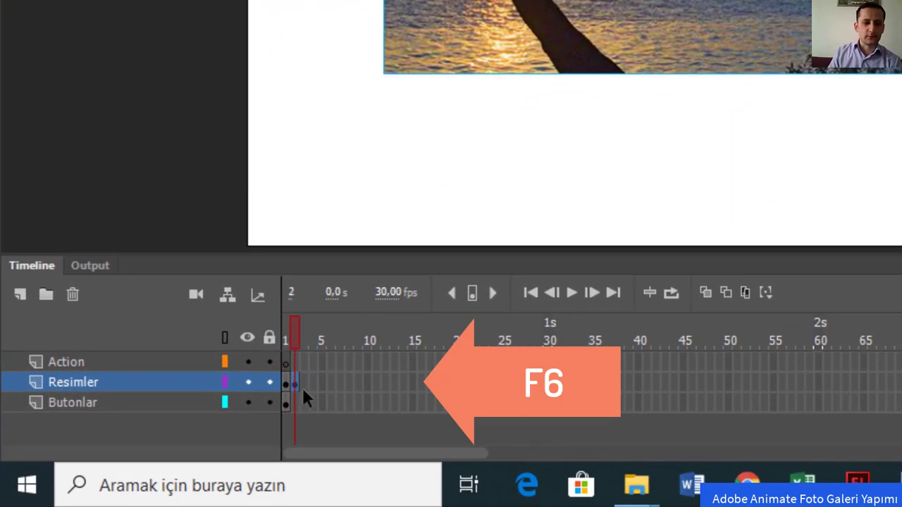
pyautogui.click(303, 384)
pyautogui.press('F6')
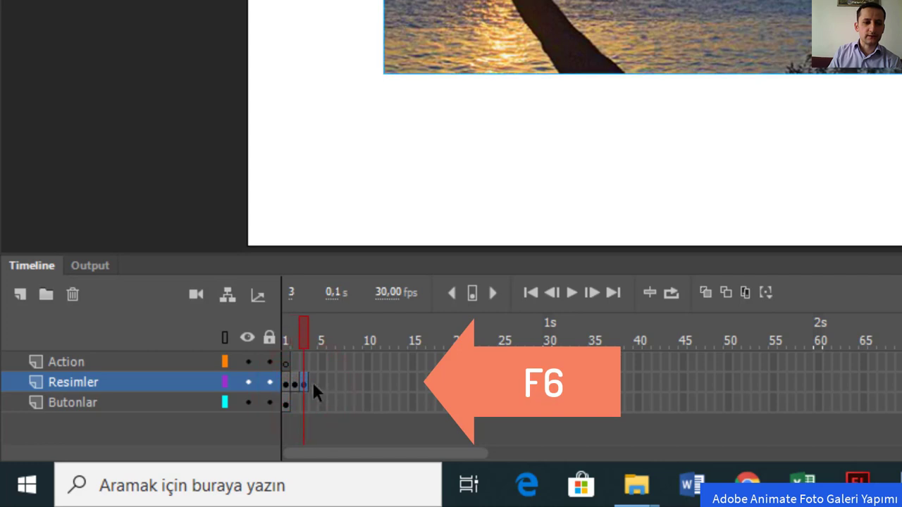
pyautogui.click(313, 383)
pyautogui.press('F6')
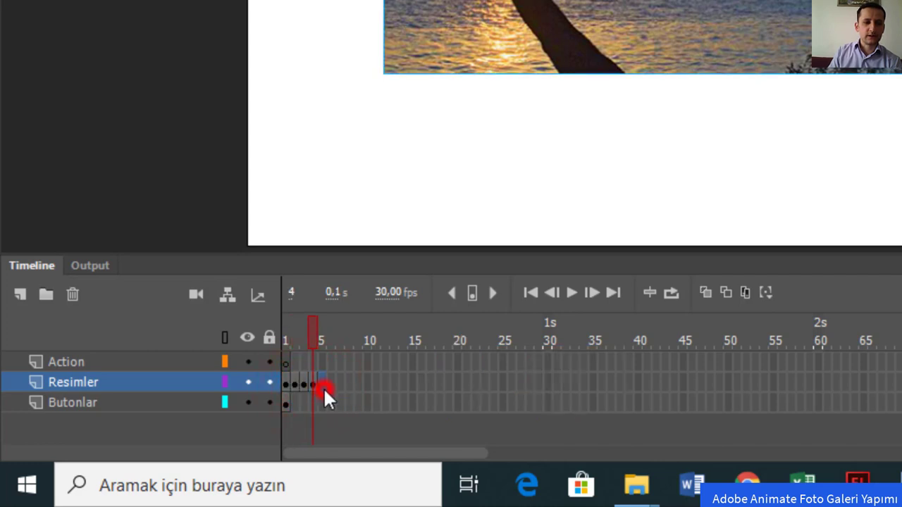
pyautogui.click(323, 384)
pyautogui.press('F6')
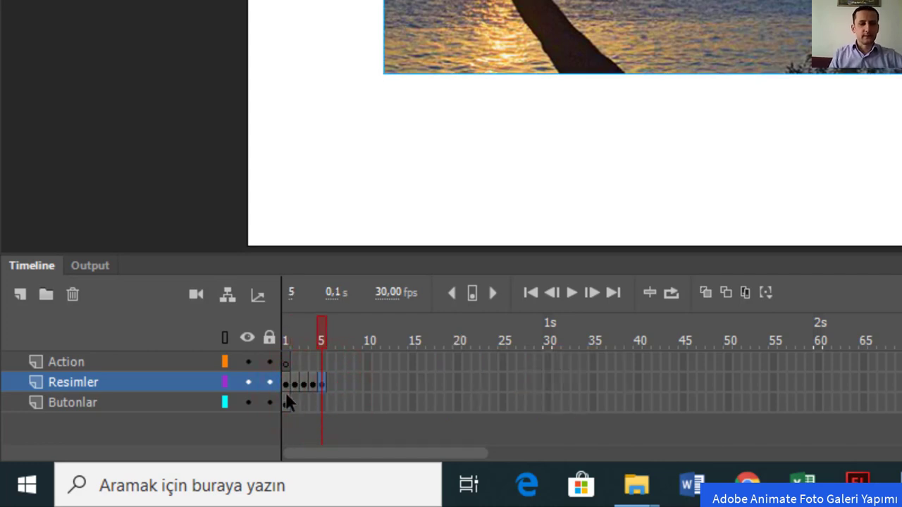
# - Insert frames 2 to 5 on the Butonlar layer so the thumbnails extend through frame 5
pyautogui.moveTo(320, 340); pyautogui.dragTo(286, 345)
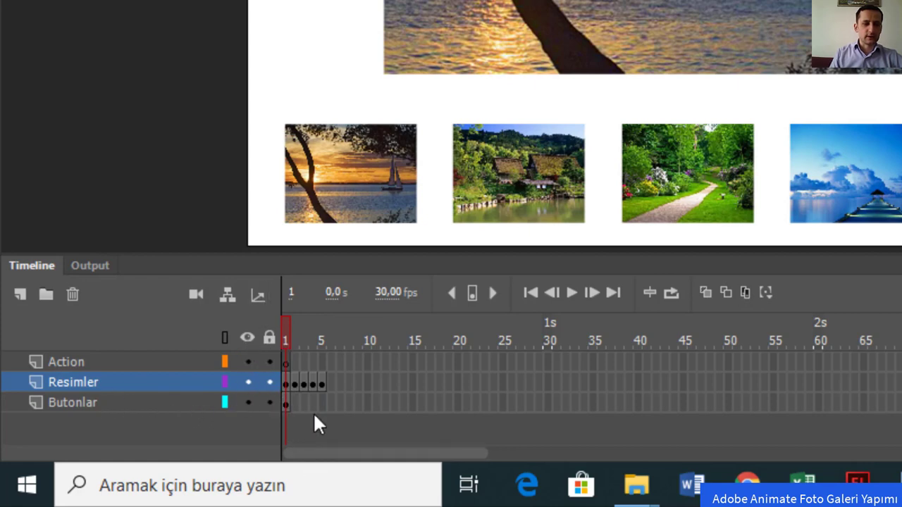
pyautogui.moveTo(294, 405); pyautogui.dragTo(318, 407)
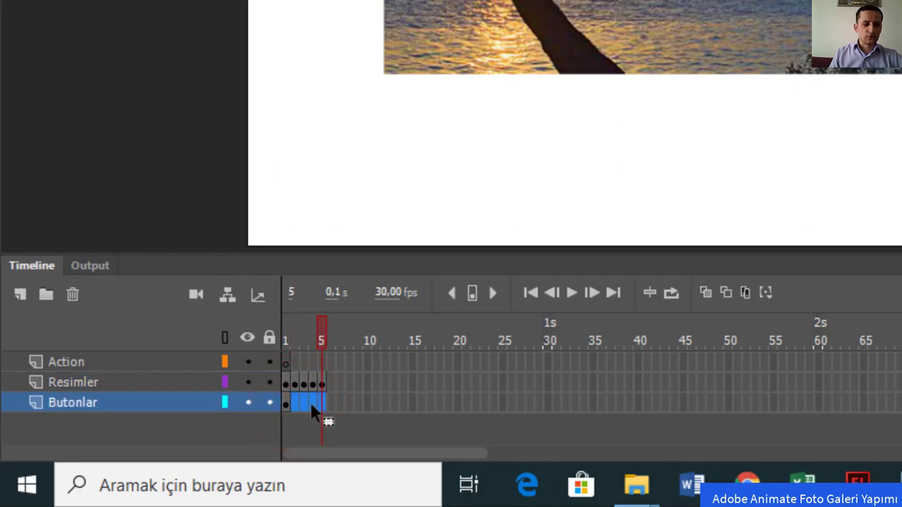
pyautogui.rightClick(309, 400)
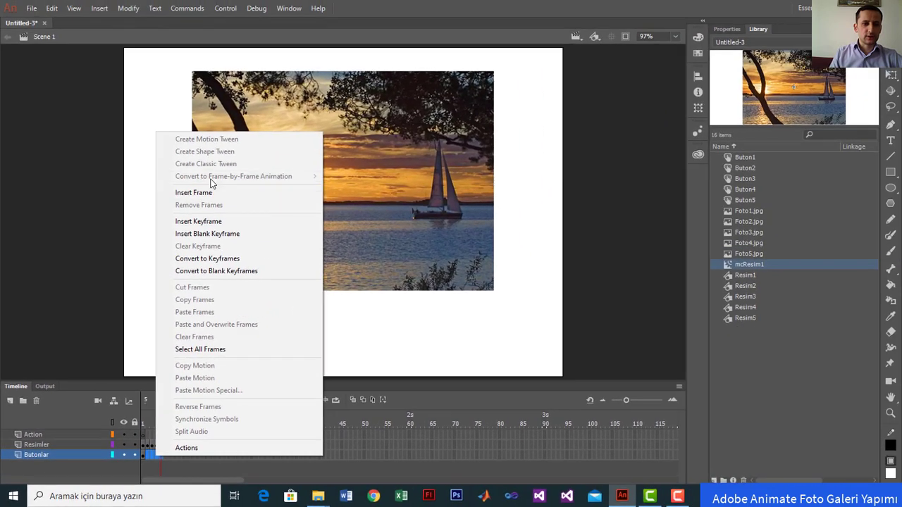
pyautogui.click(201, 194)
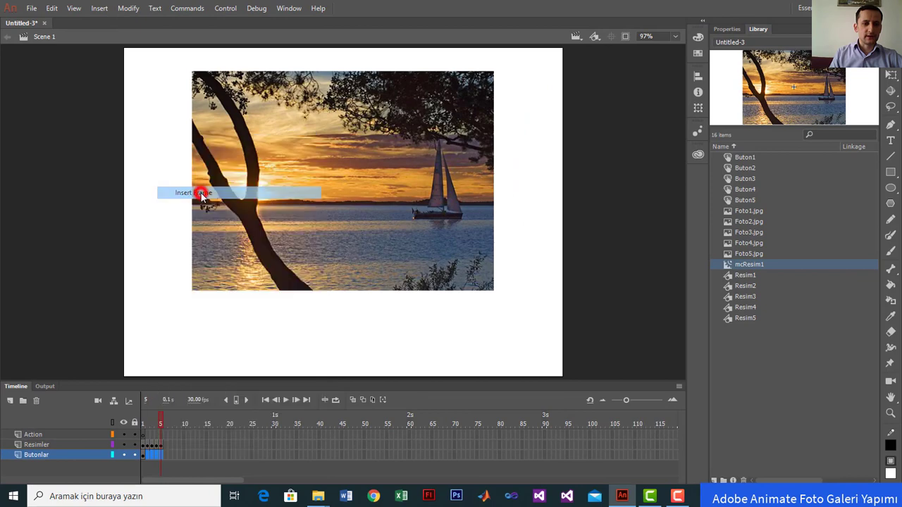
pyautogui.click(158, 422)
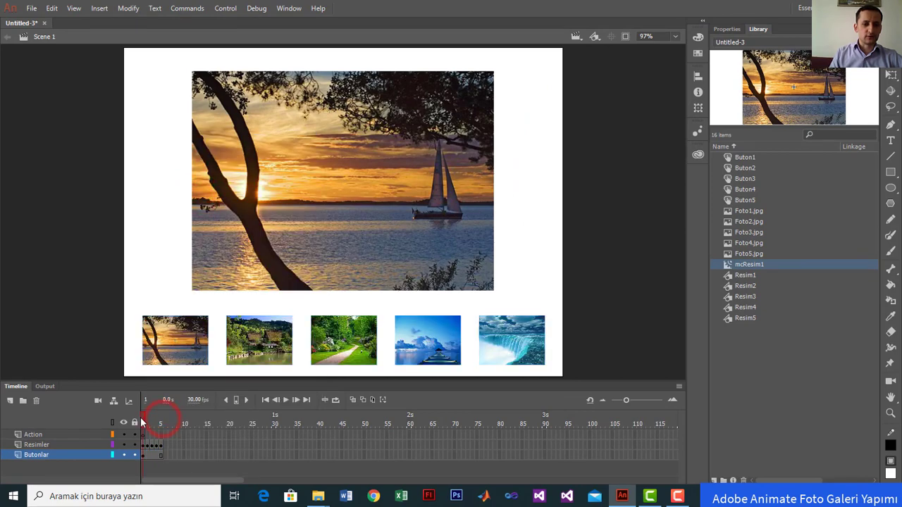
pyautogui.click(143, 423)
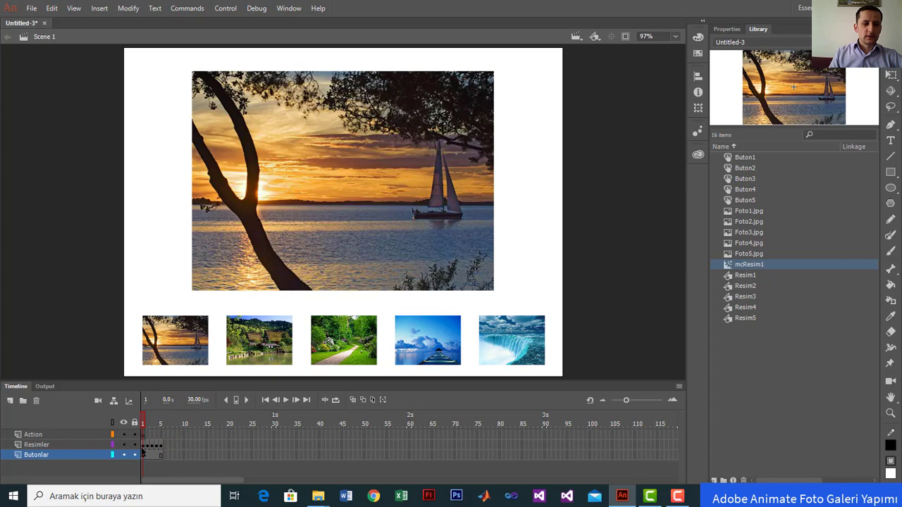
pyautogui.click(142, 451)
pyautogui.click(142, 445)
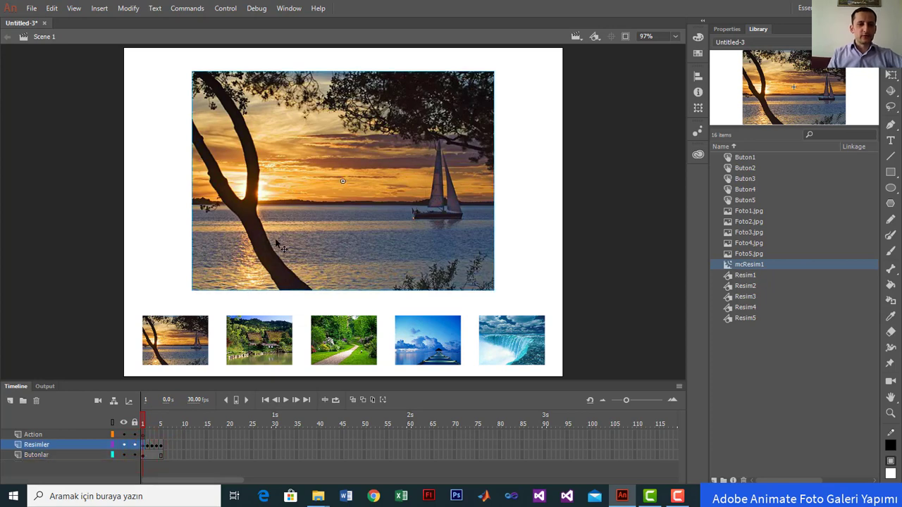
# - Duplicate the large photo's symbol at frame 2 of the Resimler layer under the name mcResim2
pyautogui.click(148, 450)
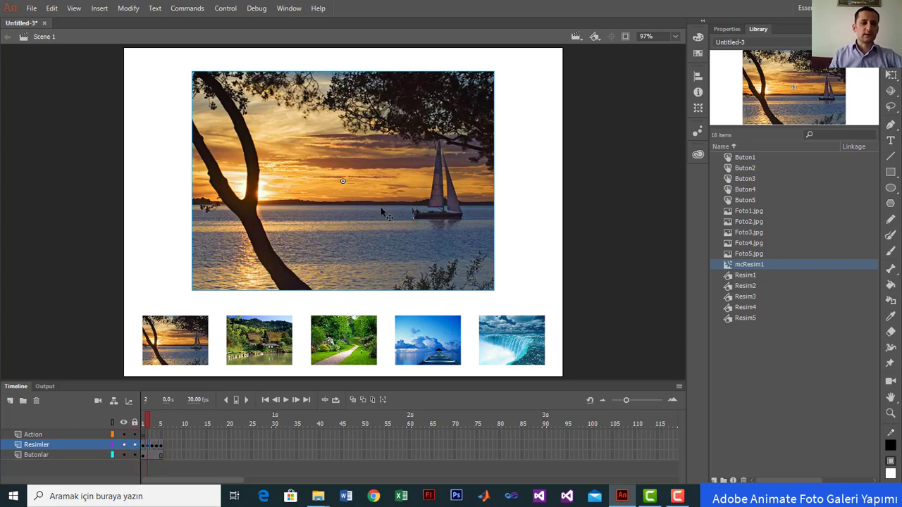
pyautogui.rightClick(328, 184)
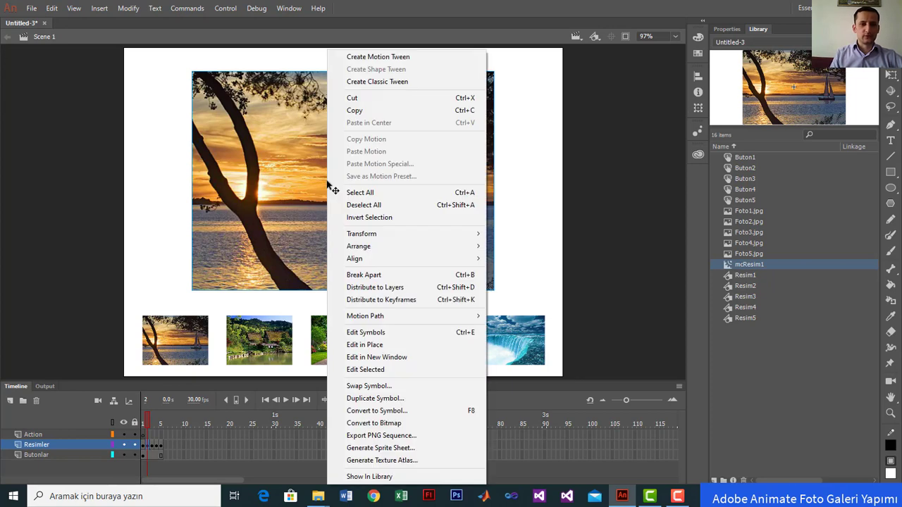
pyautogui.click(393, 399)
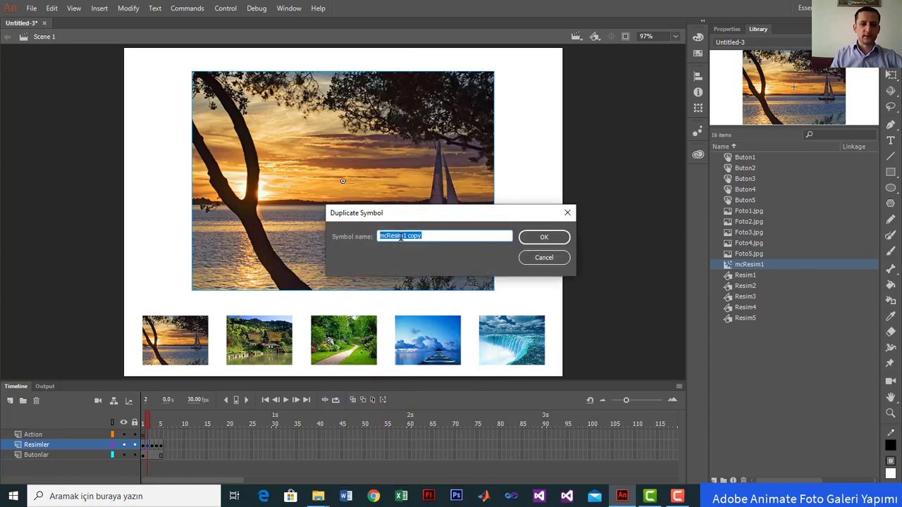
pyautogui.moveTo(400, 237); pyautogui.dragTo(456, 241)
pyautogui.write('2')
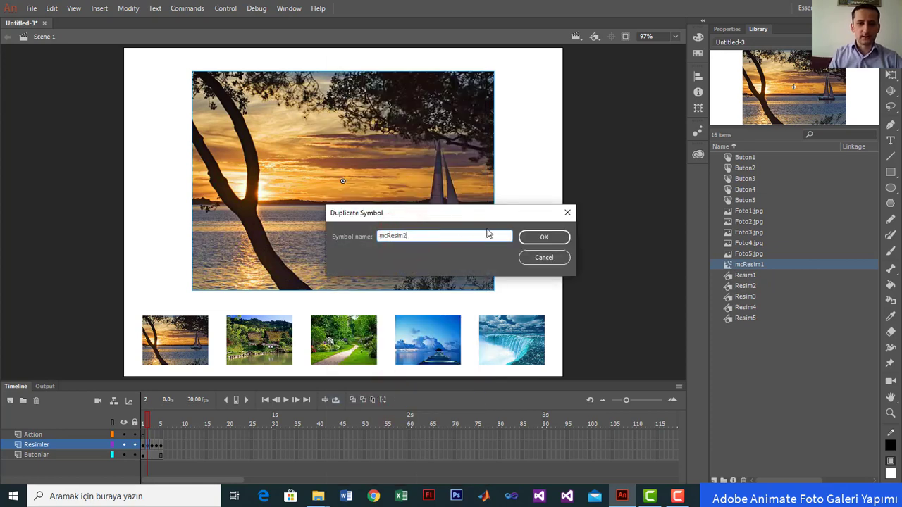
pyautogui.click(544, 237)
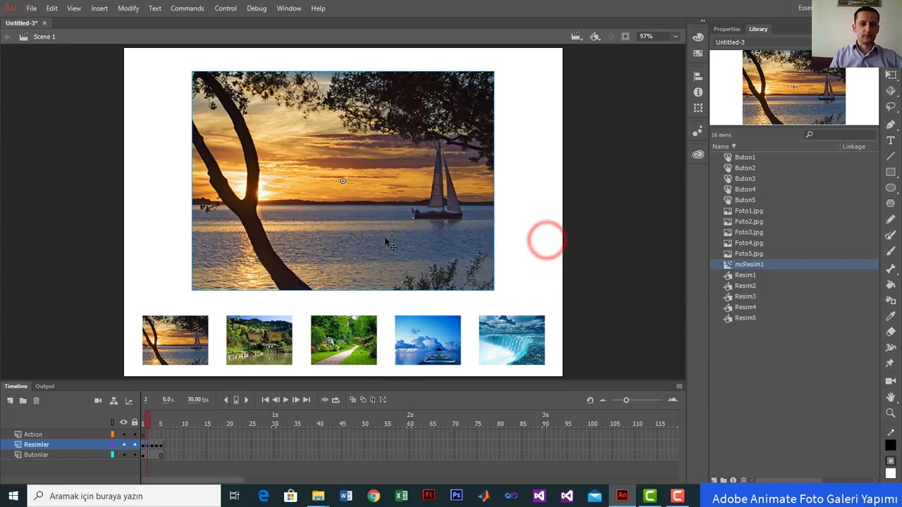
# - Duplicate the large photo's symbol at frame 3 of the Resimler layer under the name mcResim3
pyautogui.click(151, 447)
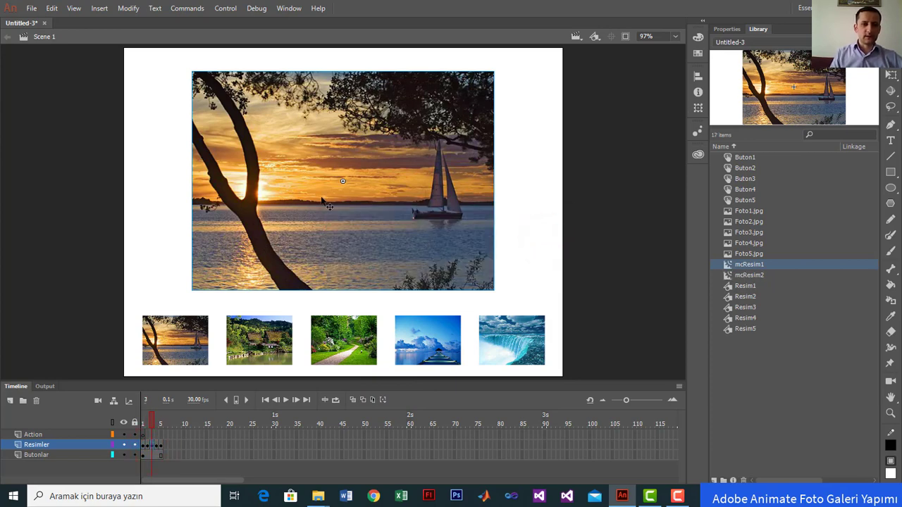
pyautogui.rightClick(323, 202)
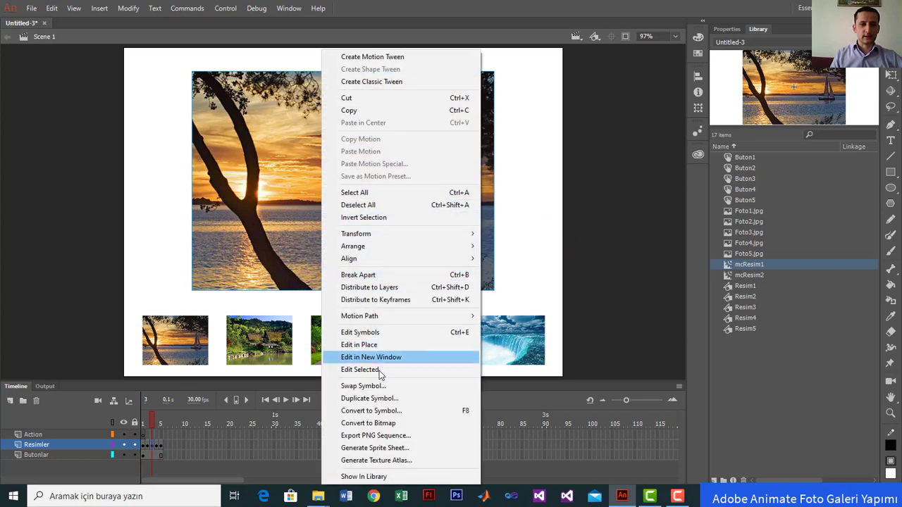
pyautogui.click(377, 398)
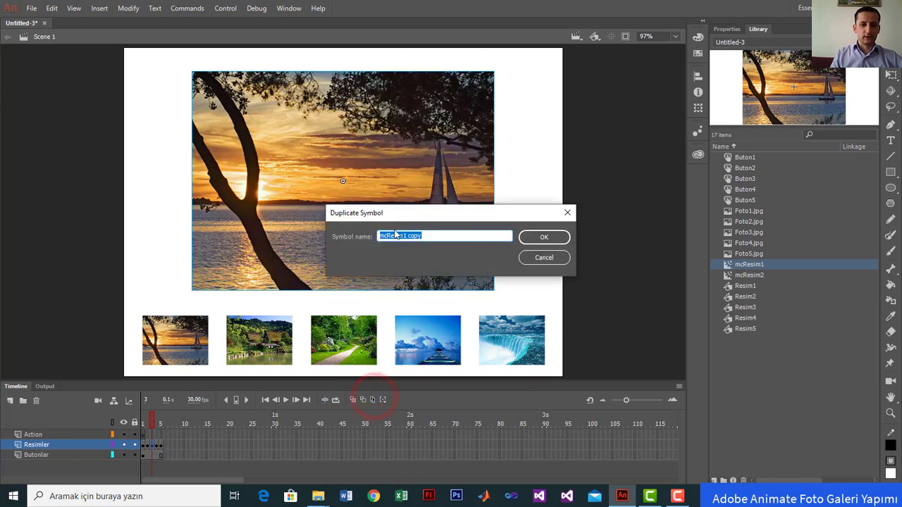
pyautogui.moveTo(402, 236); pyautogui.dragTo(457, 237)
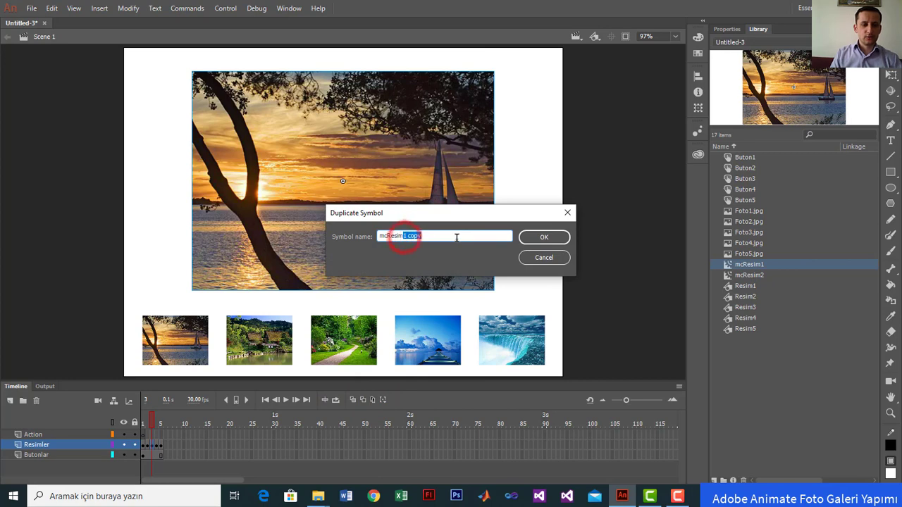
pyautogui.write('2')
pyautogui.click(540, 240)
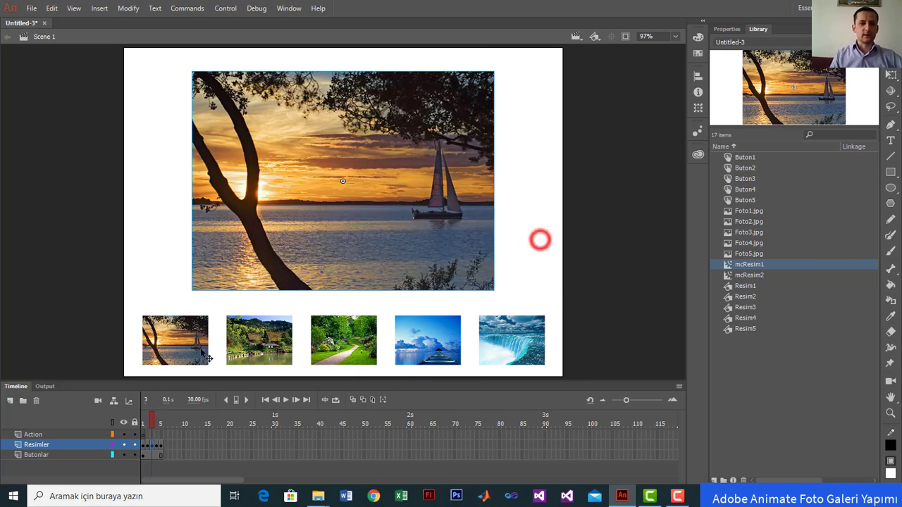
# - Duplicate the large photo's symbol at frame 4 of the Resimler layer under the name mcResim4
pyautogui.click(157, 446)
pyautogui.rightClick(280, 203)
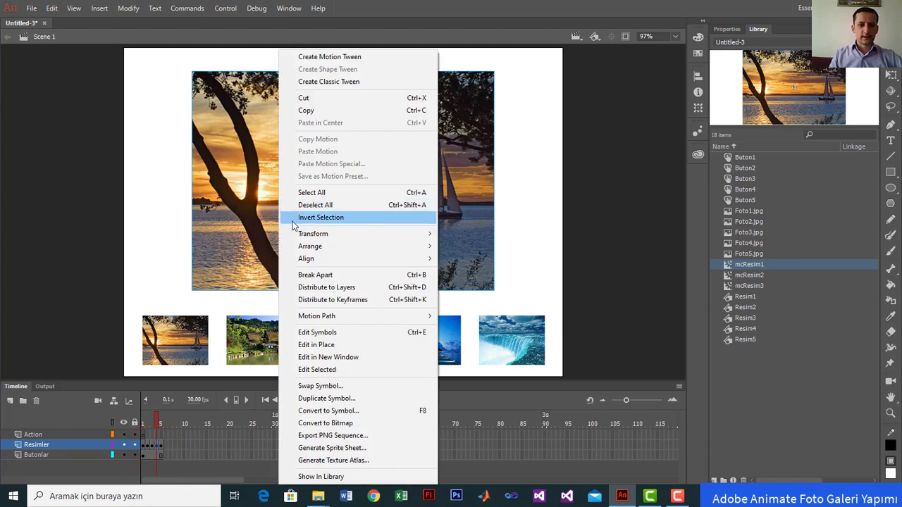
pyautogui.click(315, 398)
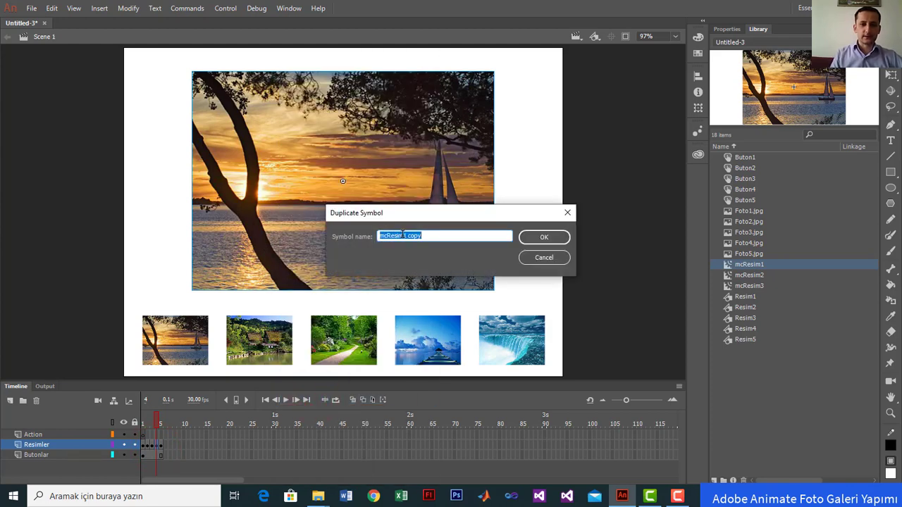
pyautogui.moveTo(402, 235); pyautogui.dragTo(480, 243)
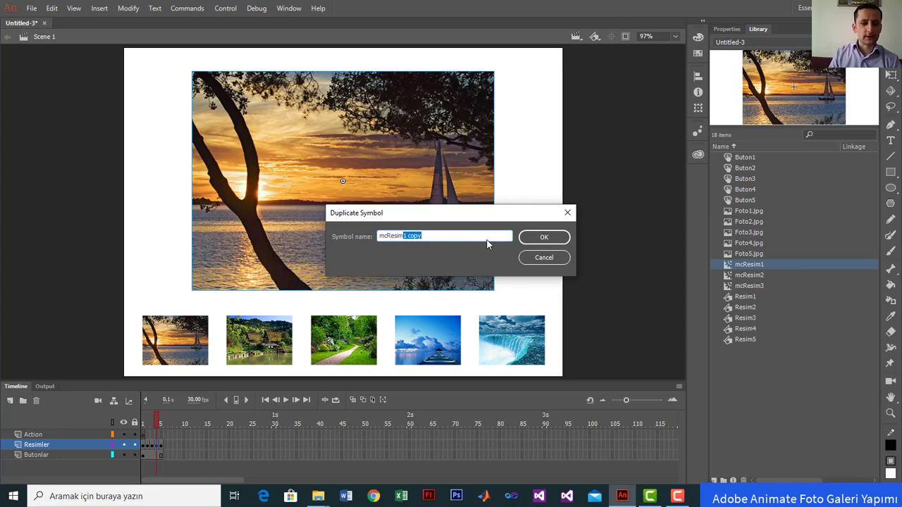
pyautogui.write('4')
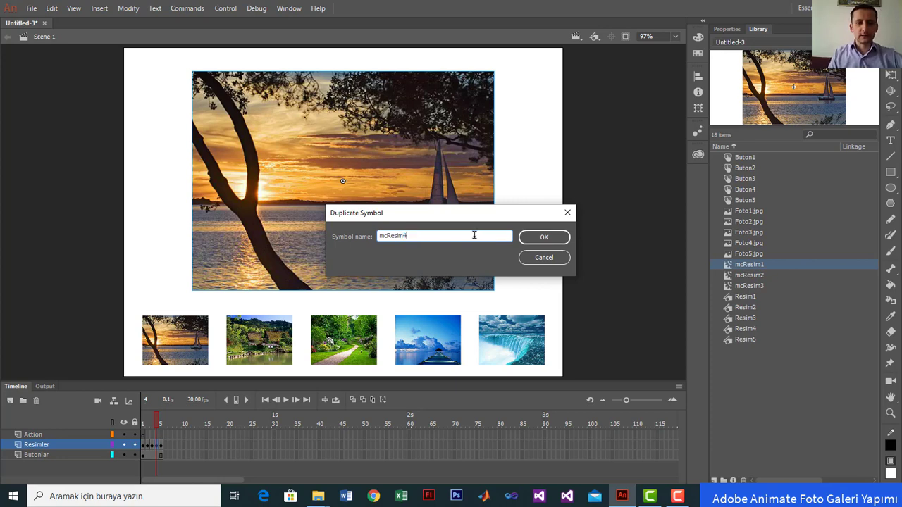
pyautogui.click(544, 240)
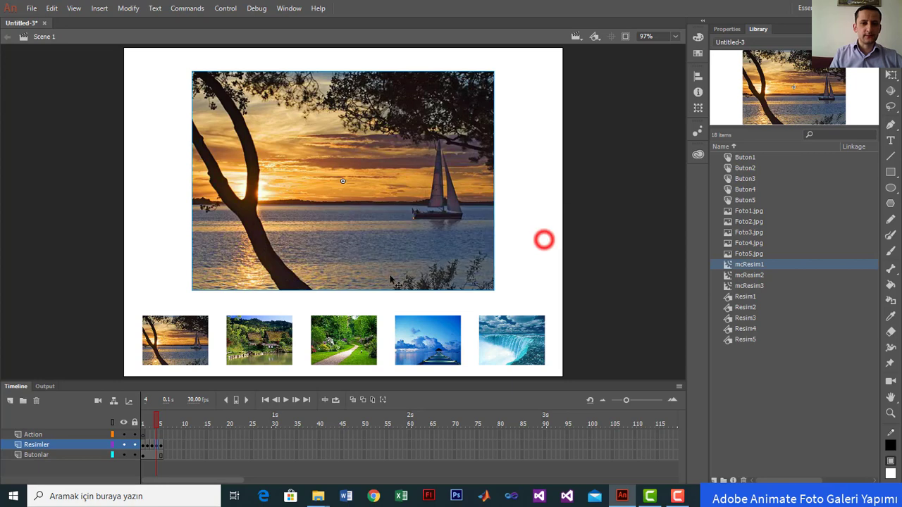
# - Duplicate the large photo's symbol at frame 5 of the Resimler layer under the name mcResim5
pyautogui.click(161, 447)
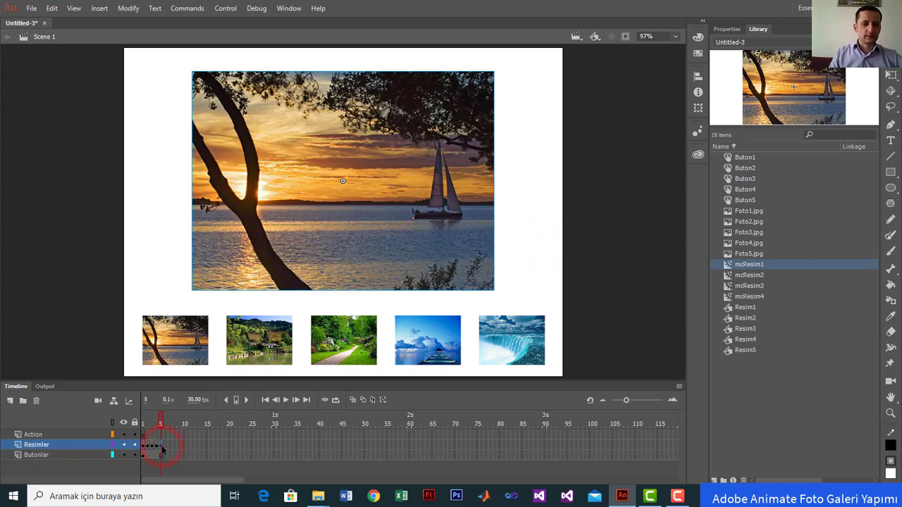
pyautogui.rightClick(161, 447)
pyautogui.click(412, 165)
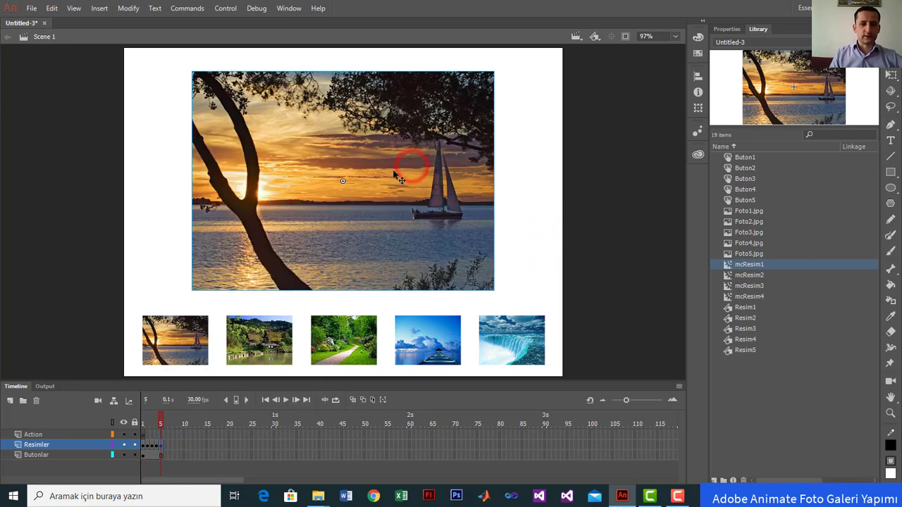
pyautogui.rightClick(394, 170)
pyautogui.click(441, 400)
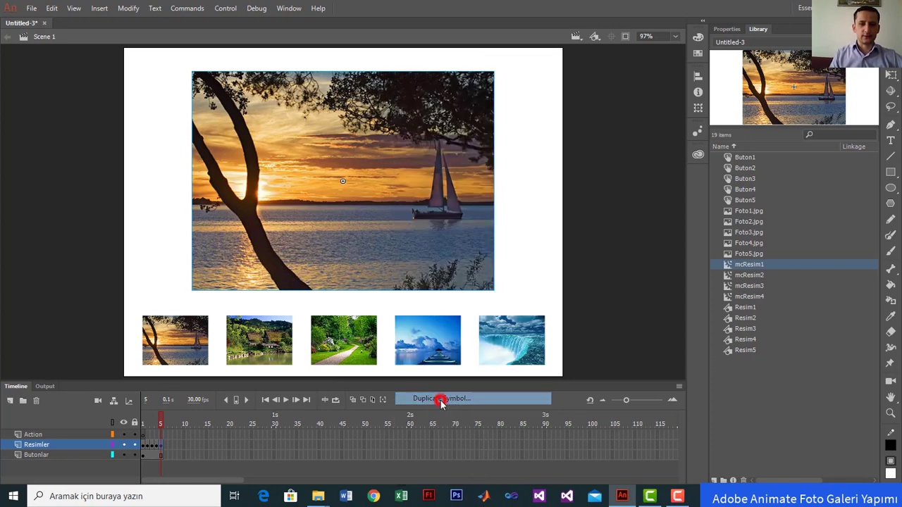
pyautogui.moveTo(403, 236); pyautogui.dragTo(457, 235)
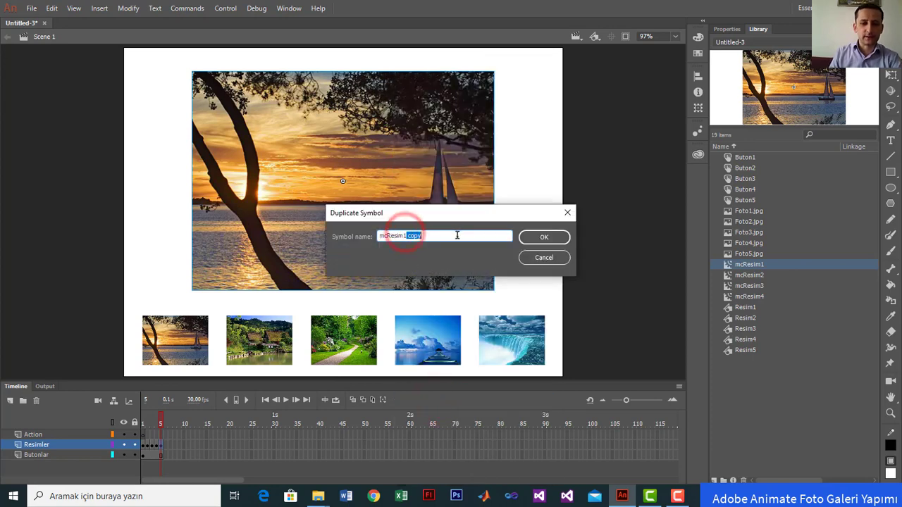
pyautogui.press('BackSpace')
pyautogui.write('5')
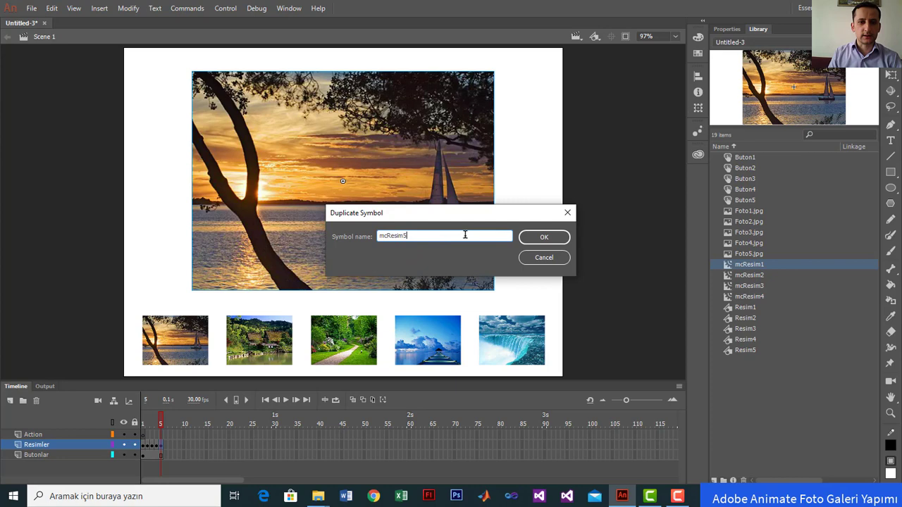
pyautogui.click(552, 236)
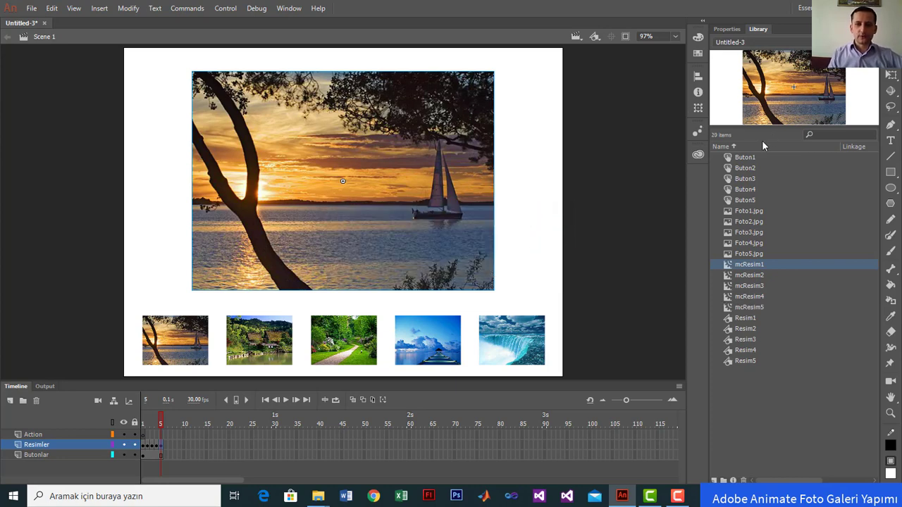
# - Review the Foto1 to Foto5 bitmaps, the Resim1 to Resim5 symbols and the mcResim1 to mcResim5 symbols in the library
pyautogui.click(748, 212)
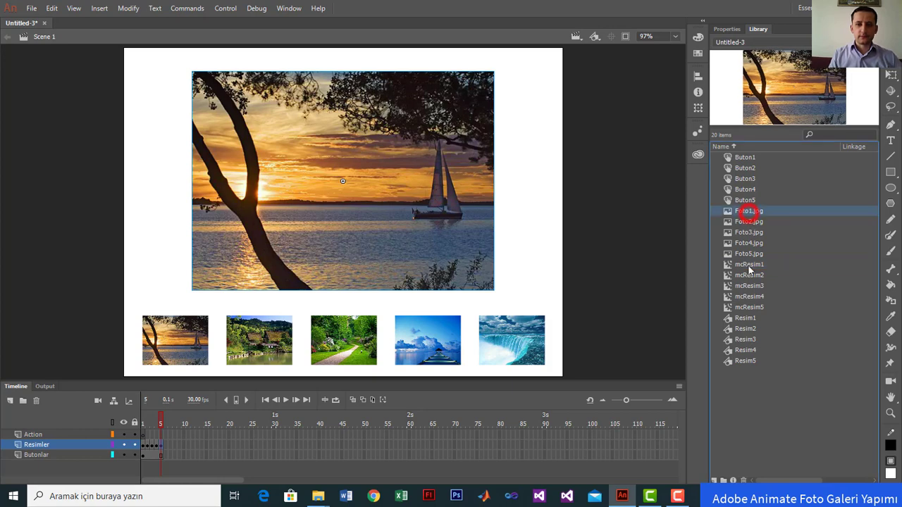
pyautogui.keyDown('shift'); pyautogui.click(747, 255); pyautogui.keyUp('shift')
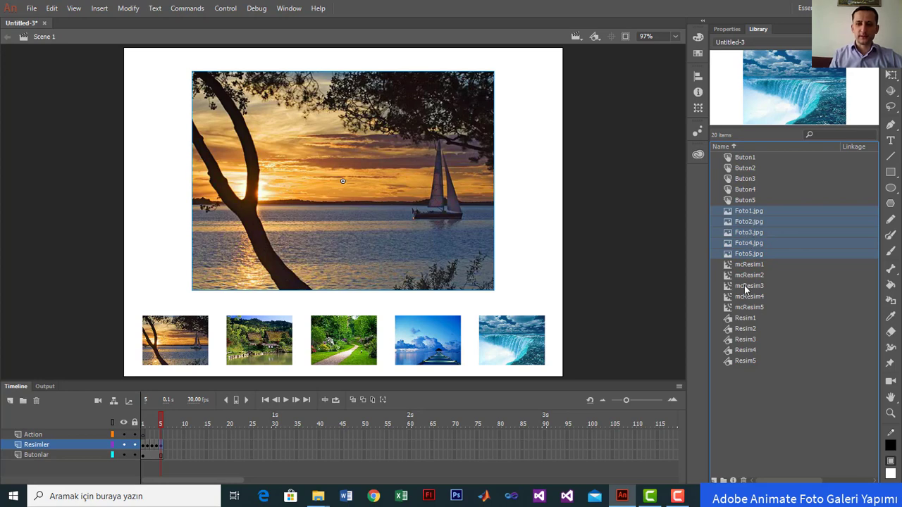
pyautogui.click(745, 318)
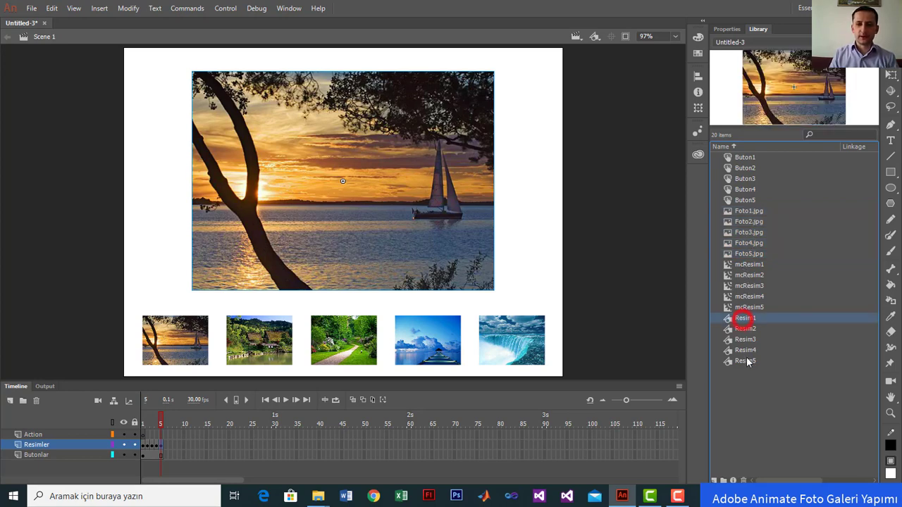
pyautogui.keyDown('shift'); pyautogui.click(747, 361); pyautogui.keyUp('shift')
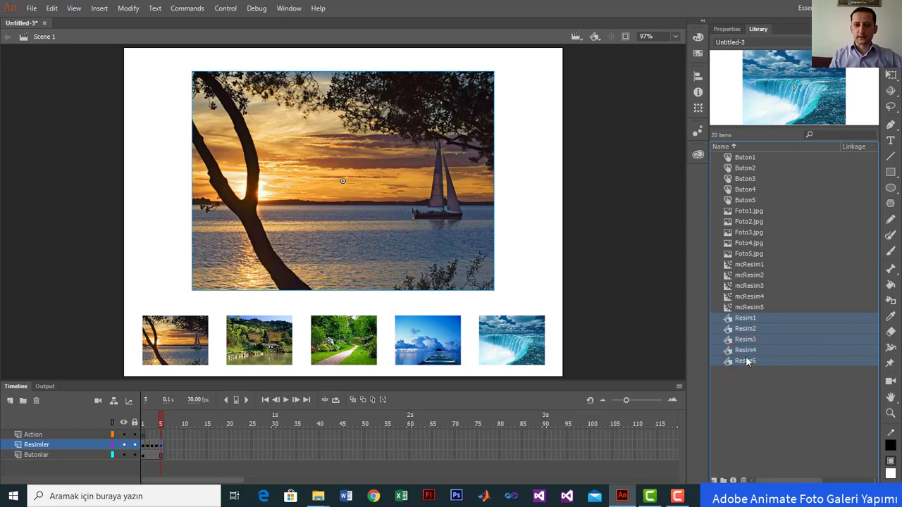
pyautogui.click(744, 265)
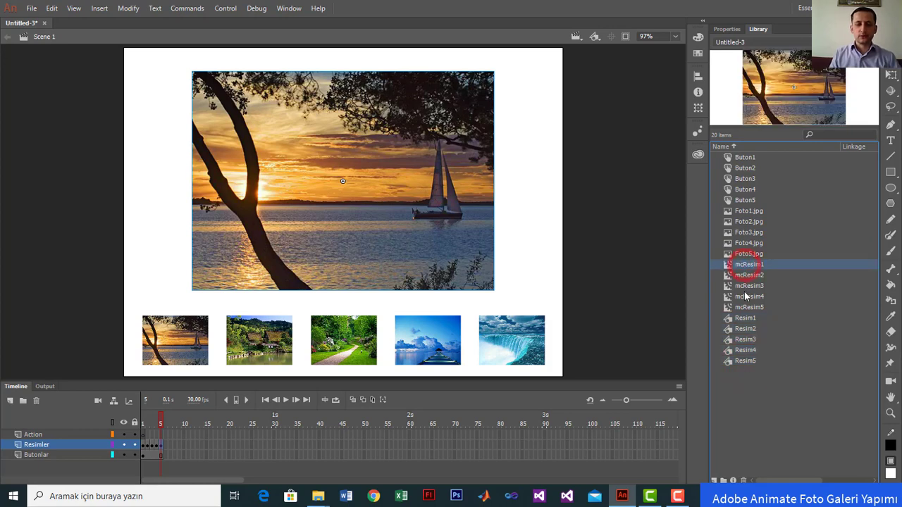
pyautogui.keyDown('shift'); pyautogui.click(744, 307); pyautogui.keyUp('shift')
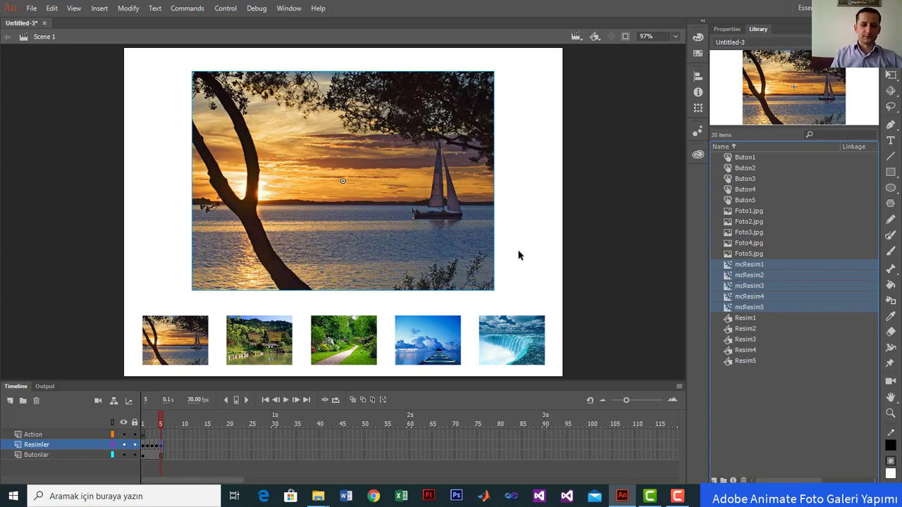
# - Open the mcResim2 symbol at frame 2 of the Resimler layer for editing in place
pyautogui.moveTo(160, 418); pyautogui.dragTo(136, 421)
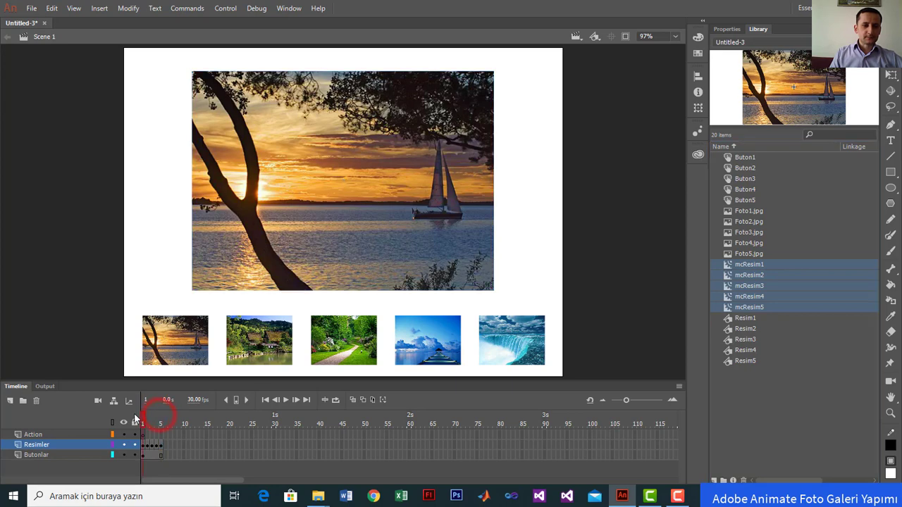
pyautogui.click(144, 449)
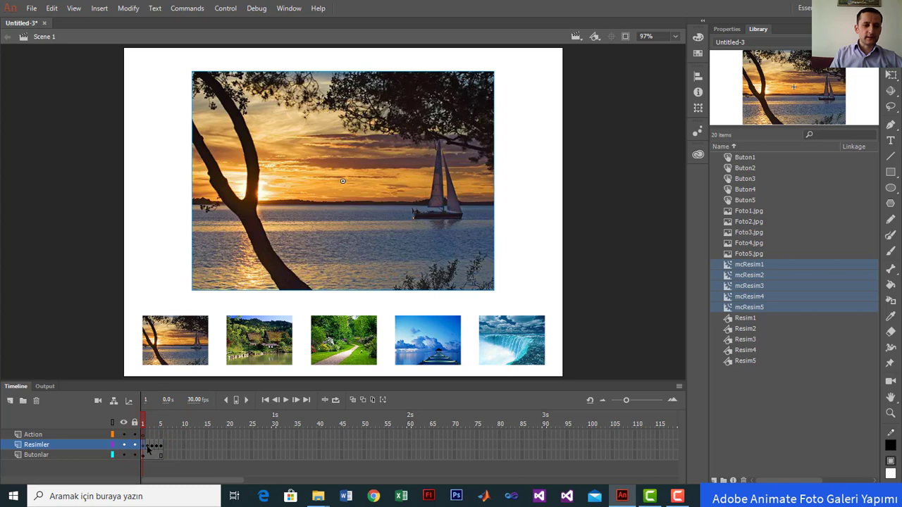
pyautogui.click(147, 445)
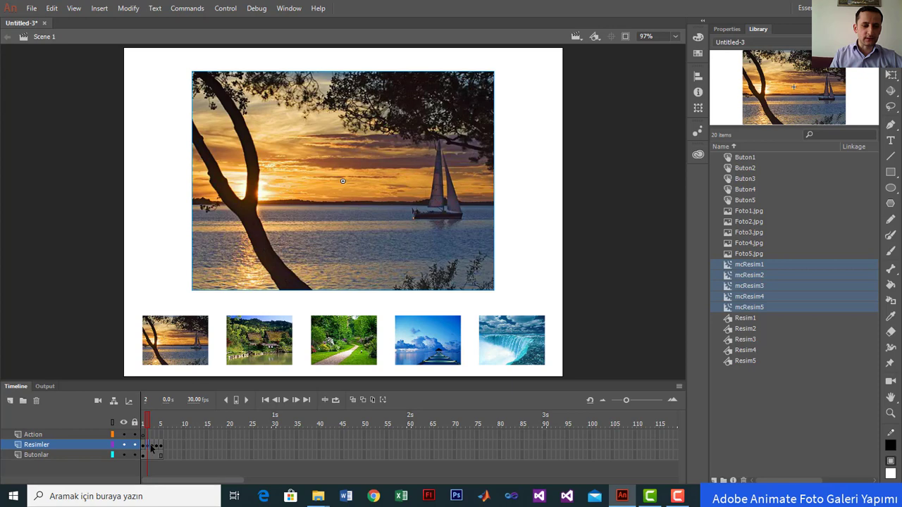
pyautogui.click(346, 205)
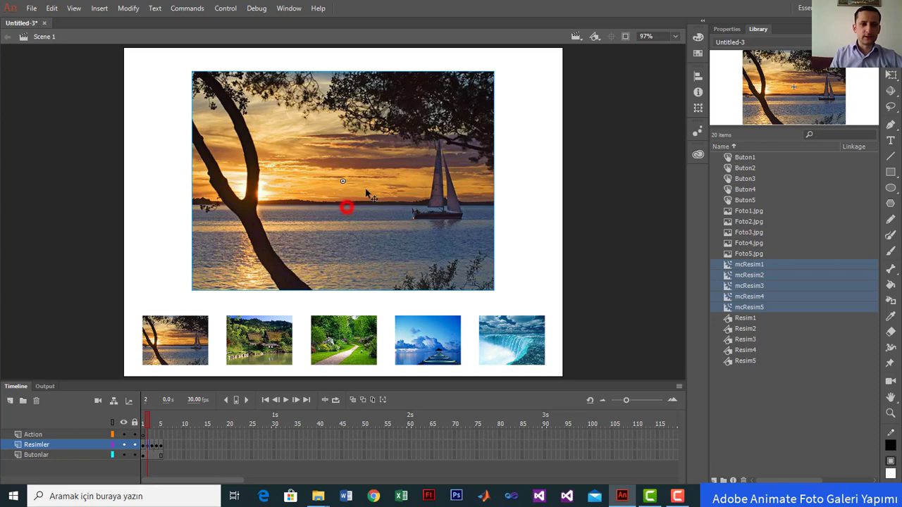
pyautogui.doubleClick(369, 218)
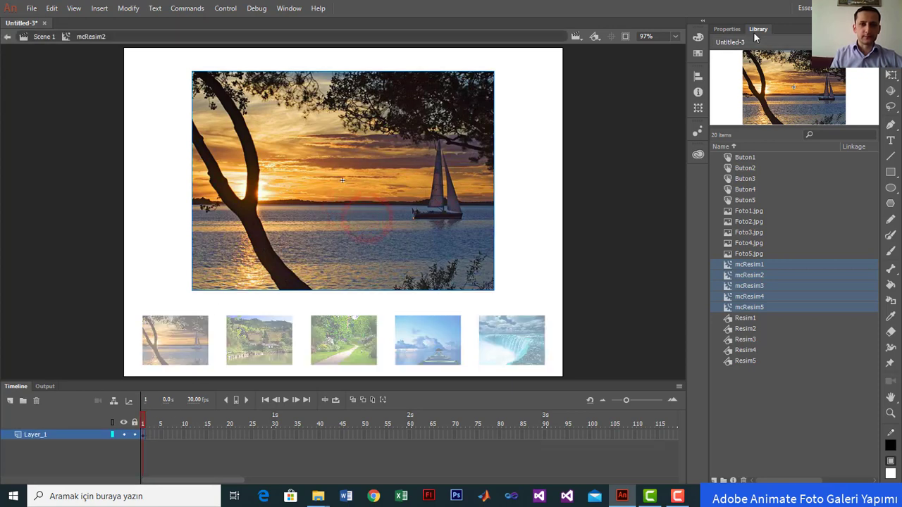
# - Replace the sunset photo inside mcResim2 with the Resim2 symbol from the library
pyautogui.click(727, 29)
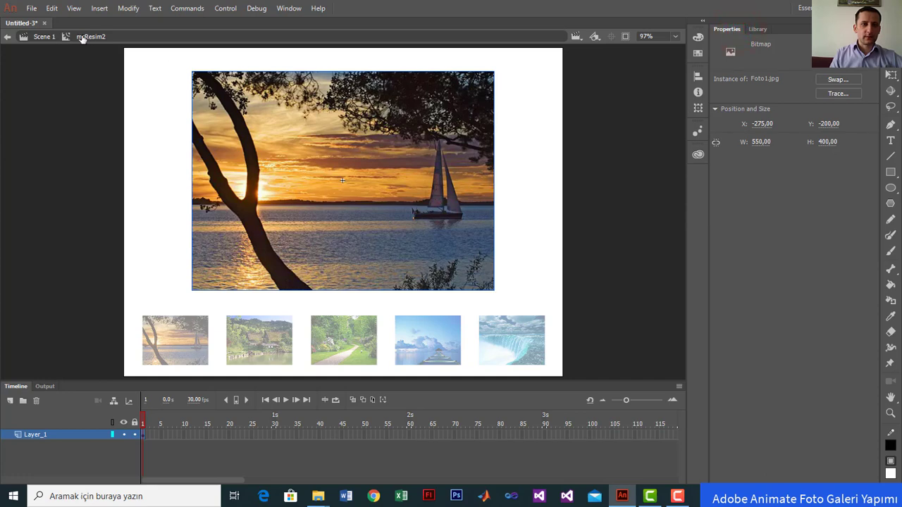
pyautogui.click(372, 198)
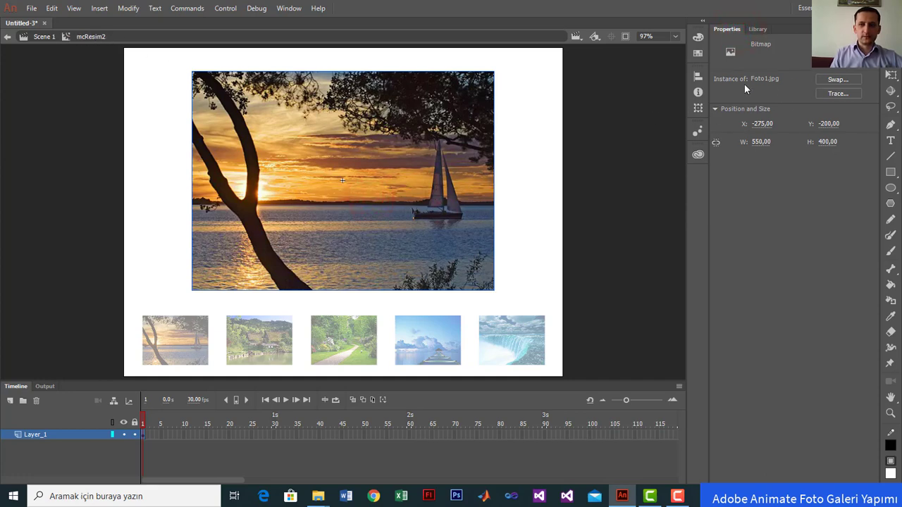
pyautogui.click(755, 29)
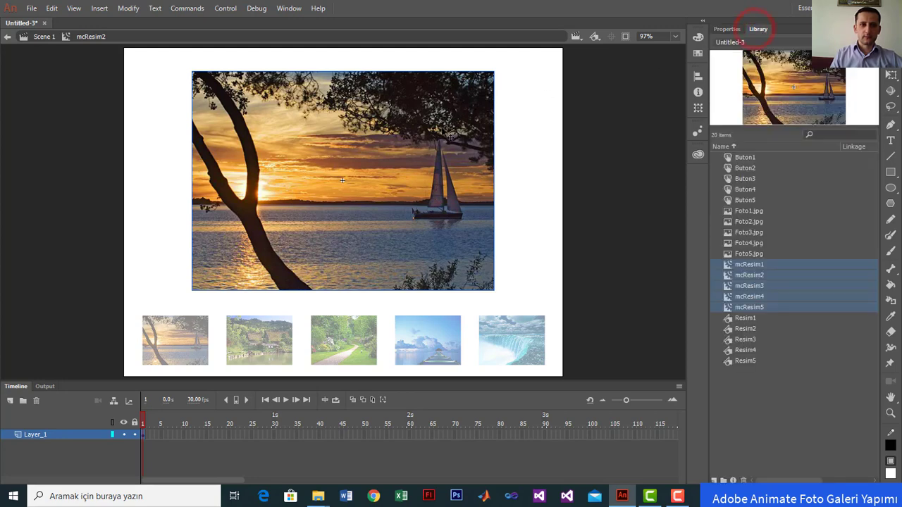
pyautogui.click(431, 133)
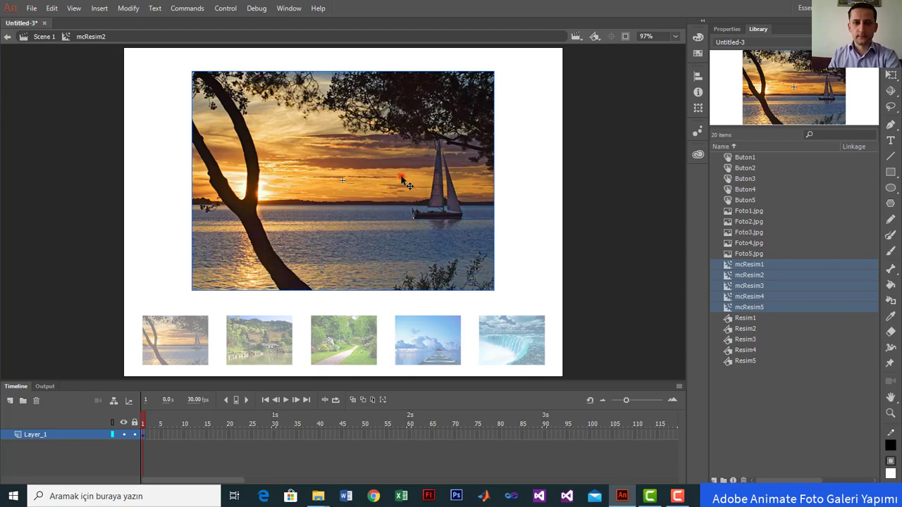
pyautogui.click(399, 177)
pyautogui.press('Delete')
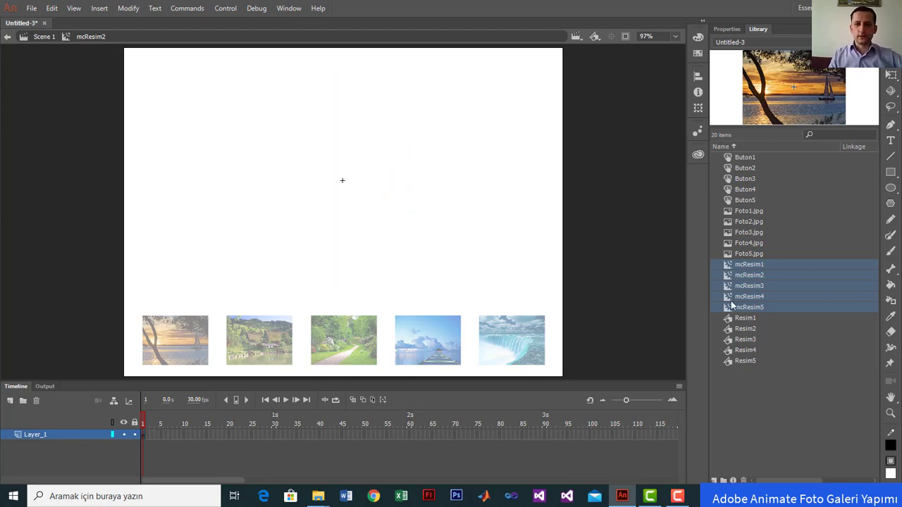
pyautogui.click(748, 329)
pyautogui.moveTo(754, 333); pyautogui.dragTo(392, 187)
pyautogui.click(368, 175)
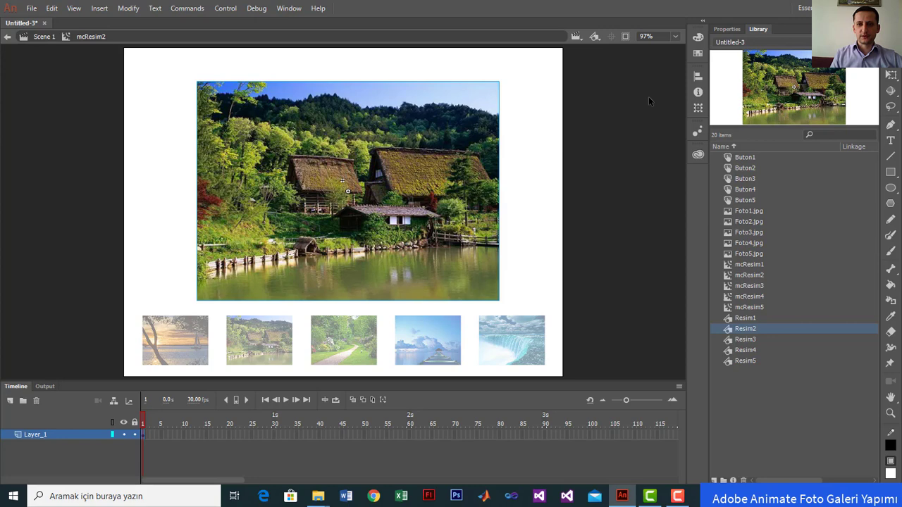
# - Center Resim2 vertically and horizontally on the stage, return to Scene 1 and compare frames 1 and 2
pyautogui.click(698, 76)
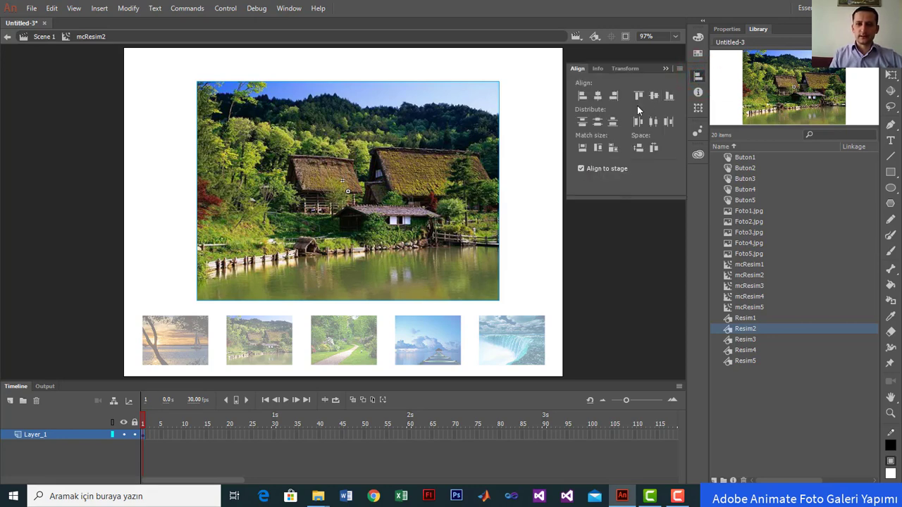
pyautogui.click(655, 96)
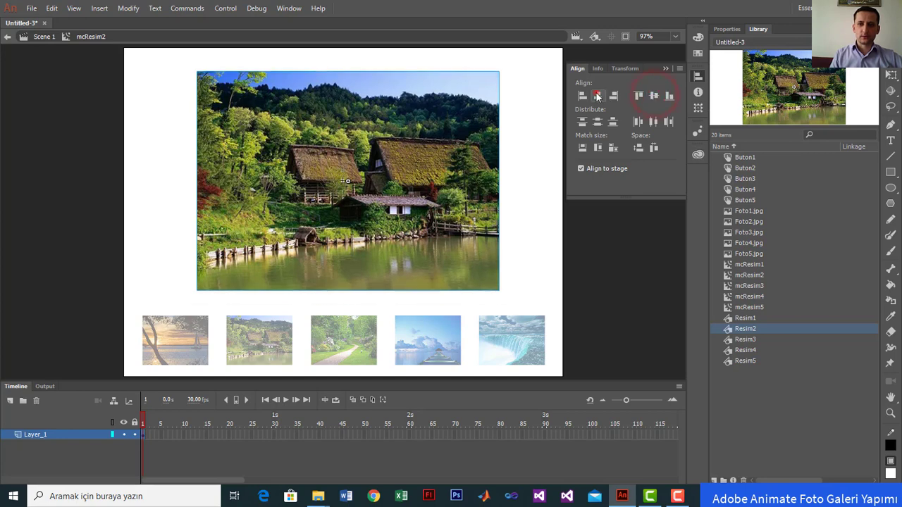
pyautogui.click(598, 95)
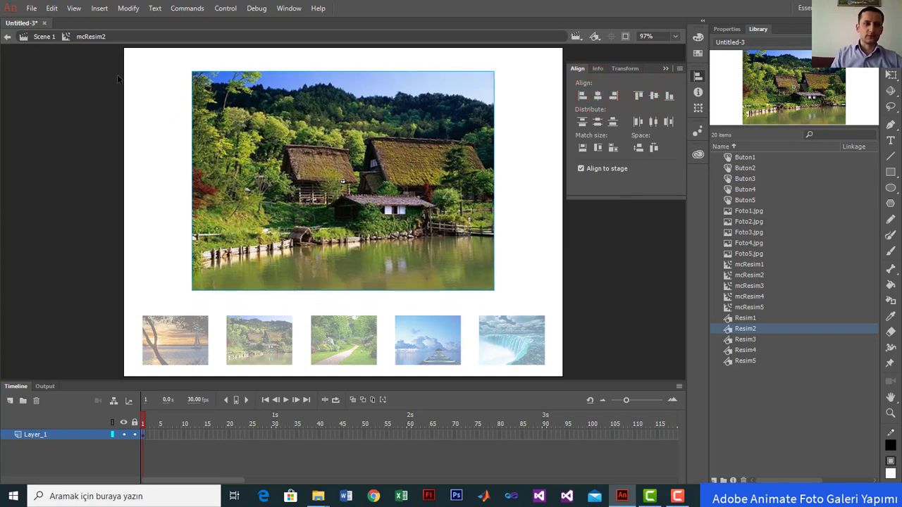
pyautogui.click(42, 38)
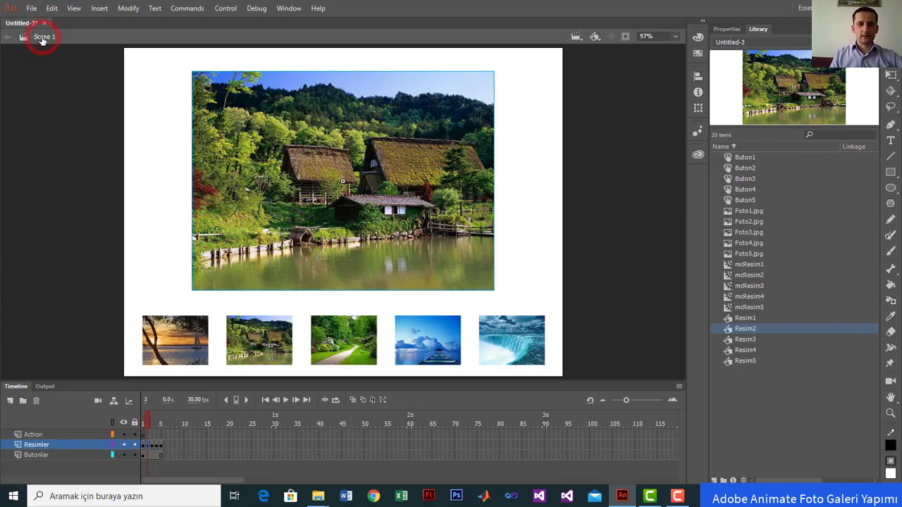
pyautogui.click(146, 424)
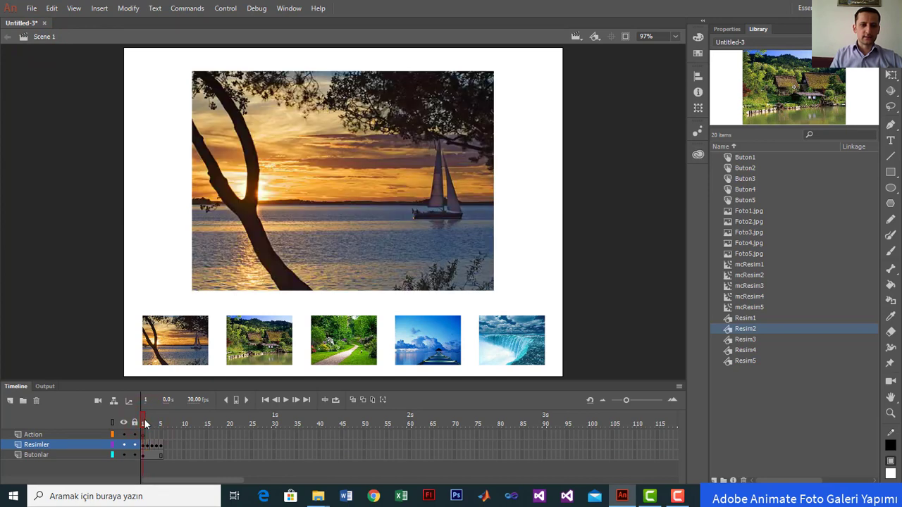
pyautogui.click(147, 424)
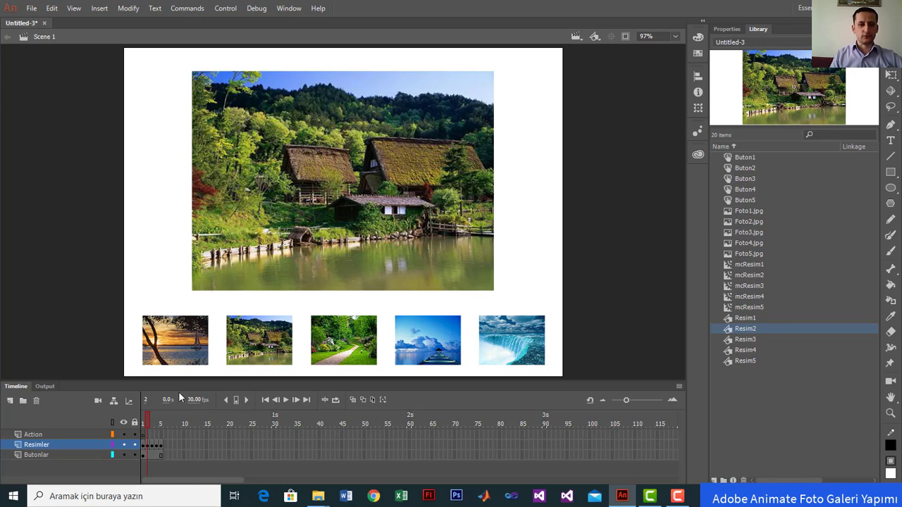
# - Edit mcResim3 at frame 3 of the Resimler layer, replacing its sunset photo with the Resim3 symbol
pyautogui.click(152, 446)
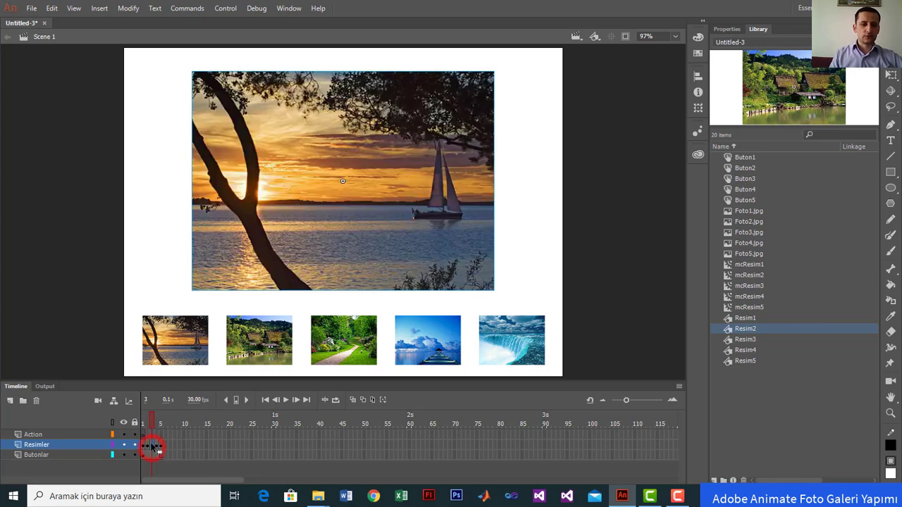
pyautogui.doubleClick(349, 172)
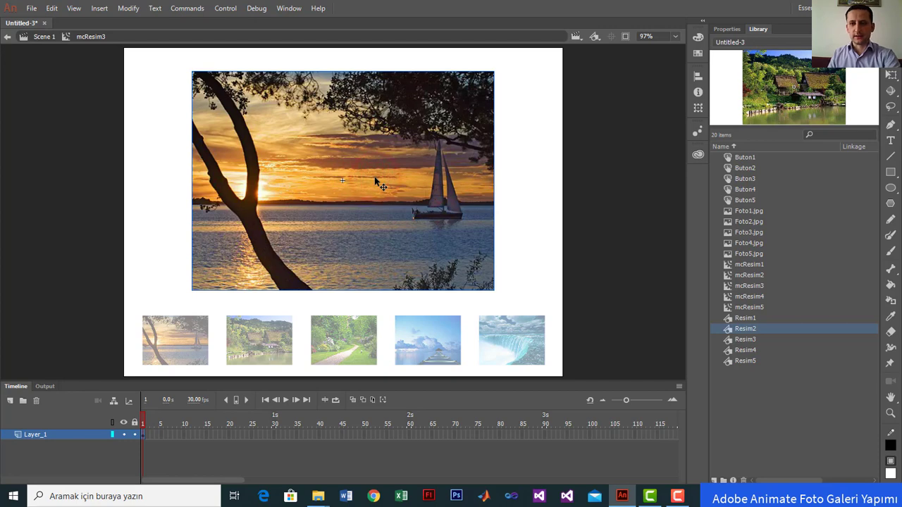
pyautogui.press('Delete')
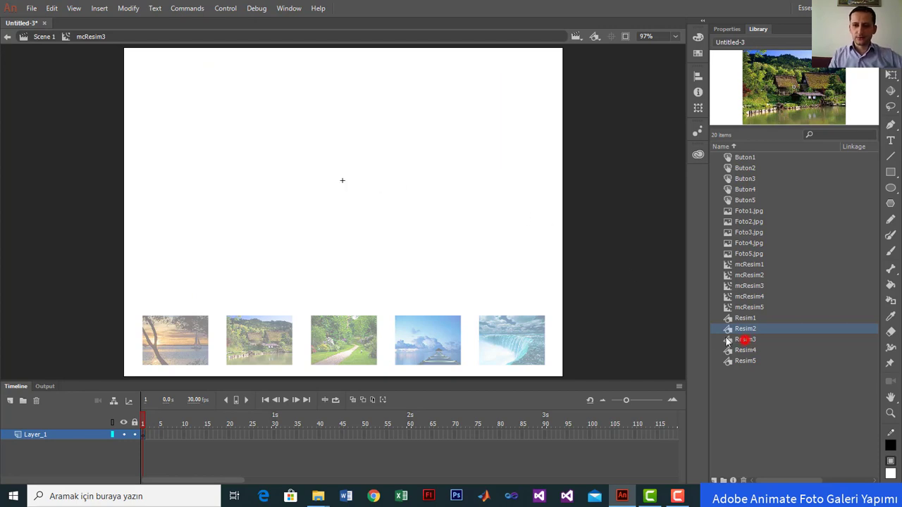
pyautogui.moveTo(730, 340); pyautogui.dragTo(338, 175)
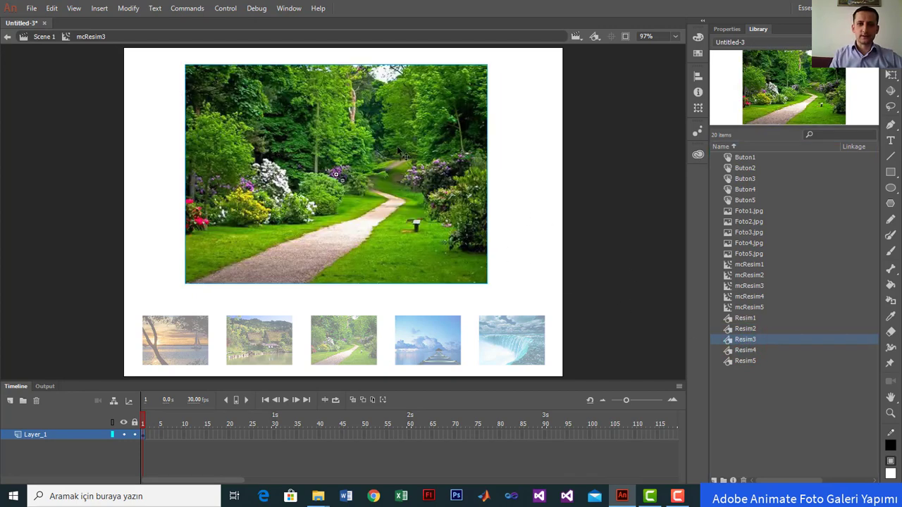
# - Center Resim3 vertically and horizontally on the stage and return to Scene 1
pyautogui.click(697, 76)
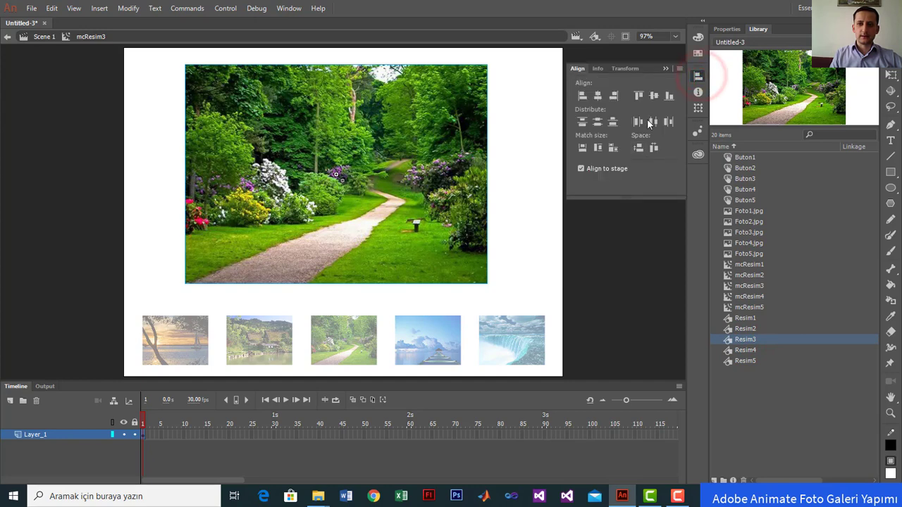
pyautogui.click(653, 96)
pyautogui.click(598, 98)
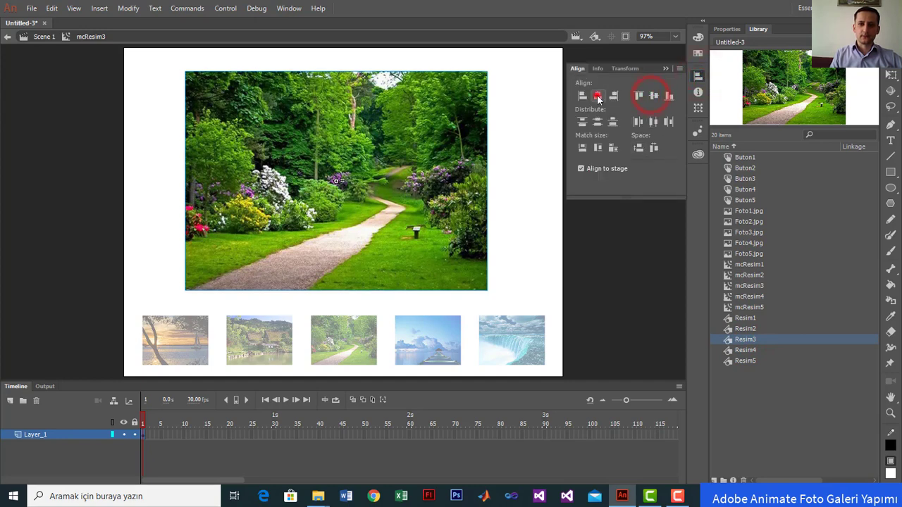
pyautogui.click(43, 36)
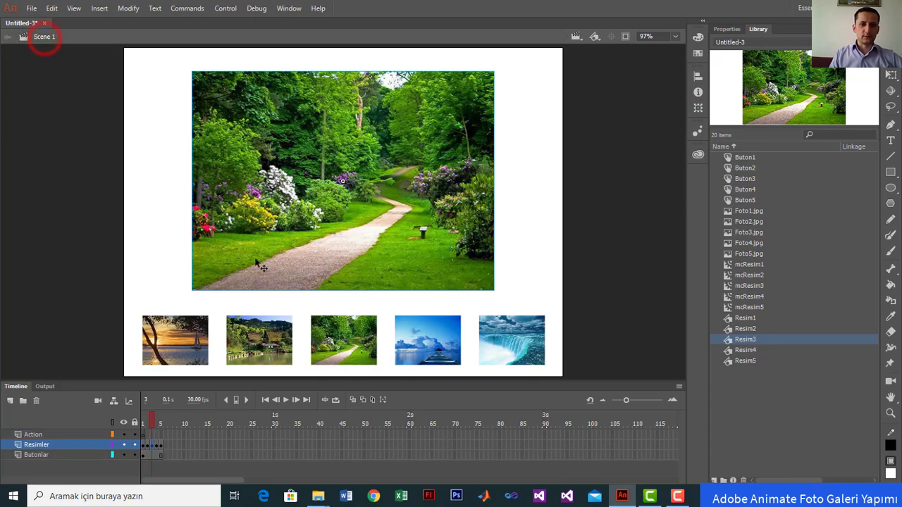
# - Edit mcResim4 at frame 4 of the Resimler layer, replacing its sunset photo with the Resim4 symbol
pyautogui.click(158, 449)
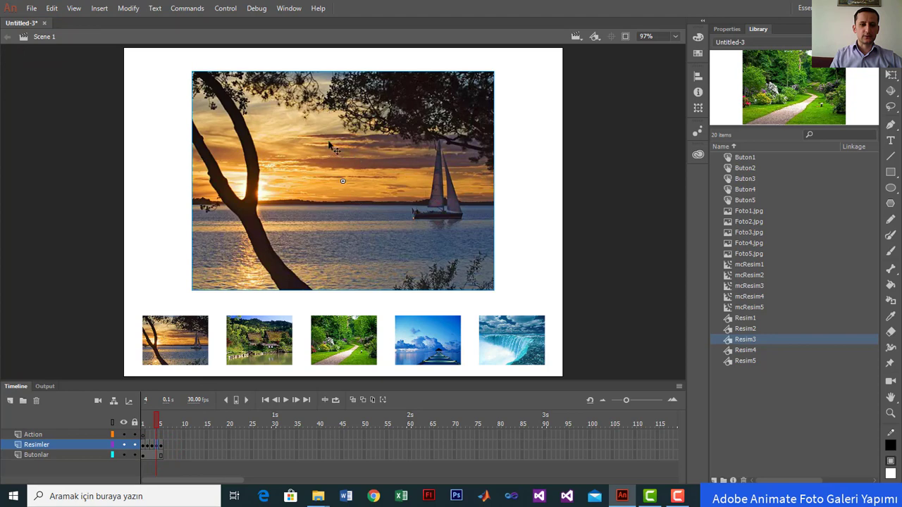
pyautogui.click(415, 170)
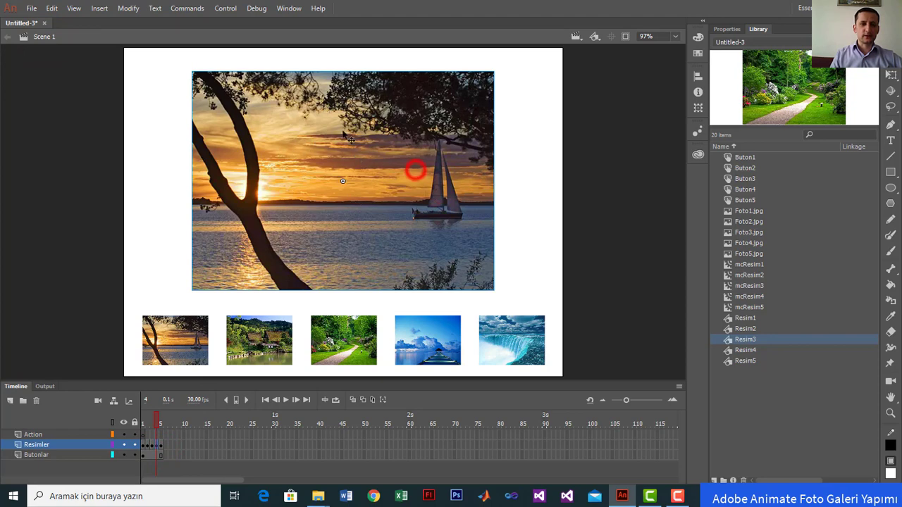
pyautogui.doubleClick(359, 203)
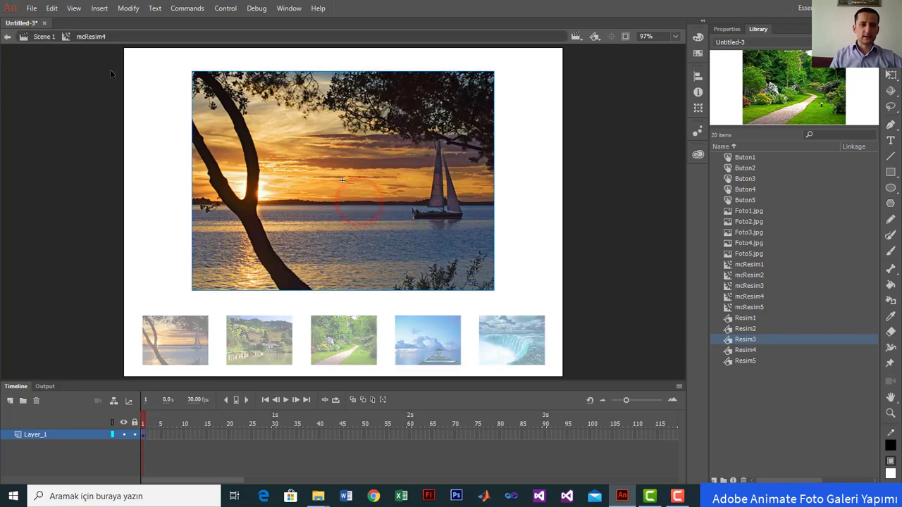
pyautogui.click(373, 193)
pyautogui.press('Delete')
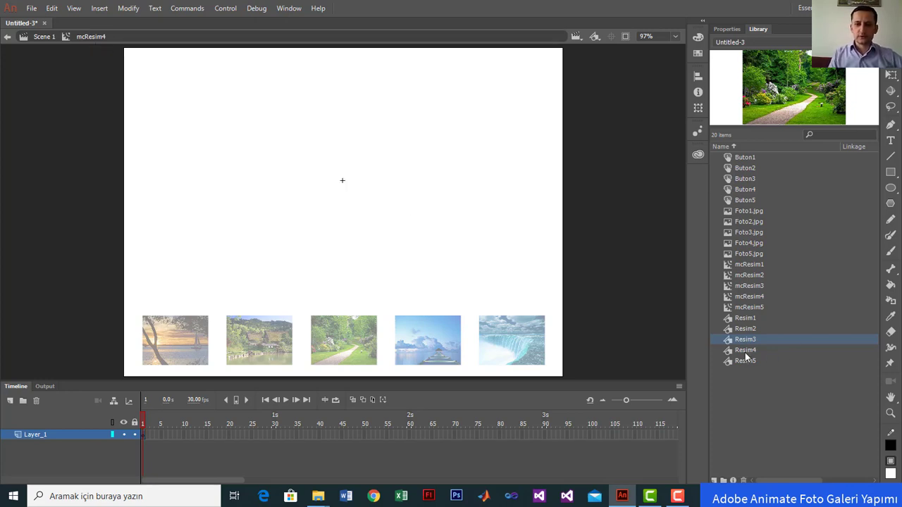
pyautogui.moveTo(745, 350); pyautogui.dragTo(477, 144)
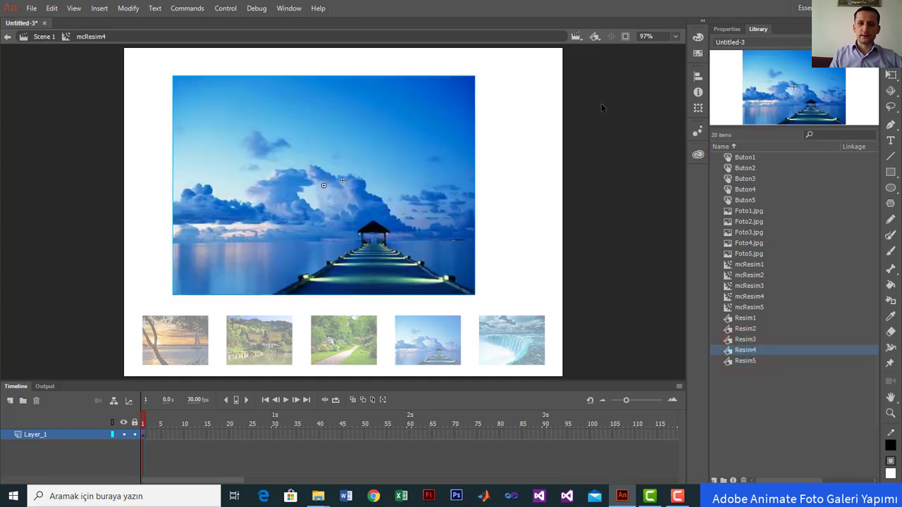
# - Center Resim4 vertically and horizontally on the stage and return to Scene 1
pyautogui.click(697, 77)
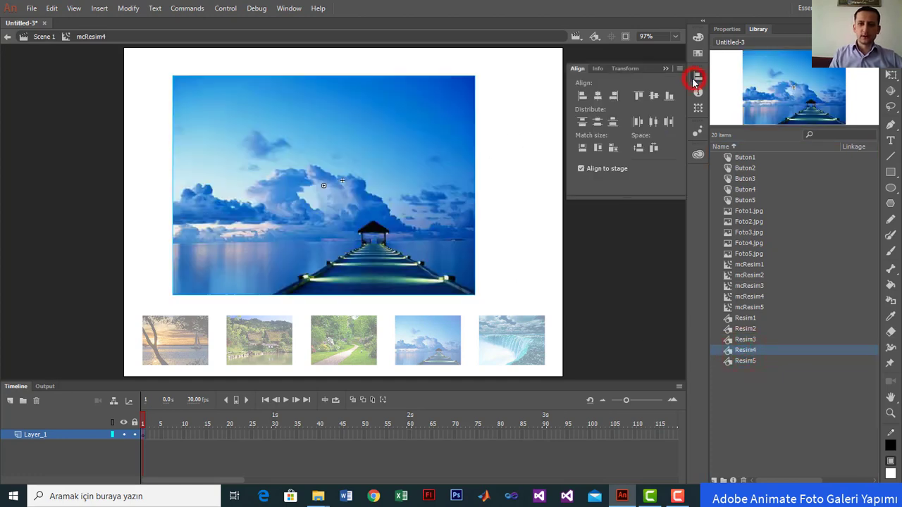
pyautogui.click(654, 95)
pyautogui.click(598, 96)
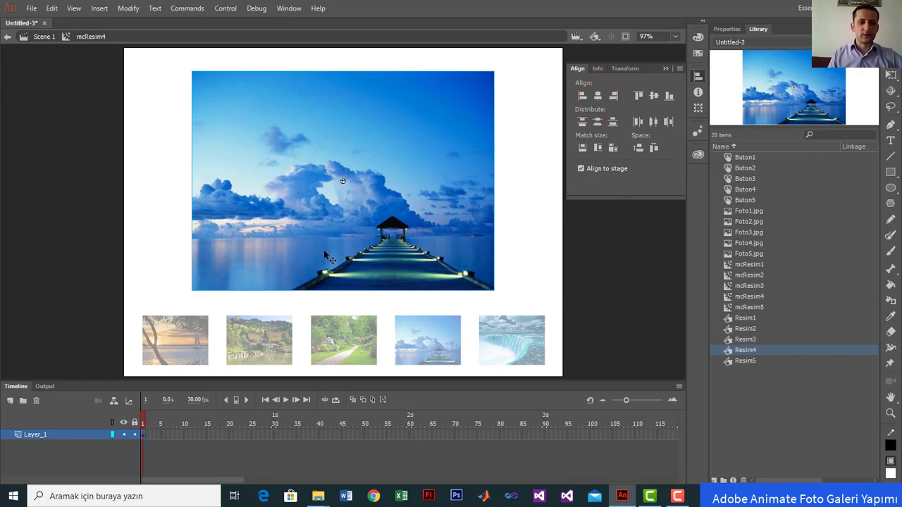
pyautogui.click(40, 40)
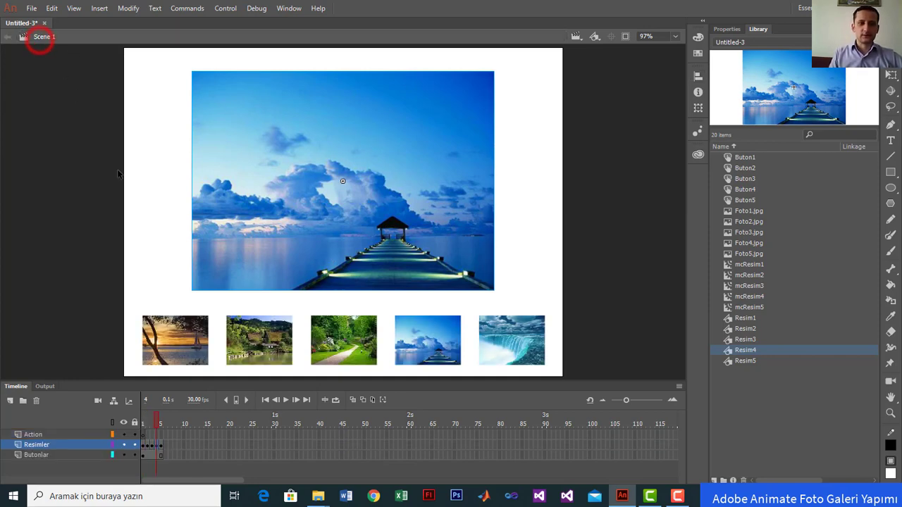
# - Edit mcResim5 at frame 5 of the Resimler layer, replacing its sunset photo with the Resim5 symbol
pyautogui.click(161, 447)
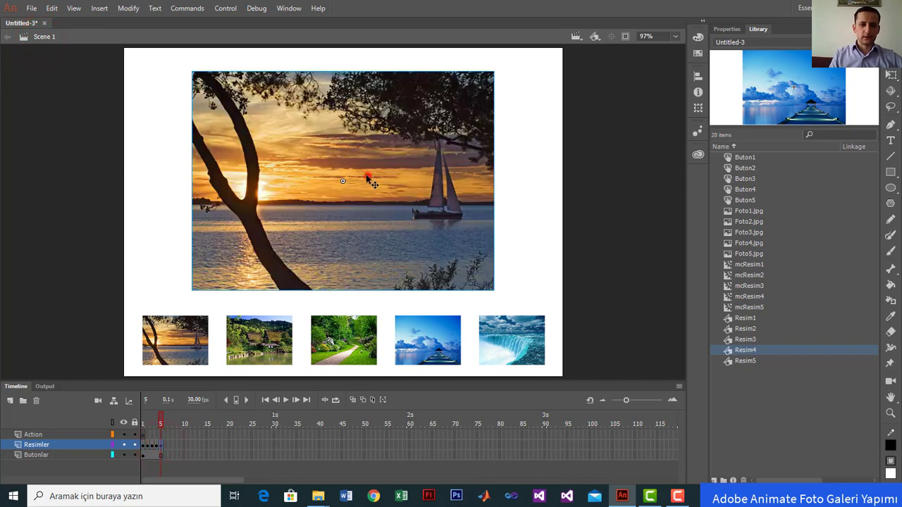
pyautogui.doubleClick(367, 175)
pyautogui.click(361, 198)
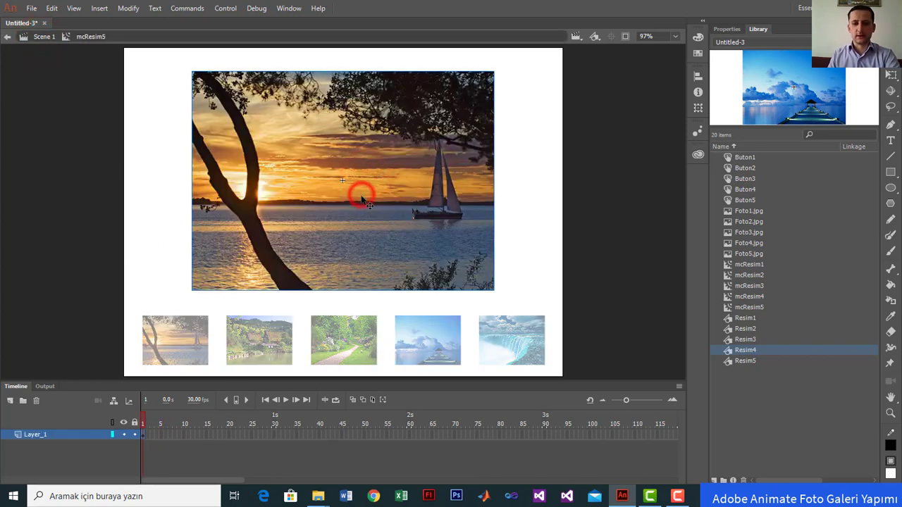
pyautogui.press('Delete')
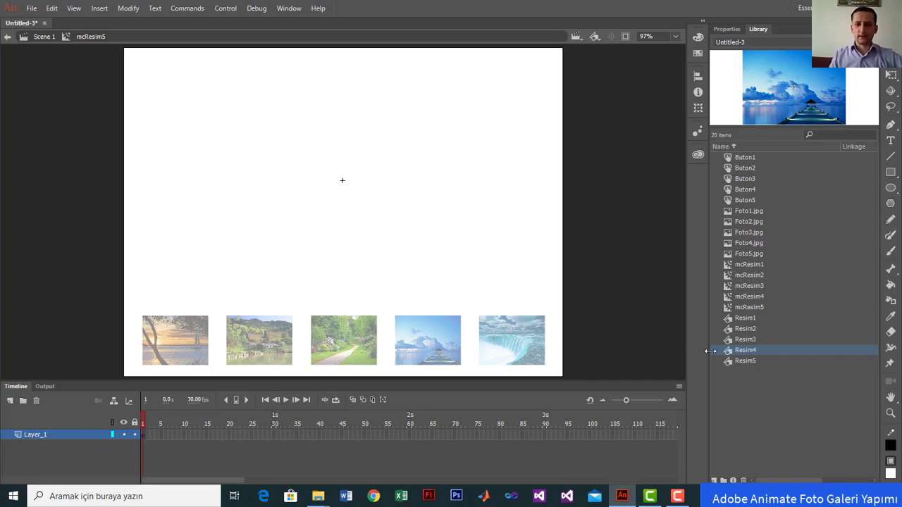
pyautogui.moveTo(743, 362); pyautogui.dragTo(365, 168)
# - Center Resim5 vertically and horizontally on the stage and return to Scene 1
pyautogui.click(698, 76)
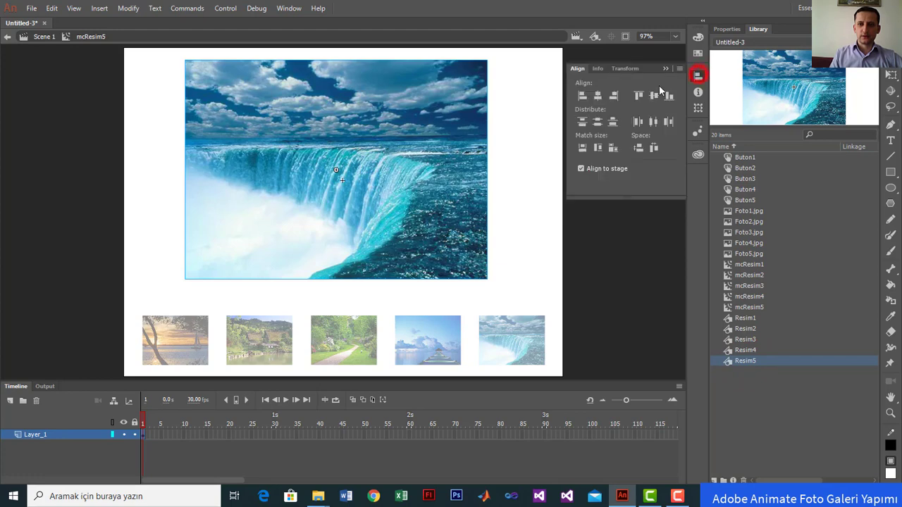
pyautogui.click(654, 97)
pyautogui.click(598, 97)
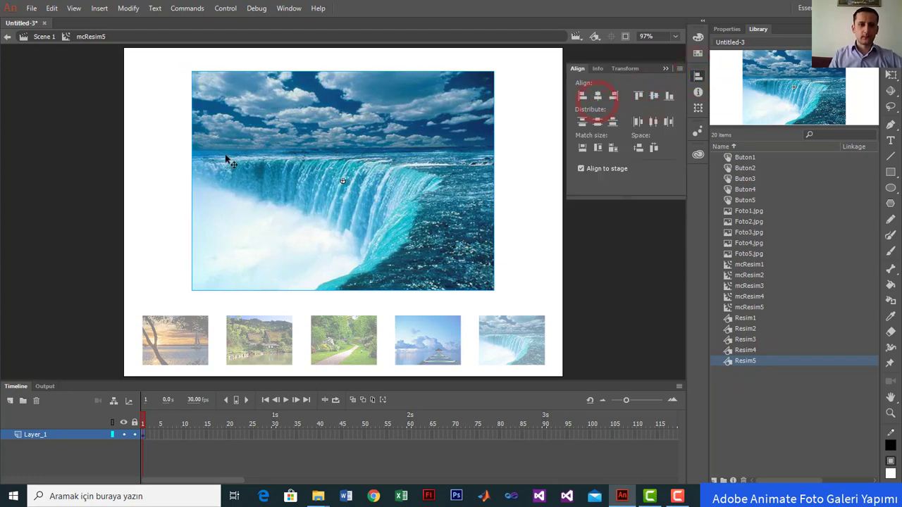
pyautogui.click(160, 145)
pyautogui.click(42, 36)
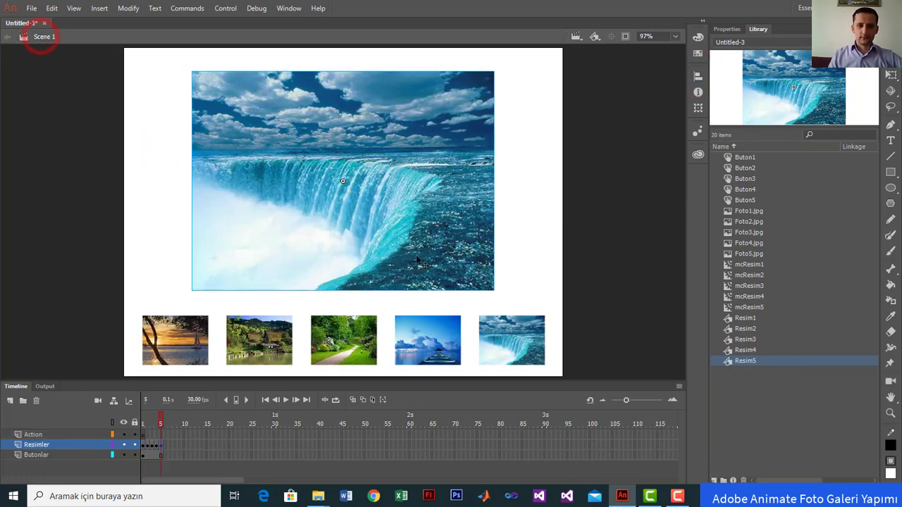
# - Select the large photo at frame 1 of the Resimler layer and check its properties and the library symbols
pyautogui.click(143, 445)
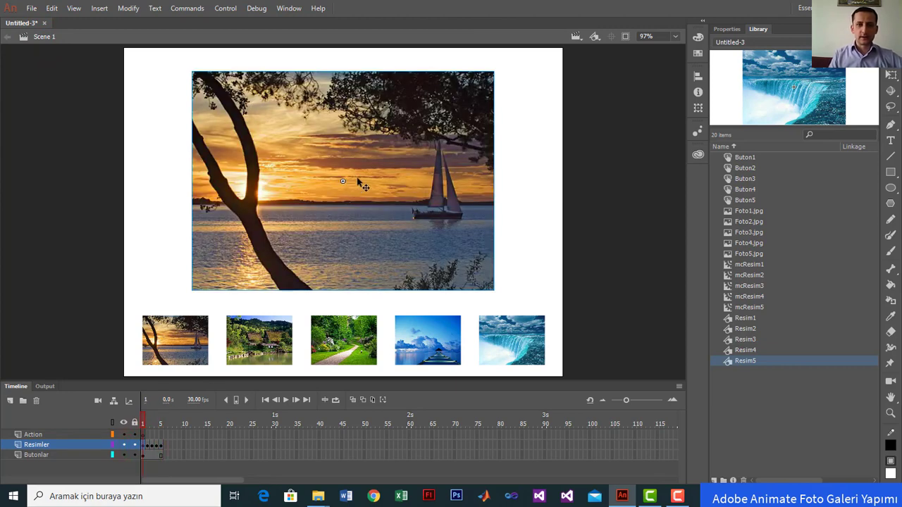
pyautogui.click(727, 29)
pyautogui.click(766, 29)
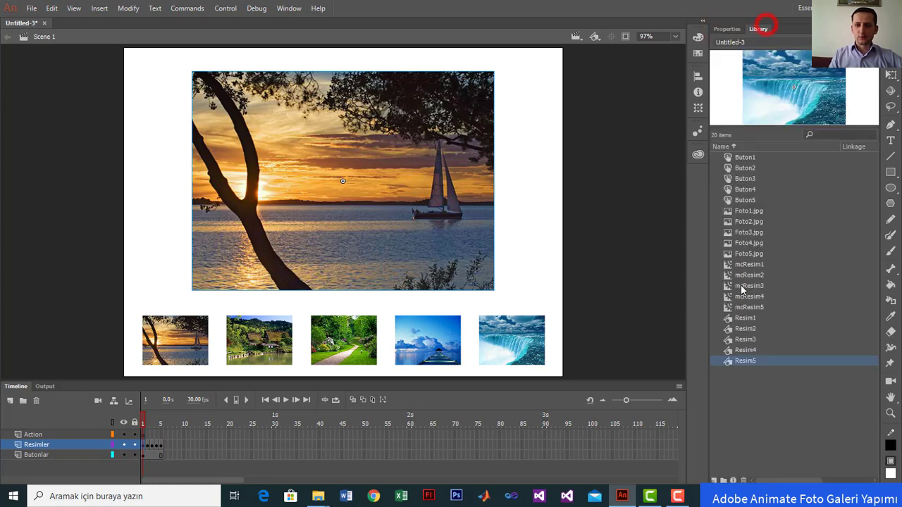
# - Edit mcResim1 at frame 1 of the Resimler layer, replacing its Foto1.jpg bitmap with the Resim1 symbol
pyautogui.doubleClick(374, 192)
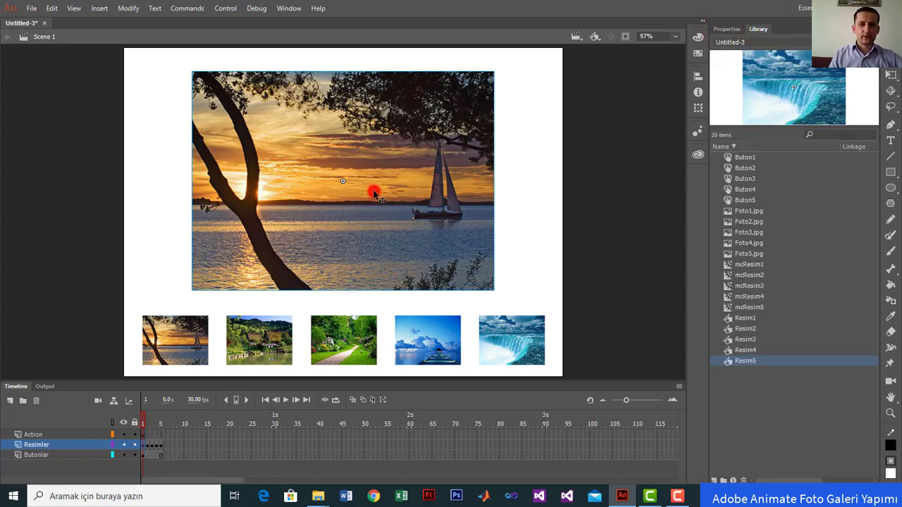
pyautogui.click(379, 174)
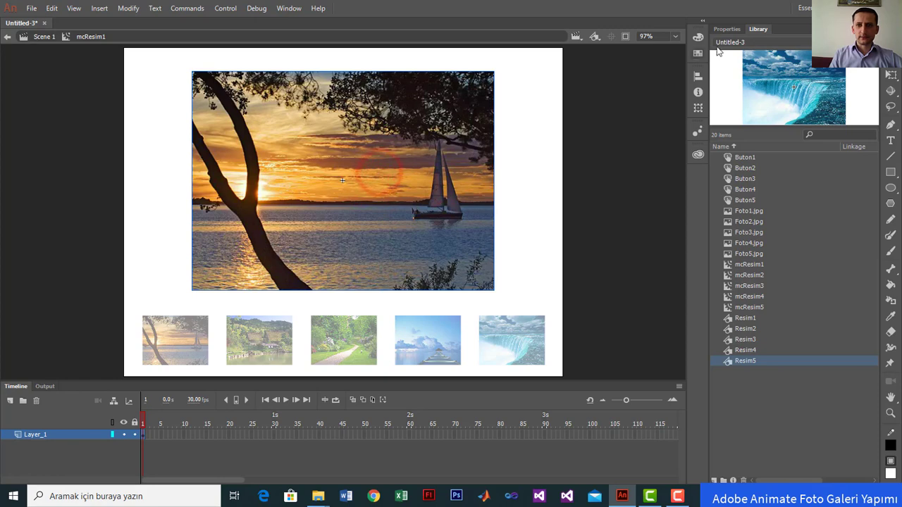
pyautogui.click(727, 29)
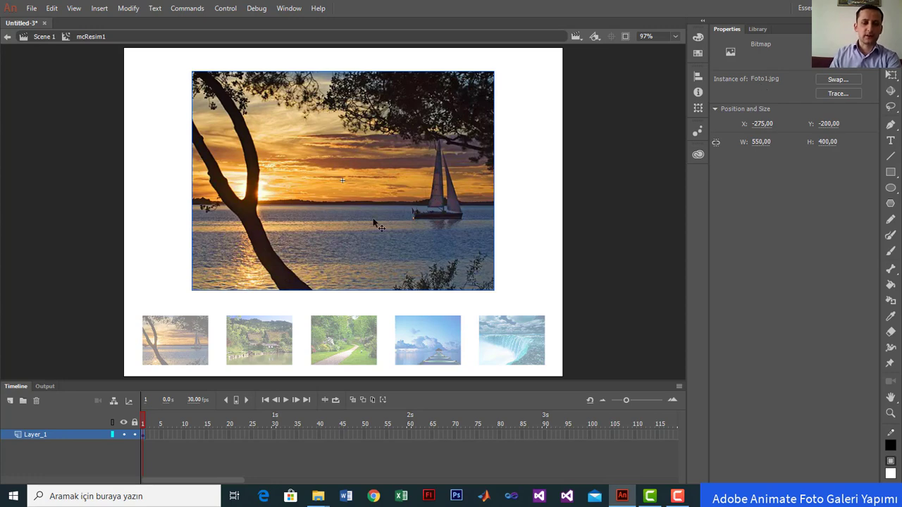
pyautogui.press('Delete')
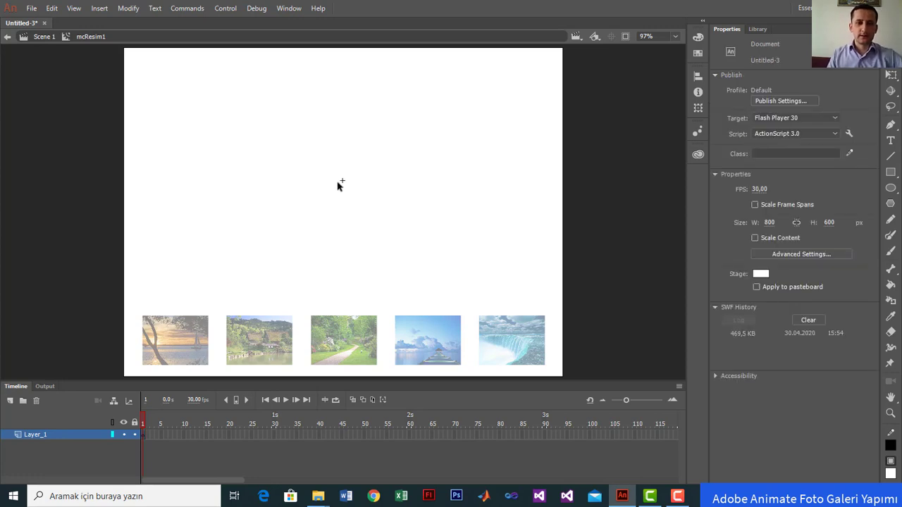
pyautogui.click(759, 29)
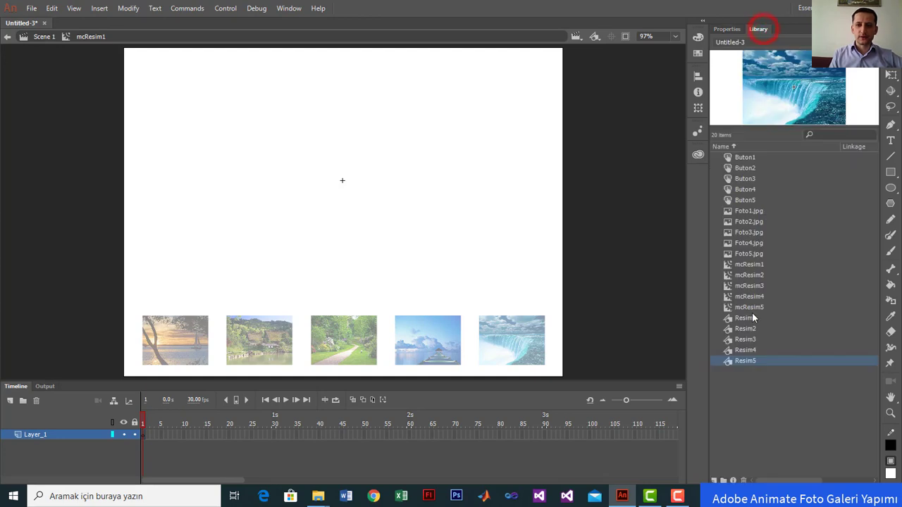
pyautogui.moveTo(746, 318); pyautogui.dragTo(342, 179)
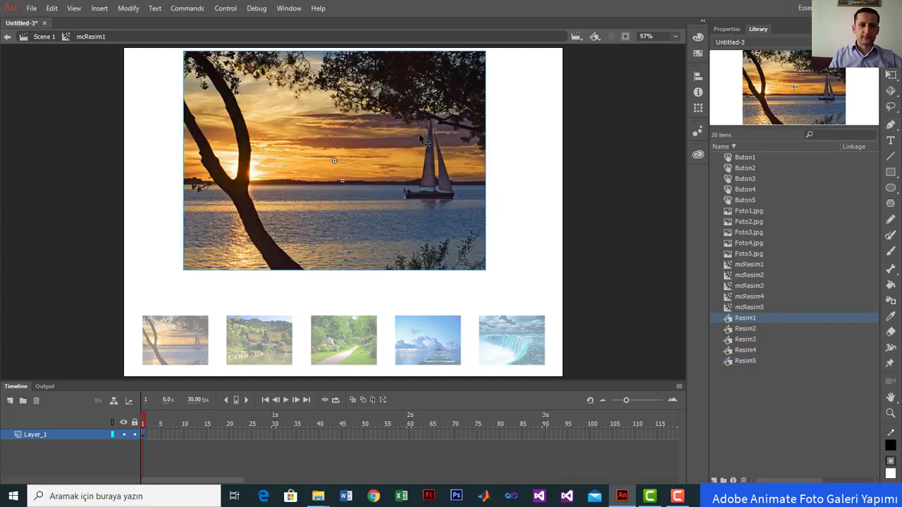
# - Center Resim1 vertically and horizontally on the stage and return to Scene 1
pyautogui.click(698, 75)
pyautogui.click(654, 95)
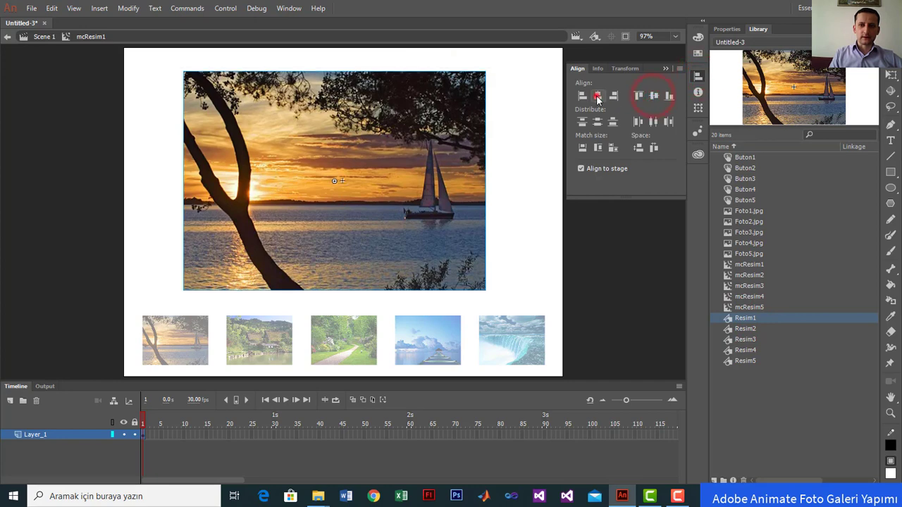
pyautogui.click(598, 95)
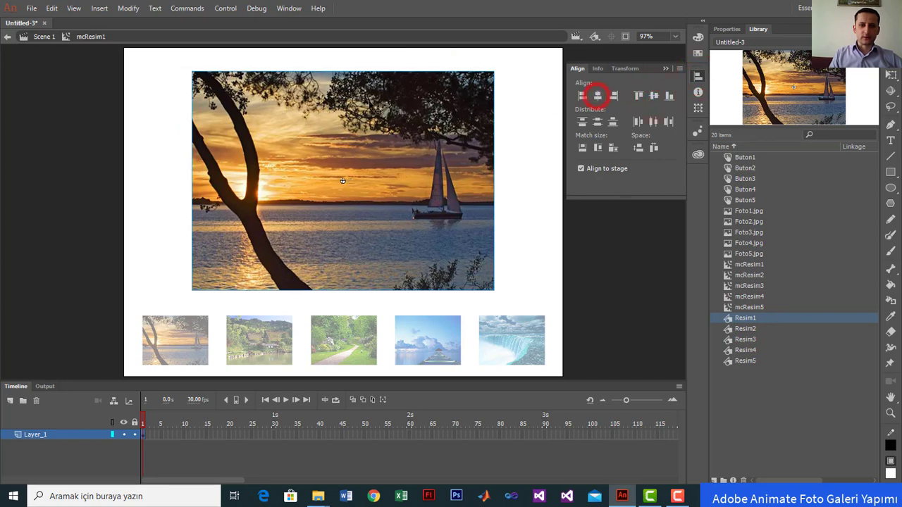
pyautogui.click(43, 37)
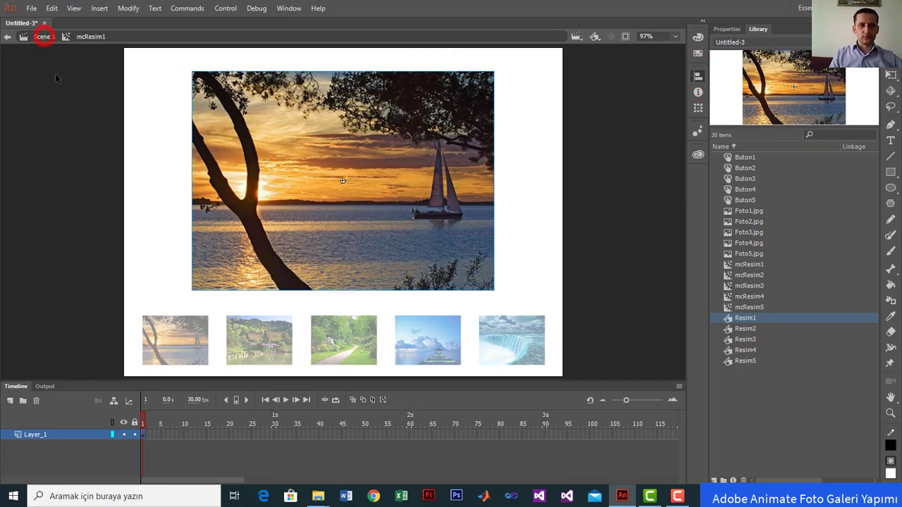
# - Check the large photo on each of frames 1 to 5 and preview the movie in a test window
pyautogui.click(146, 422)
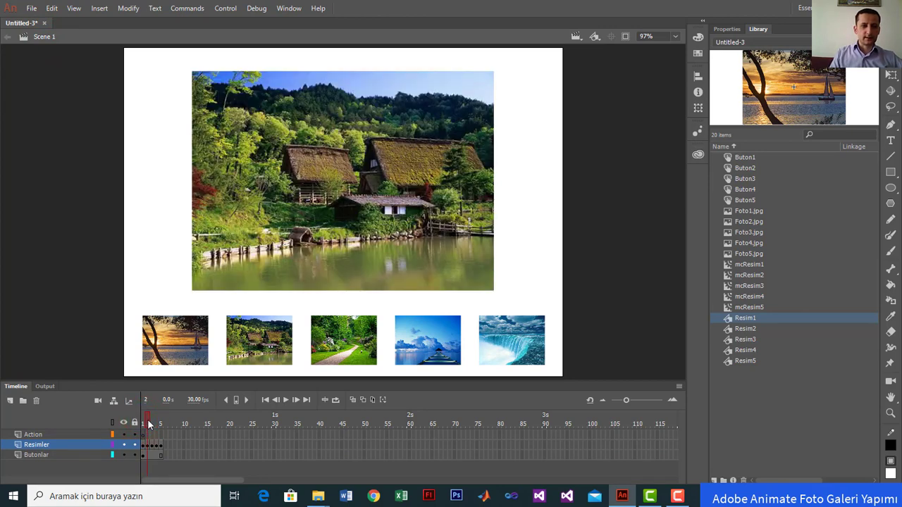
pyautogui.click(154, 424)
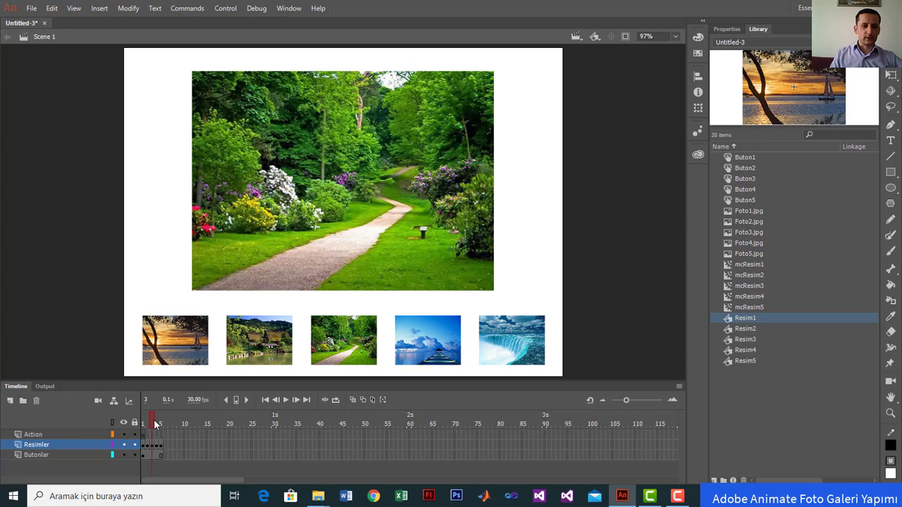
pyautogui.click(158, 423)
pyautogui.click(161, 424)
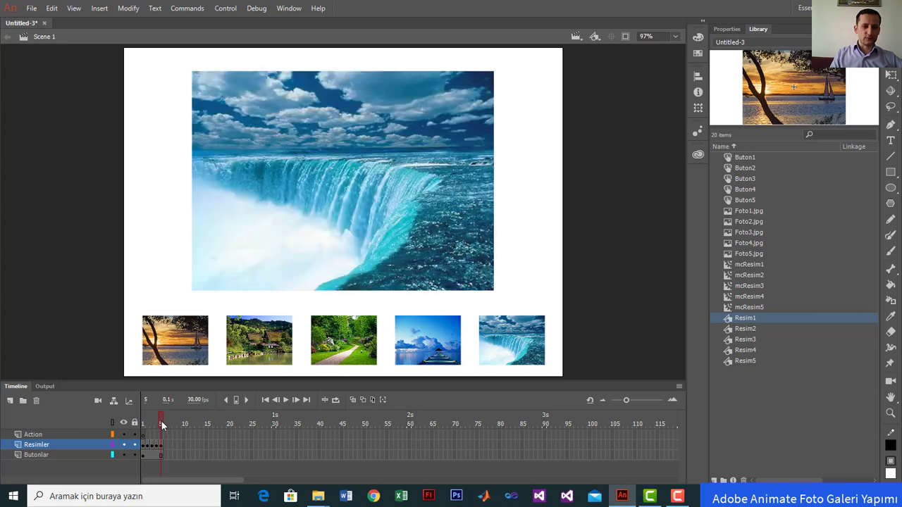
pyautogui.click(141, 422)
pyautogui.click(609, 232)
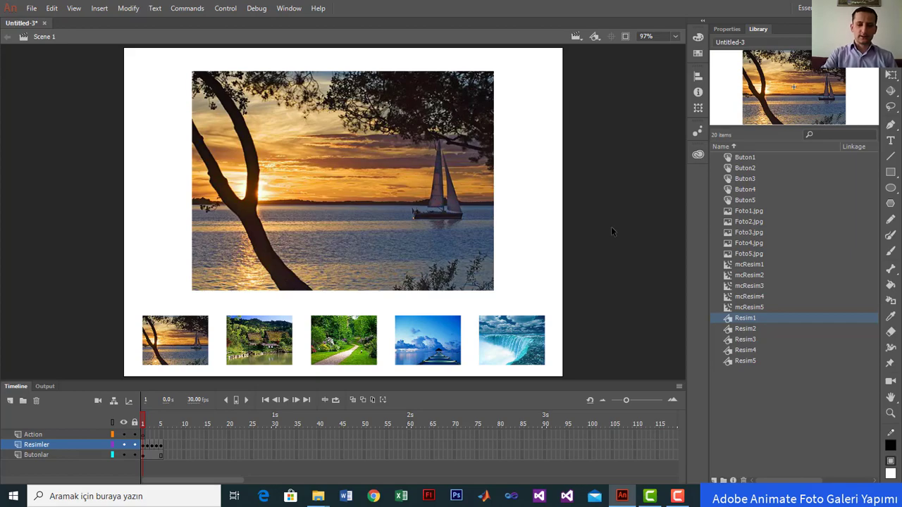
pyautogui.hotkey('ctrl', 'Return')
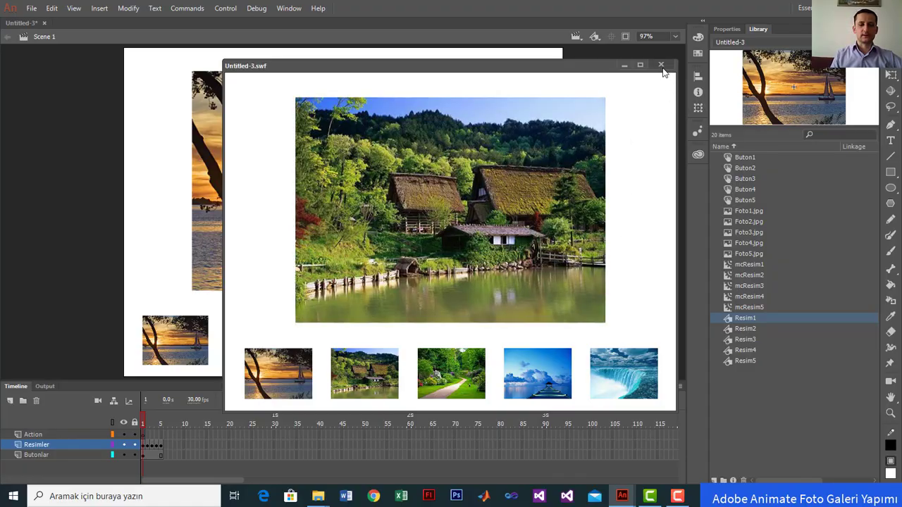
pyautogui.click(661, 66)
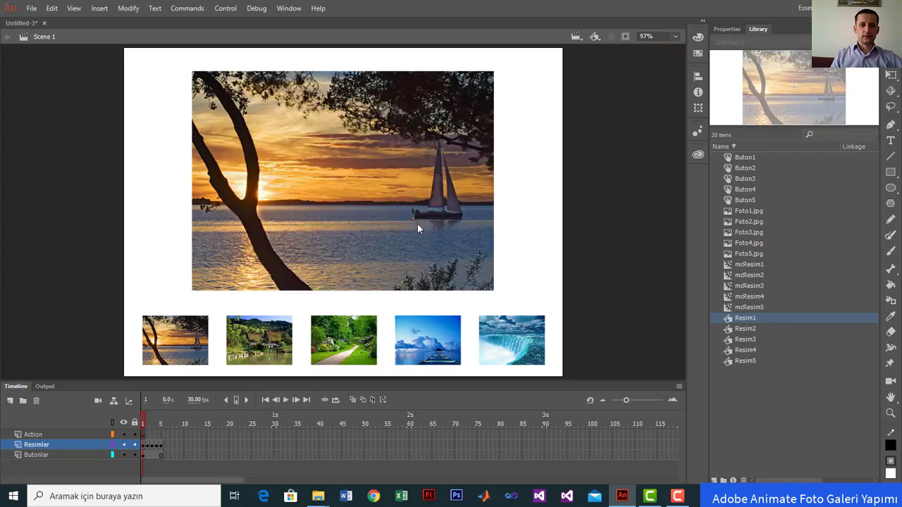
pyautogui.click(552, 204)
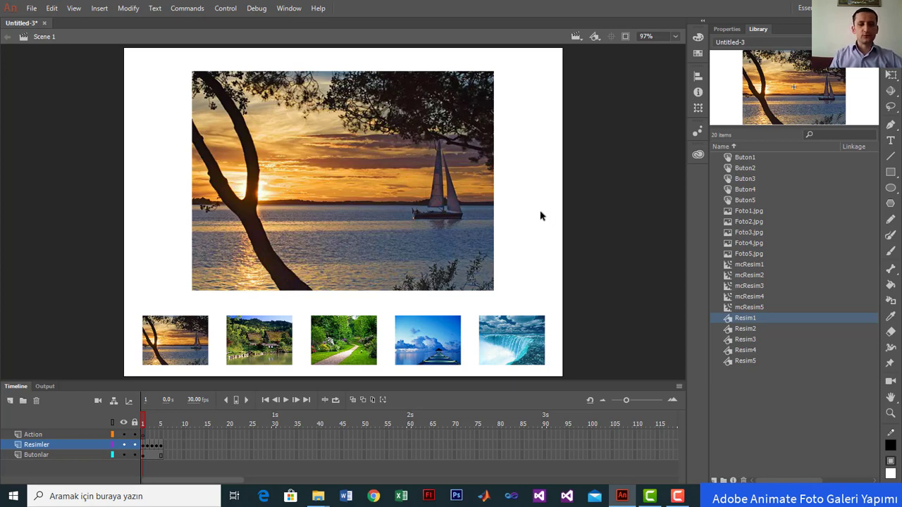
# - Add the script stop(); to frame 1 of the Action layer, enlarging the code text, and test the movie
pyautogui.click(142, 435)
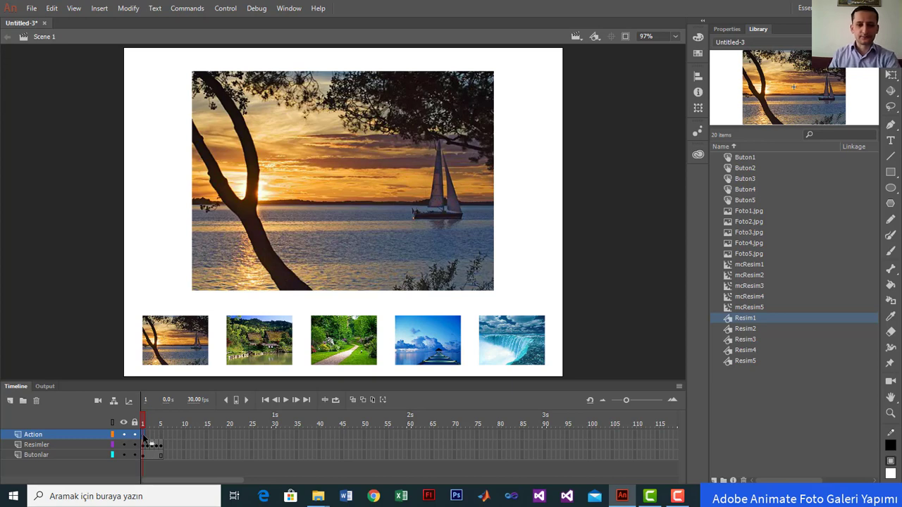
pyautogui.press('F9')
pyautogui.click(240, 105)
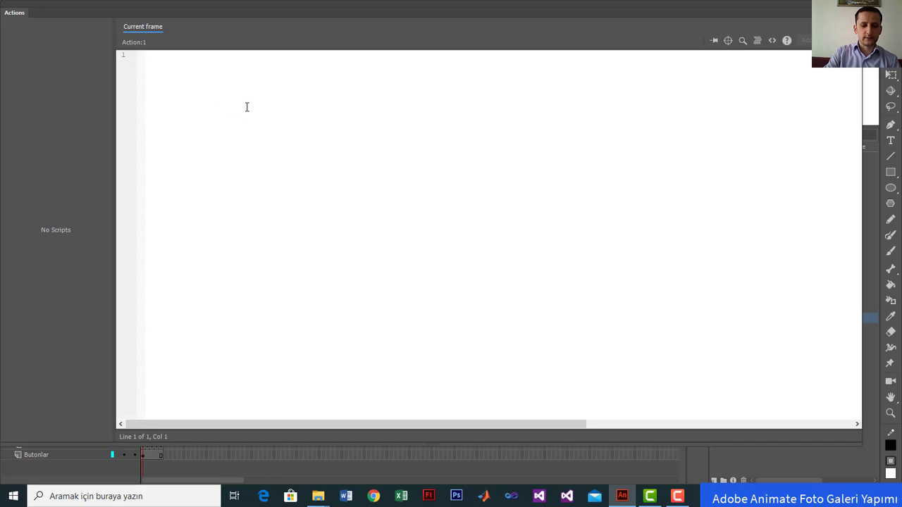
pyautogui.write('stop();')
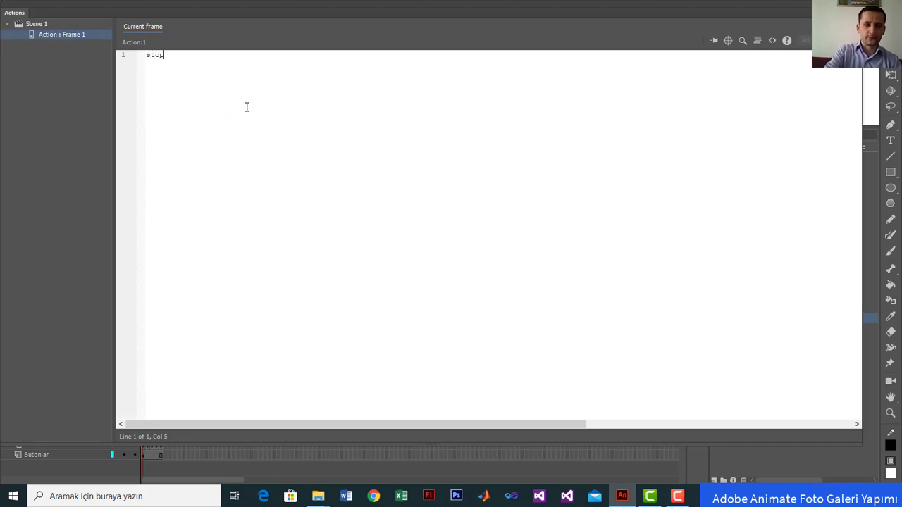
pyautogui.hotkey('ctrl', '=')
pyautogui.hotkey('ctrl', '=')
pyautogui.hotkey('ctrl', '=')
pyautogui.hotkey('ctrl', '=')
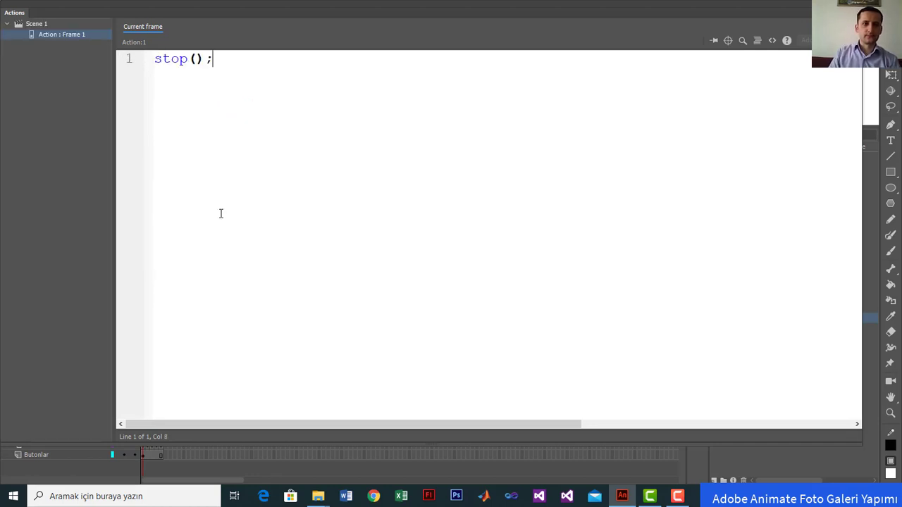
pyautogui.press('F9')
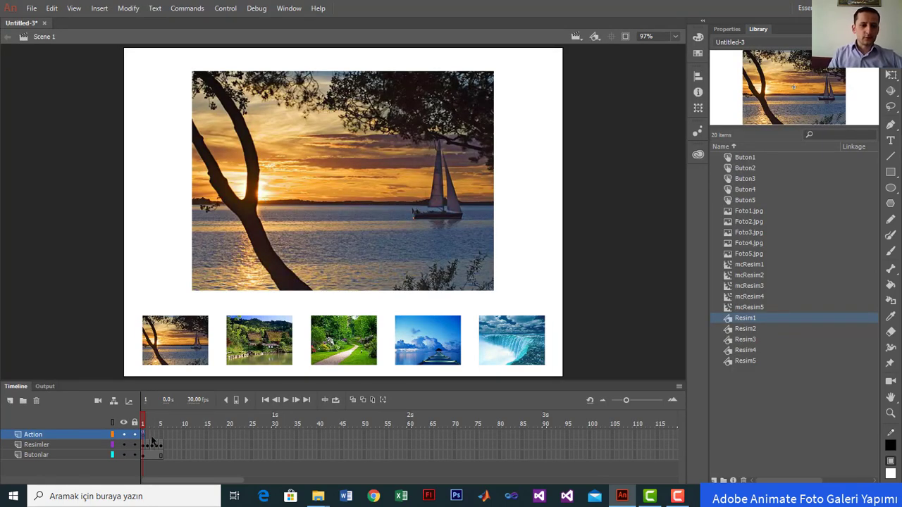
pyautogui.hotkey('ctrl', 'Return')
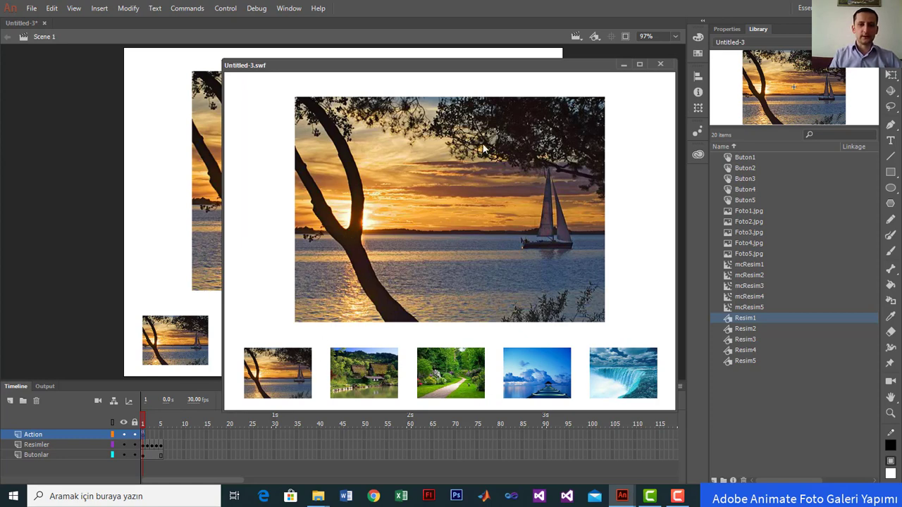
pyautogui.click(661, 64)
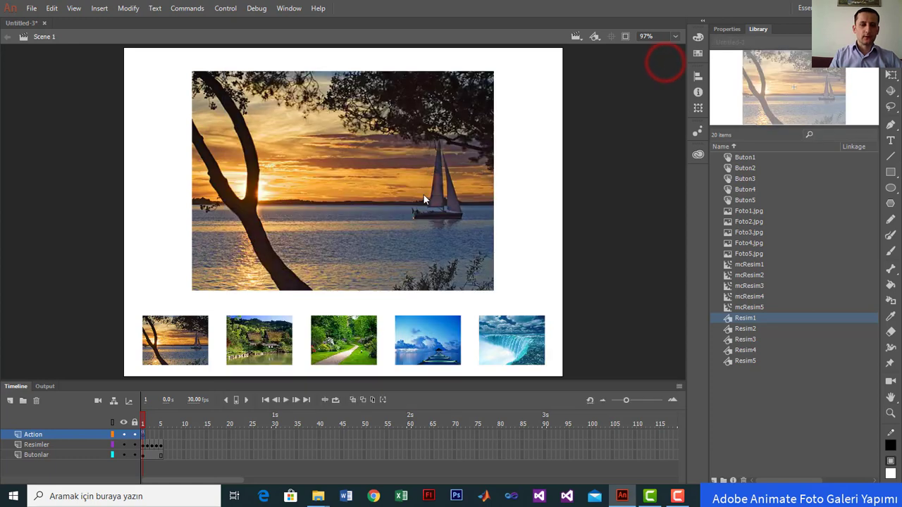
# - Set the document's stage colour to black
pyautogui.click(520, 156)
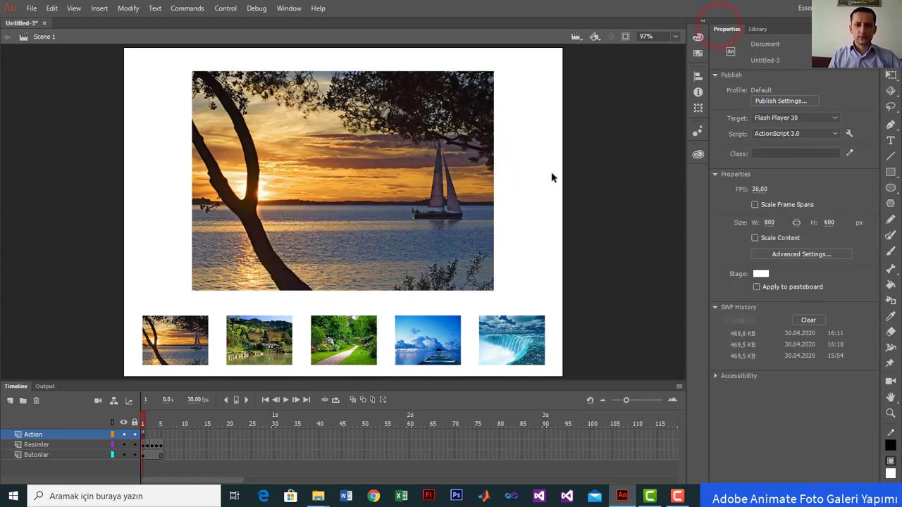
pyautogui.click(525, 176)
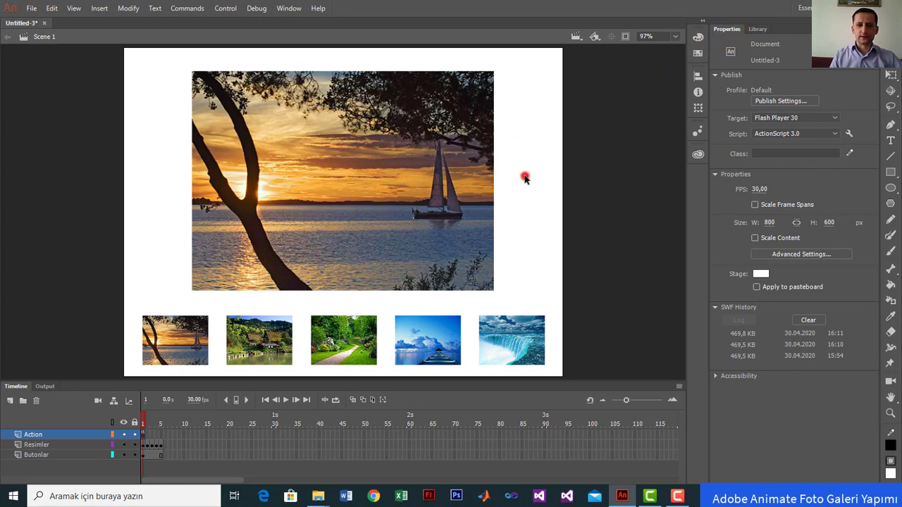
pyautogui.click(763, 274)
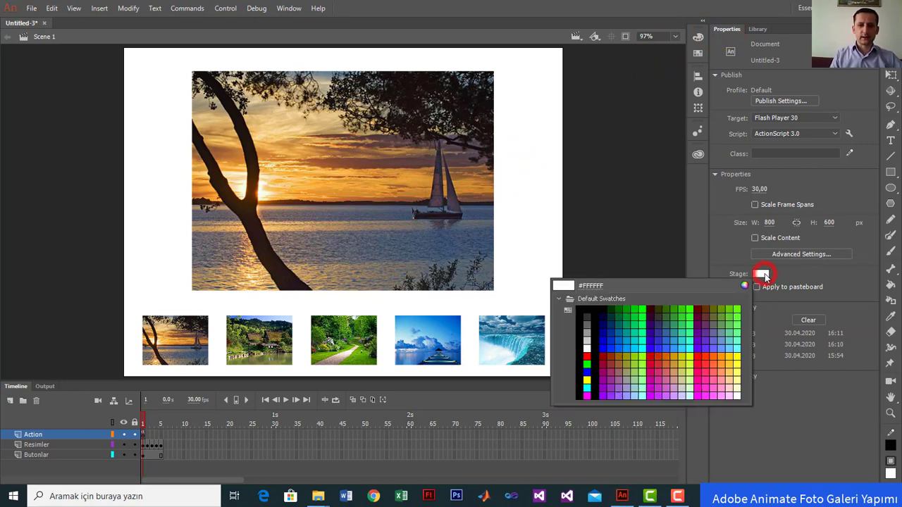
pyautogui.click(585, 310)
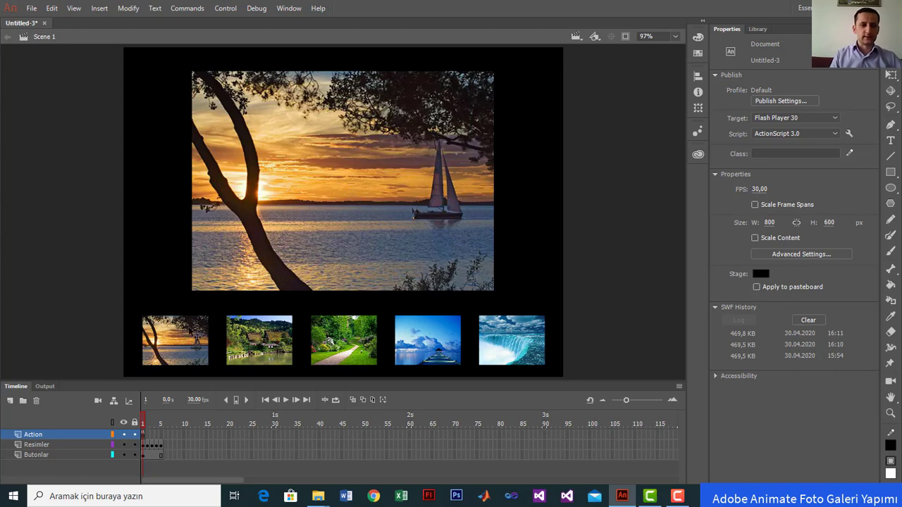
# - Edit the Buton1 symbol, inserting keyframes at its Over and Down states, and check the button states
pyautogui.click(173, 347)
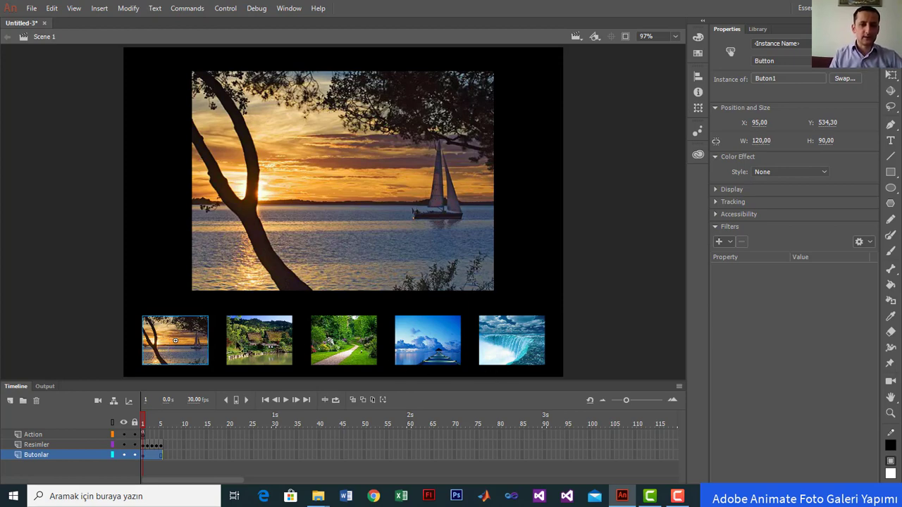
pyautogui.doubleClick(180, 335)
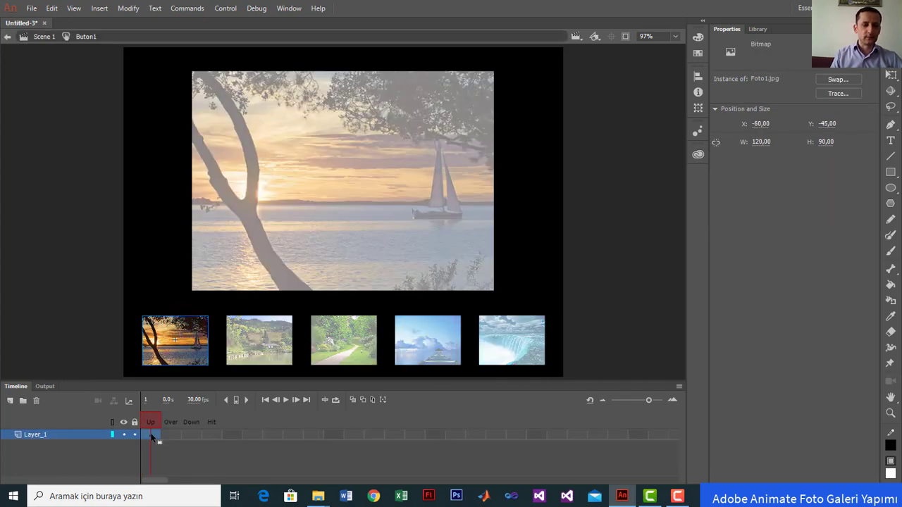
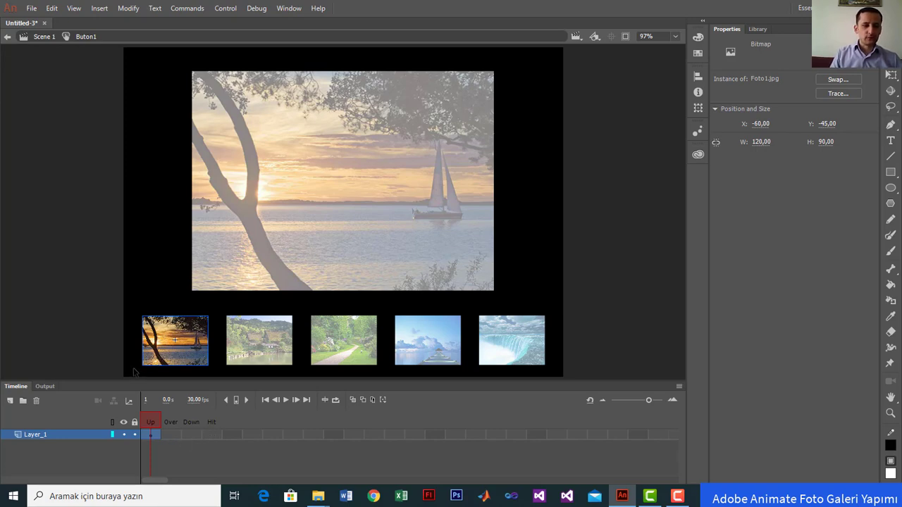
pyautogui.click(174, 433)
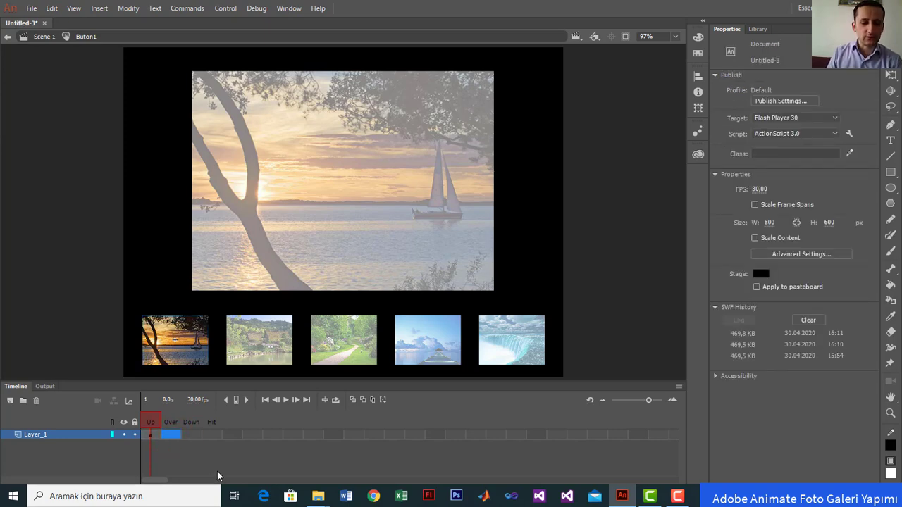
pyautogui.press('F6')
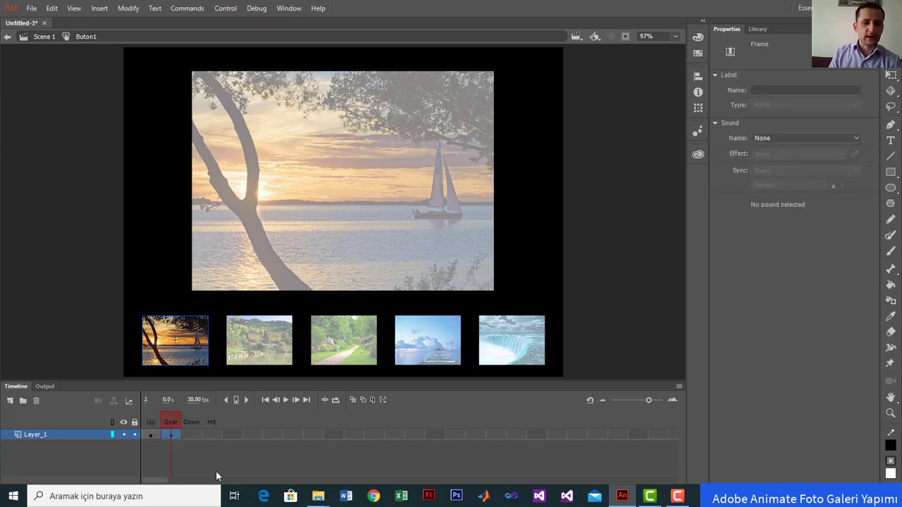
pyautogui.click(190, 434)
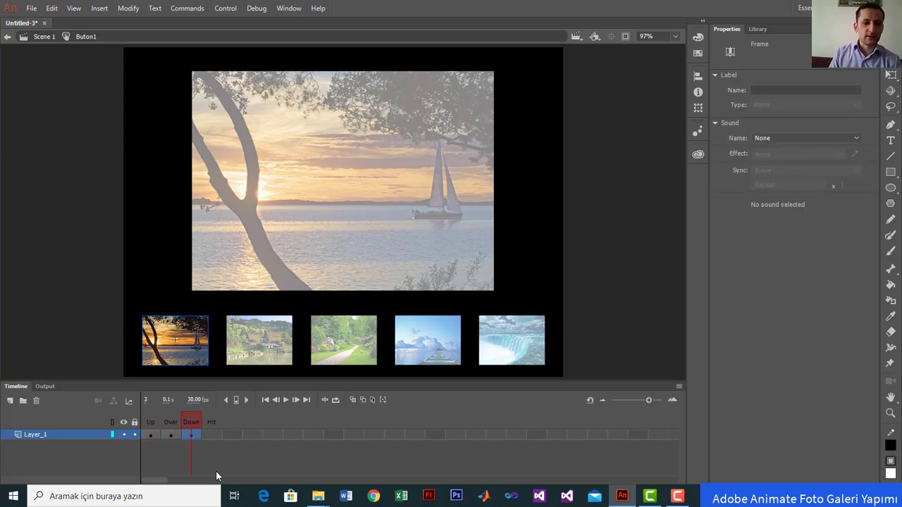
pyautogui.press('F6')
pyautogui.click(188, 423)
pyautogui.click(153, 424)
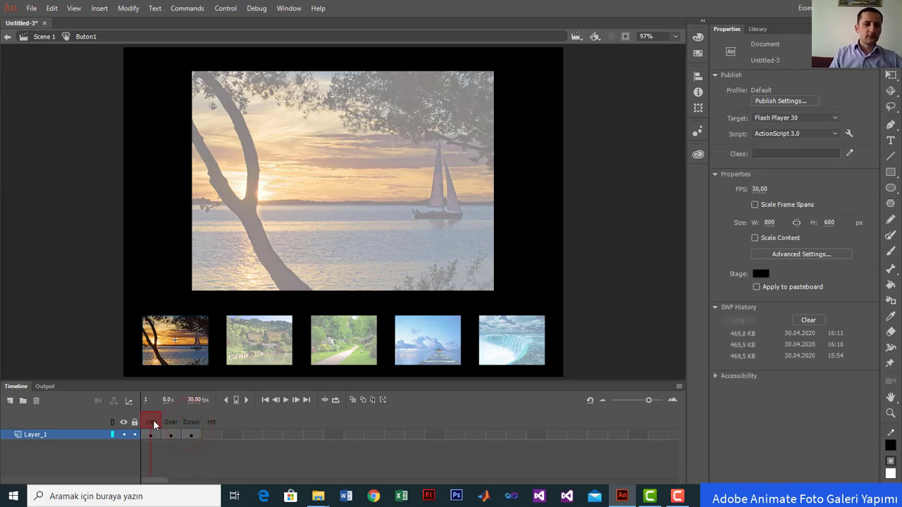
pyautogui.click(171, 422)
pyautogui.moveTo(171, 424)
pyautogui.mouseDown()
pyautogui.moveTo(191, 422)
pyautogui.moveTo(147, 422)
pyautogui.moveTo(162, 423)
pyautogui.mouseUp()
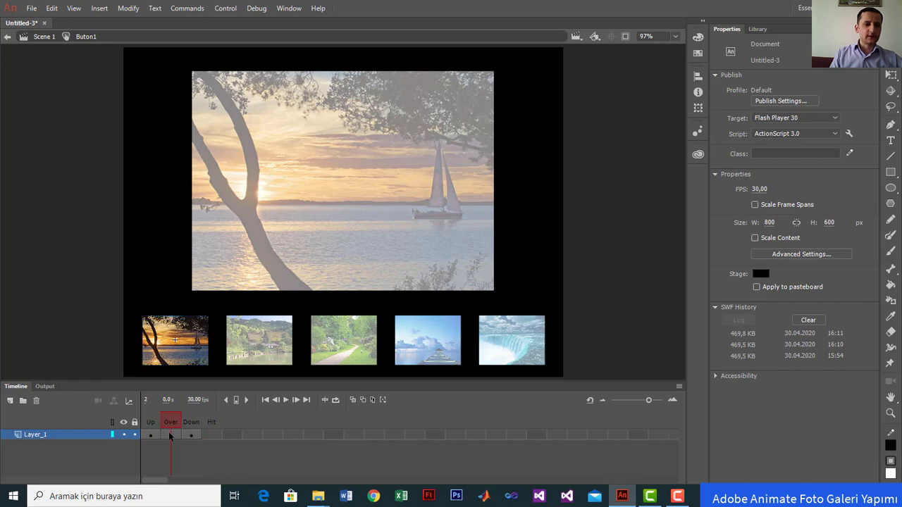
# - Enlarge the photo in Buton1's Over state to about 147 by 110 px around its centre and compare it with the other states
pyautogui.click(170, 436)
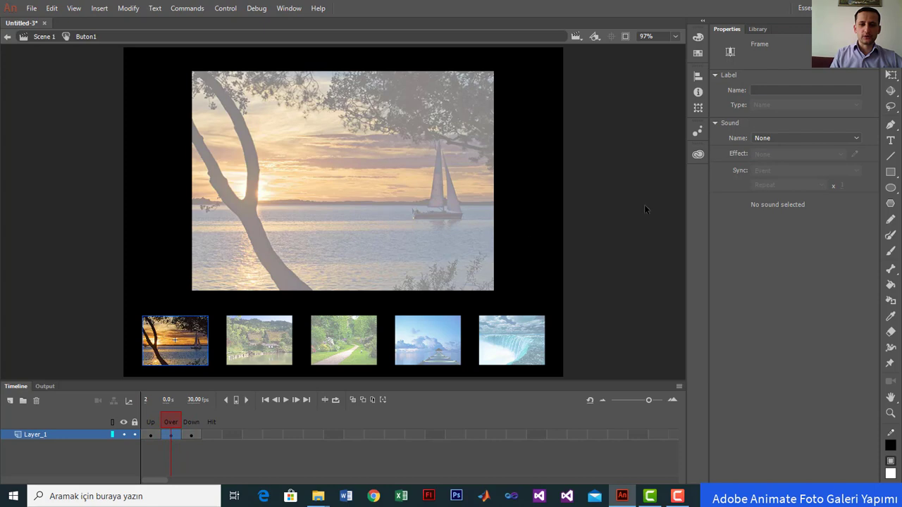
pyautogui.click(890, 75)
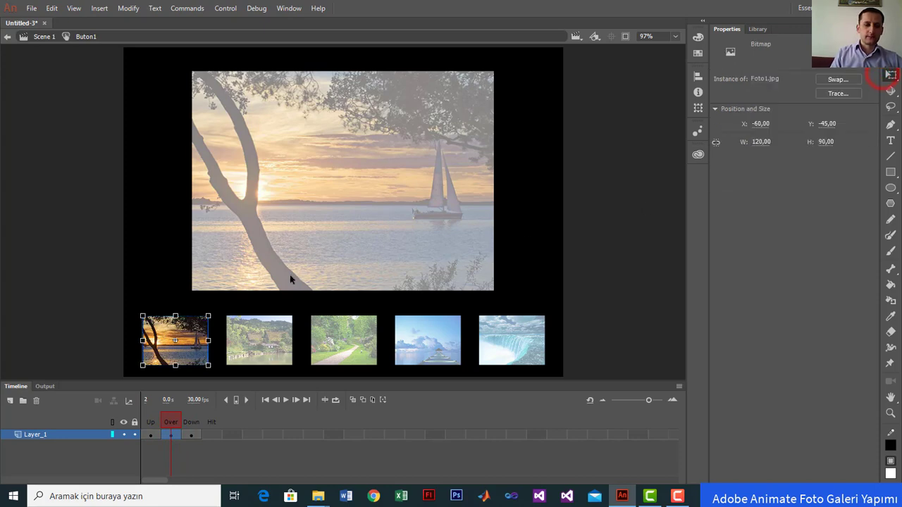
pyautogui.moveTo(208, 317); pyautogui.dragTo(216, 310)
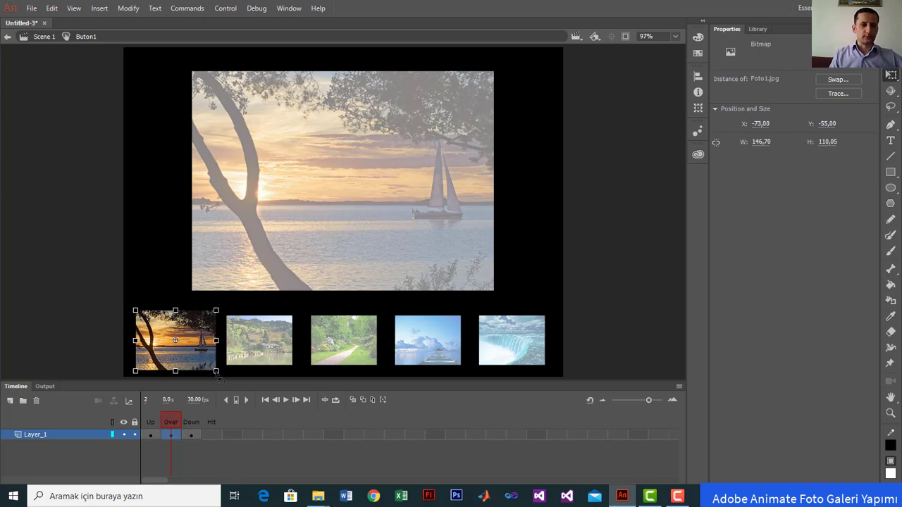
pyautogui.click(150, 423)
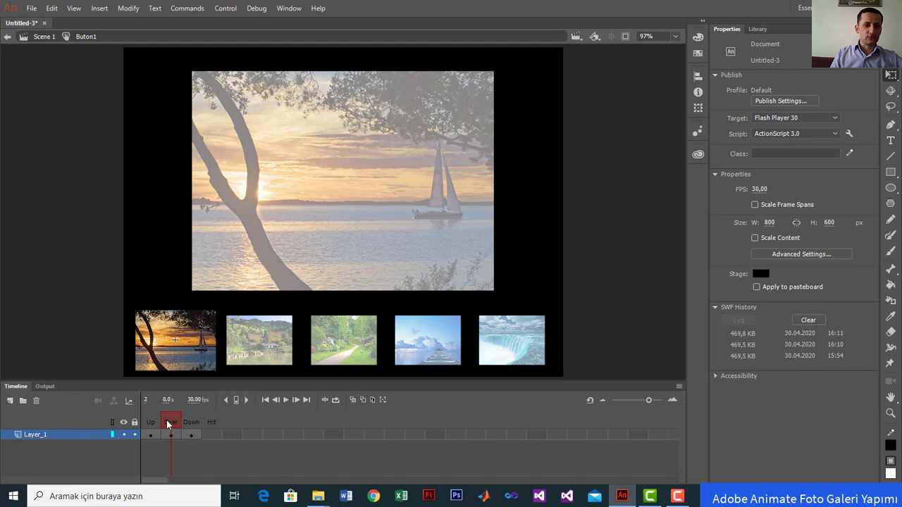
pyautogui.click(183, 422)
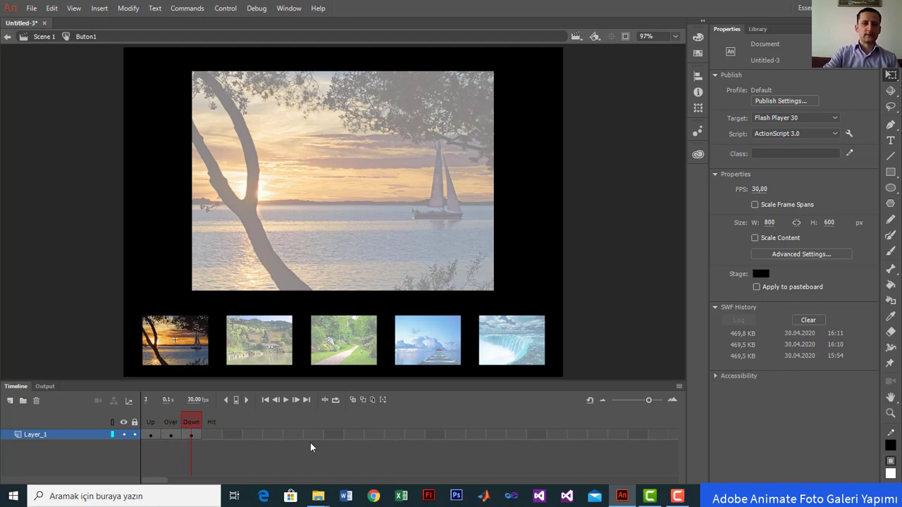
# - Test the movie to check the first thumbnail's Over and Down effect, and return to Scene 1
pyautogui.hotkey('ctrl', 'Return')
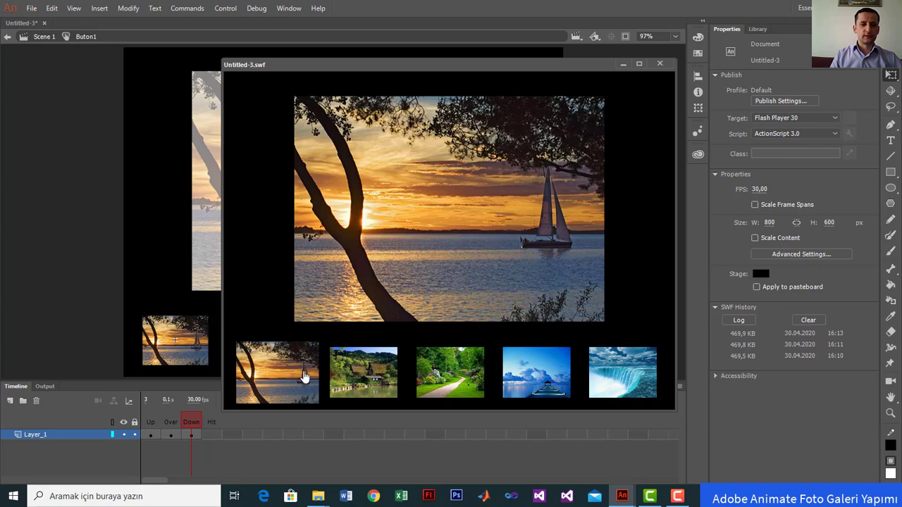
pyautogui.click(256, 367)
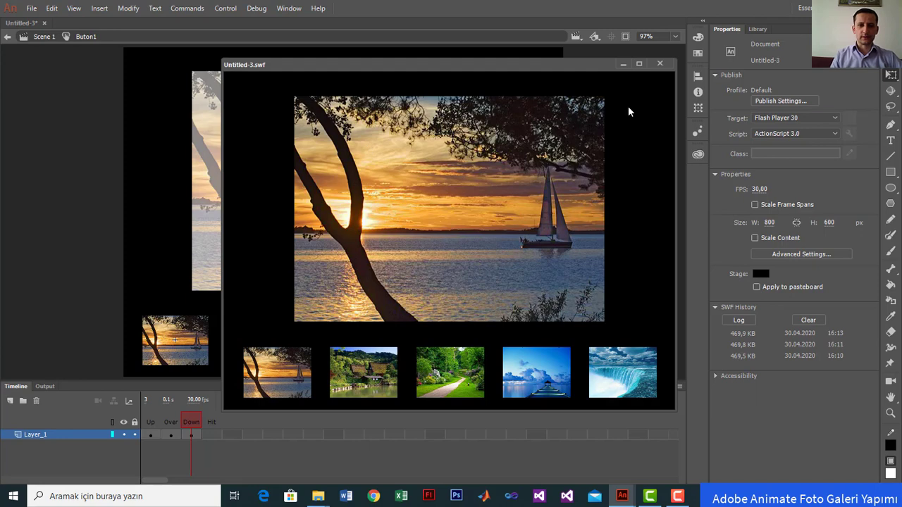
pyautogui.click(660, 64)
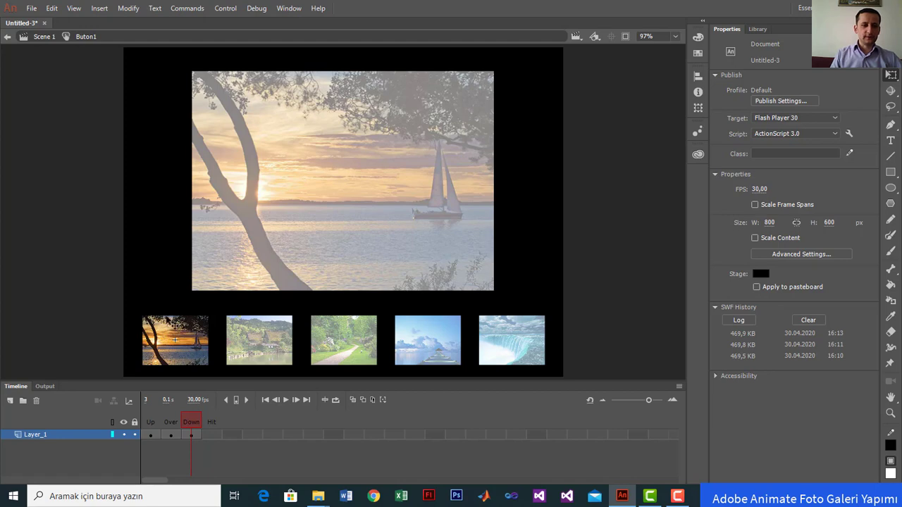
pyautogui.click(43, 37)
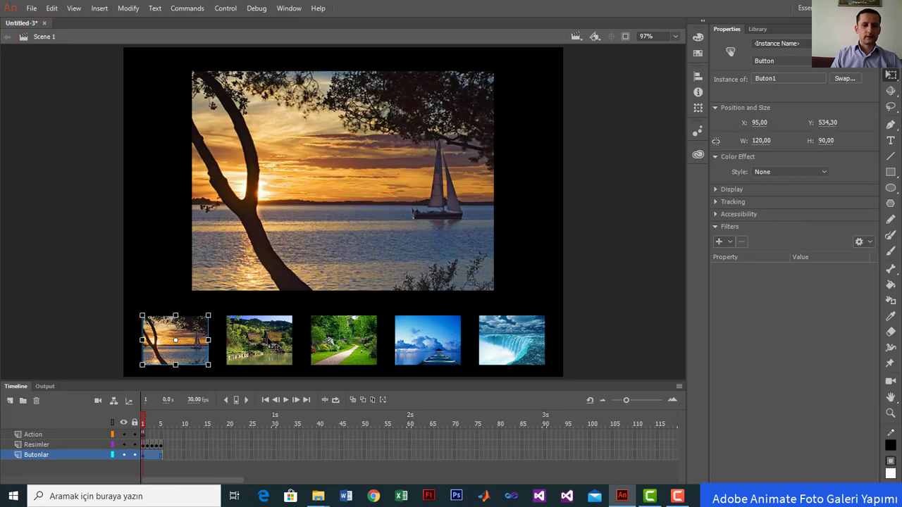
# - Edit the Buton2 symbol, adding Over and Down keyframes and enlarging the Over photo to about 156 by 117 px, and return to Scene 1
pyautogui.doubleClick(262, 341)
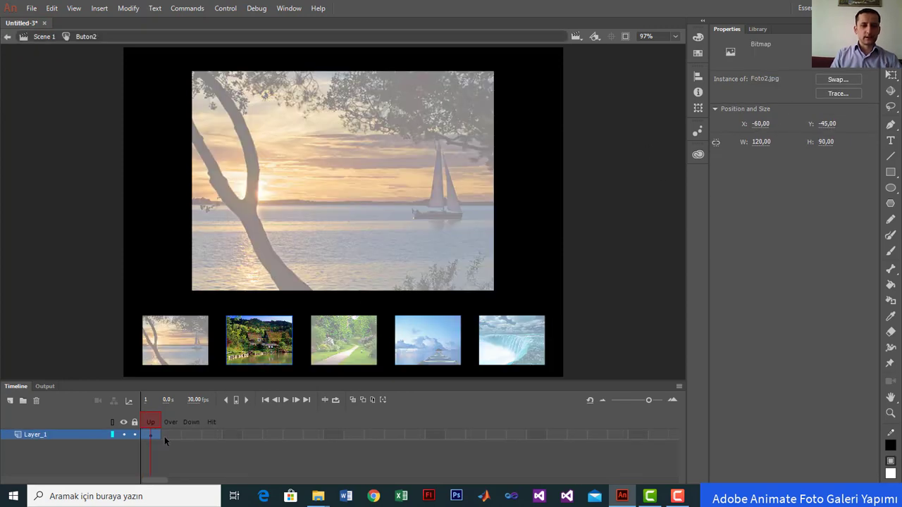
pyautogui.press('F6')
pyautogui.press('F6')
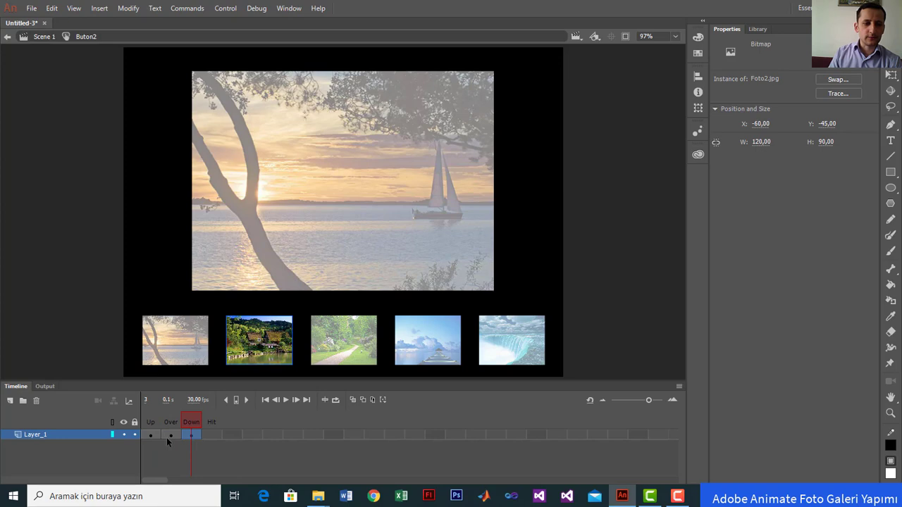
pyautogui.click(169, 438)
pyautogui.click(248, 337)
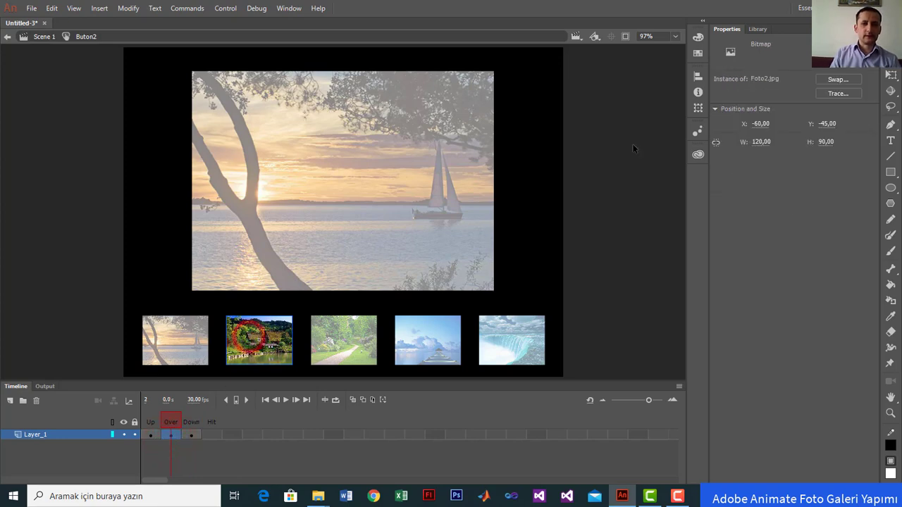
pyautogui.click(891, 79)
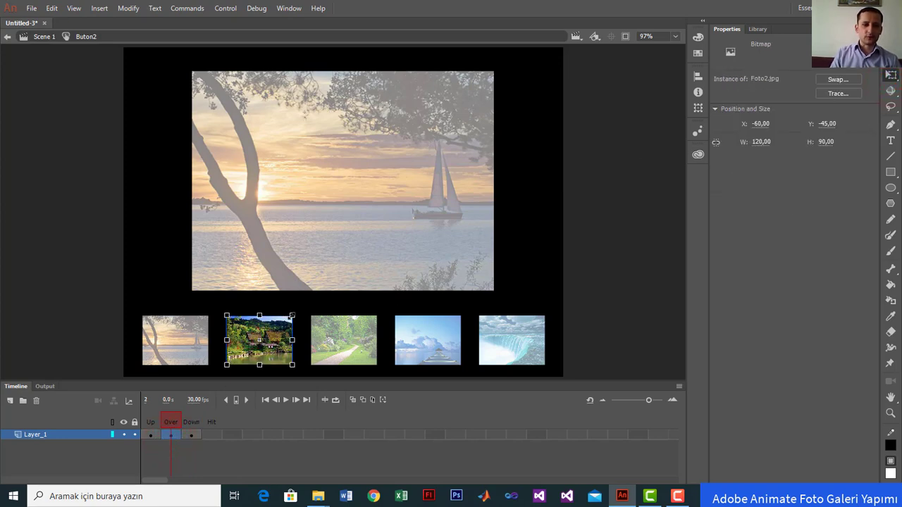
pyautogui.moveTo(292, 316); pyautogui.dragTo(302, 309)
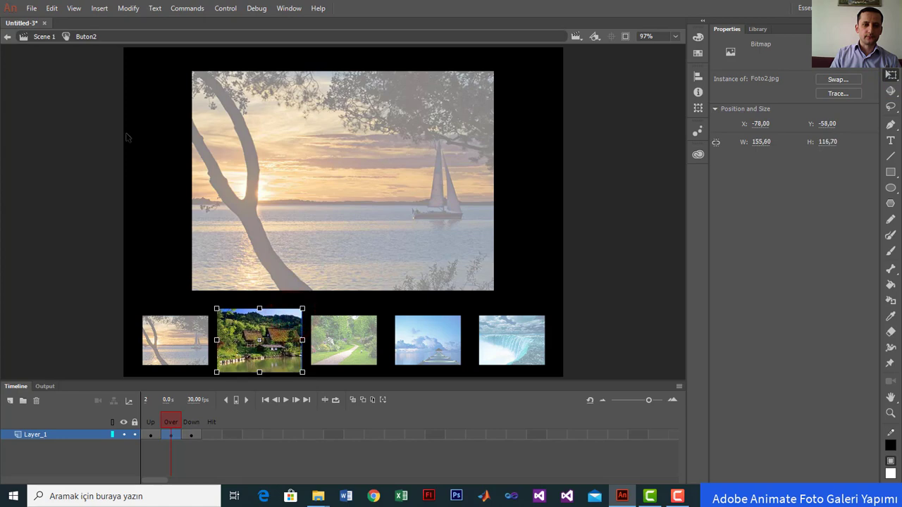
pyautogui.click(49, 38)
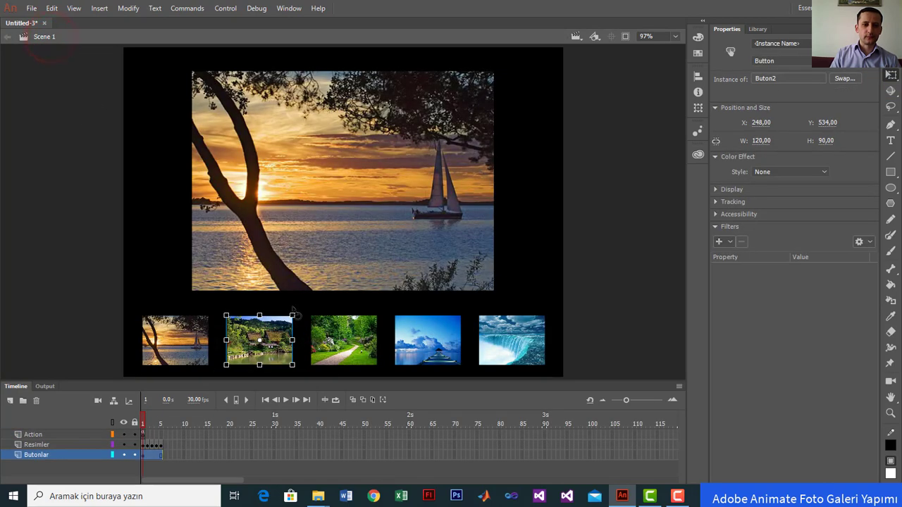
# - Edit the Buton3 symbol, adding Over and Down keyframes and enlarging the Over photo to about 147 by 110 px, and return to Scene 1
pyautogui.click(333, 332)
pyautogui.doubleClick(333, 332)
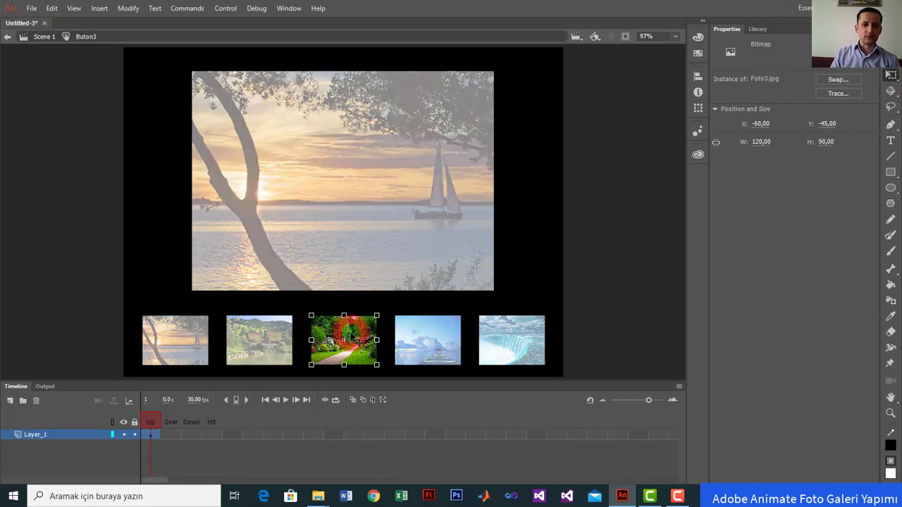
pyautogui.press('F6')
pyautogui.press('F6')
pyautogui.click(172, 435)
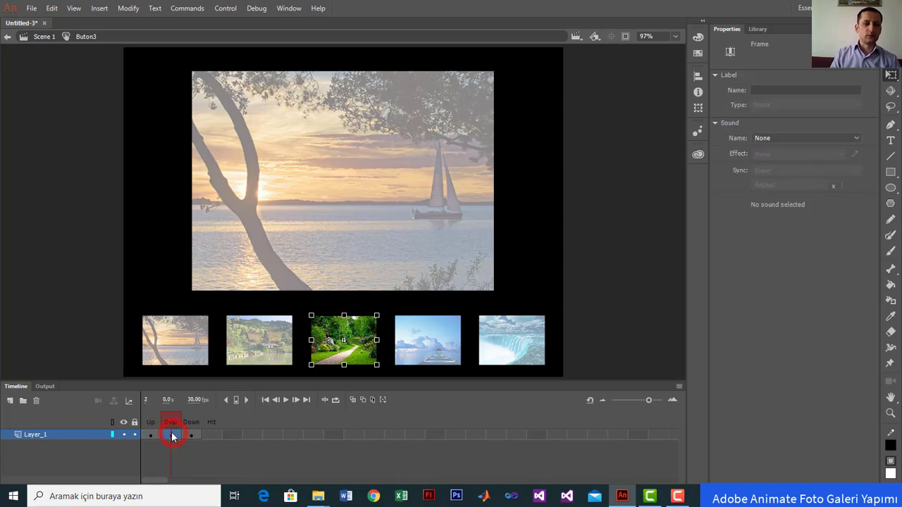
pyautogui.moveTo(378, 314); pyautogui.dragTo(383, 301)
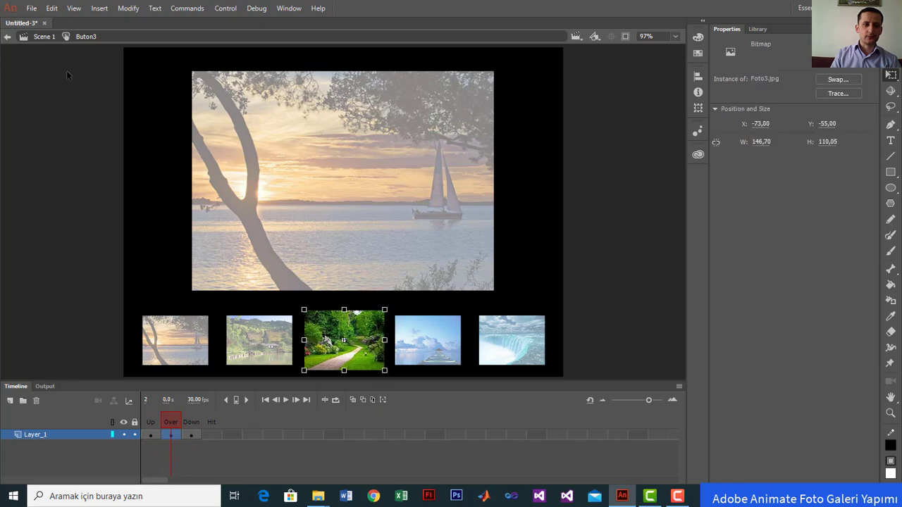
pyautogui.click(44, 36)
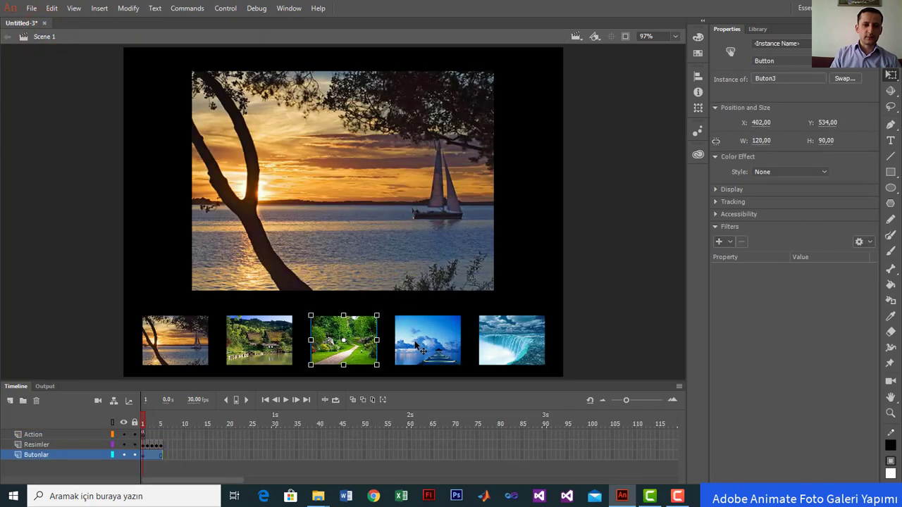
# - Edit the Buton4 symbol, adding Over and Down keyframes and enlarging the Over photo to about 143 by 107 px, and return to Scene 1
pyautogui.click(418, 342)
pyautogui.doubleClick(421, 343)
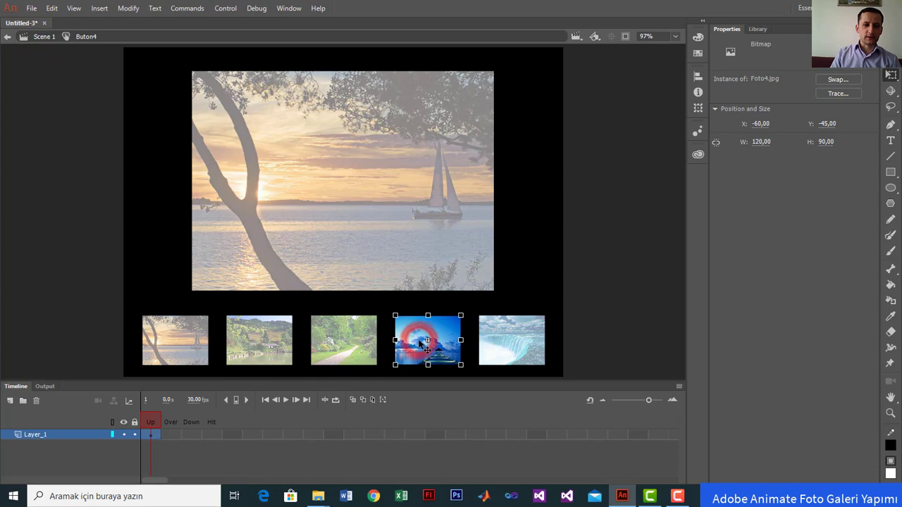
pyautogui.click(172, 434)
pyautogui.press('F6')
pyautogui.press('F6')
pyautogui.click(175, 434)
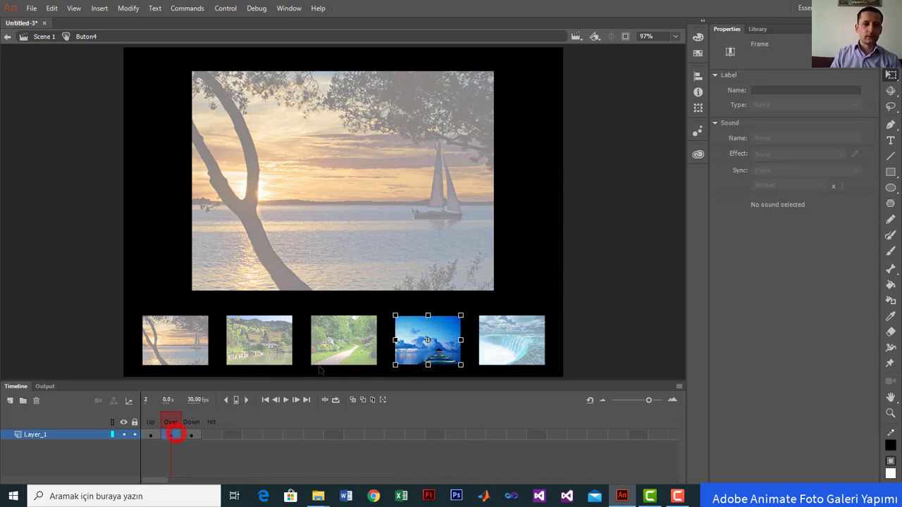
pyautogui.moveTo(461, 315); pyautogui.dragTo(468, 310)
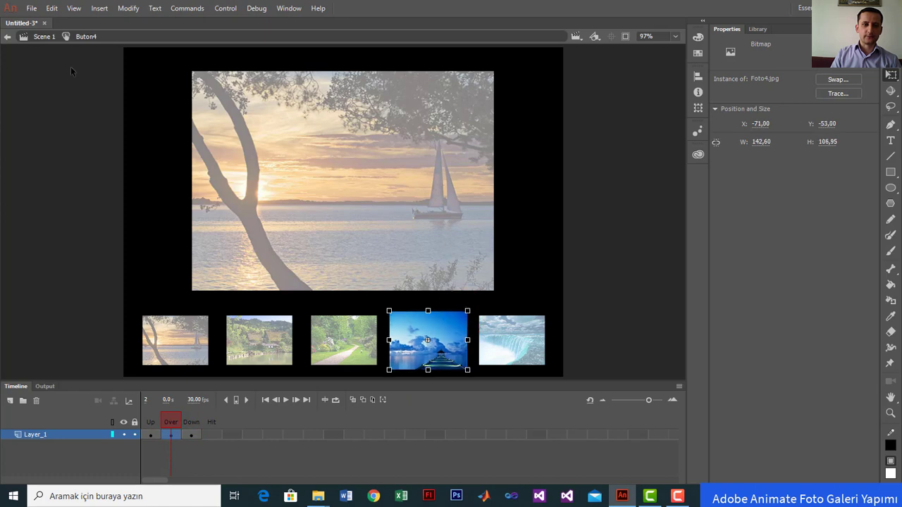
pyautogui.click(45, 37)
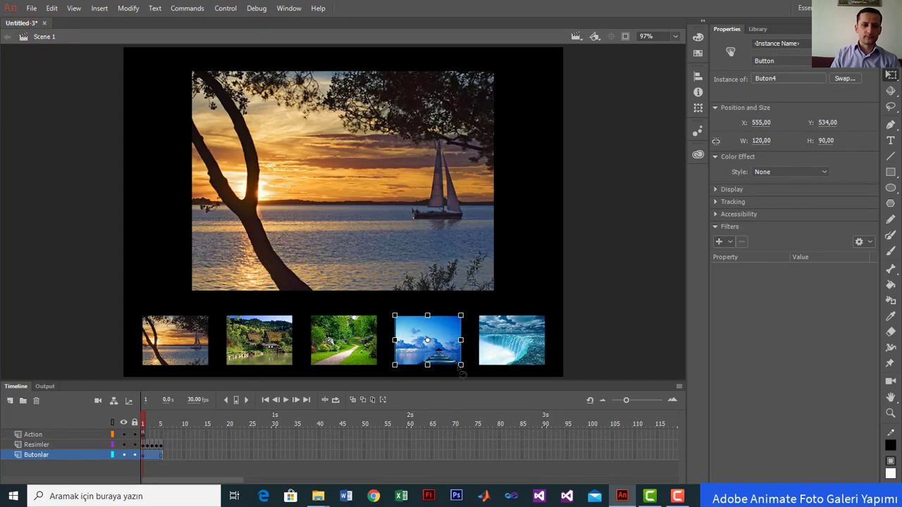
# - Edit the Buton5 symbol, adding Over and Down keyframes and enlarging the Down photo to about 153 by 115 px, and return to Scene 1
pyautogui.doubleClick(503, 339)
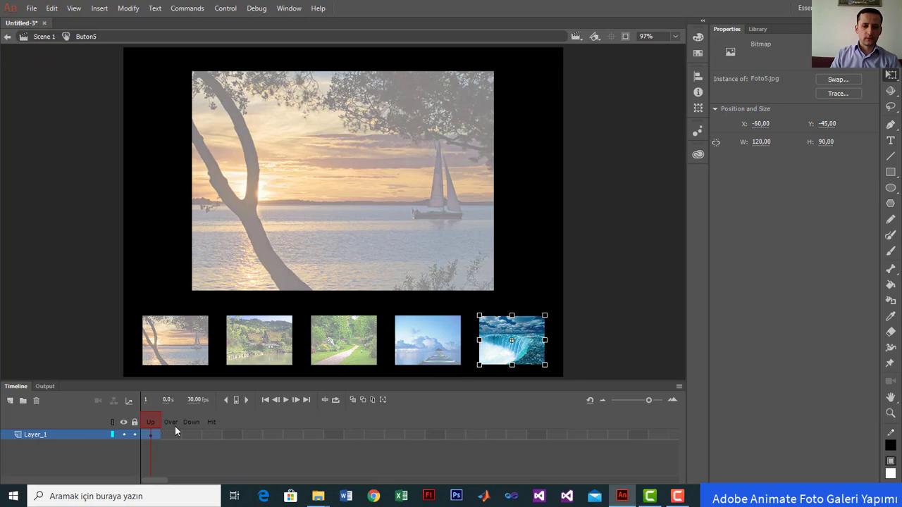
pyautogui.press('F6')
pyautogui.press('F6')
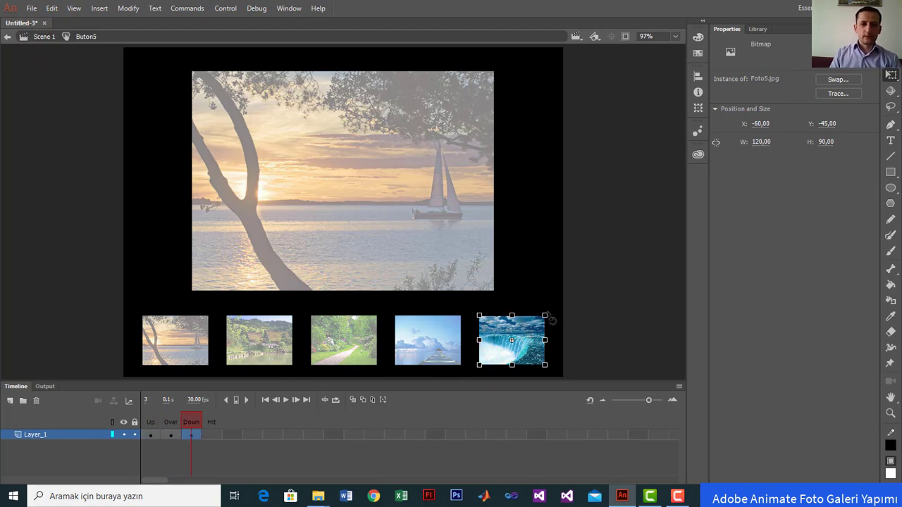
pyautogui.moveTo(545, 314); pyautogui.dragTo(554, 305)
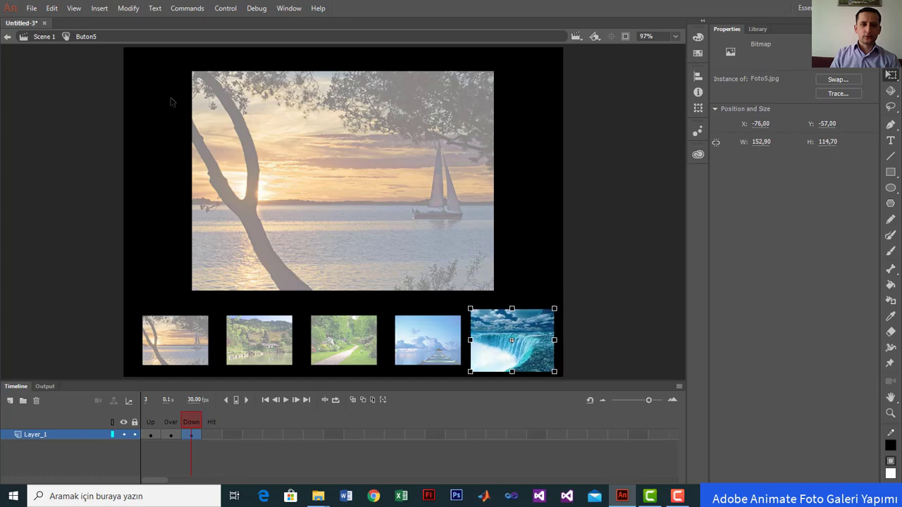
pyautogui.click(41, 38)
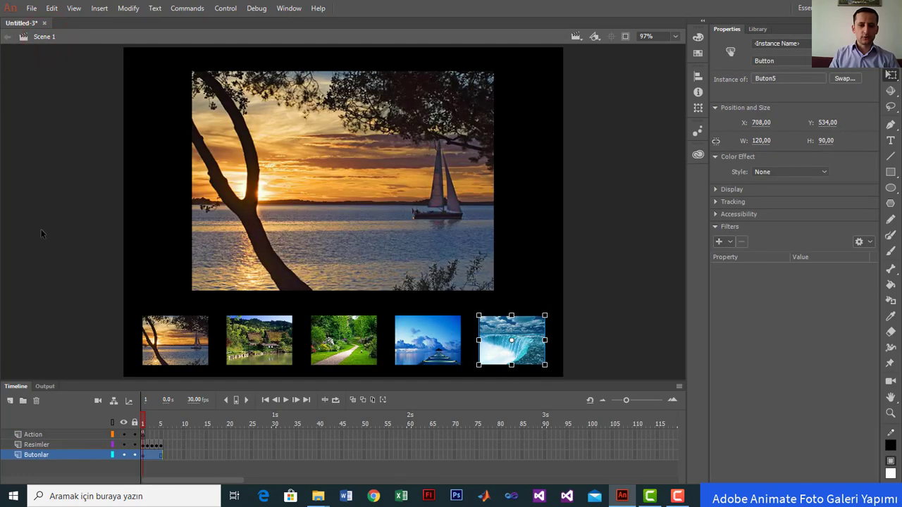
# - Test the movie and try the thumbnail buttons to check their rollover and pressed effects
pyautogui.click(39, 233)
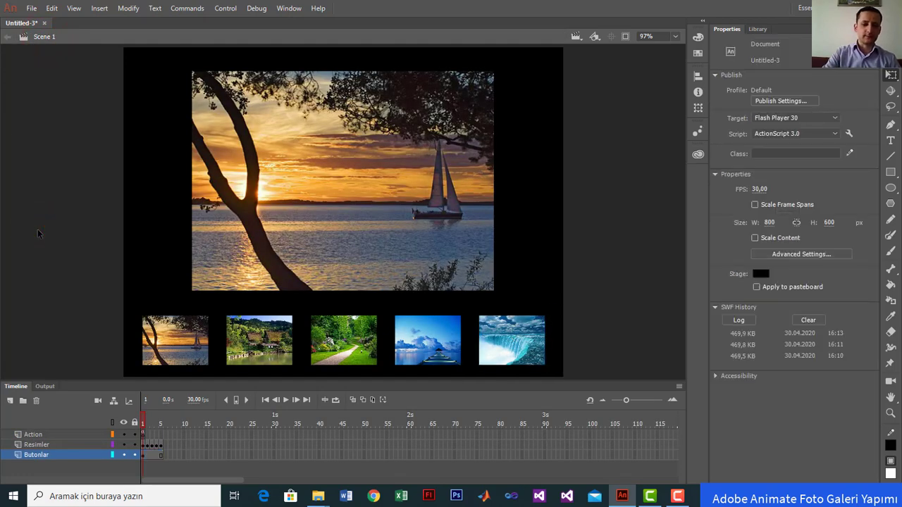
pyautogui.hotkey('ctrl', 'Return')
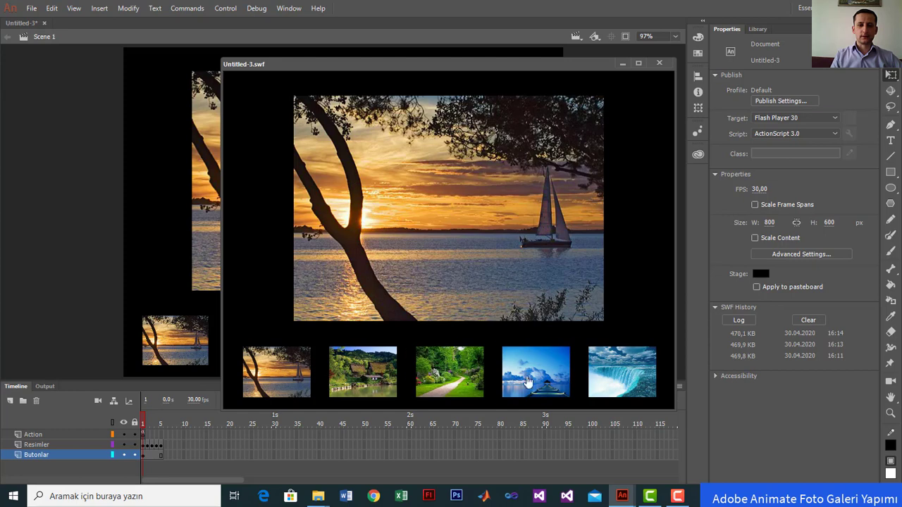
pyautogui.click(356, 380)
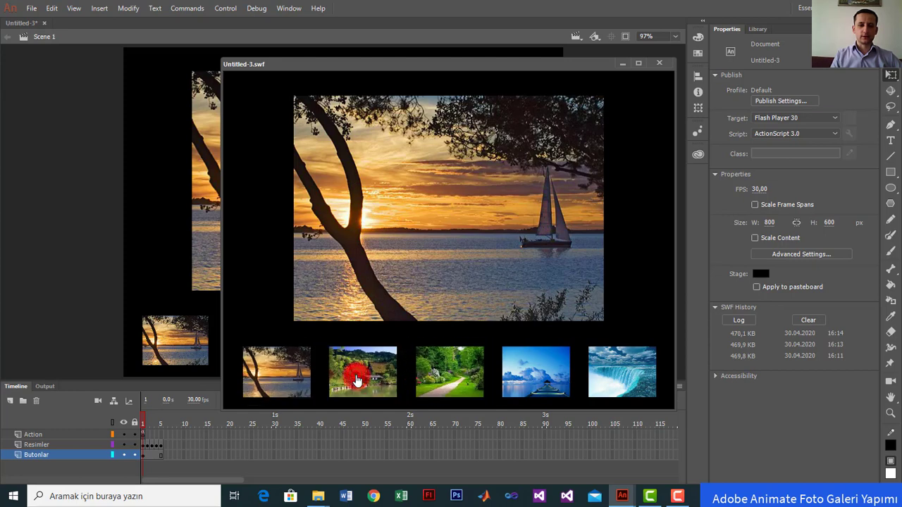
pyautogui.click(448, 373)
pyautogui.click(296, 372)
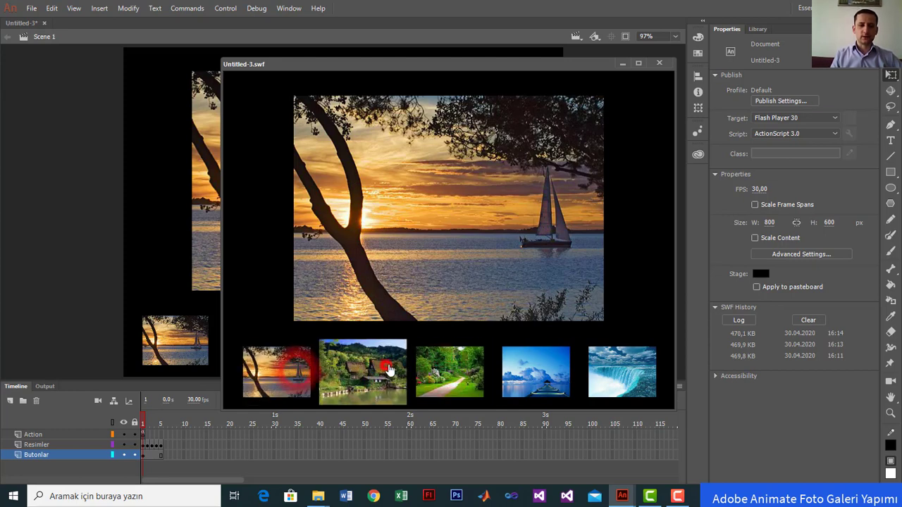
pyautogui.click(632, 382)
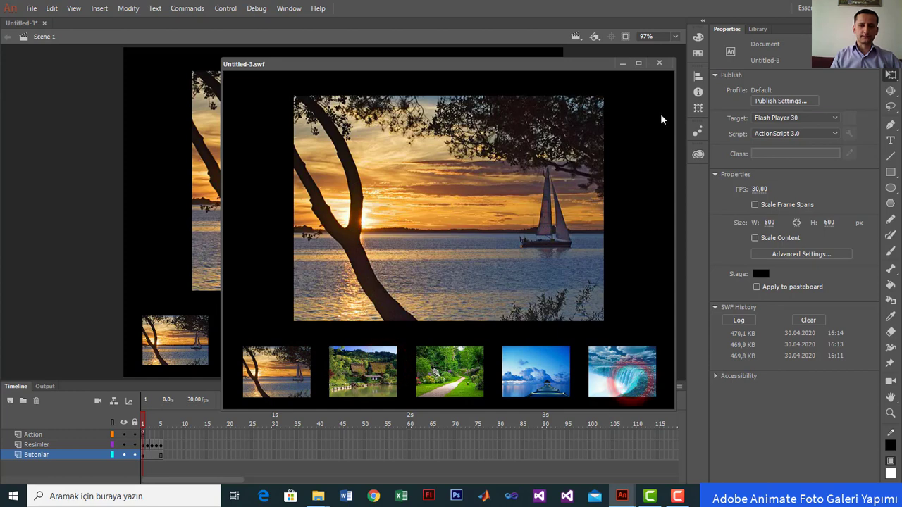
pyautogui.click(659, 64)
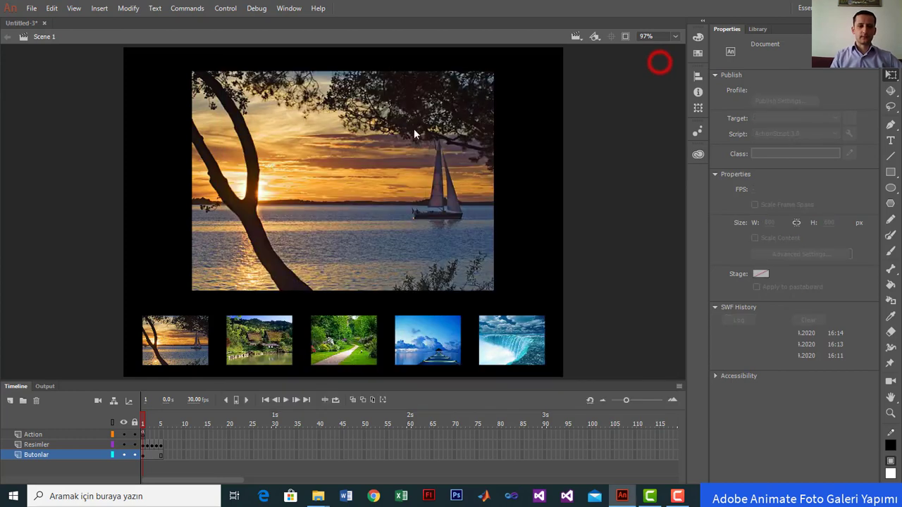
# - Add a Glow filter to the first thumbnail button, the sunset photo, and set its color to white
pyautogui.click(167, 358)
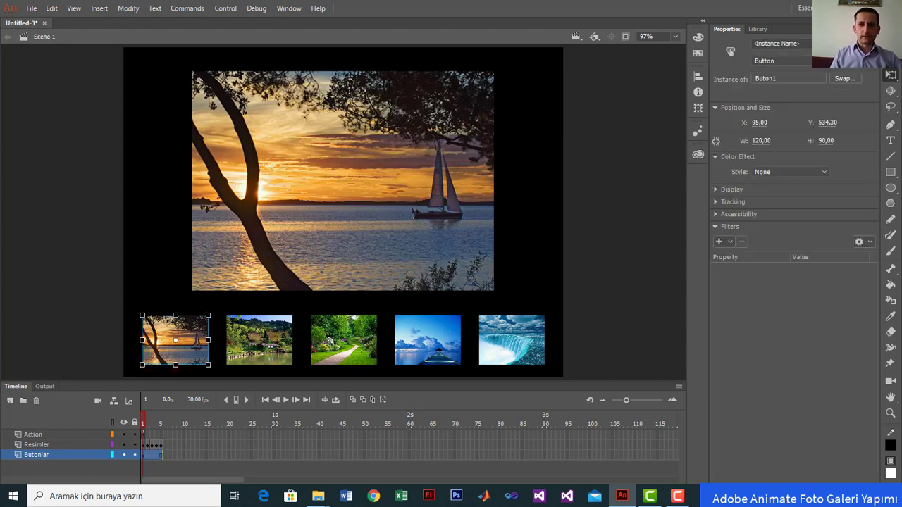
pyautogui.click(891, 63)
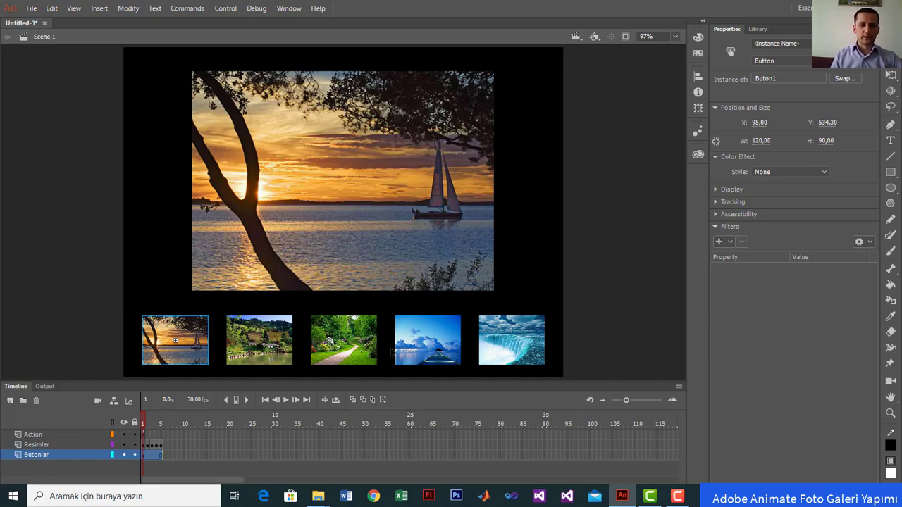
pyautogui.click(135, 319)
pyautogui.click(179, 328)
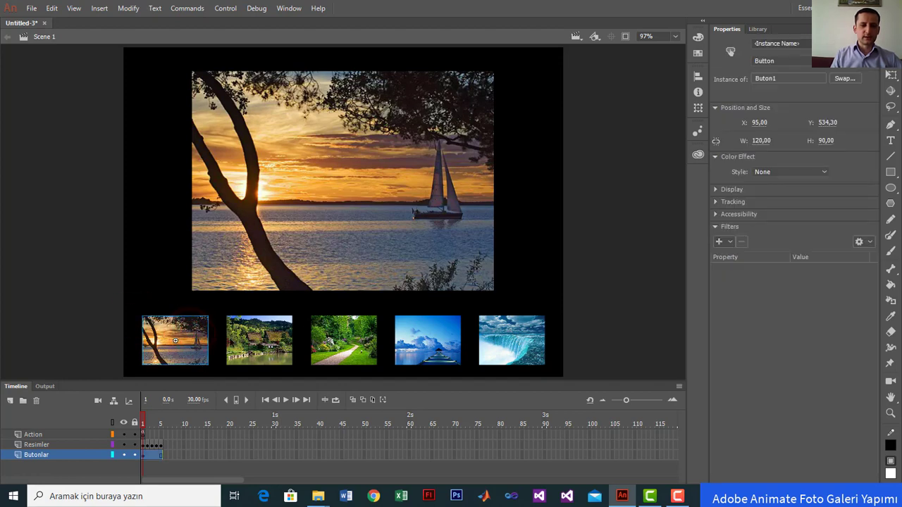
pyautogui.click(729, 243)
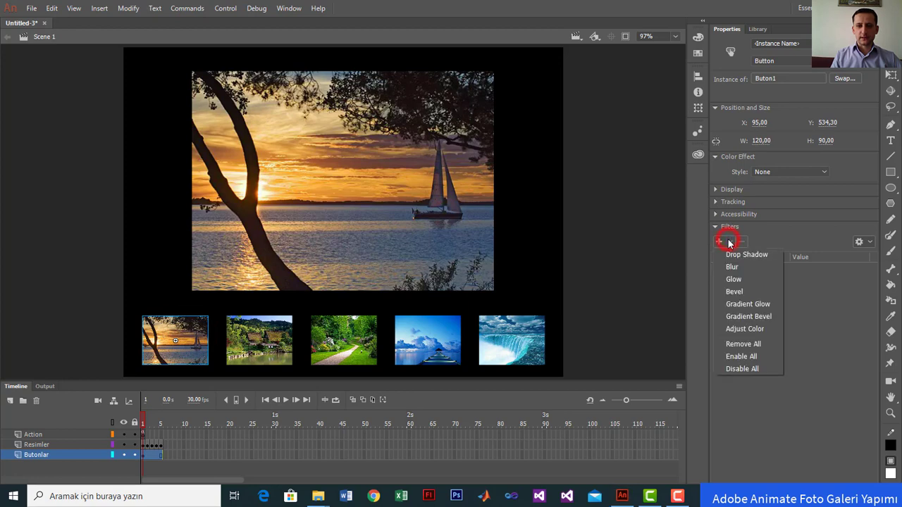
pyautogui.click(745, 278)
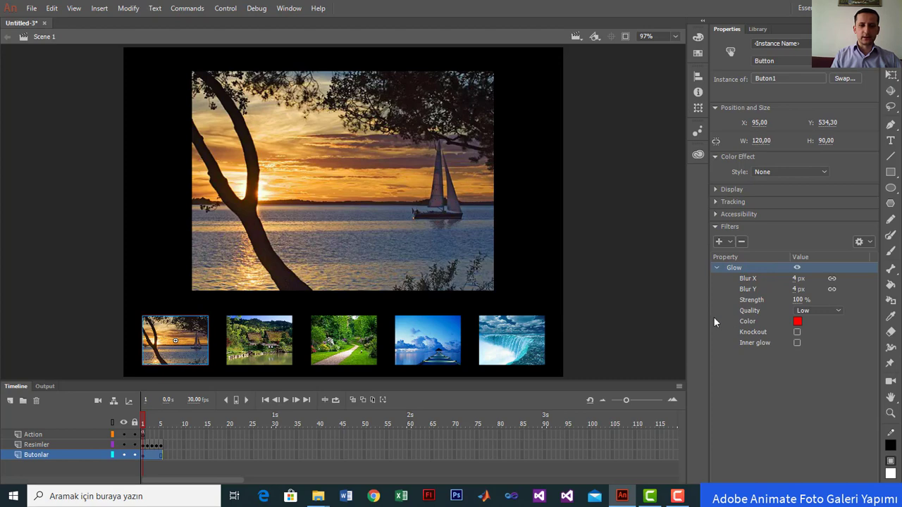
pyautogui.click(798, 323)
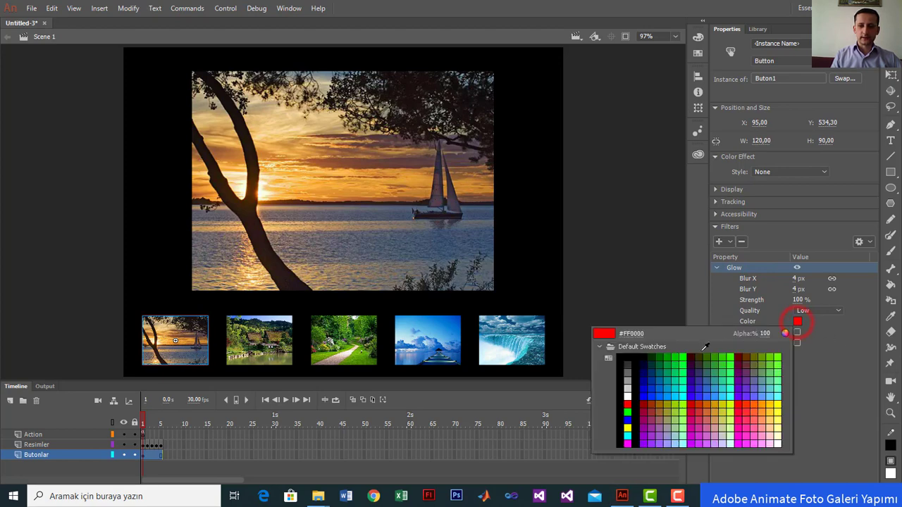
pyautogui.click(627, 397)
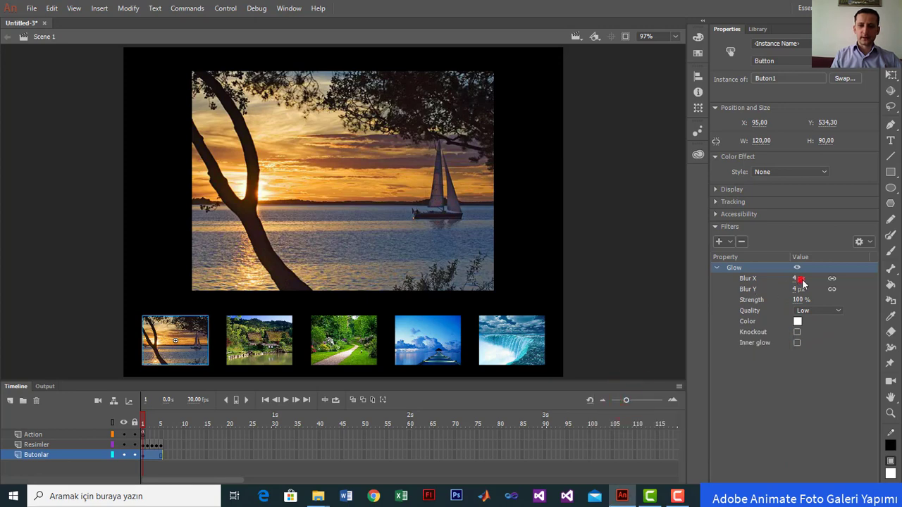
# - Set the horizontal and vertical blur of the sunset thumbnail's glow to 20 px
pyautogui.moveTo(802, 283); pyautogui.dragTo(814, 279)
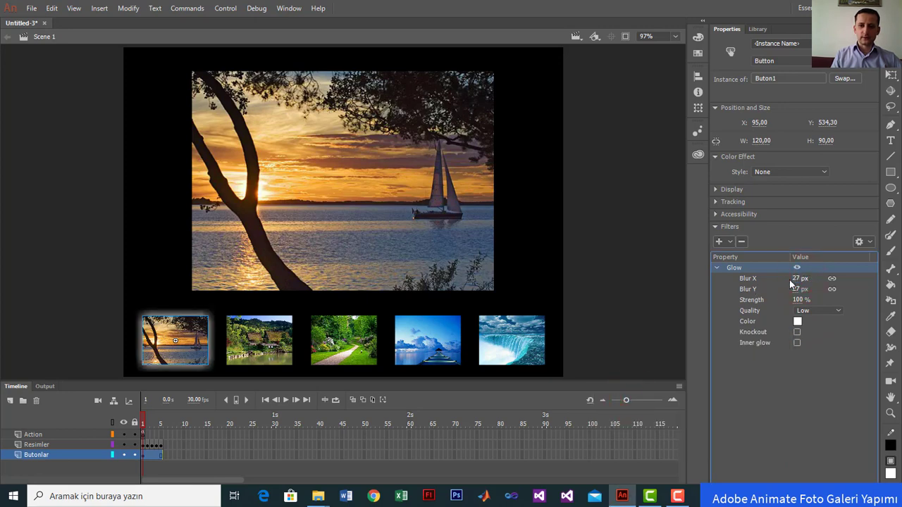
pyautogui.click(795, 281)
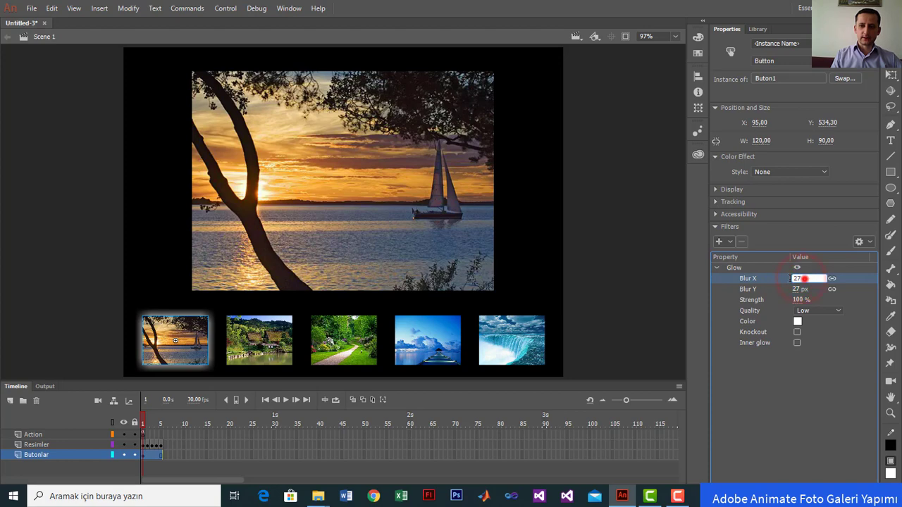
pyautogui.write('20')
pyautogui.press('Return')
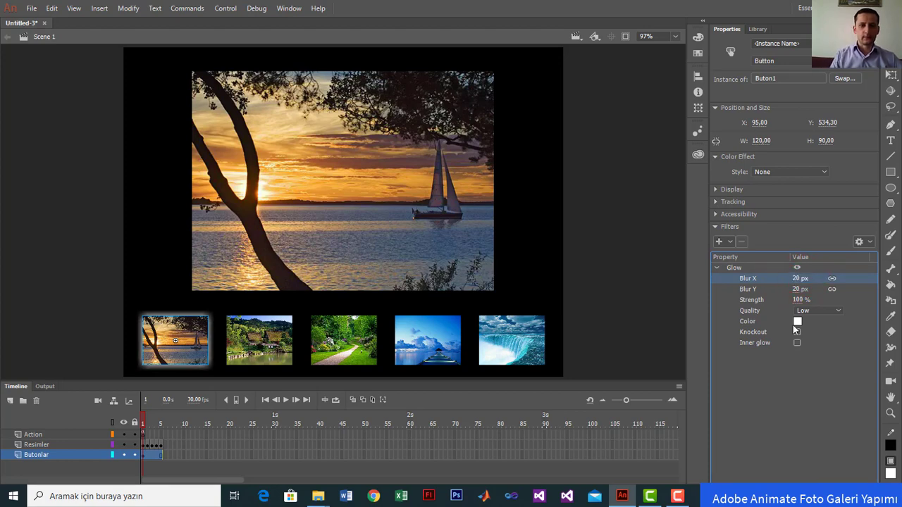
pyautogui.click(127, 294)
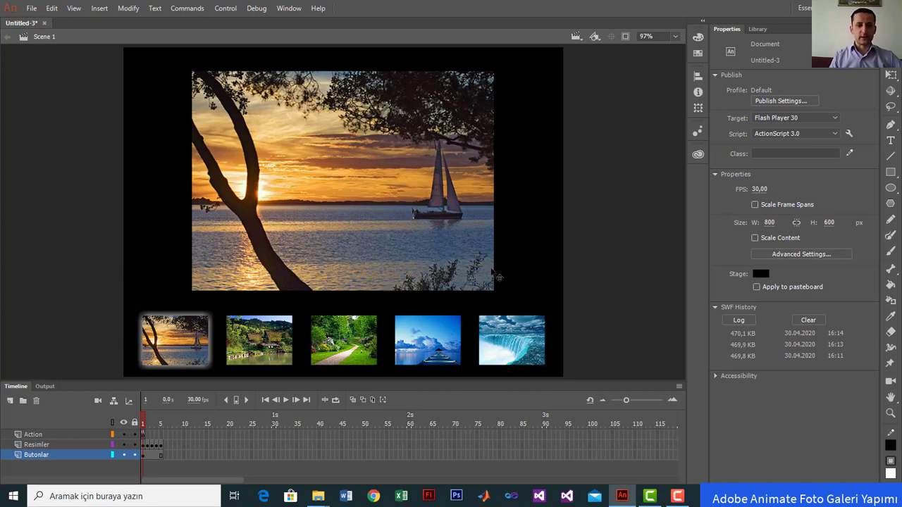
pyautogui.click(169, 331)
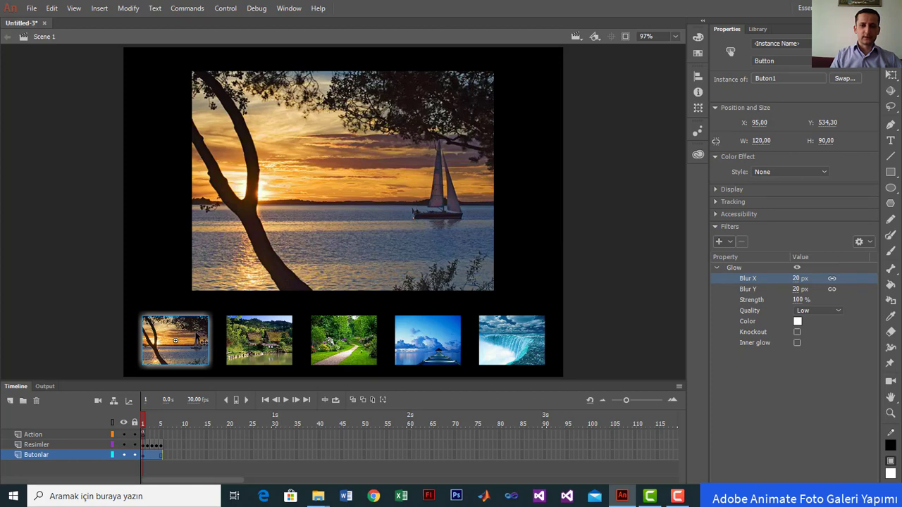
pyautogui.rightClick(197, 338)
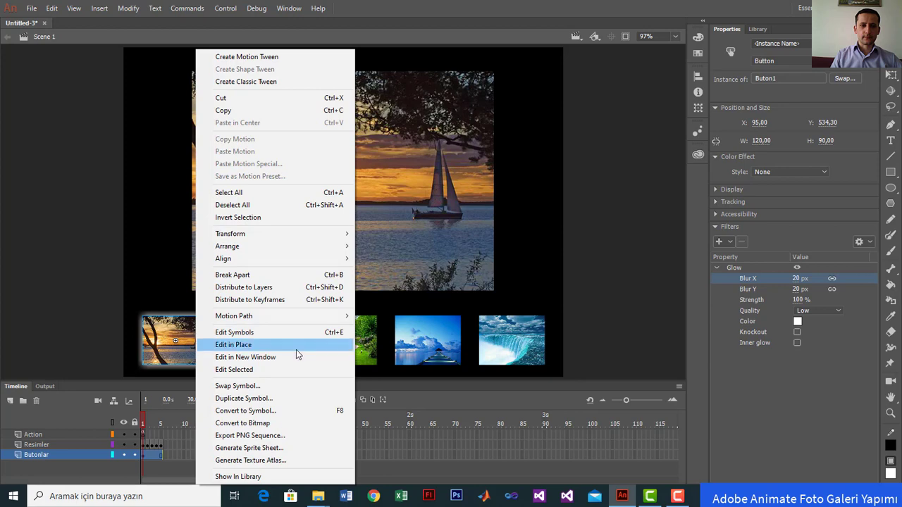
pyautogui.click(644, 308)
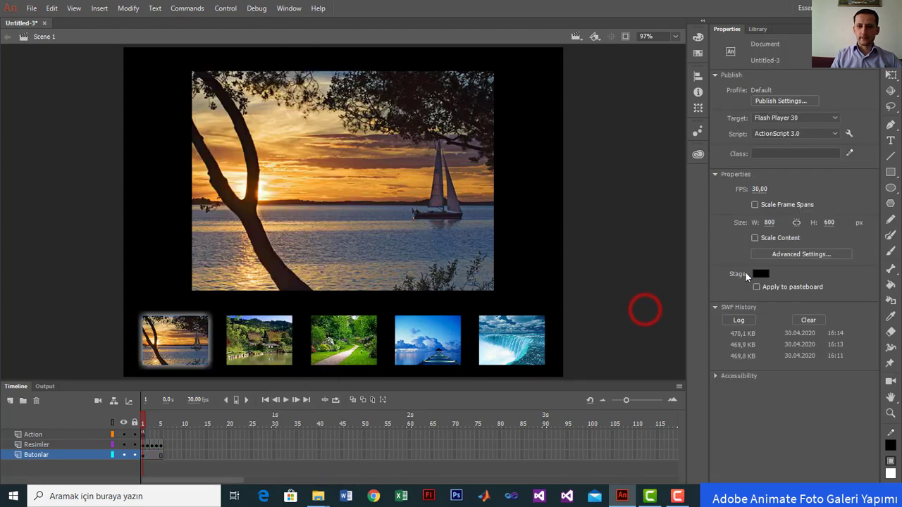
pyautogui.click(184, 325)
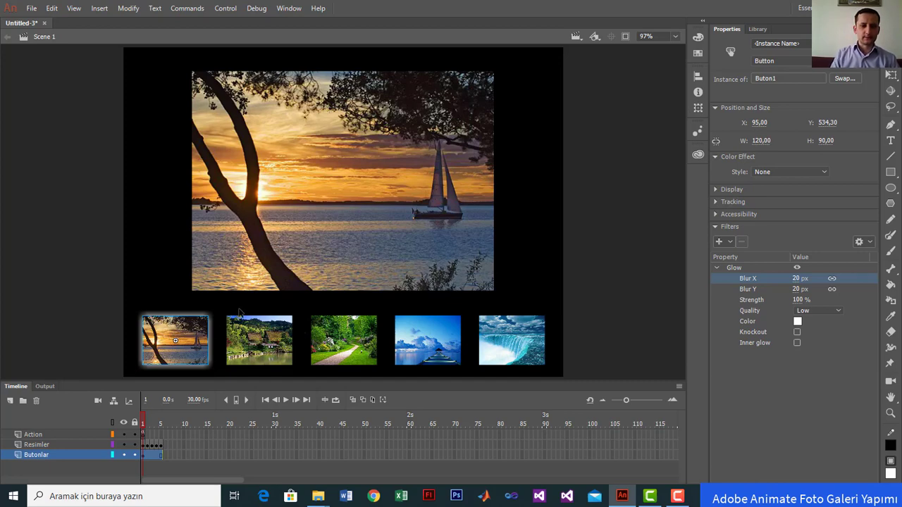
# - Select the other four thumbnail buttons together and give them a white Glow filter with a 20 px blur
pyautogui.moveTo(238, 309); pyautogui.dragTo(533, 377)
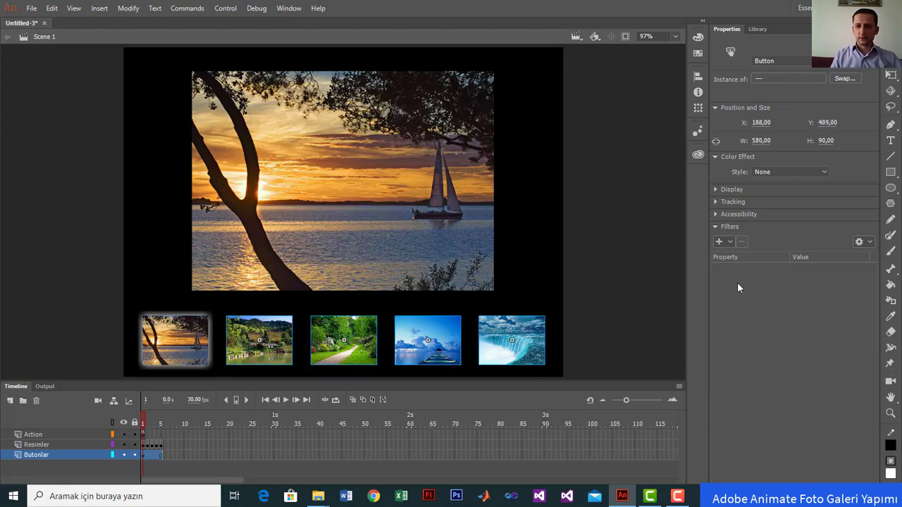
pyautogui.click(721, 242)
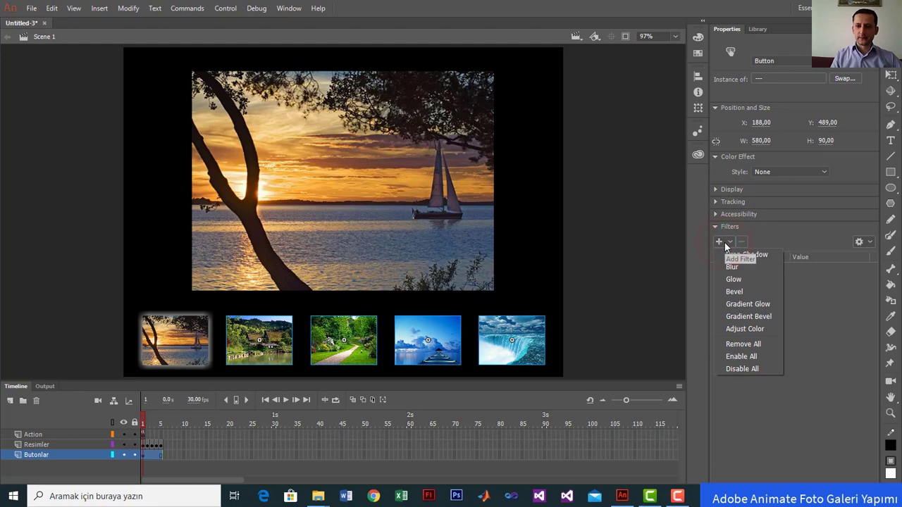
pyautogui.click(736, 280)
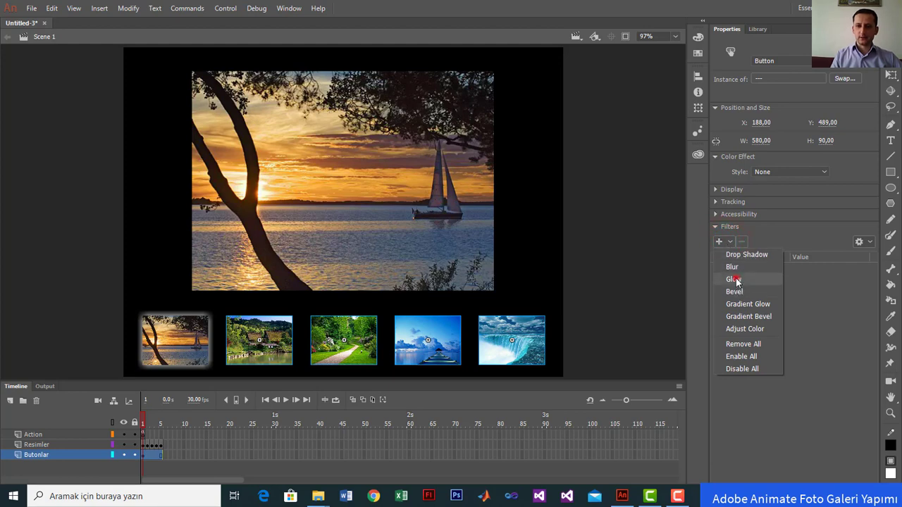
pyautogui.click(797, 322)
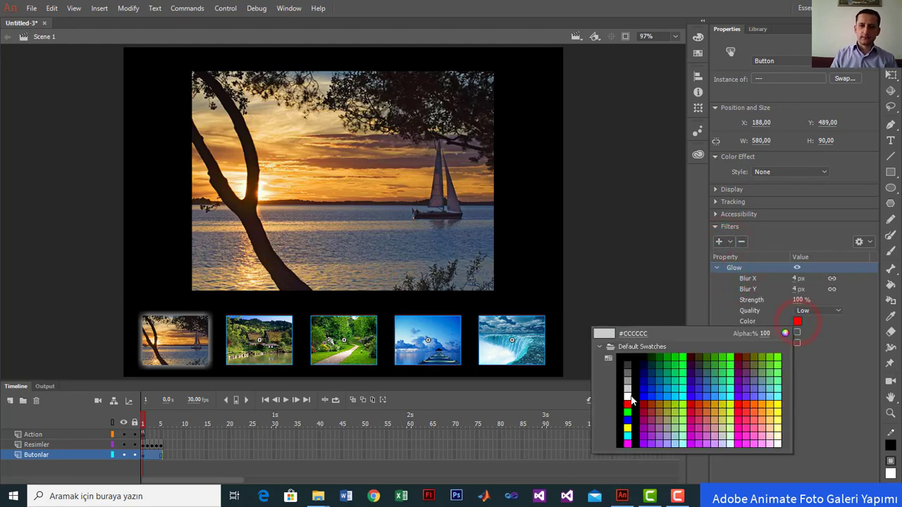
pyautogui.click(629, 398)
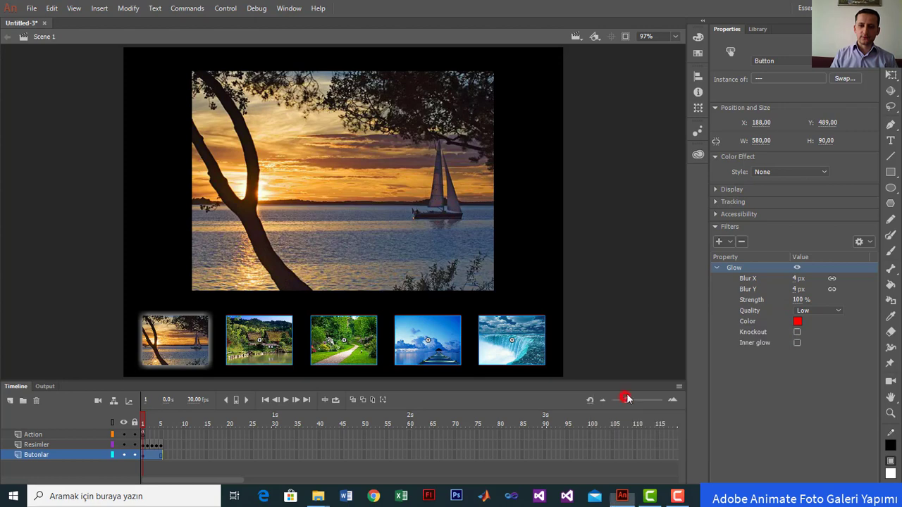
pyautogui.click(797, 279)
pyautogui.write('20')
pyautogui.press('Return')
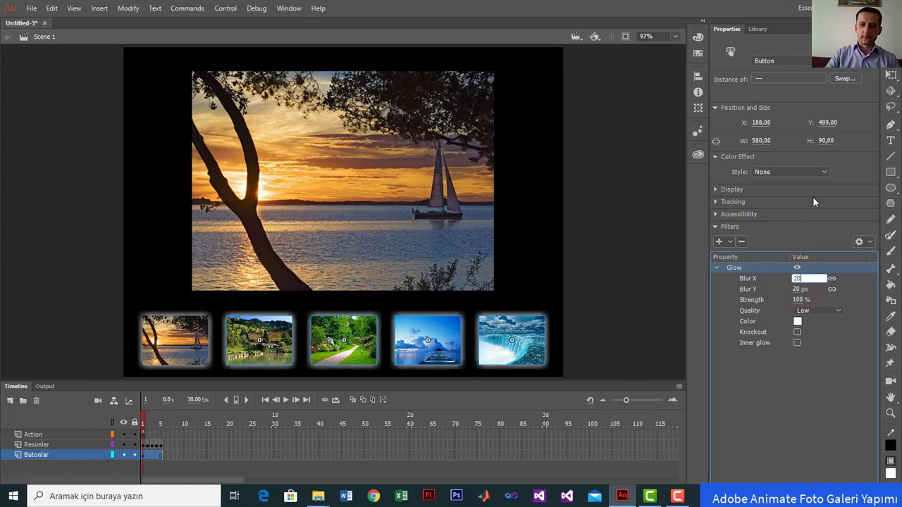
pyautogui.click(599, 295)
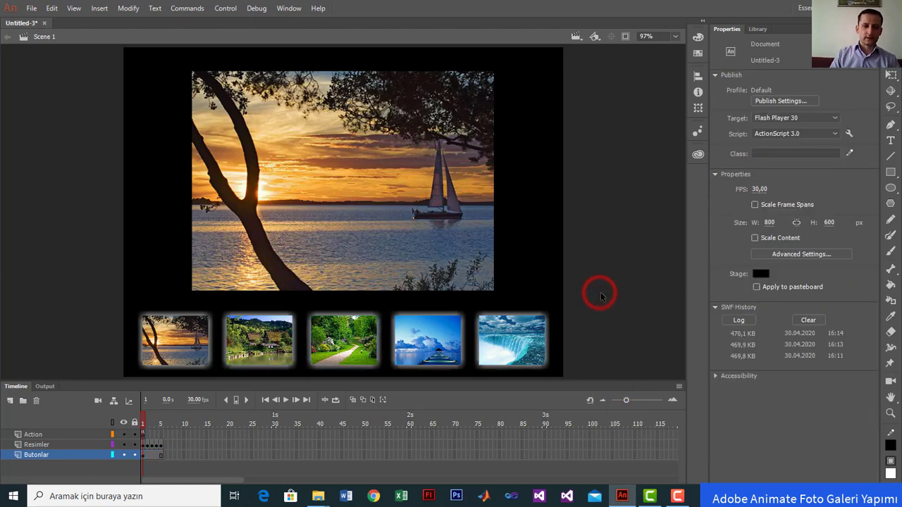
# - Test the movie and try the thumbnail buttons to check their glow together with the rollover effect
pyautogui.hotkey('ctrl', 'Return')
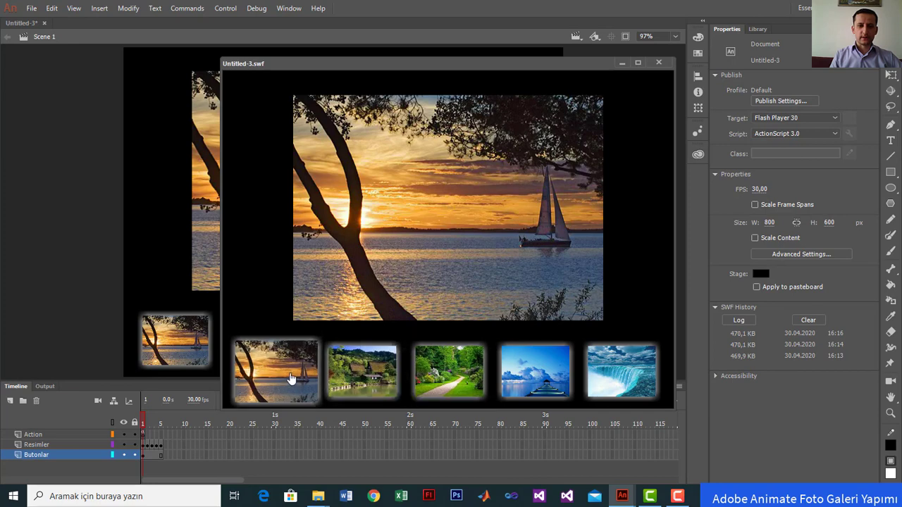
pyautogui.click(471, 372)
pyautogui.click(360, 368)
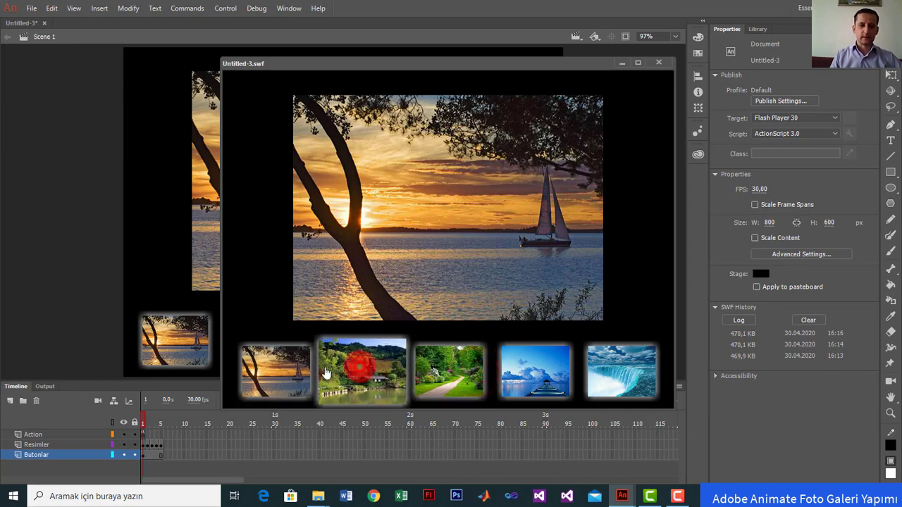
pyautogui.click(299, 363)
pyautogui.click(350, 364)
pyautogui.click(425, 367)
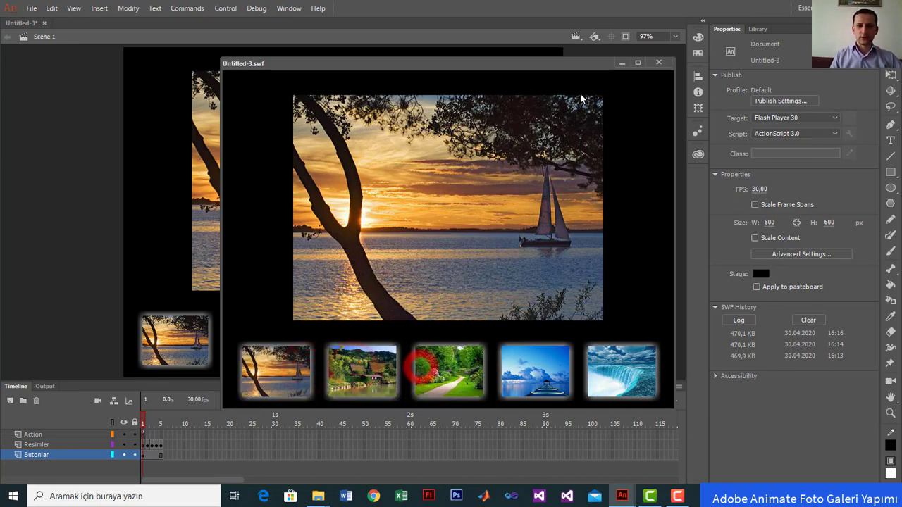
pyautogui.click(656, 62)
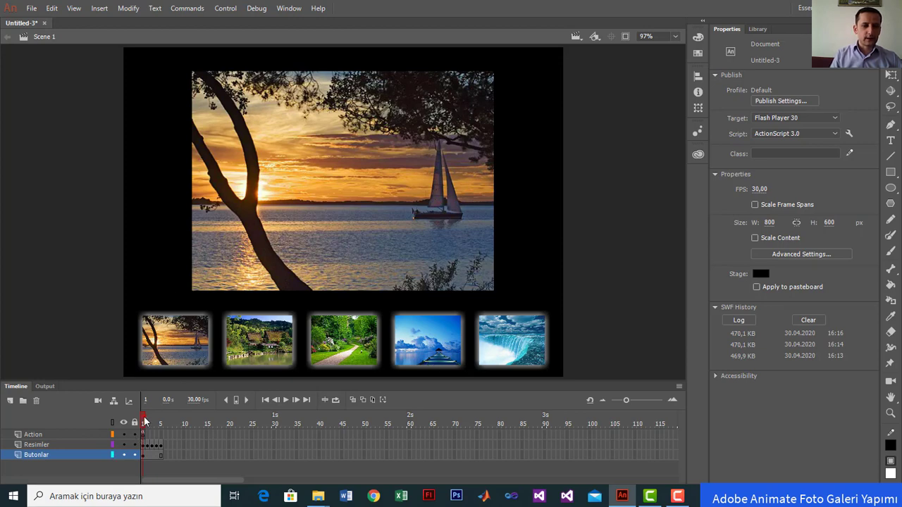
pyautogui.moveTo(145, 421)
pyautogui.mouseDown()
pyautogui.moveTo(162, 421)
pyautogui.moveTo(143, 420)
pyautogui.mouseUp()
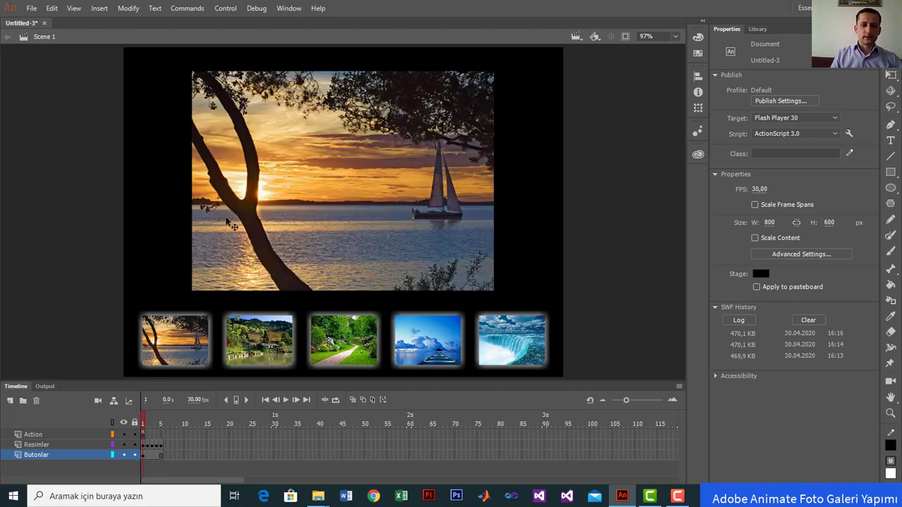
pyautogui.click(193, 343)
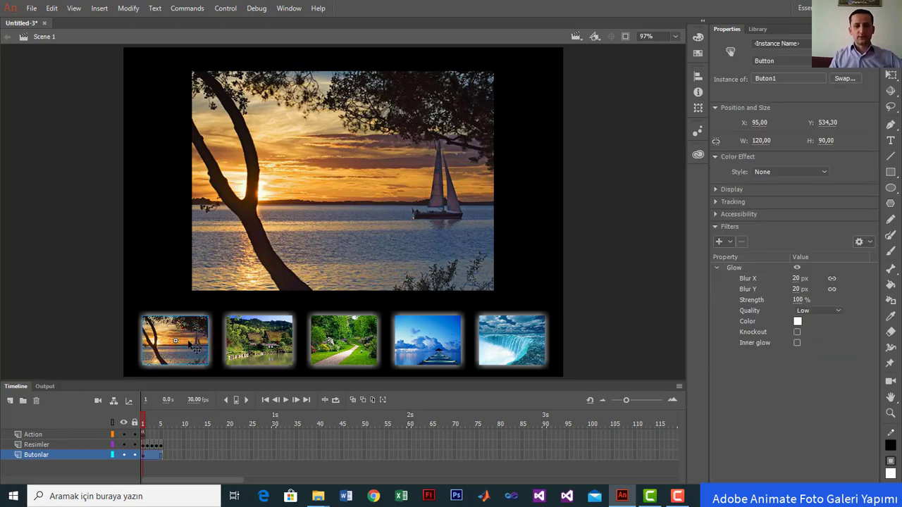
pyautogui.click(265, 337)
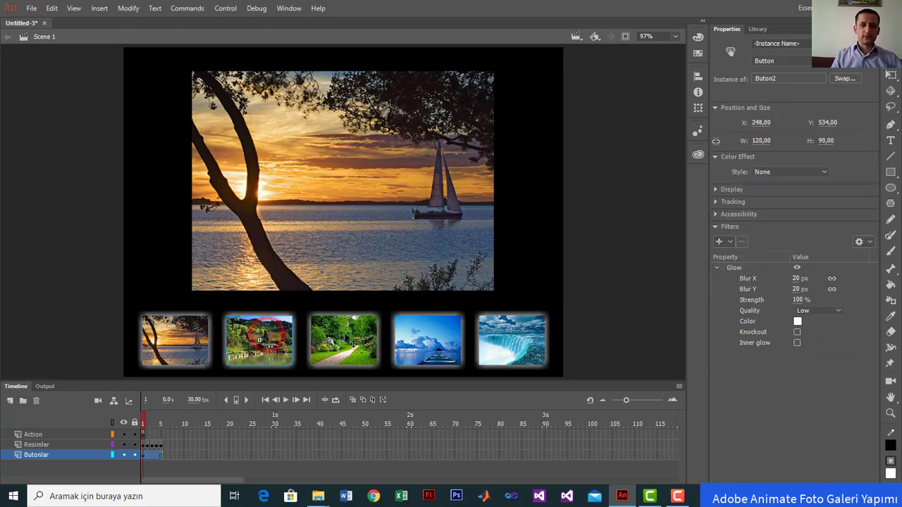
# - Give the first thumbnail button, the sunset photo, the instance name btn1
pyautogui.click(169, 337)
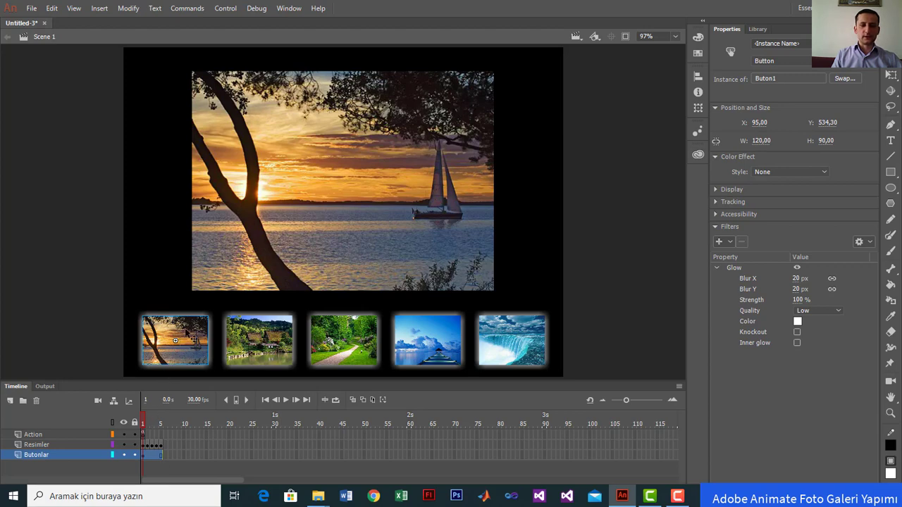
pyautogui.click(805, 43)
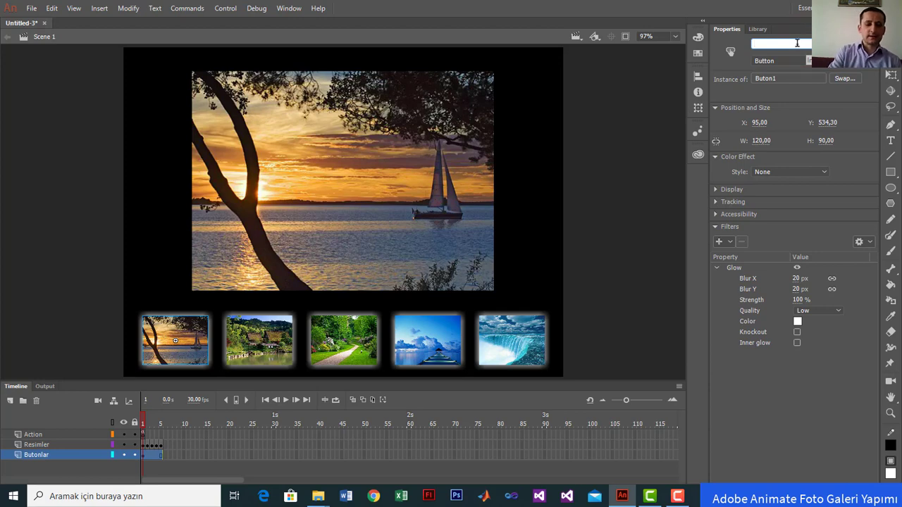
pyautogui.write('btn')
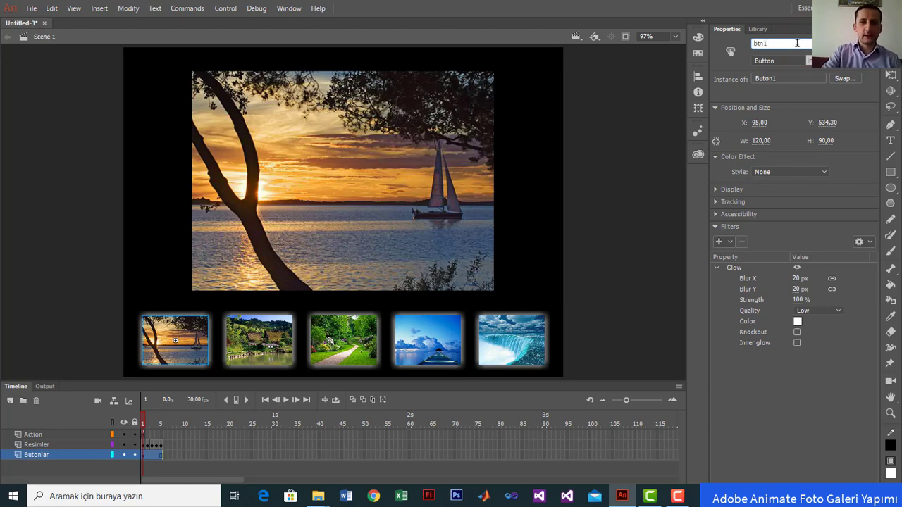
pyautogui.write('1')
pyautogui.press('Return')
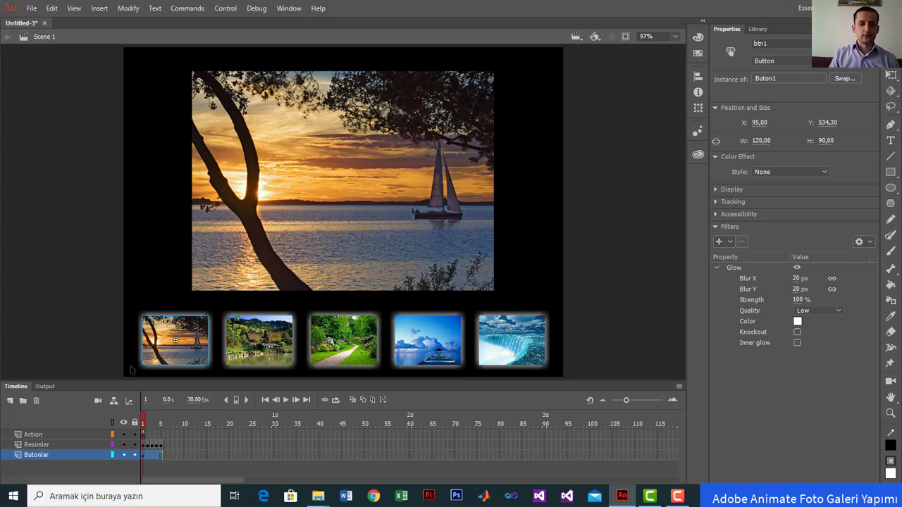
# - Give the second thumbnail button, the lakeside house photo, the instance name btn2
pyautogui.click(267, 353)
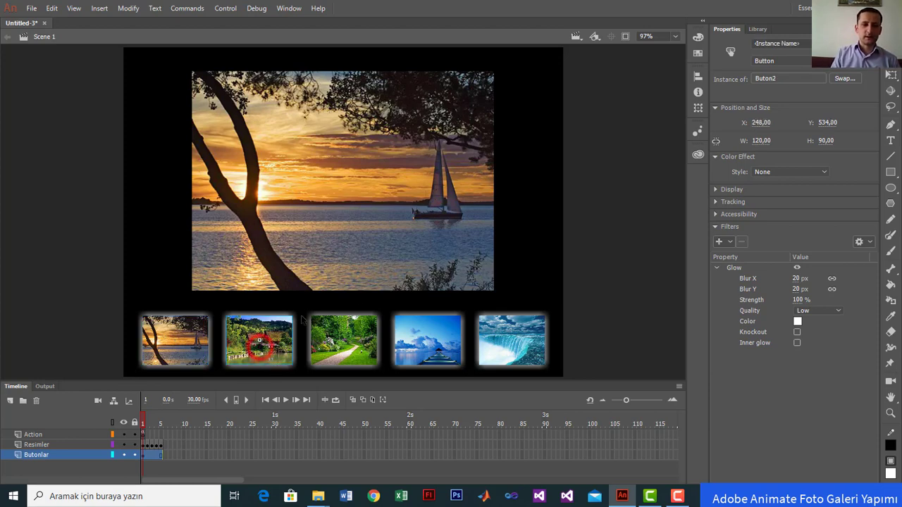
pyautogui.click(802, 43)
pyautogui.write('btn')
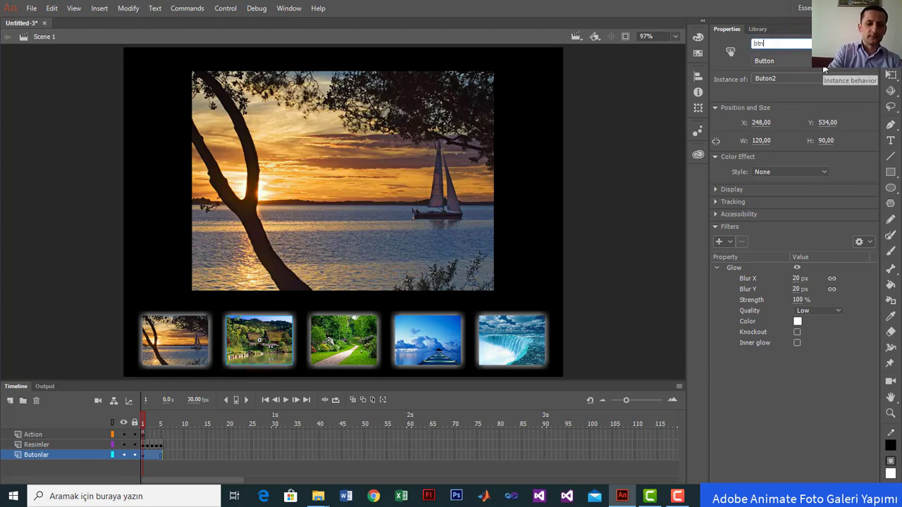
pyautogui.click(778, 43)
pyautogui.write('2')
pyautogui.press('Return')
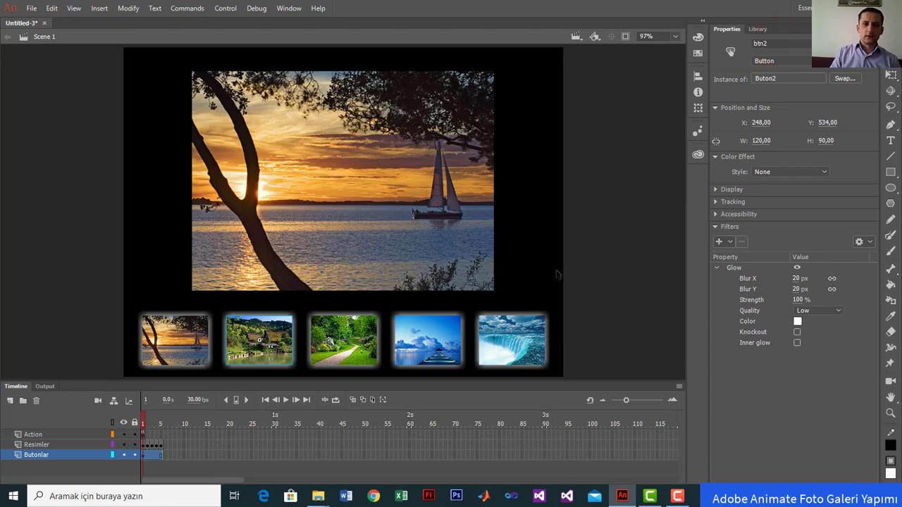
# - Give the third thumbnail button, the green garden path photo, the instance name btn3
pyautogui.click(345, 342)
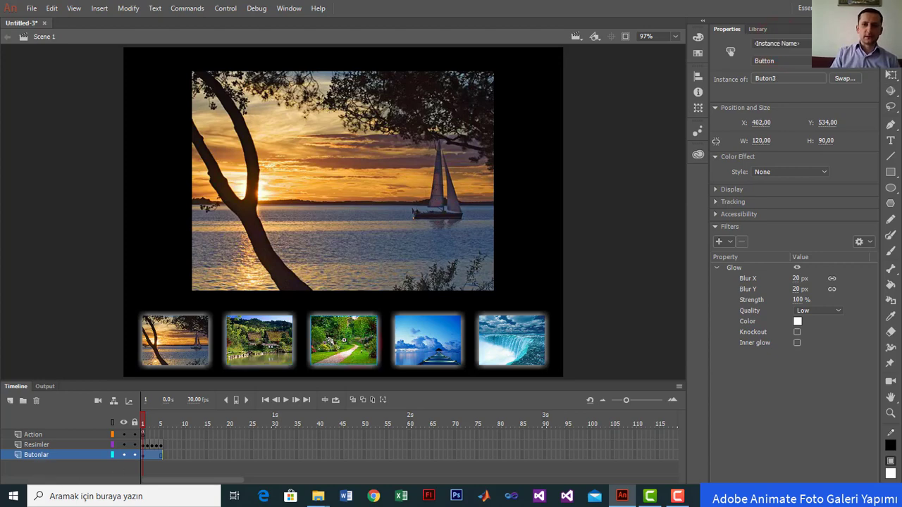
pyautogui.click(789, 43)
pyautogui.write('btn3')
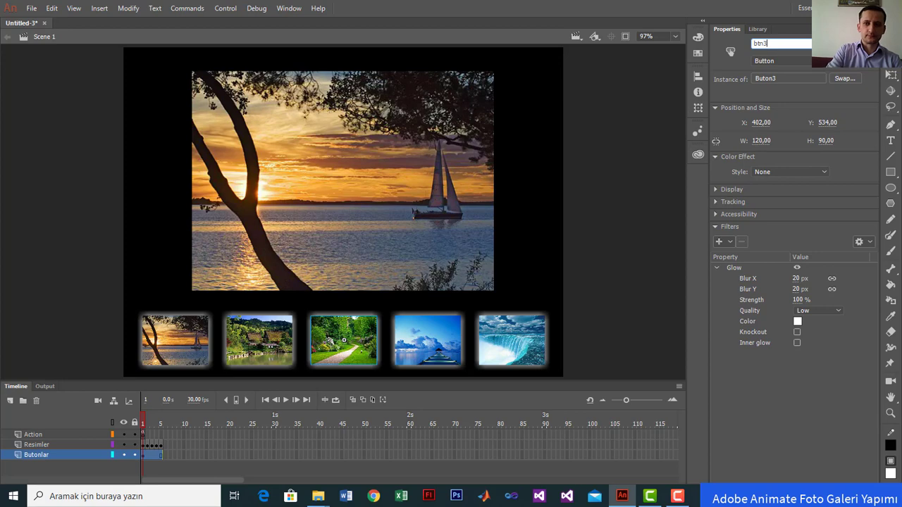
pyautogui.press('Return')
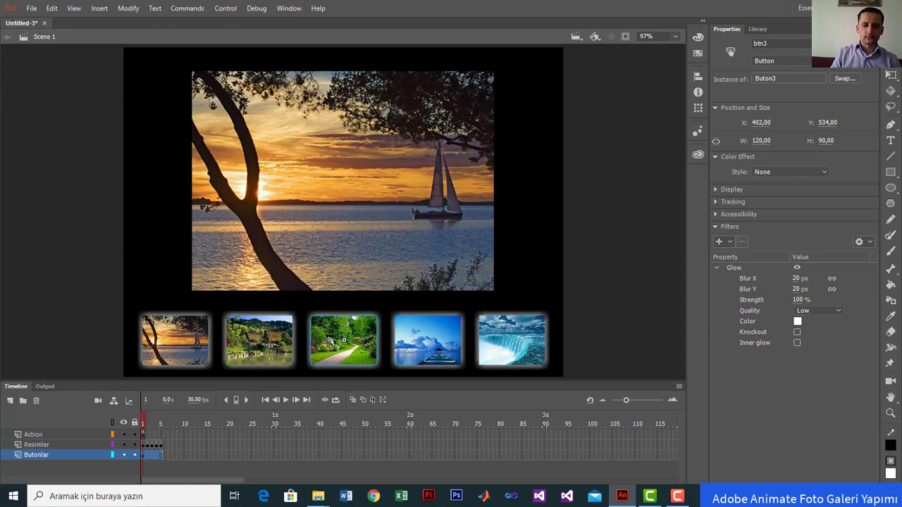
# - Name the blue pier thumbnail button instance btn4 and the waterfall thumbnail button instance btn5
pyautogui.click(416, 342)
pyautogui.click(796, 43)
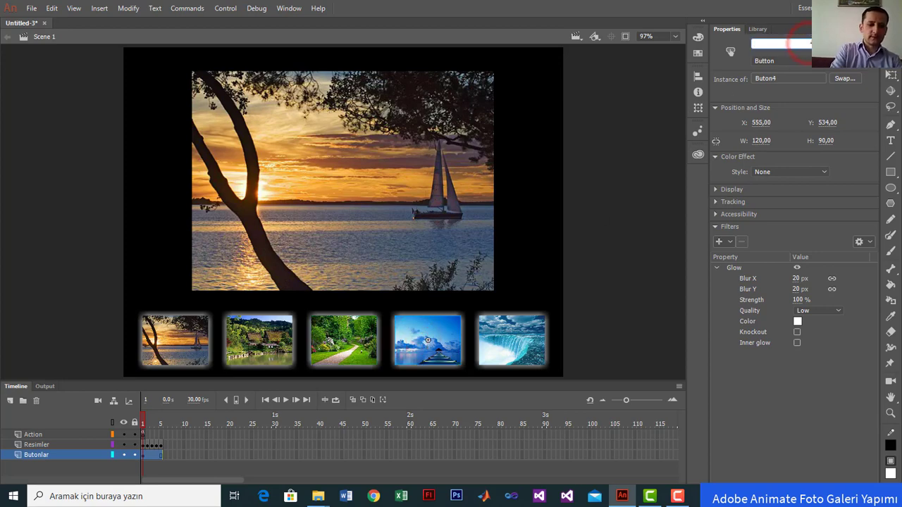
pyautogui.write('btn4')
pyautogui.press('Return')
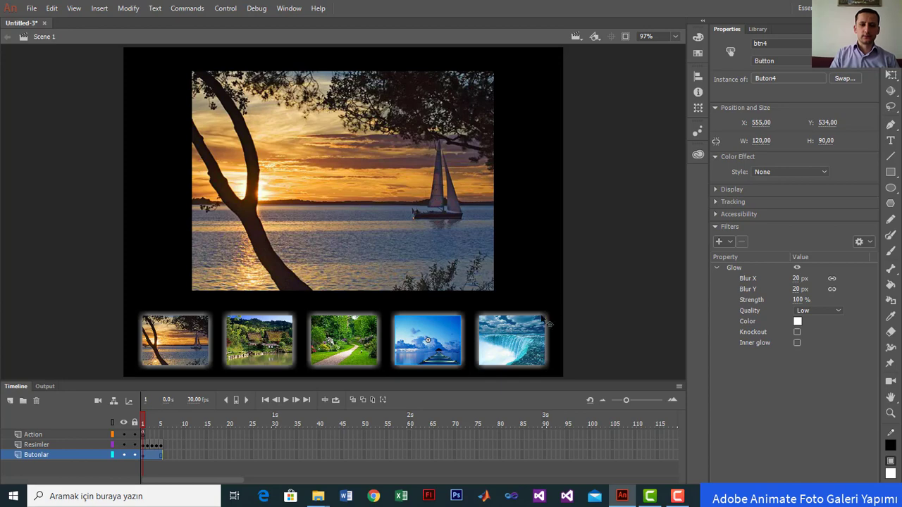
pyautogui.click(512, 340)
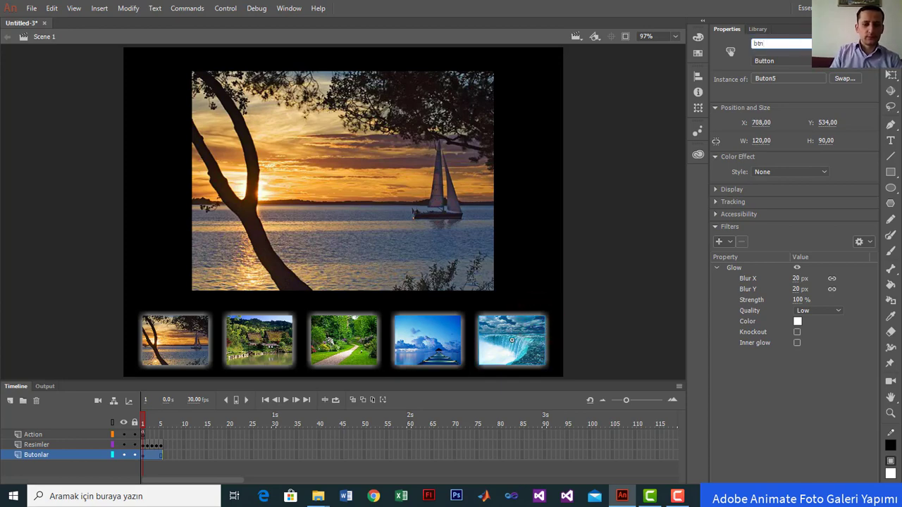
pyautogui.press('Return')
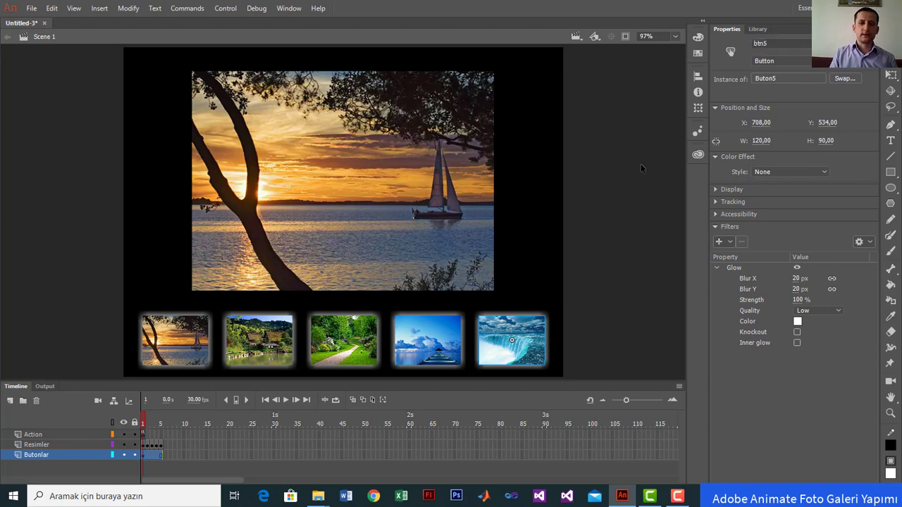
pyautogui.click(758, 29)
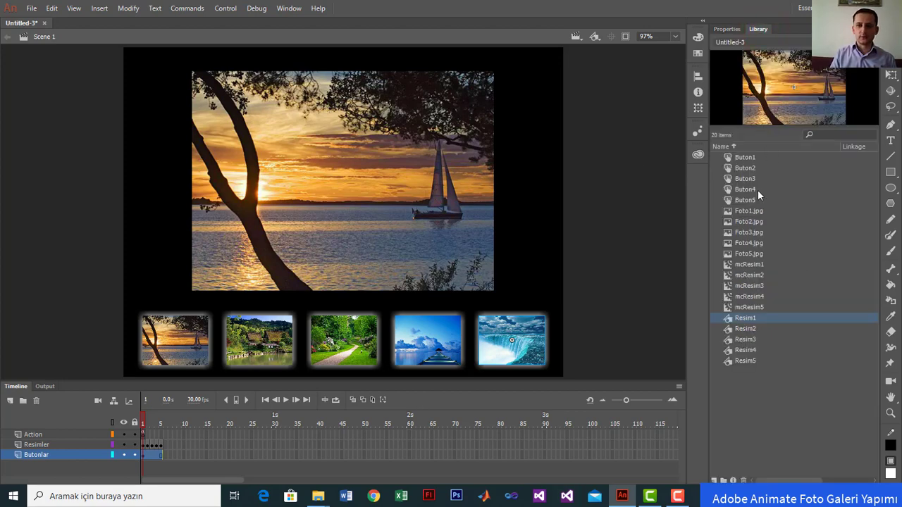
pyautogui.click(727, 28)
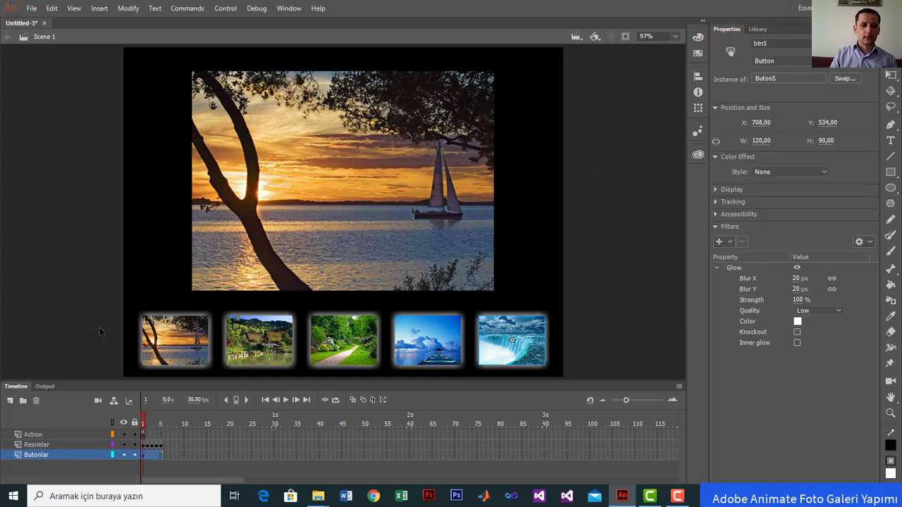
pyautogui.click(70, 316)
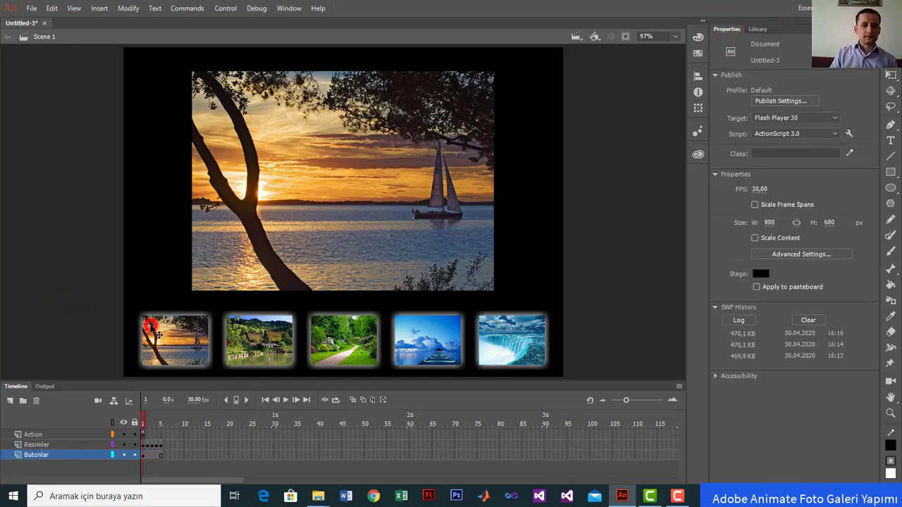
pyautogui.click(157, 335)
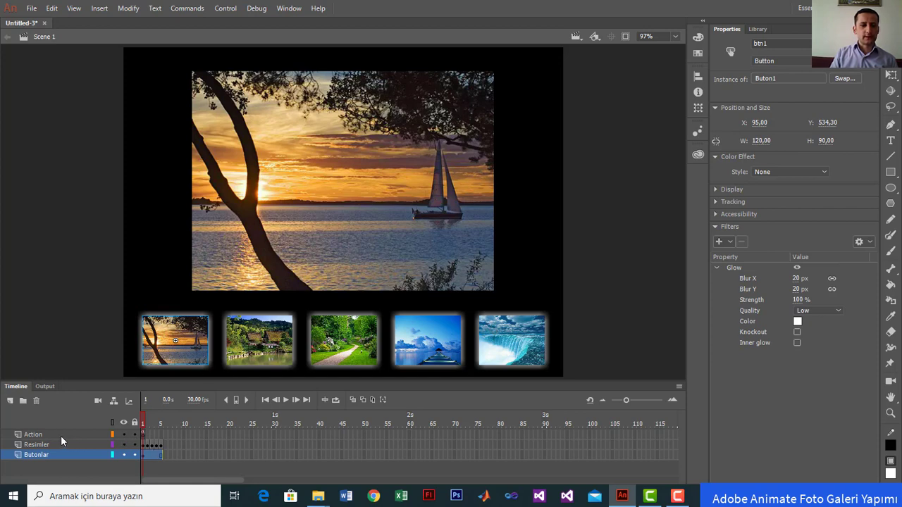
# - Open the script of the Action layer's first frame and begin a statement with "btn1." on line 3, leaving a blank line below stop();
pyautogui.click(143, 435)
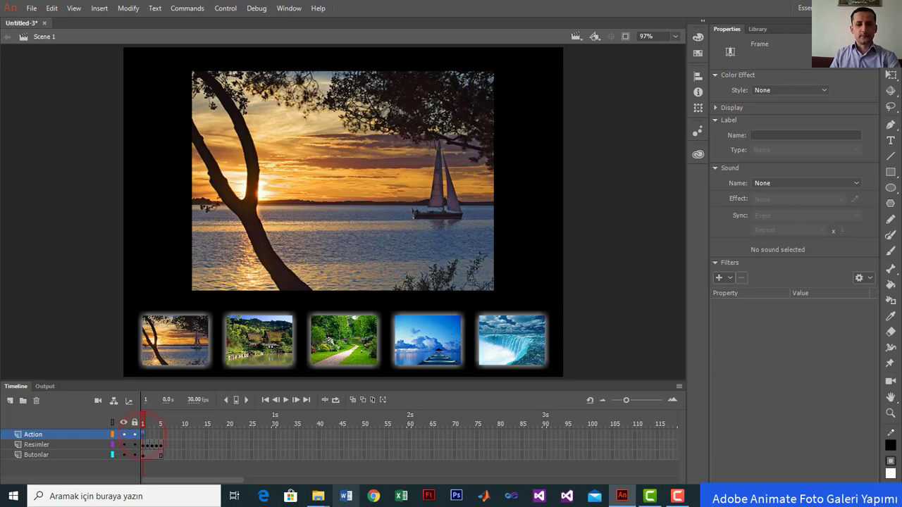
pyautogui.press('F9')
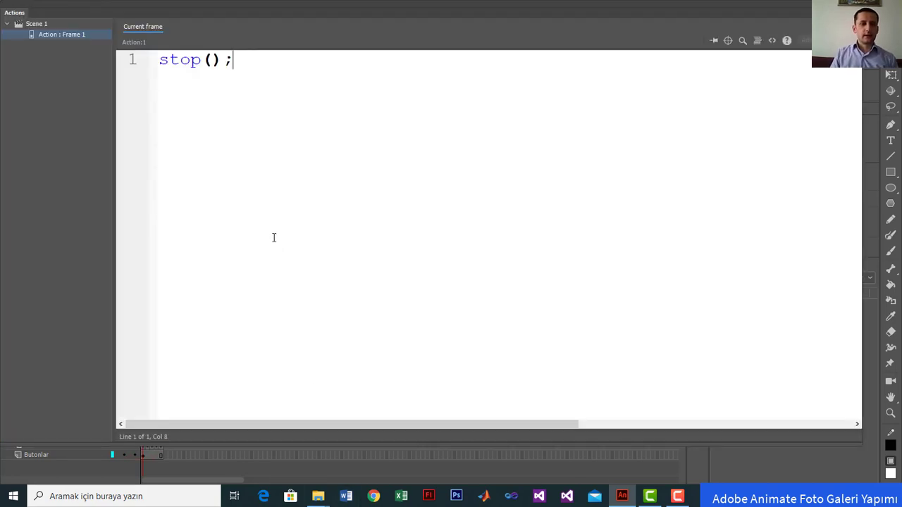
pyautogui.press('Return')
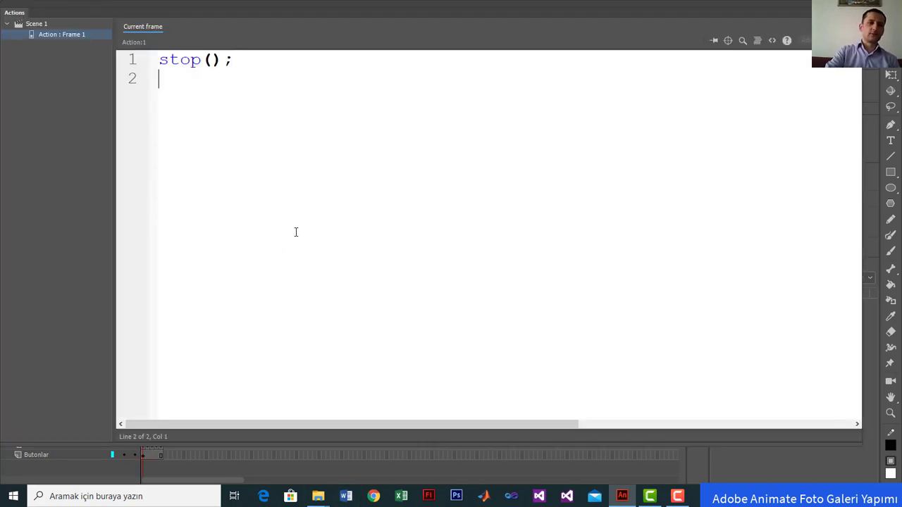
pyautogui.press('Return')
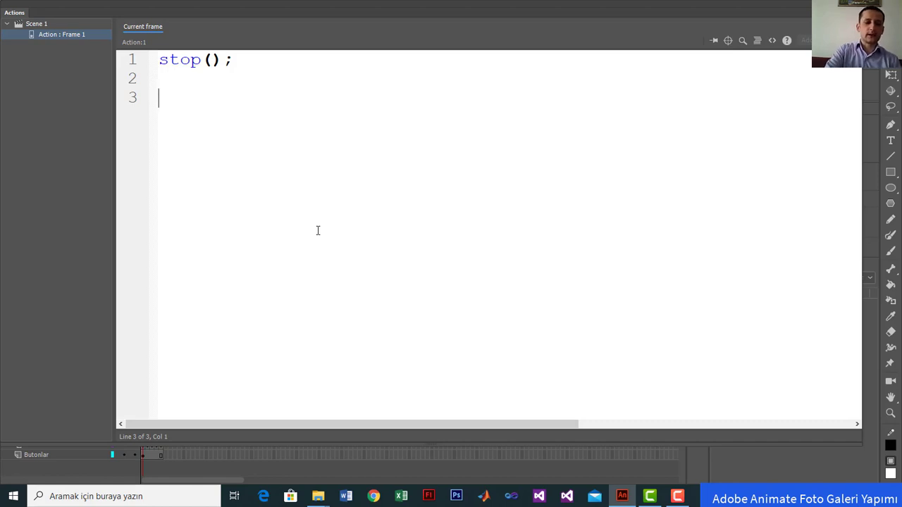
pyautogui.write('btn')
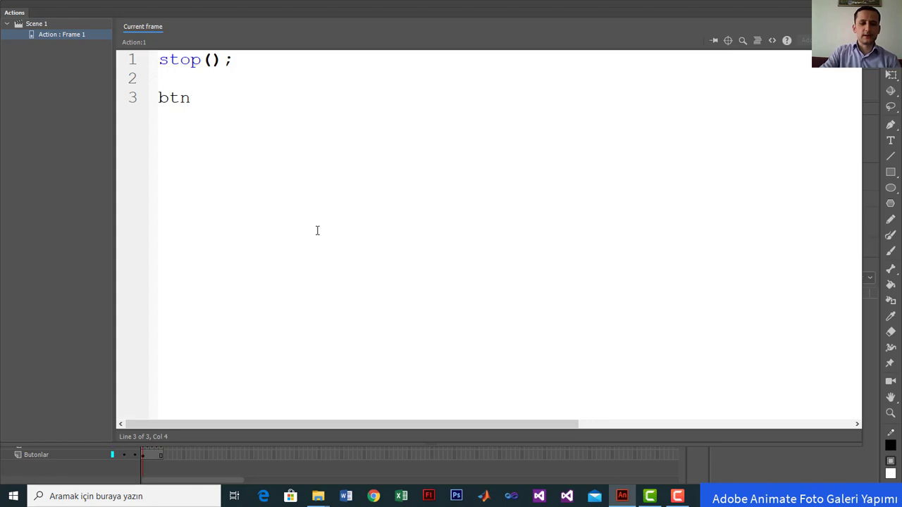
pyautogui.write('1.')
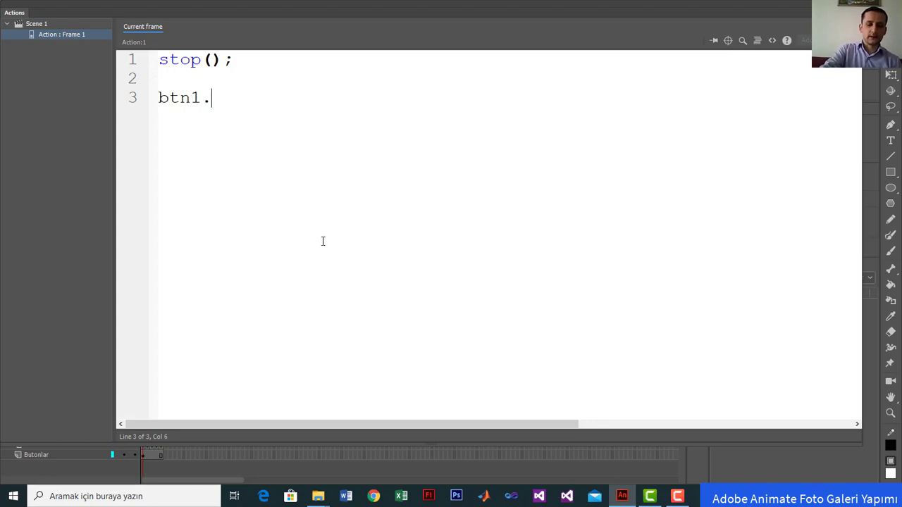
# - Extend the btn1 line in the frame 1 script with addEventListener(MouseEvent.CLICK, as the start of a click listener
pyautogui.write('ad')
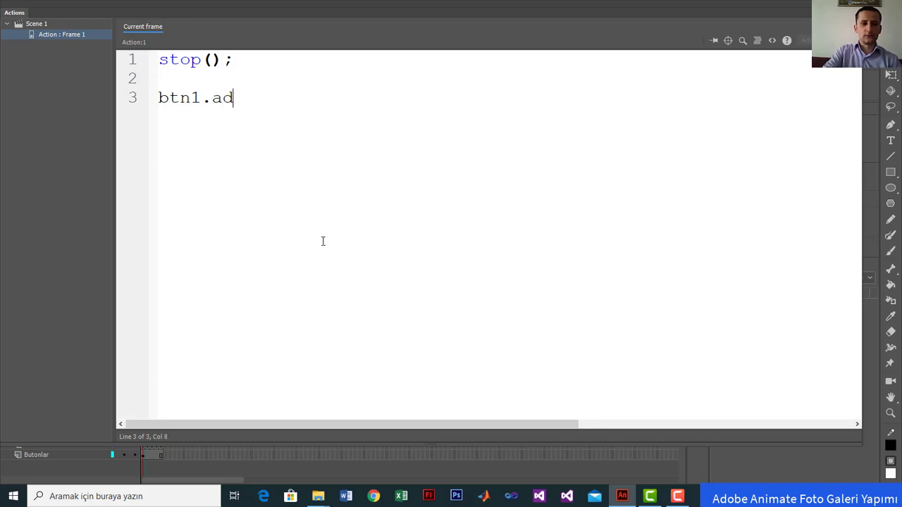
pyautogui.write('d')
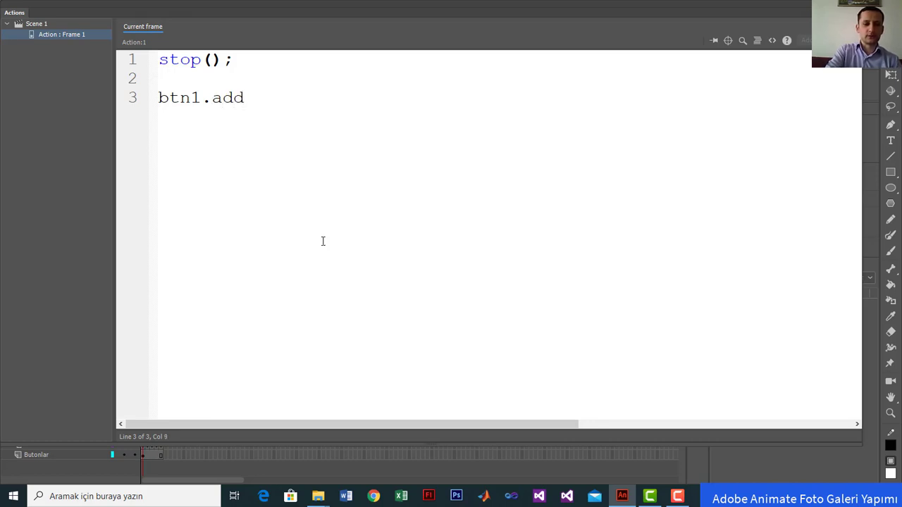
pyautogui.write('EventListener(MouseEvent.')
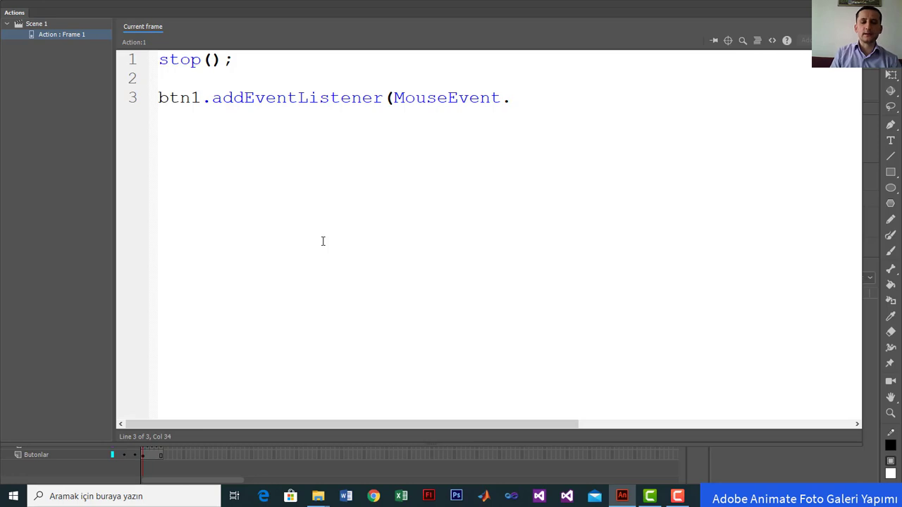
pyautogui.write('CL')
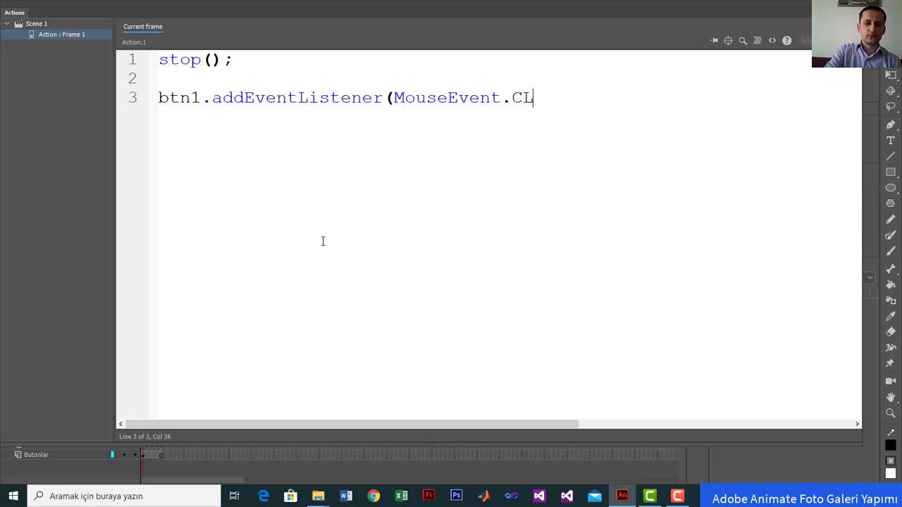
pyautogui.write('IC')
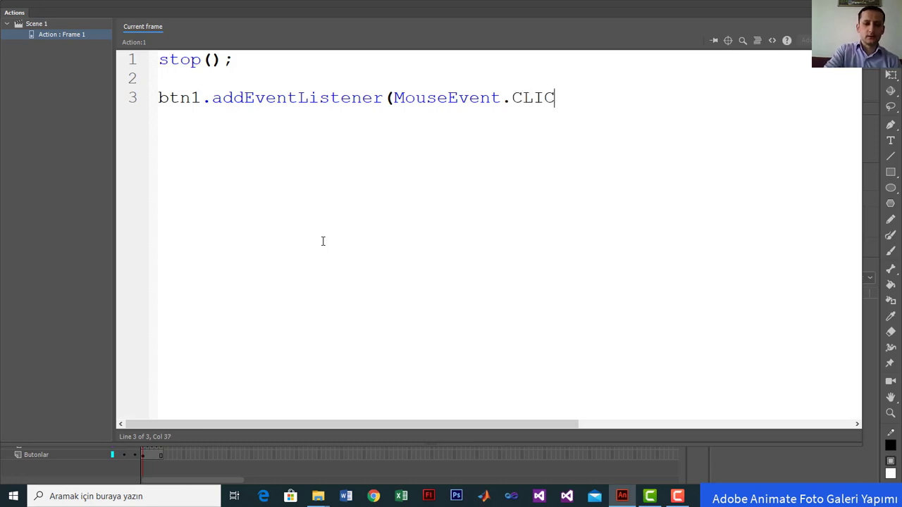
pyautogui.write('K')
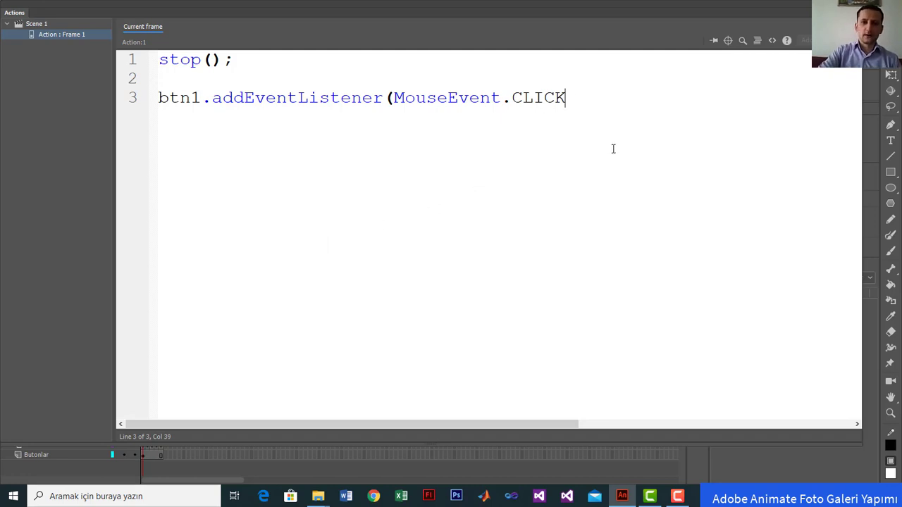
pyautogui.write(',')
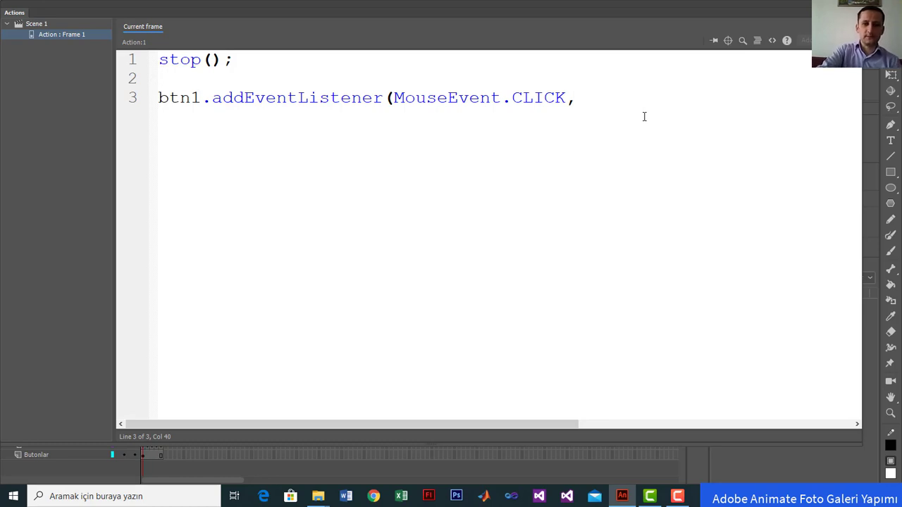
# - Finish the btn1 listener statement with gitResim1 as its handler function, closed with ); and followed by a new line
pyautogui.write('git')
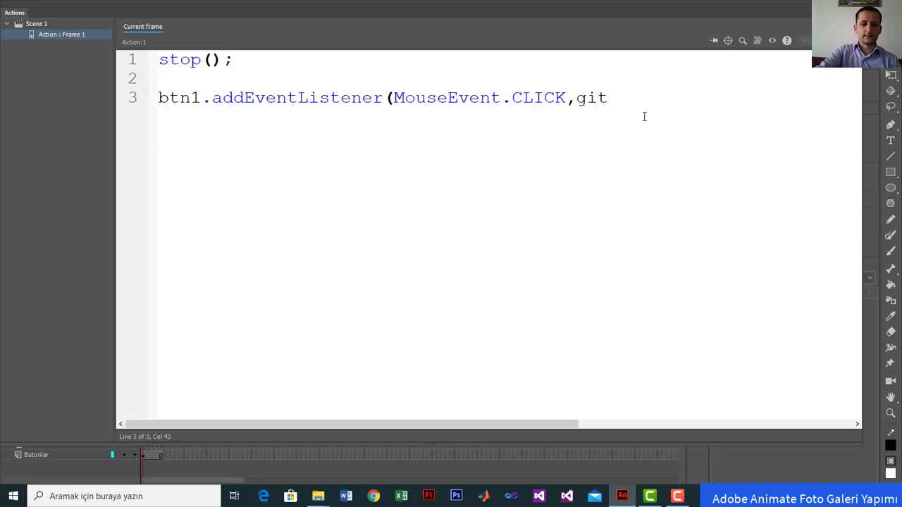
pyautogui.write('Sayfa')
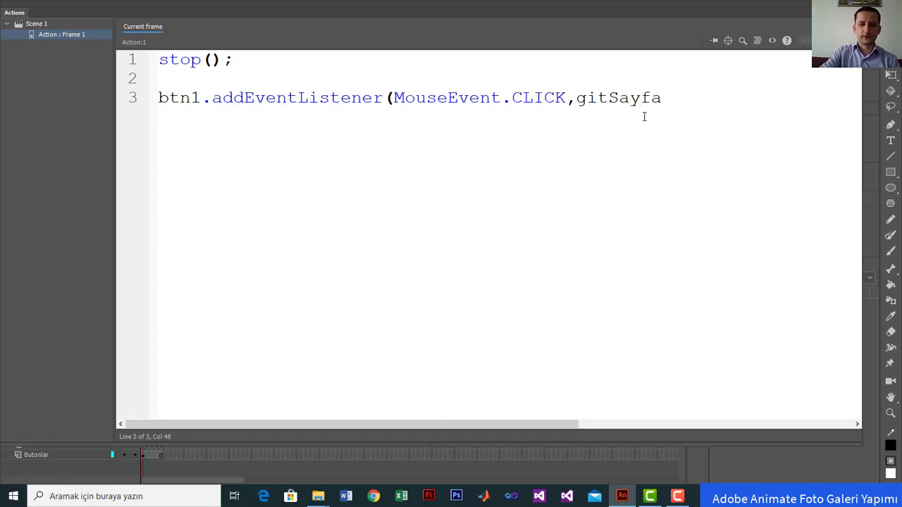
pyautogui.press('BackSpace')
pyautogui.press('BackSpace')
pyautogui.press('BackSpace')
pyautogui.press('BackSpace')
pyautogui.press('BackSpace')
pyautogui.write('Res')
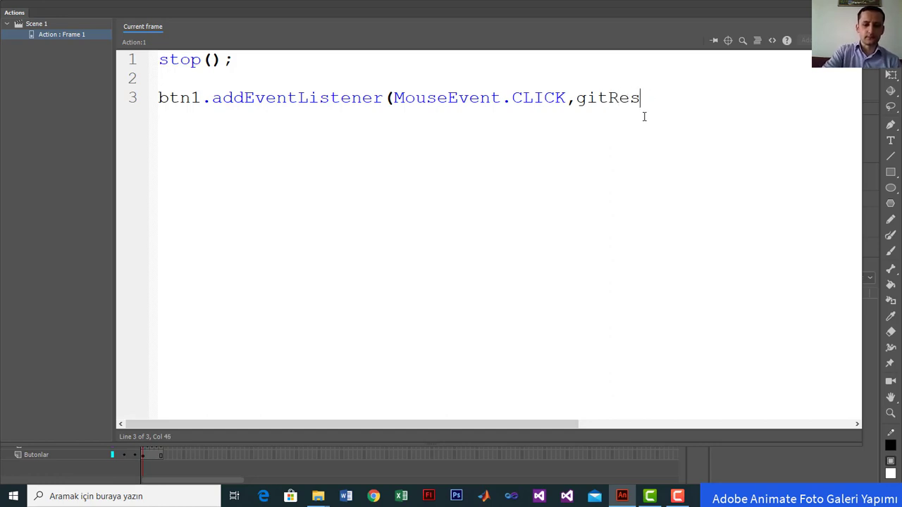
pyautogui.write('im1')
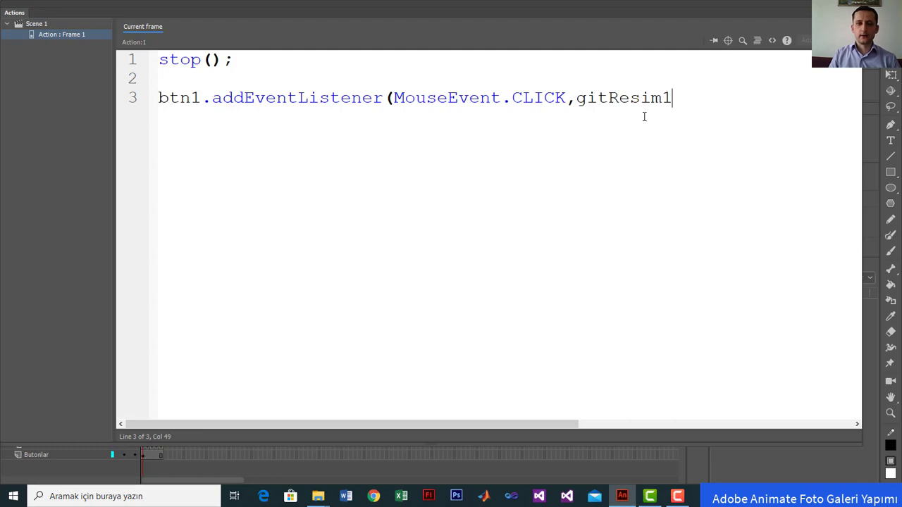
pyautogui.write(');')
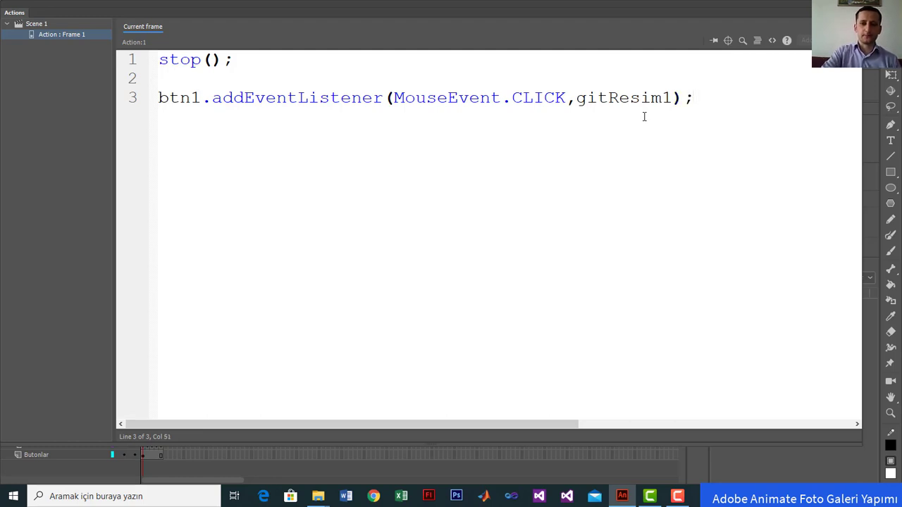
pyautogui.press('Return')
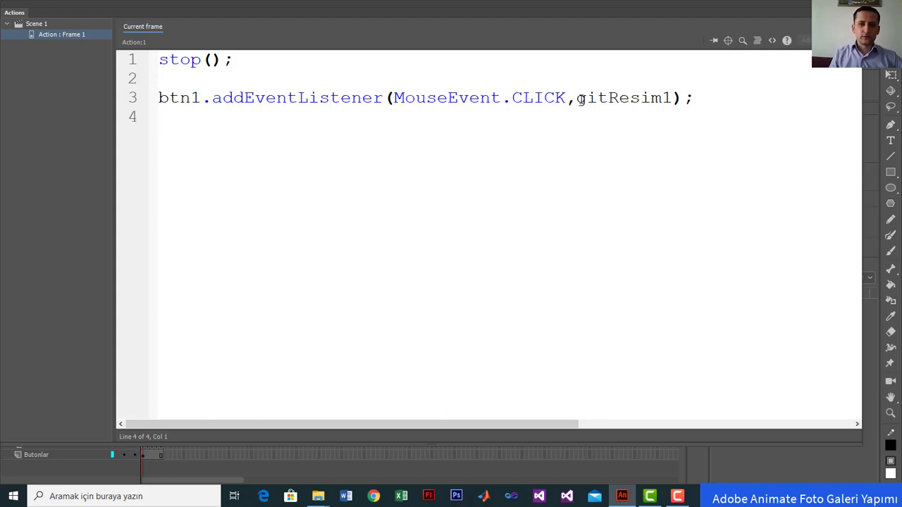
# - Below the listener, after a blank line, declare function gitResim1 with the parameter Event:MouseEvent
pyautogui.moveTo(576, 99); pyautogui.dragTo(671, 103)
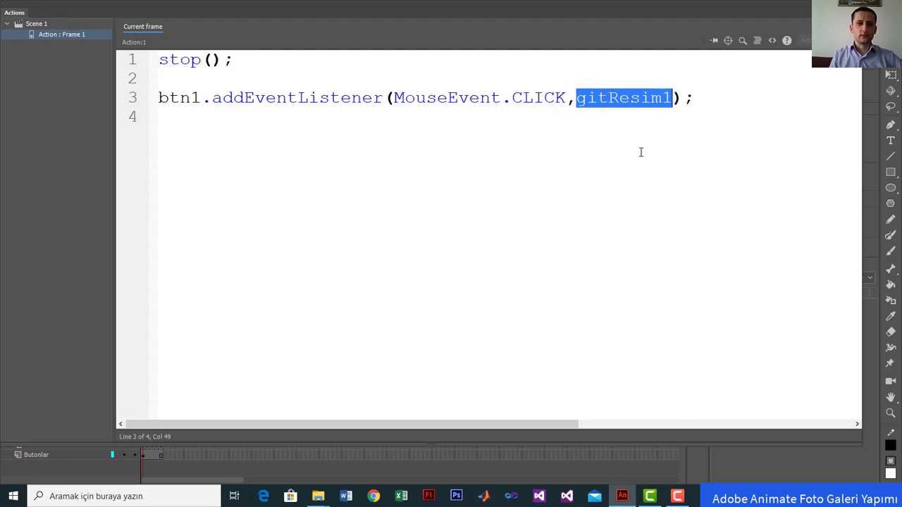
pyautogui.click(189, 137)
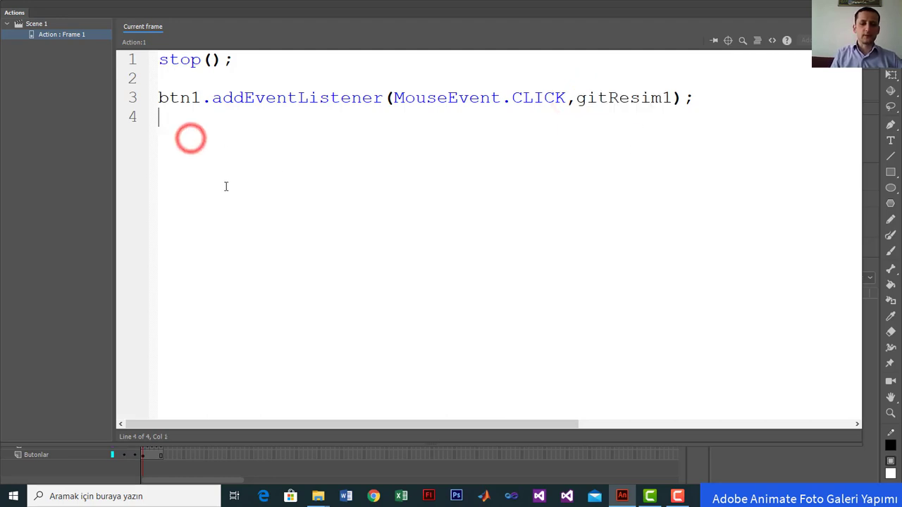
pyautogui.press('Return')
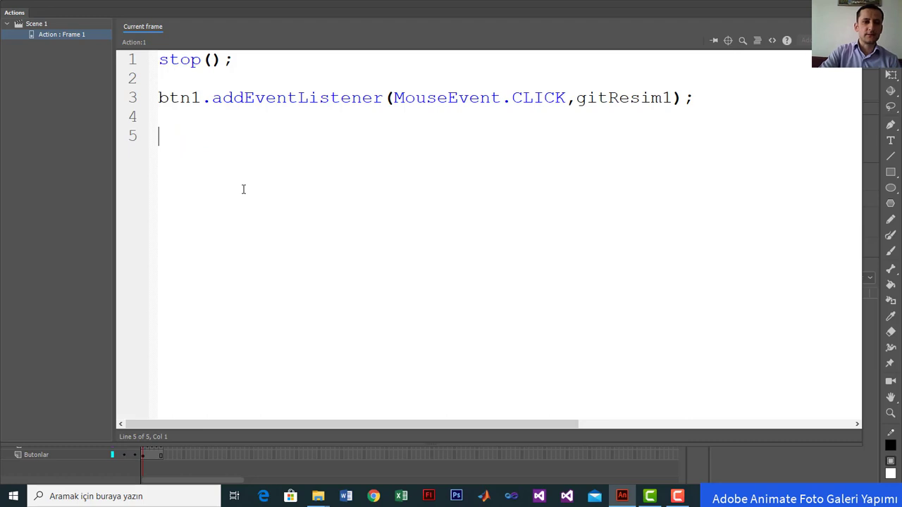
pyautogui.write('fu')
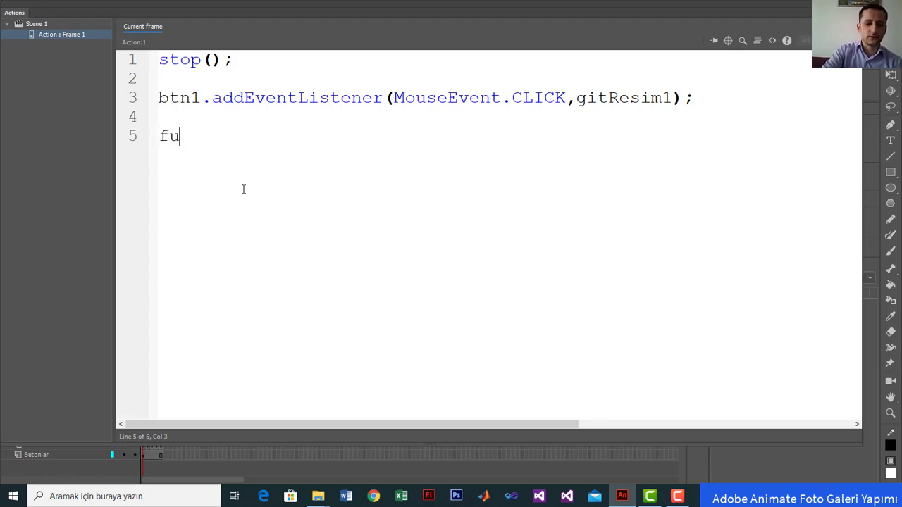
pyautogui.write('nction ')
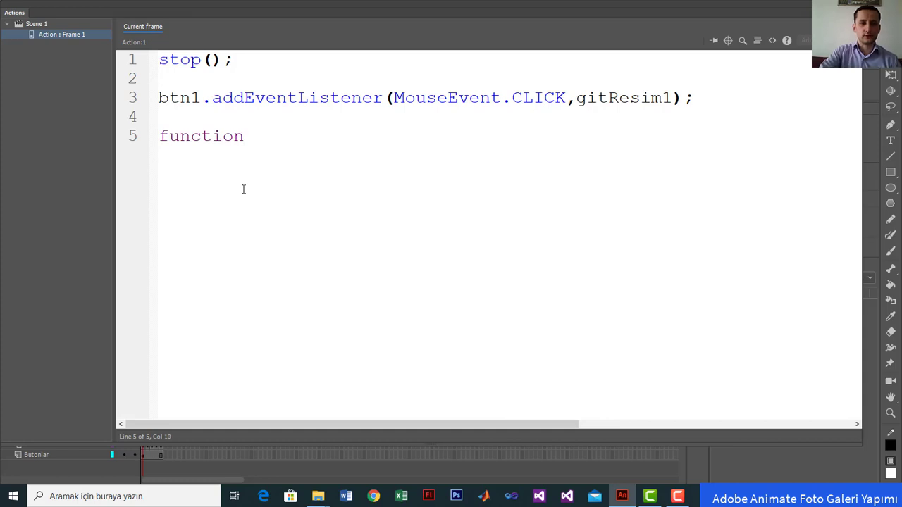
pyautogui.write('g')
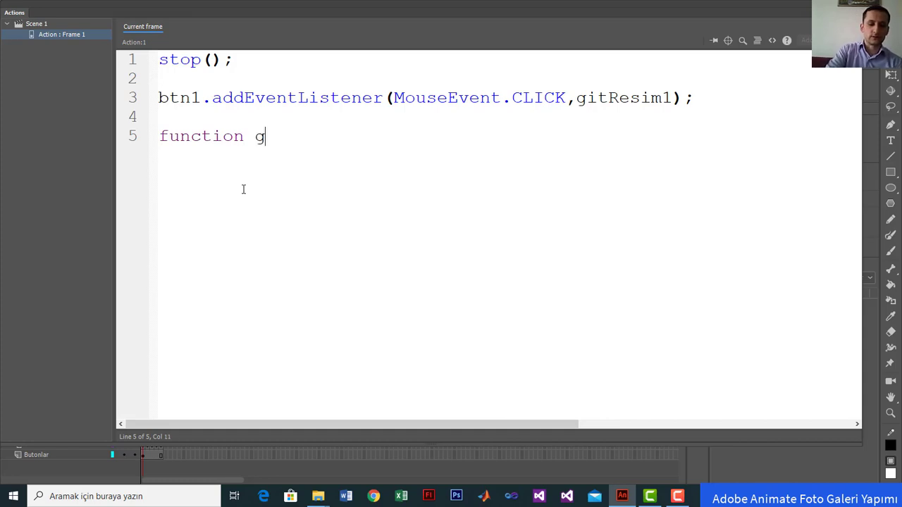
pyautogui.write('it')
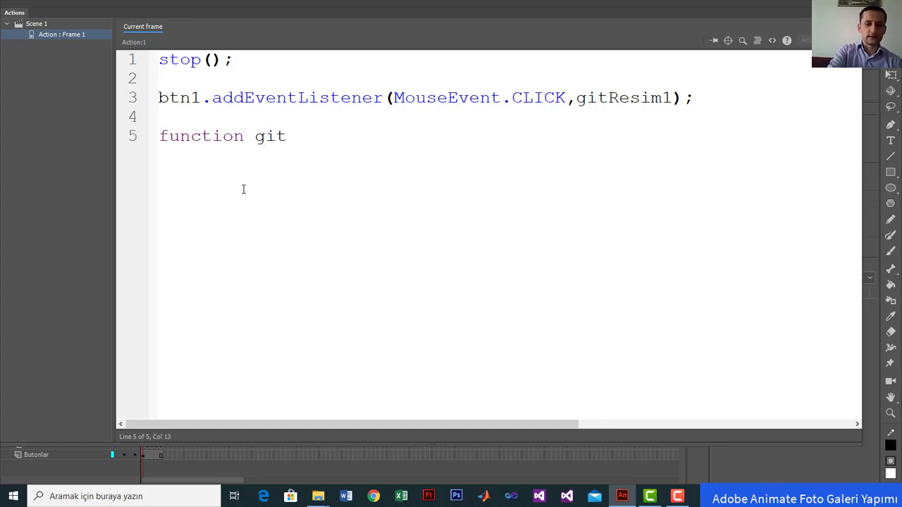
pyautogui.write('Resim1(')
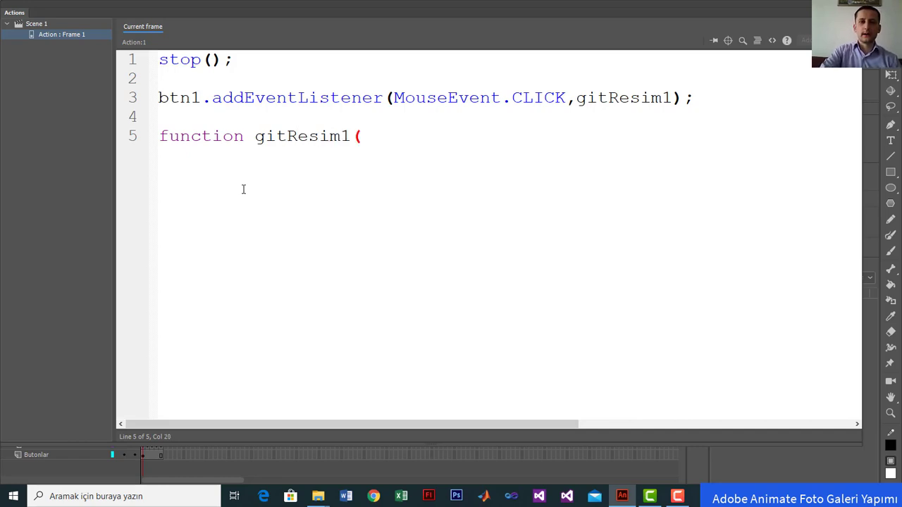
pyautogui.write('Event')
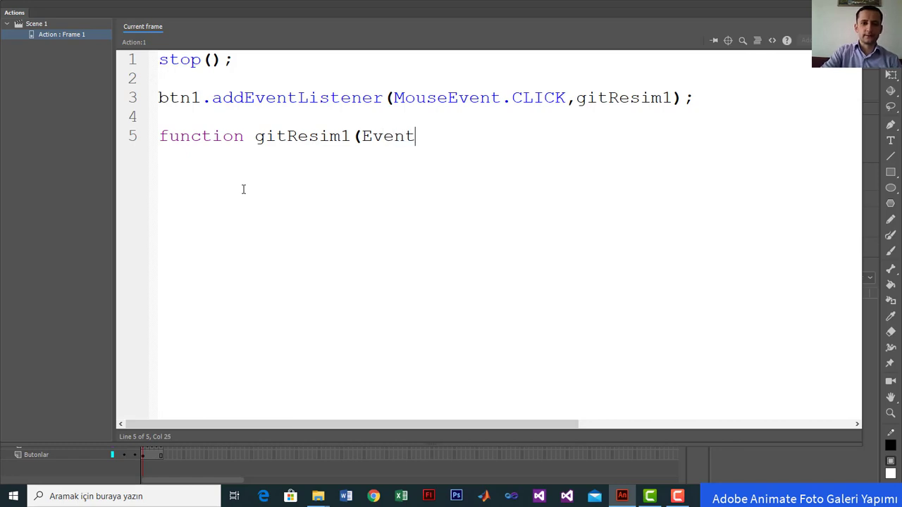
pyautogui.write(':')
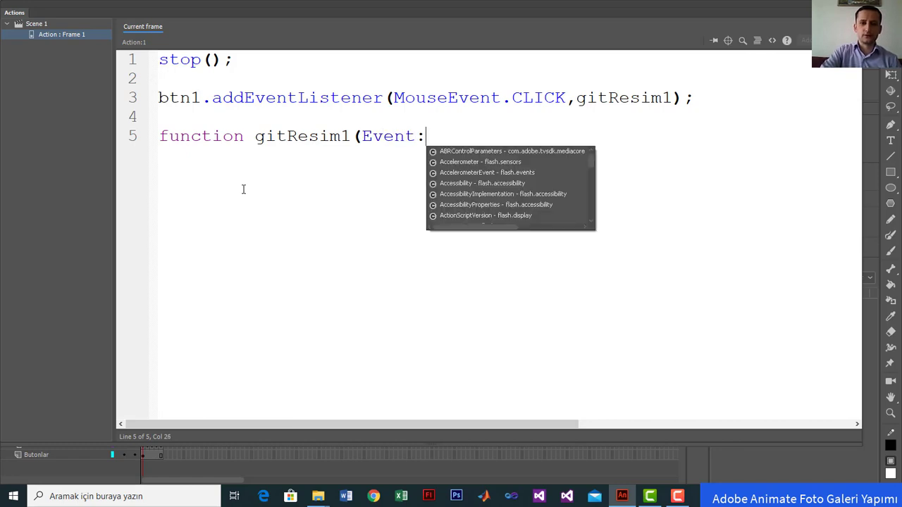
pyautogui.write('Mo')
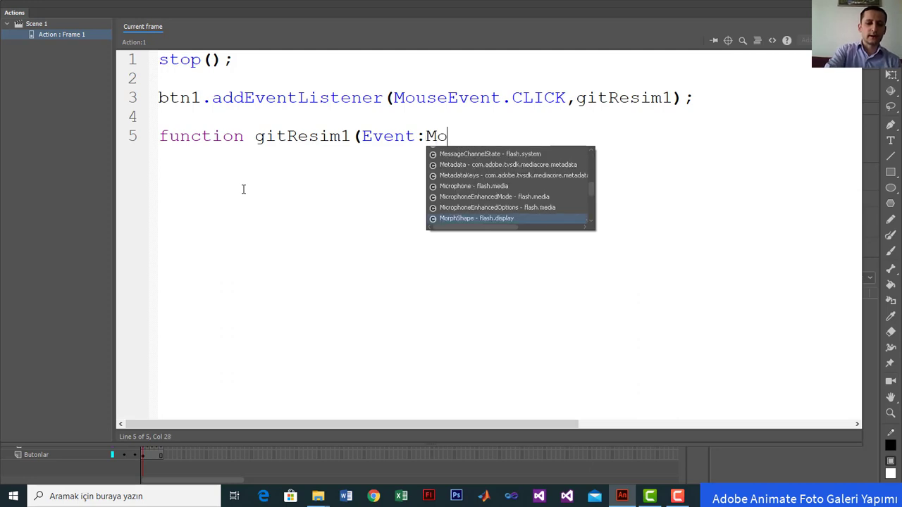
pyautogui.write('useEvent')
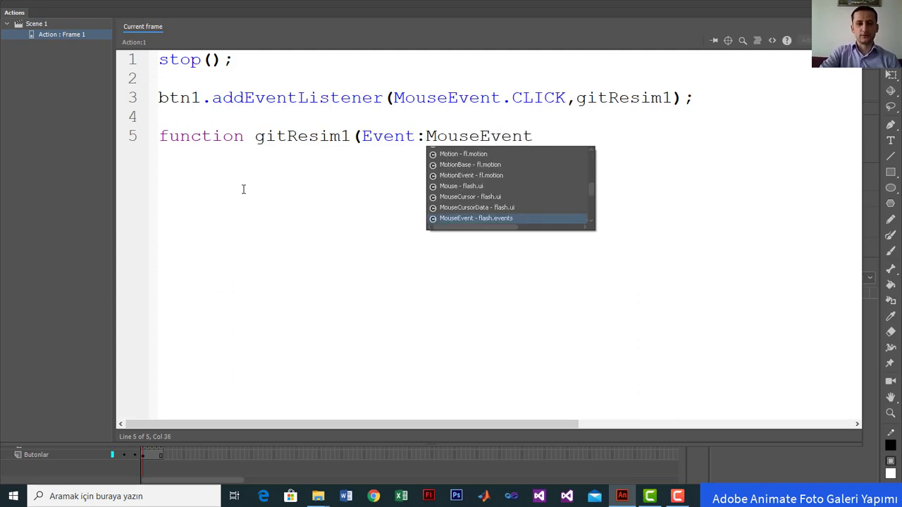
pyautogui.write(')')
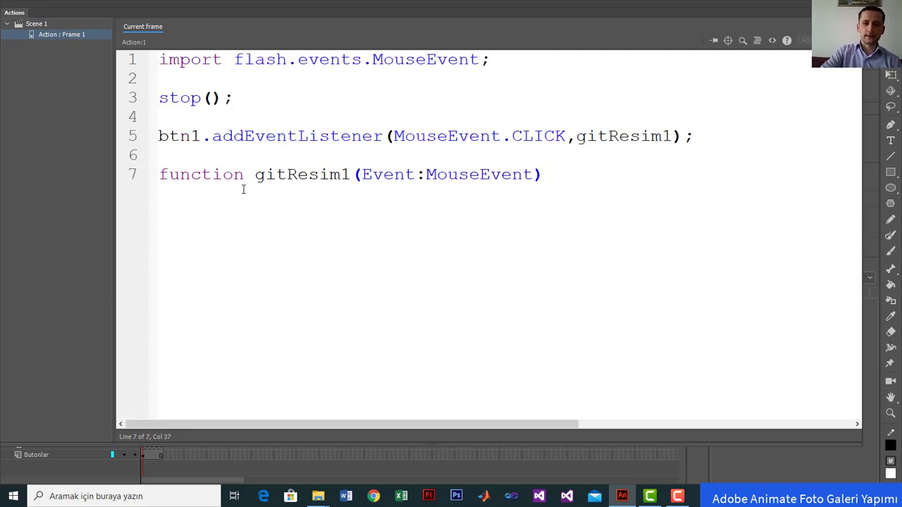
# - Give gitResim1 the void return type and add an empty body in braces, with the cursor on the blank line inside
pyautogui.write(':v')
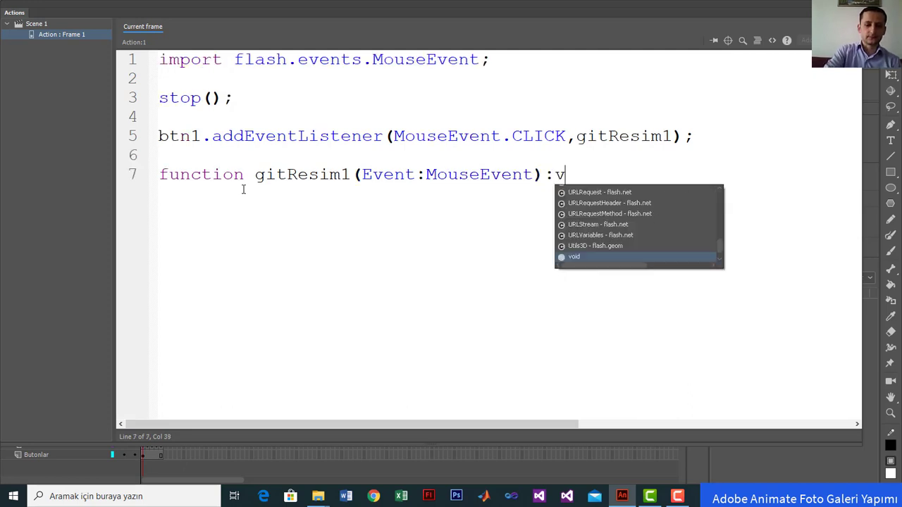
pyautogui.write('oid')
pyautogui.press('Return')
pyautogui.press('Return')
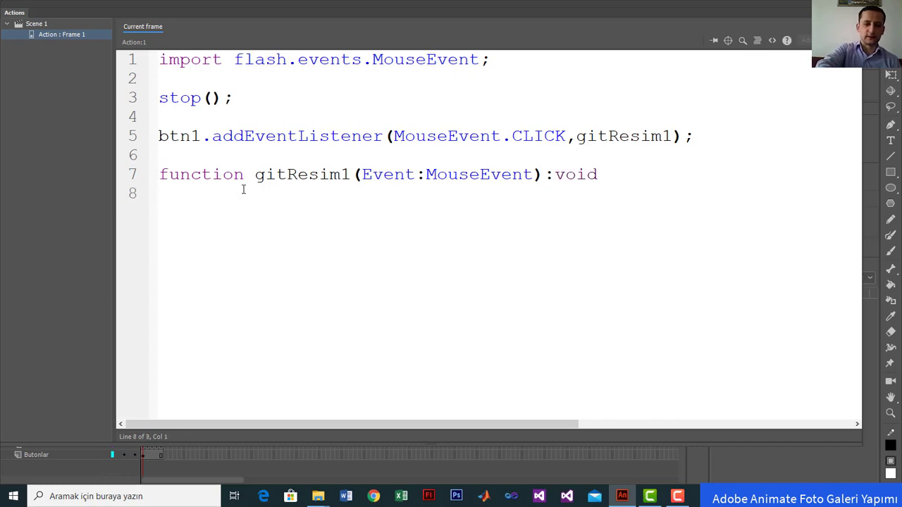
pyautogui.write('{}')
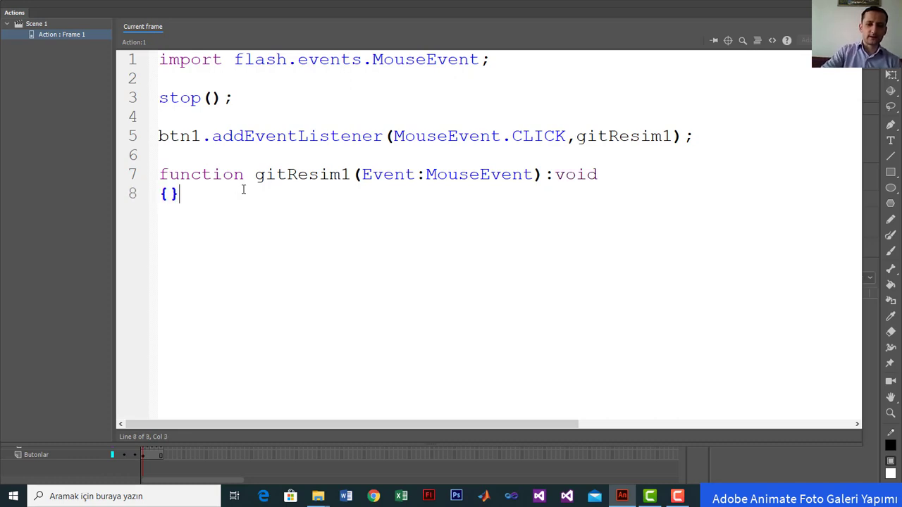
pyautogui.press('Return')
pyautogui.press('Return')
pyautogui.press('BackSpace')
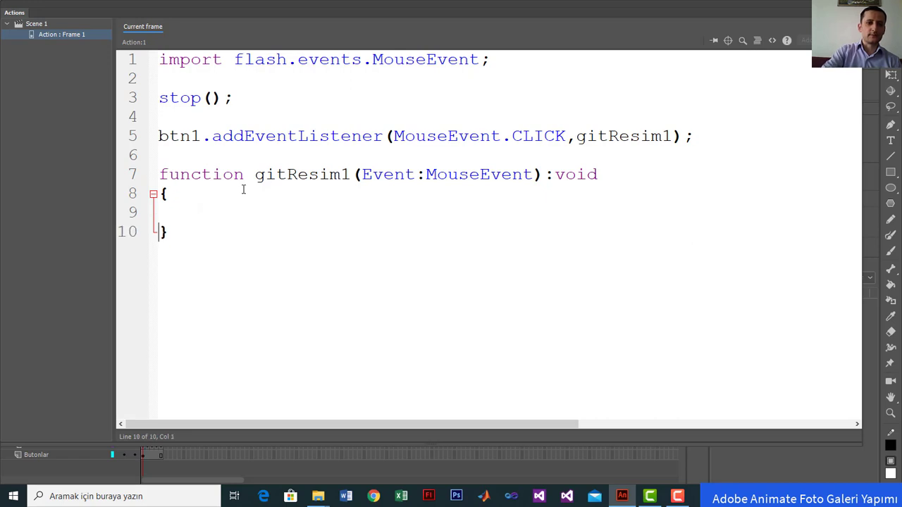
pyautogui.click(201, 209)
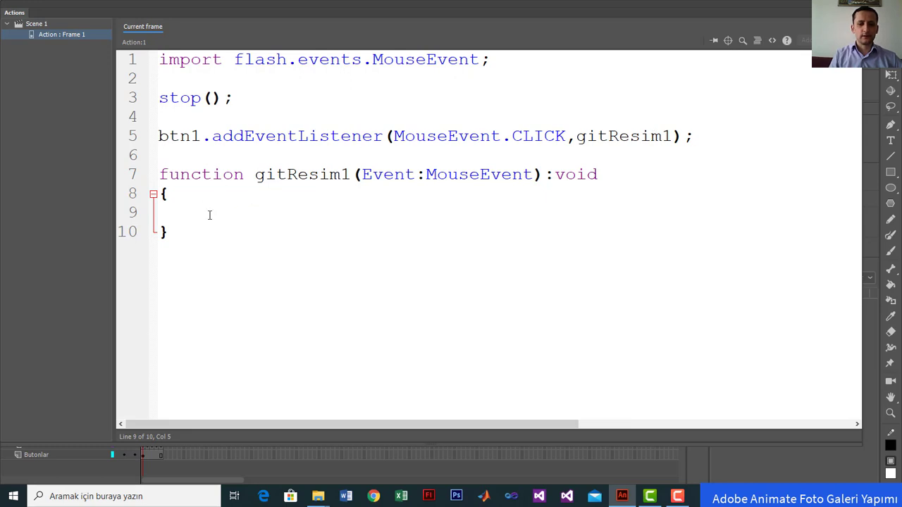
# - Leave the script editor and inspect frame 1 of the Resimler layer, including its script
pyautogui.press('F9')
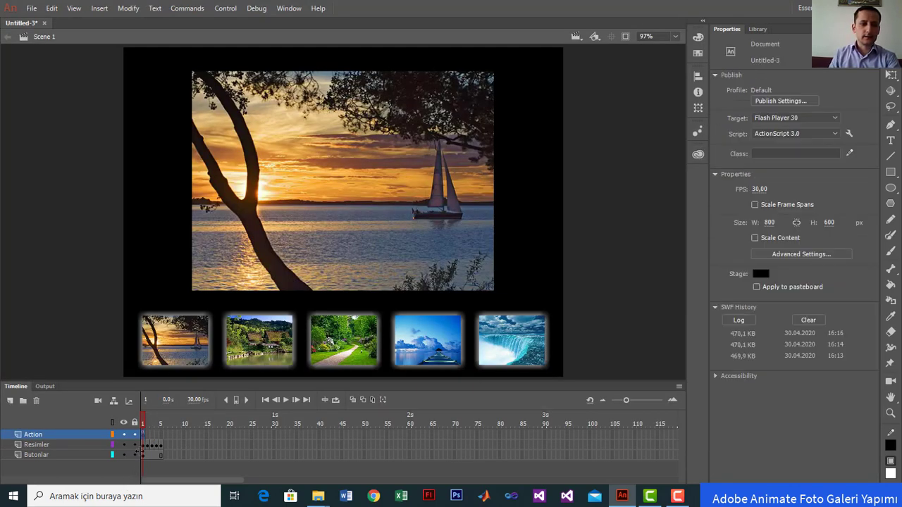
pyautogui.click(143, 444)
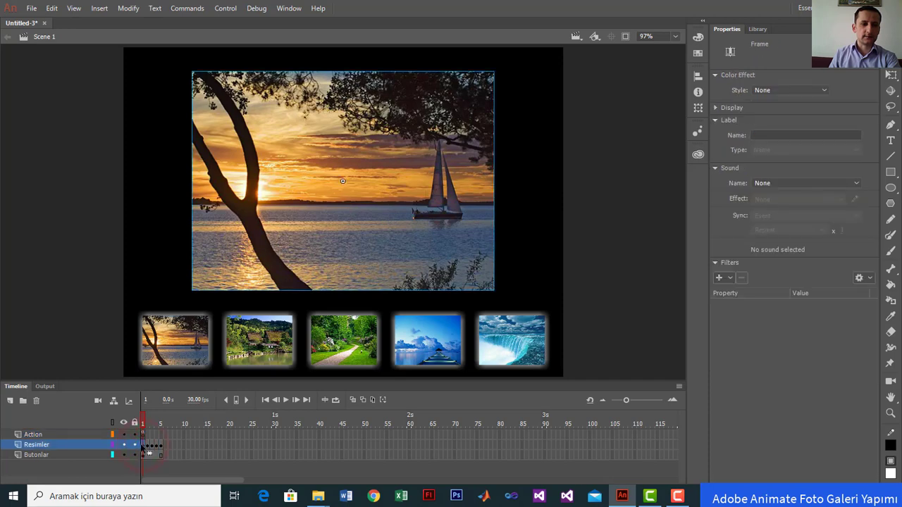
pyautogui.press('F9')
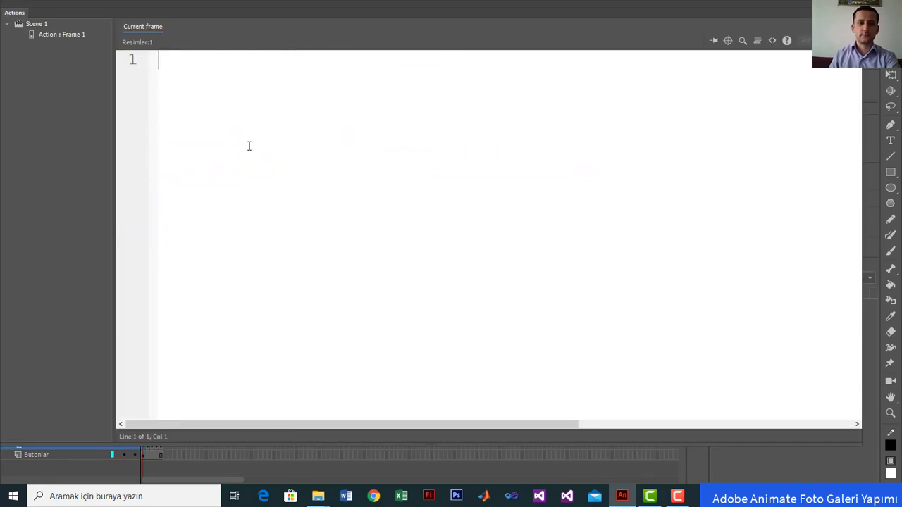
pyautogui.press('F9')
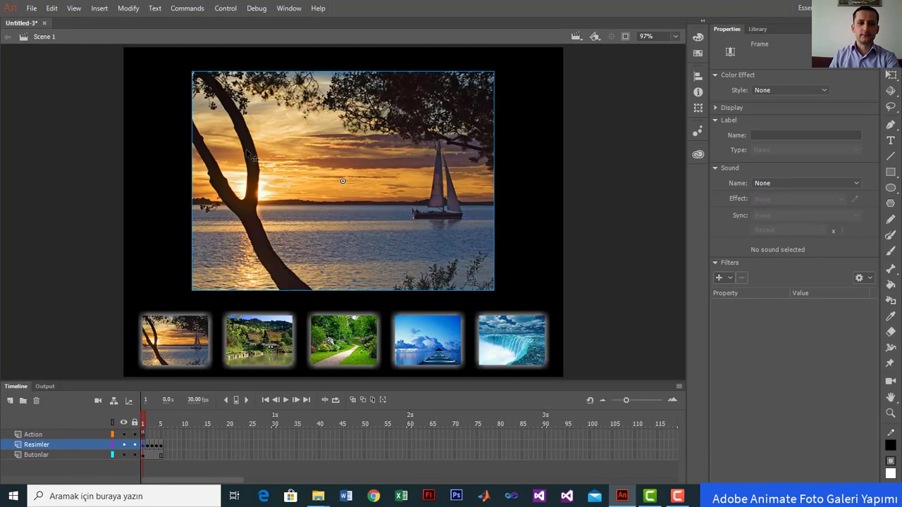
# - In the frame 1 script of the Action layer, add gotoAndStop(1); inside the body of gitResim1
pyautogui.click(144, 435)
pyautogui.press('F9')
pyautogui.click(215, 218)
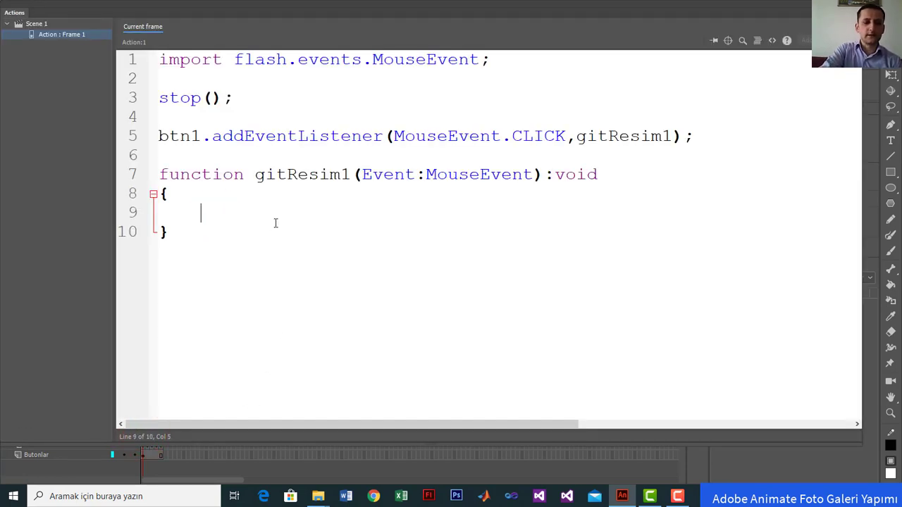
pyautogui.write('gotoAn')
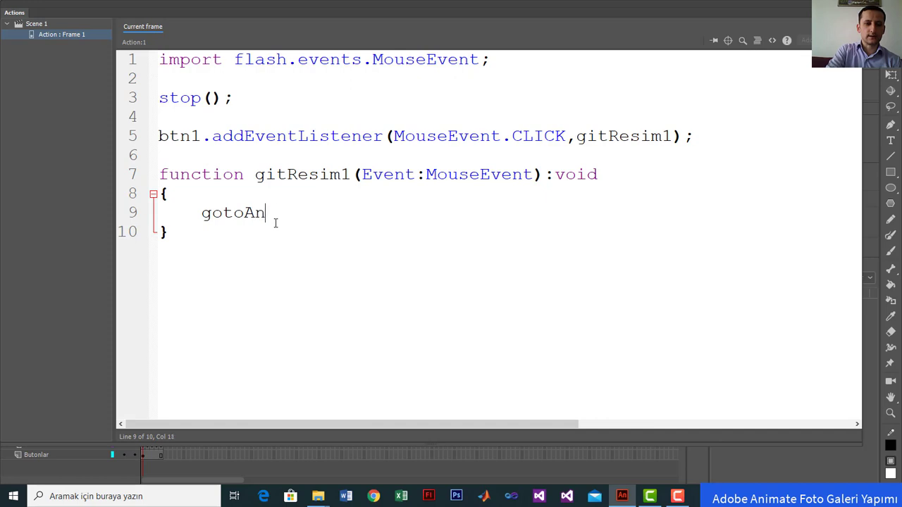
pyautogui.write('dStop')
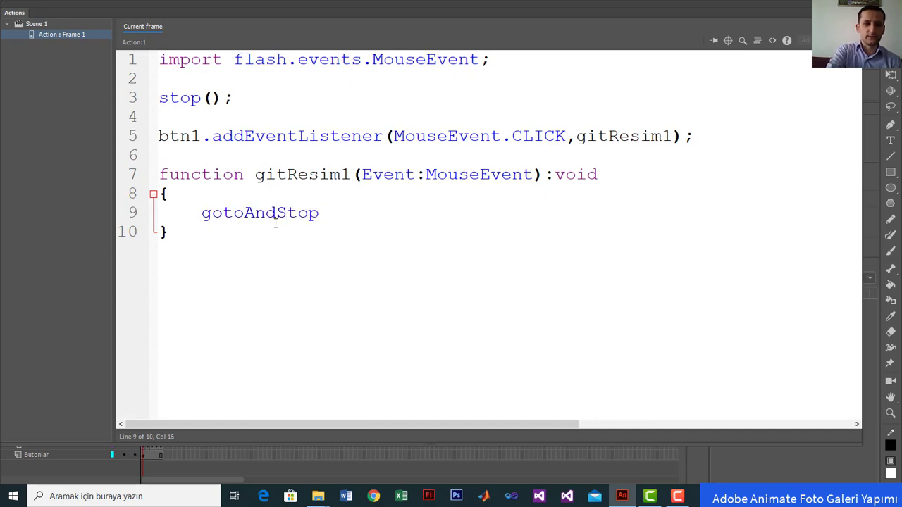
pyautogui.write('();')
pyautogui.press('Left')
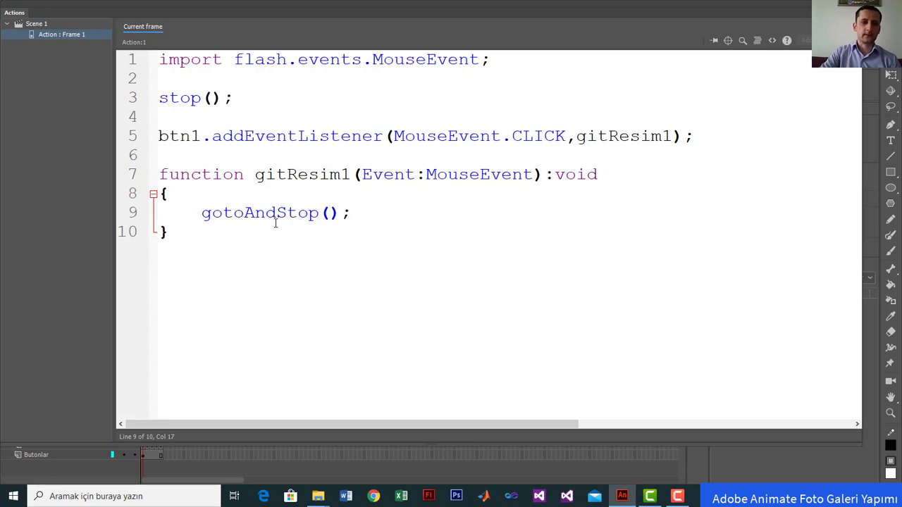
pyautogui.write('1')
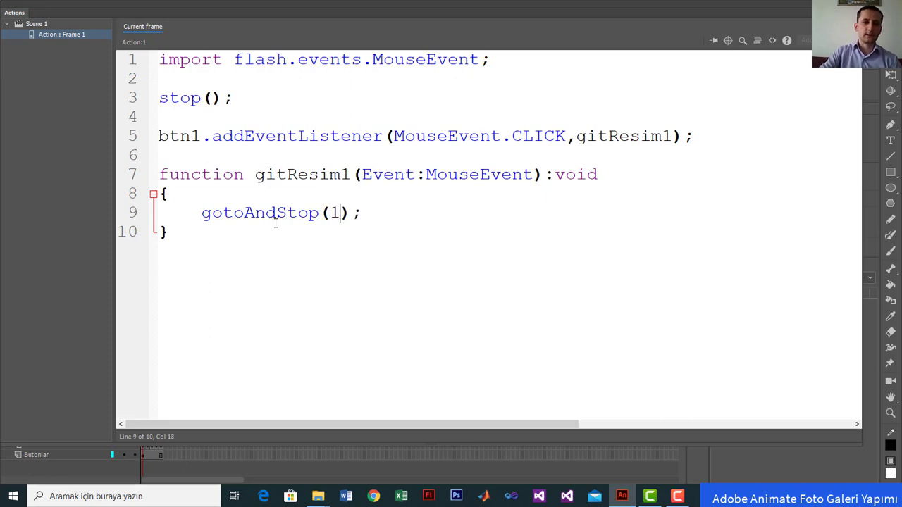
pyautogui.click(375, 216)
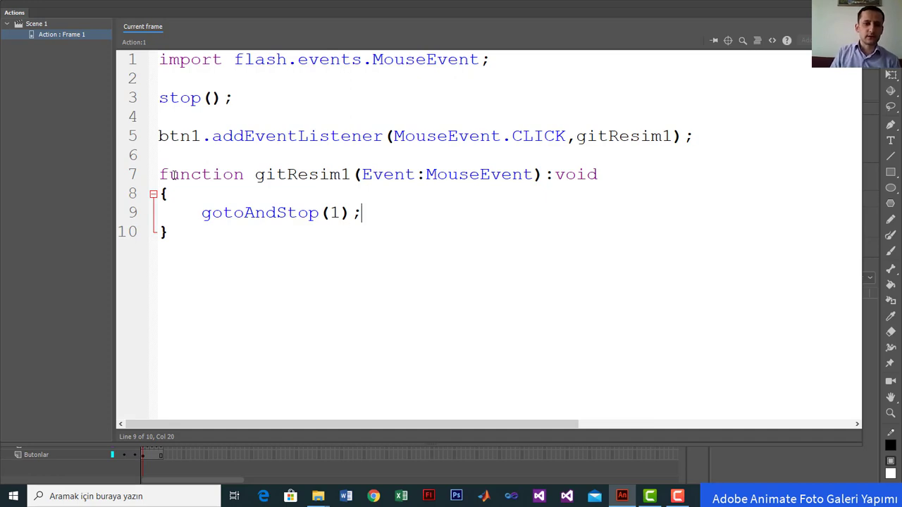
# - Duplicate the btn1 listener together with the gitResim1 function below the existing code, separated by a blank line
pyautogui.moveTo(159, 135); pyautogui.dragTo(171, 235)
pyautogui.hotkey('ctrl', 'c')
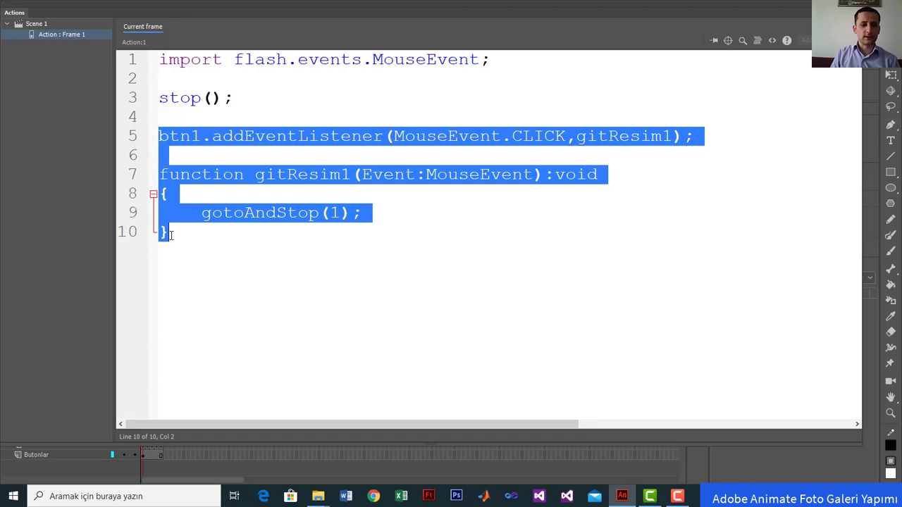
pyautogui.click(216, 259)
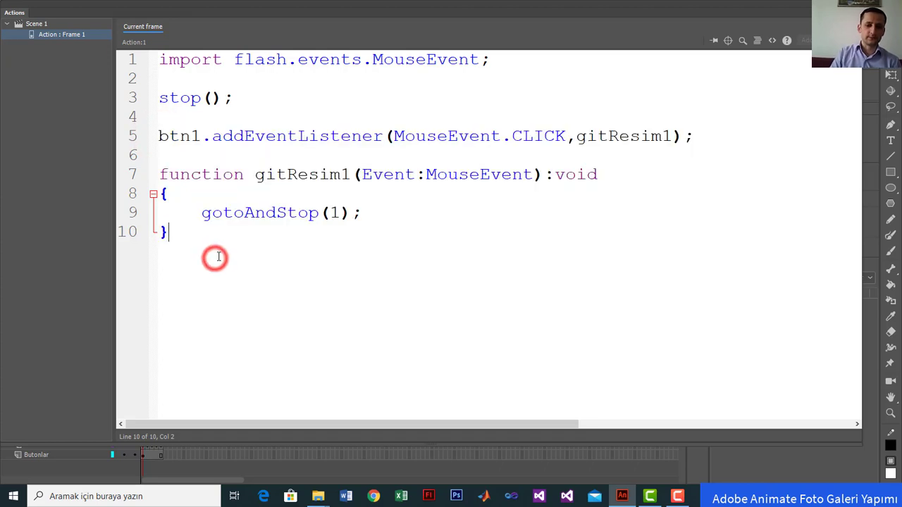
pyautogui.press('Return')
pyautogui.press('Return')
pyautogui.hotkey('ctrl', 'v')
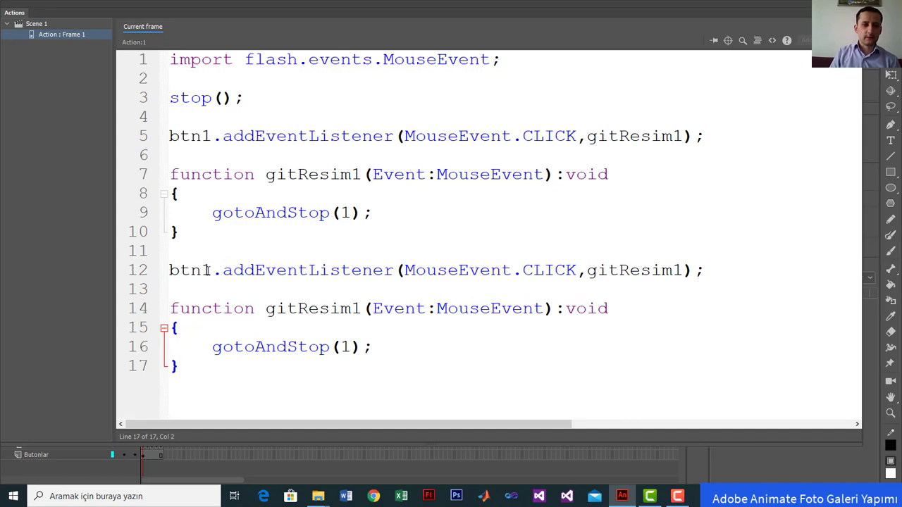
# - Change the duplicated listener statement to use btn2 and the handler gitResim2
pyautogui.click(209, 271)
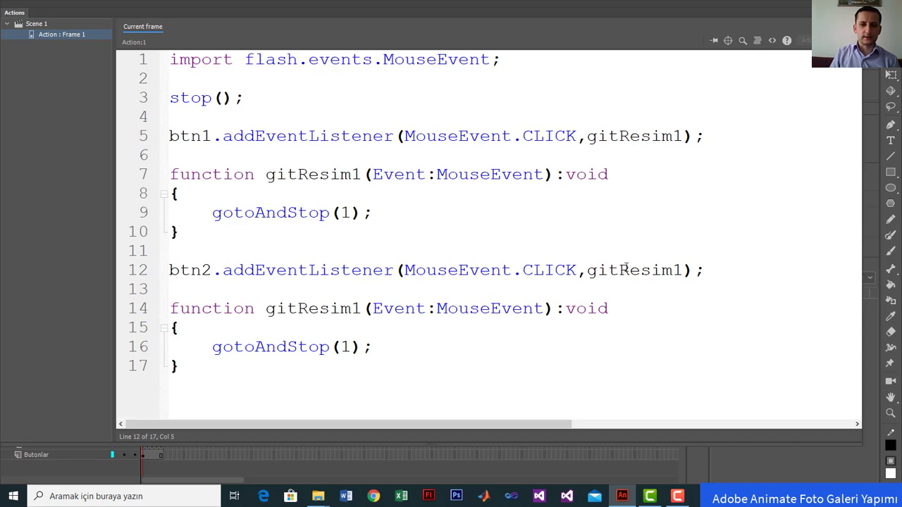
pyautogui.click(684, 271)
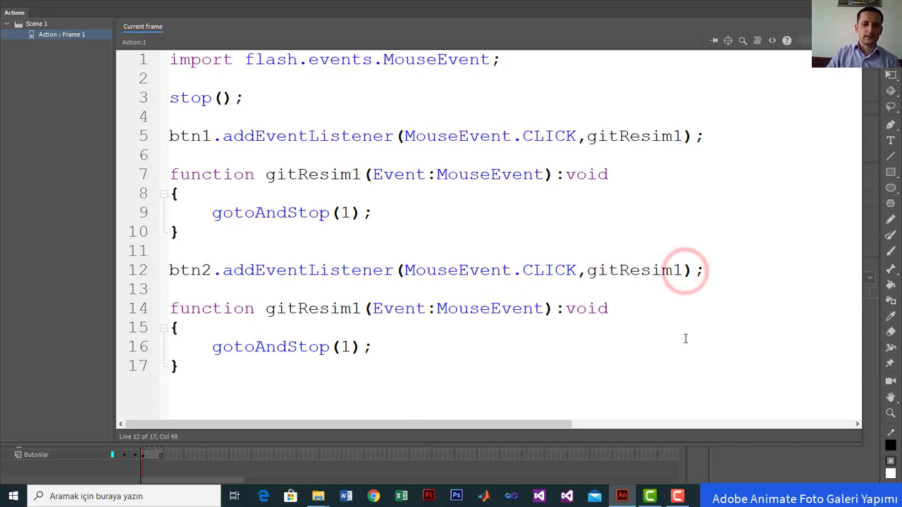
pyautogui.press('BackSpace')
pyautogui.write('2')
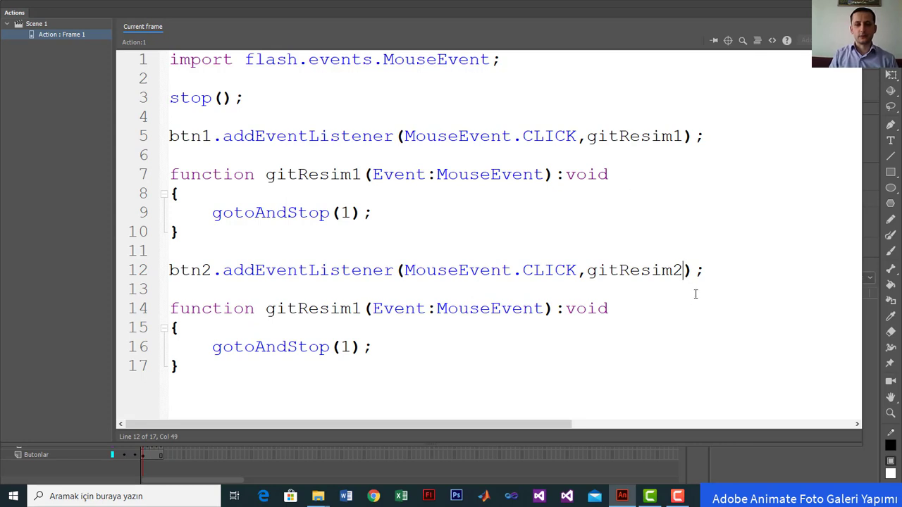
# - Rename the duplicated function to gitResim2 and make it call gotoAndStop(2)
pyautogui.click(361, 308)
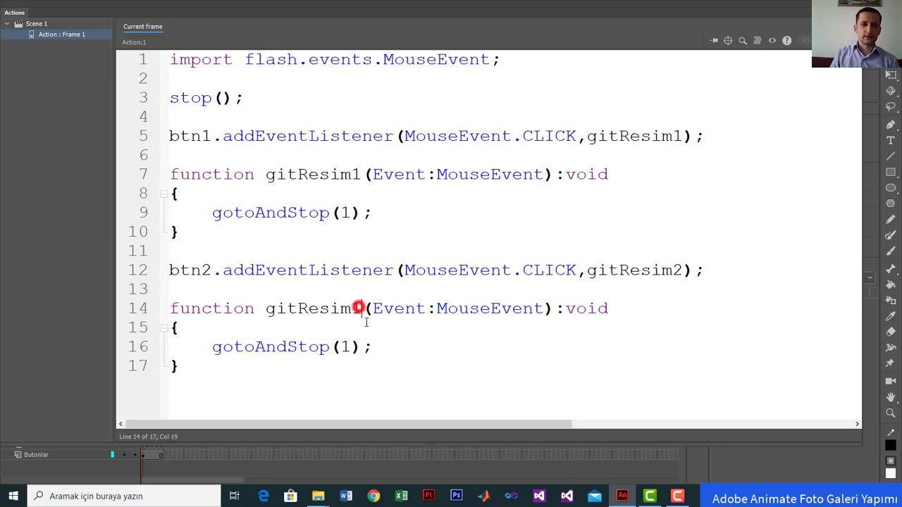
pyautogui.press('BackSpace')
pyautogui.write('2')
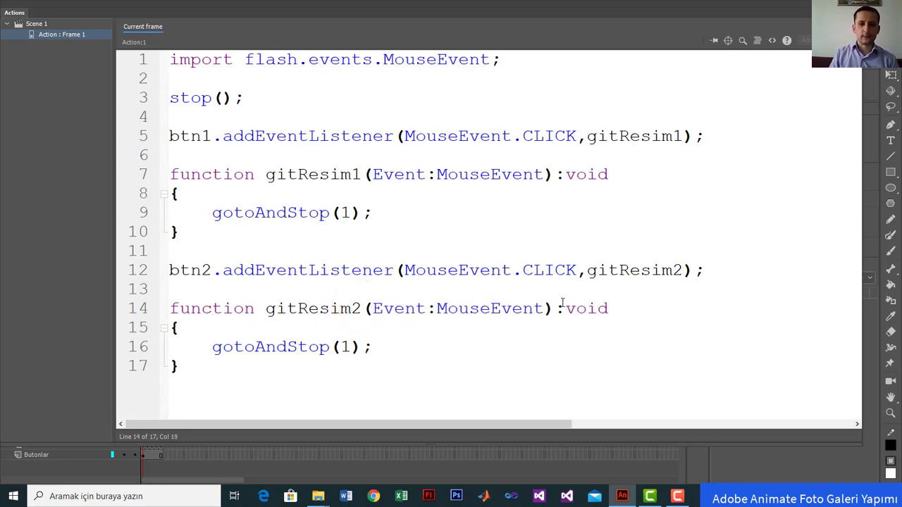
pyautogui.click(351, 348)
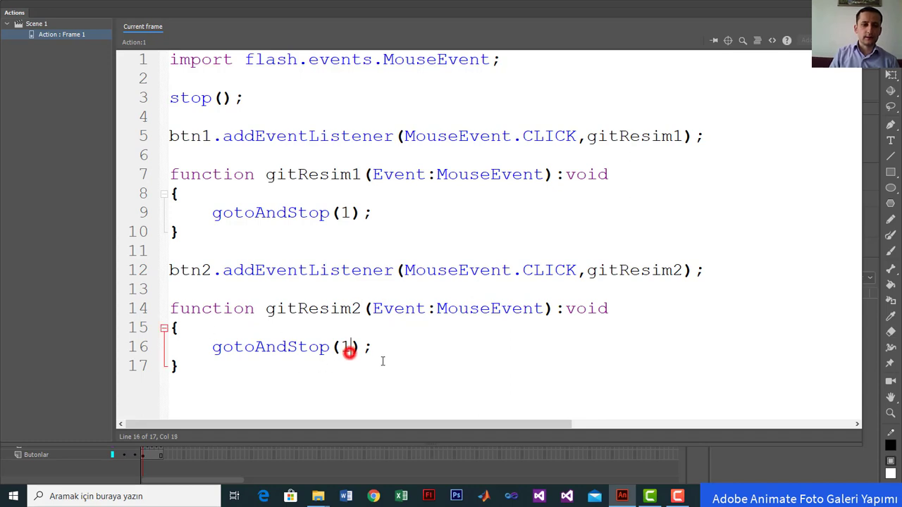
pyautogui.press('BackSpace')
pyautogui.write('2')
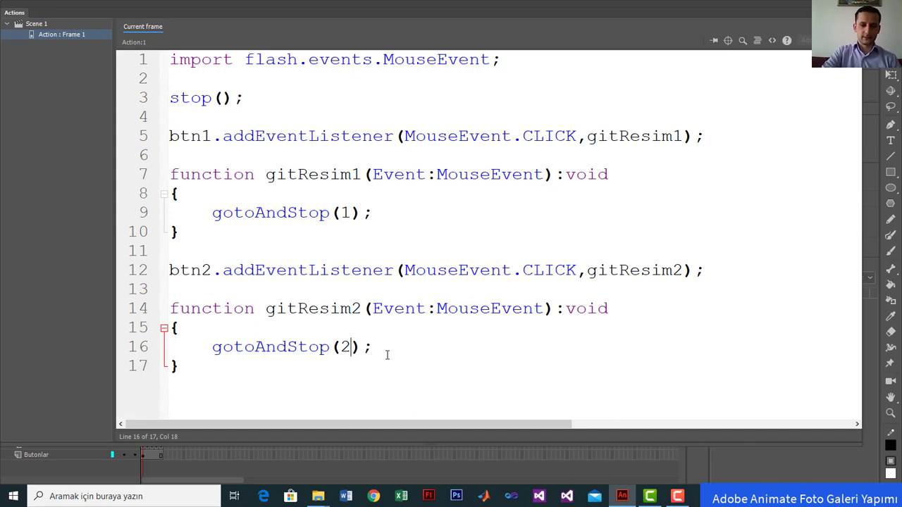
# - Test the movie by trying the first, second, third and fifth thumbnails, and close the preview
pyautogui.hotkey('ctrl', 'Return')
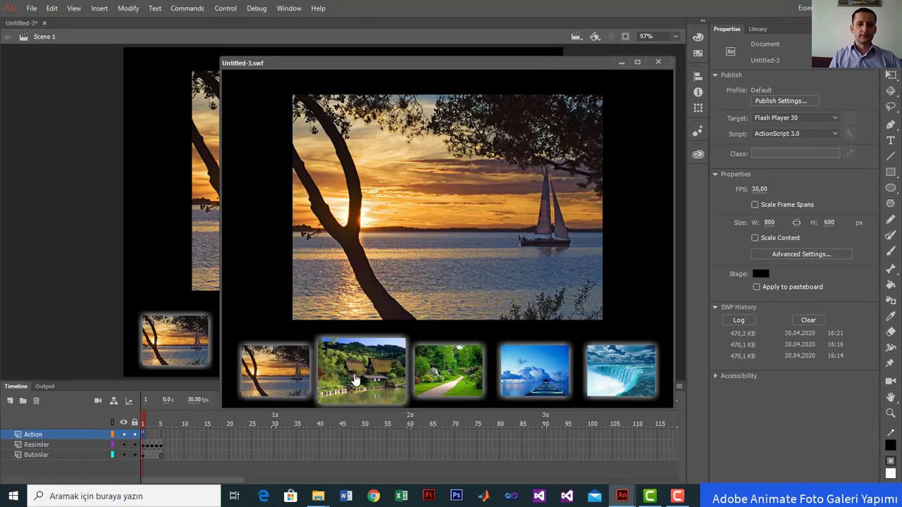
pyautogui.click(356, 381)
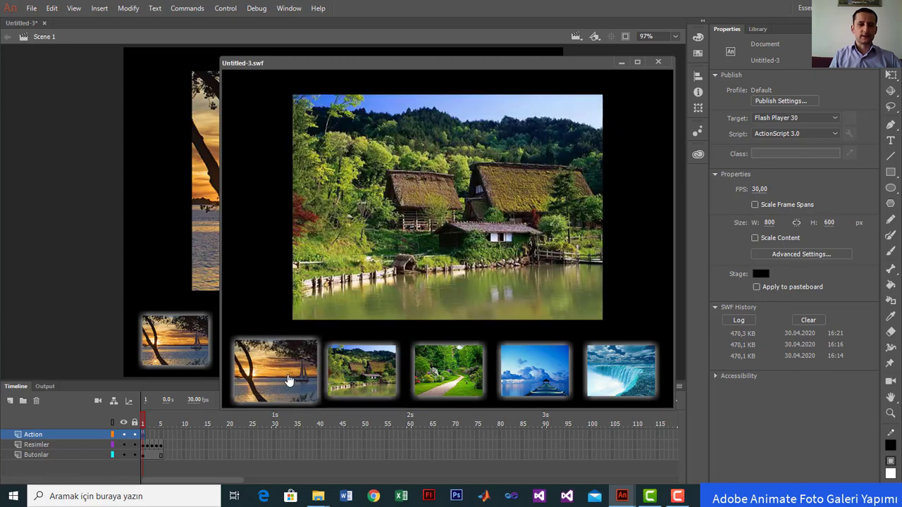
pyautogui.click(284, 373)
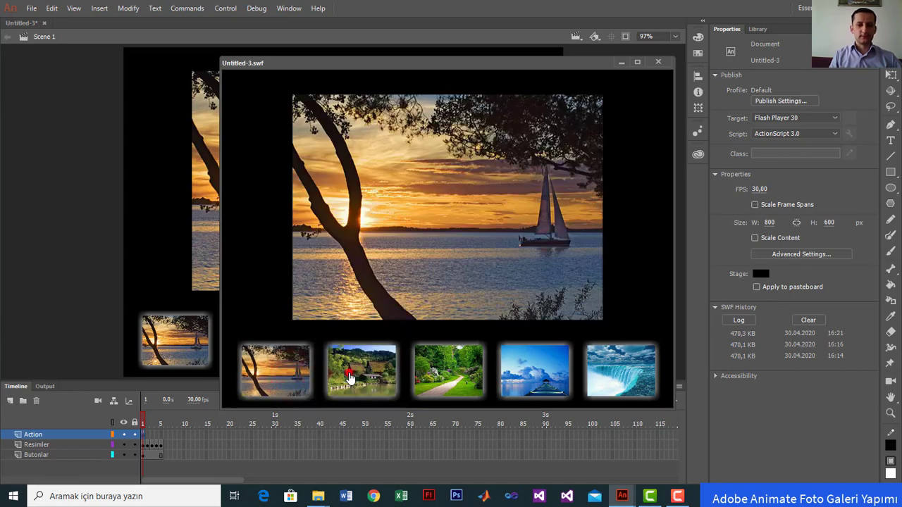
pyautogui.click(347, 372)
pyautogui.click(281, 368)
pyautogui.click(345, 368)
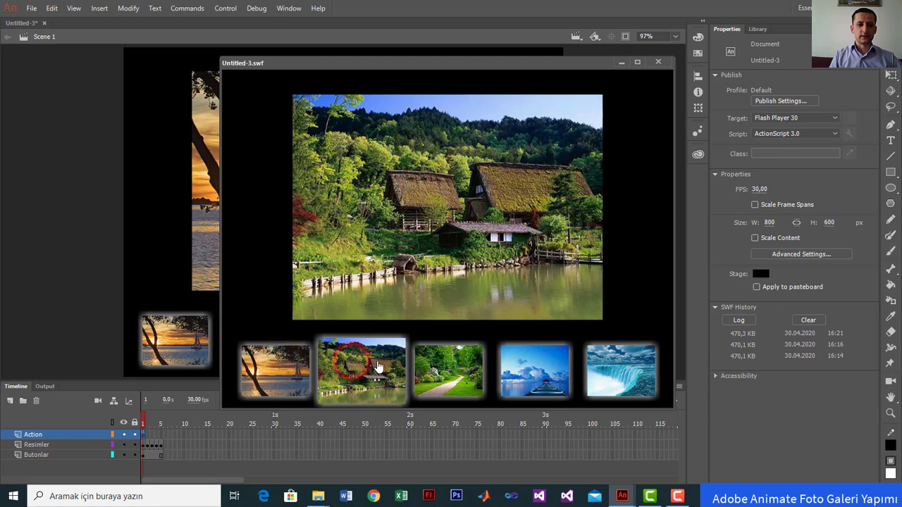
pyautogui.click(449, 373)
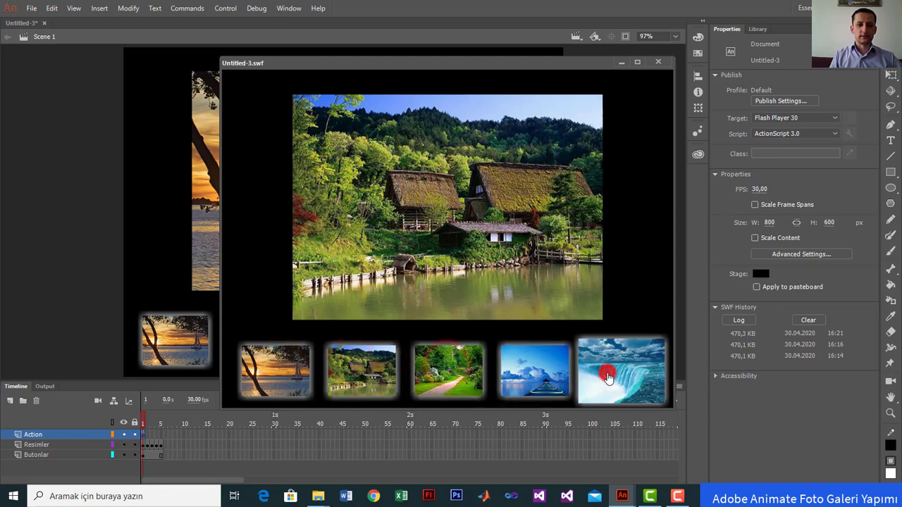
pyautogui.click(609, 378)
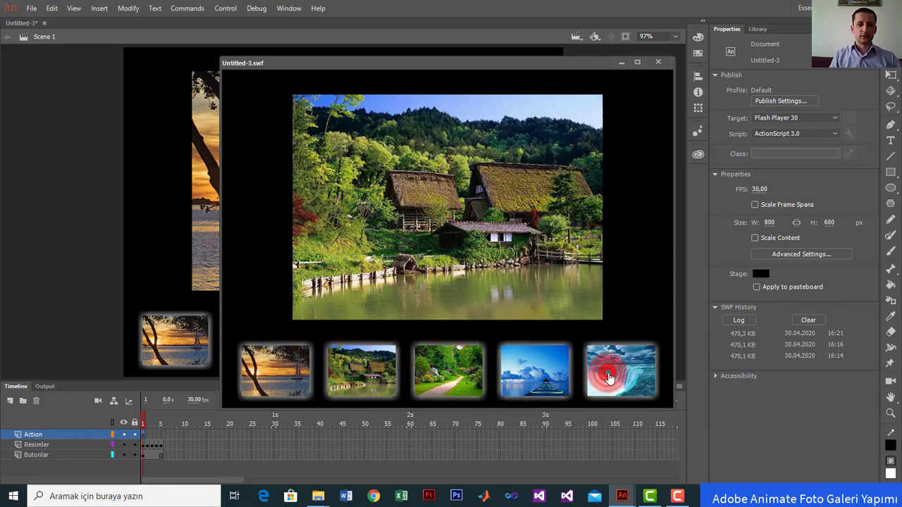
pyautogui.click(659, 65)
# - Back in the script, duplicate the btn2 listener and gitResim2 function at the end, with a blank line above the copy
pyautogui.press('F9')
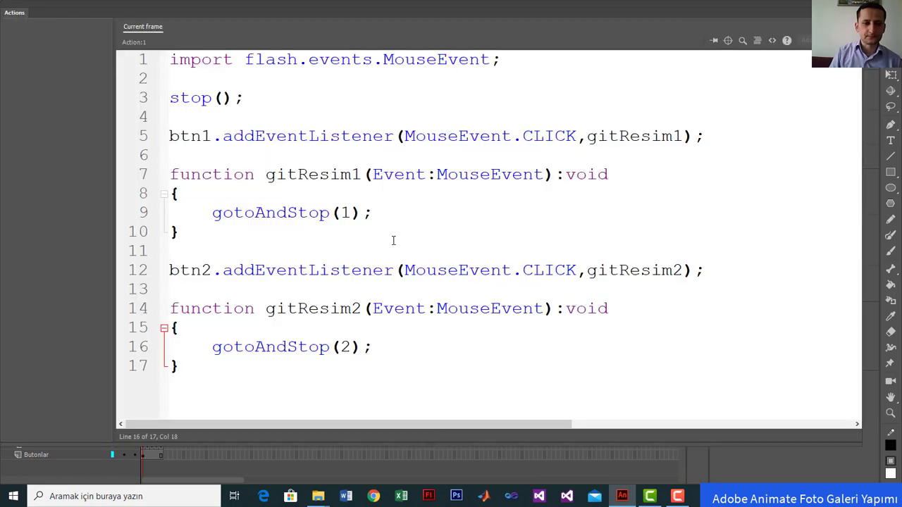
pyautogui.moveTo(170, 269); pyautogui.dragTo(180, 366)
pyautogui.hotkey('ctrl', 'c')
pyautogui.click(197, 366)
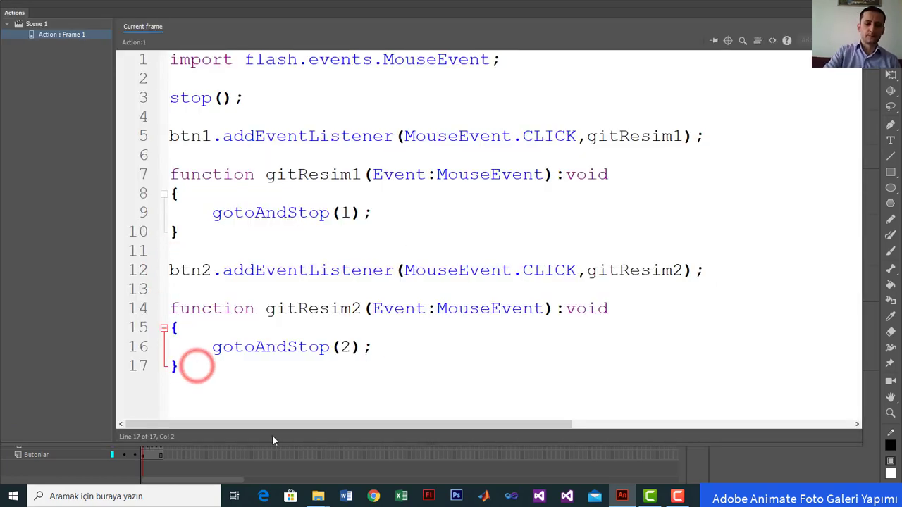
pyautogui.press('Return')
pyautogui.hotkey('ctrl', 'v')
pyautogui.press('Up')
pyautogui.press('Up')
pyautogui.press('Up')
pyautogui.press('Up')
pyautogui.press('Up')
pyautogui.press('Up')
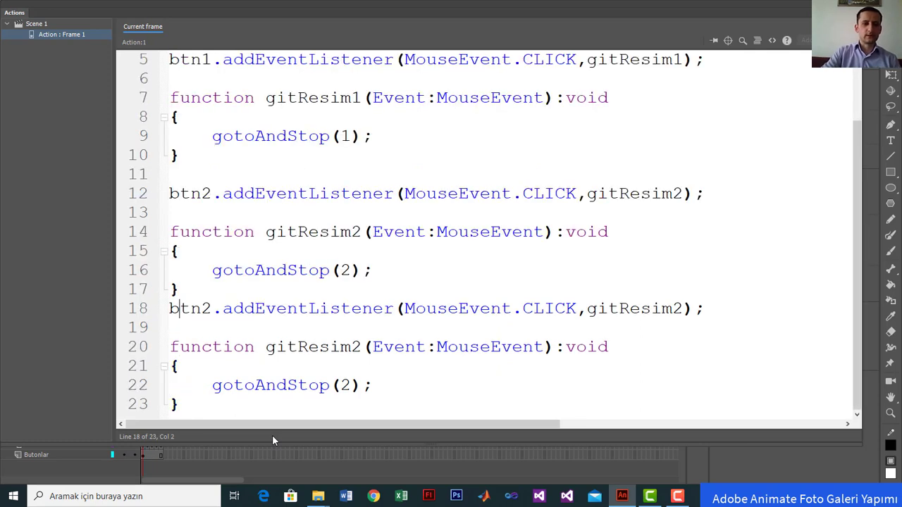
pyautogui.press('Return')
# - Change the newly pasted listener statement to use btn3 and the handler gitResim3
pyautogui.press('Down')
pyautogui.press('Right')
pyautogui.press('Right')
pyautogui.press('Right')
pyautogui.press('Right')
pyautogui.press('Right')
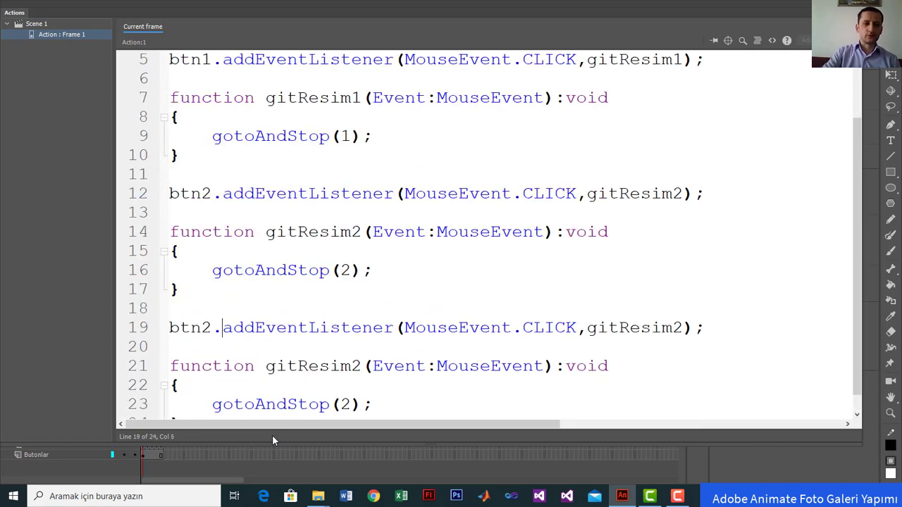
pyautogui.press('Left')
pyautogui.press('BackSpace')
pyautogui.write('3')
pyautogui.hotkey('ctrl', 'Right')
pyautogui.hotkey('ctrl', 'Right')
pyautogui.hotkey('ctrl', 'Right')
pyautogui.hotkey('ctrl', 'Right')
pyautogui.hotkey('ctrl', 'Right')
pyautogui.hotkey('ctrl', 'Right')
pyautogui.hotkey('ctrl', 'Right')
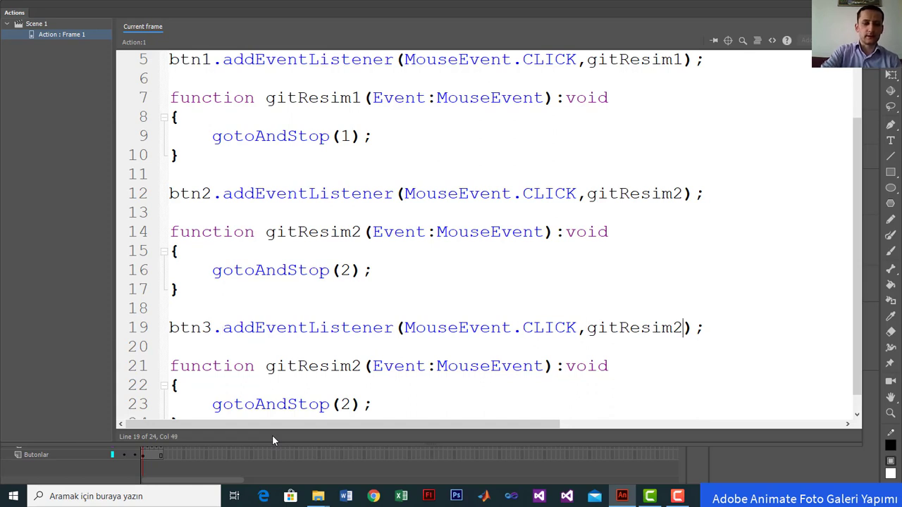
pyautogui.press('Down')
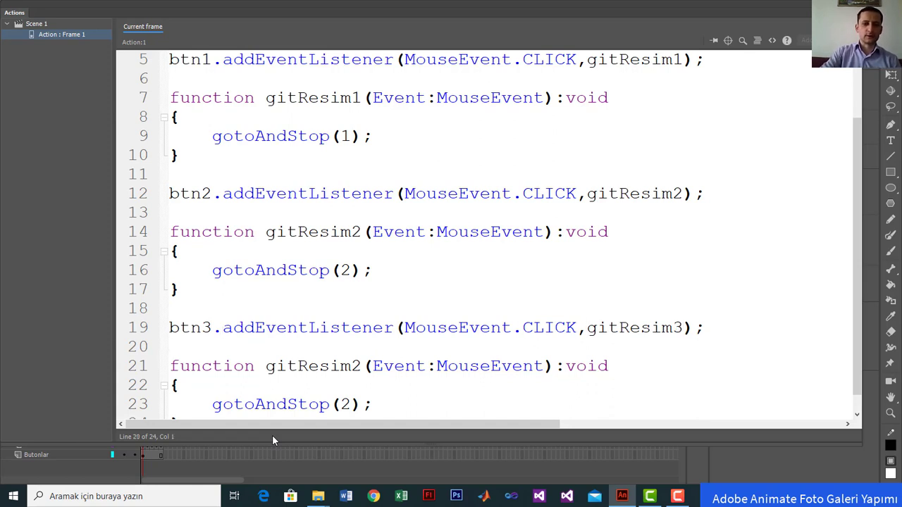
pyautogui.press('Up')
pyautogui.hotkey('ctrl', 'Left')
# - Rename the function under the btn3 listener to gitResim3 and make it call gotoAndStop(3)
pyautogui.scroll(-1, 272, 434)
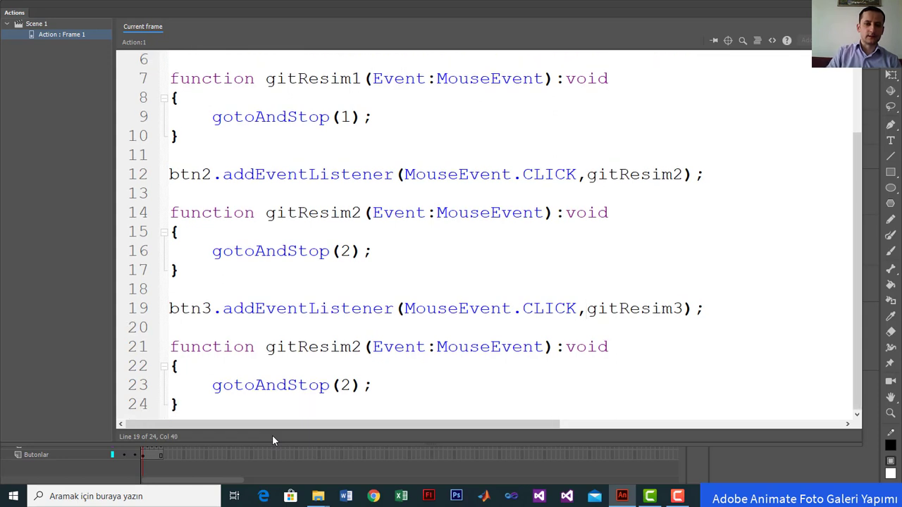
pyautogui.click(362, 347)
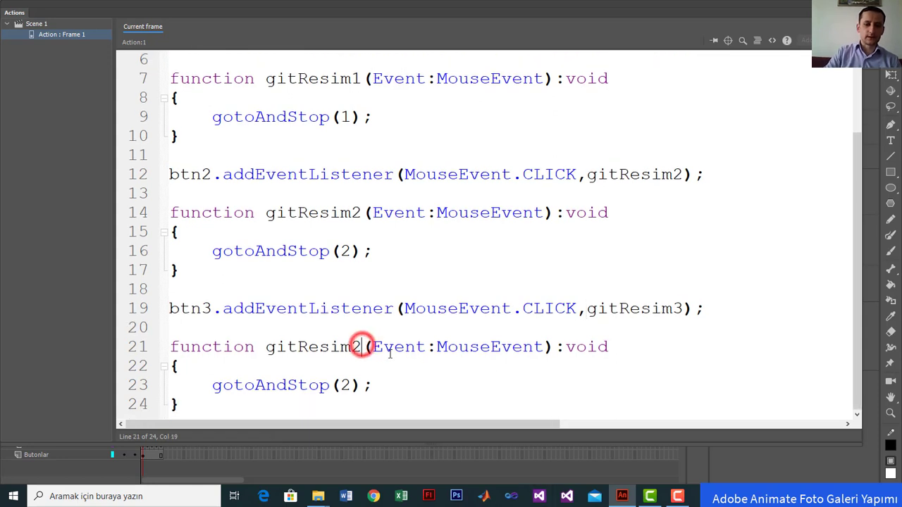
pyautogui.press('BackSpace')
pyautogui.write('3')
pyautogui.click(352, 386)
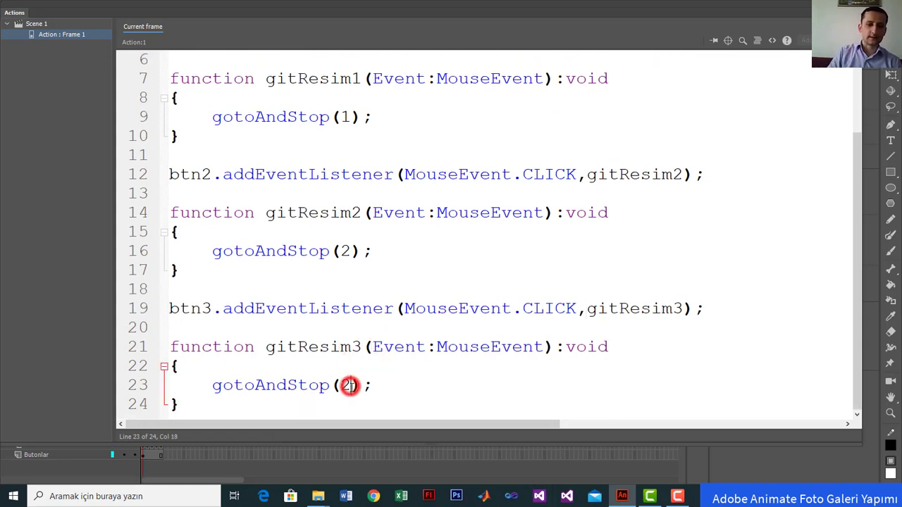
pyautogui.press('BackSpace')
pyautogui.write('3')
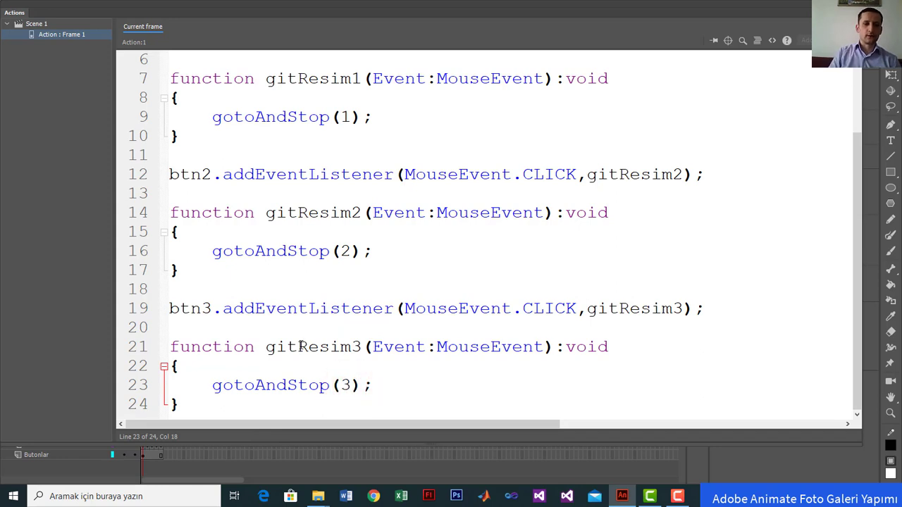
# - Paste the copied btn2 listener and function block again below gitResim3, after a blank line
pyautogui.click(212, 405)
pyautogui.press('Return')
pyautogui.press('Return')
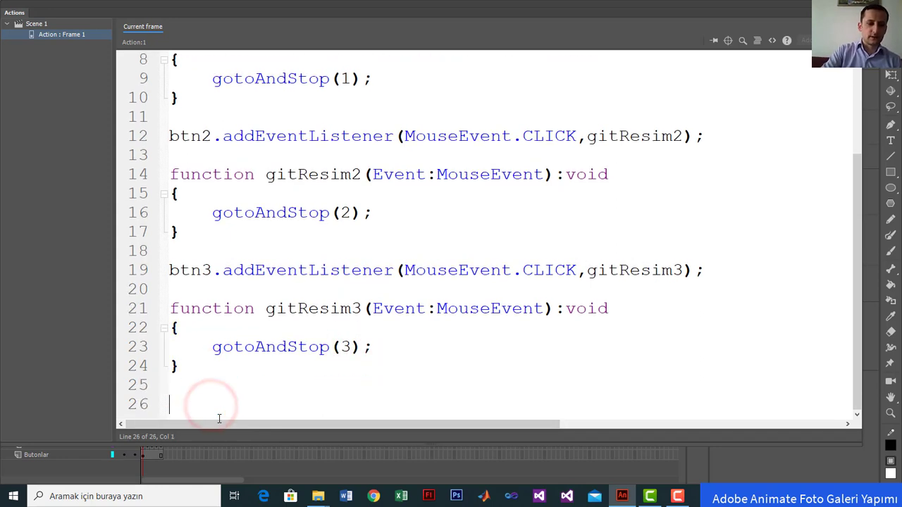
pyautogui.hotkey('ctrl', 'v')
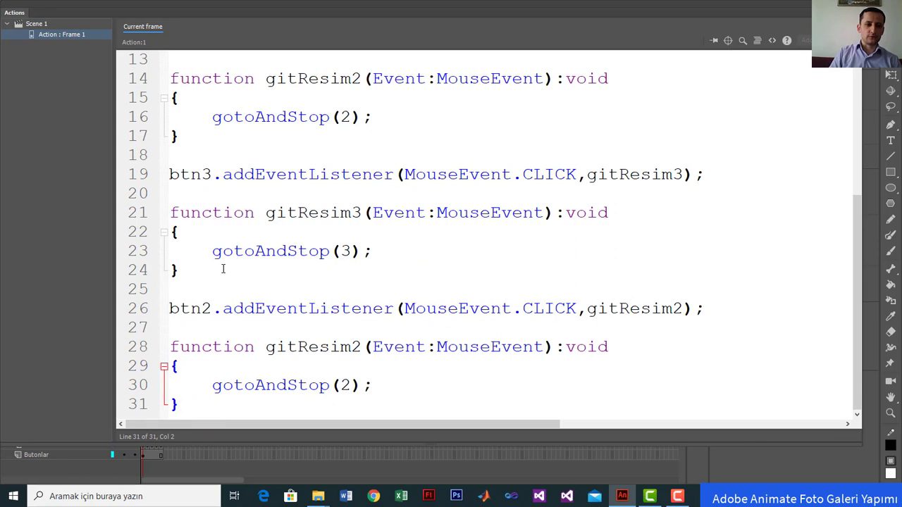
# - Change the last pasted listener statement to use btn4 and the handler gitResim4
pyautogui.click(214, 308)
pyautogui.press('BackSpace')
pyautogui.write('4')
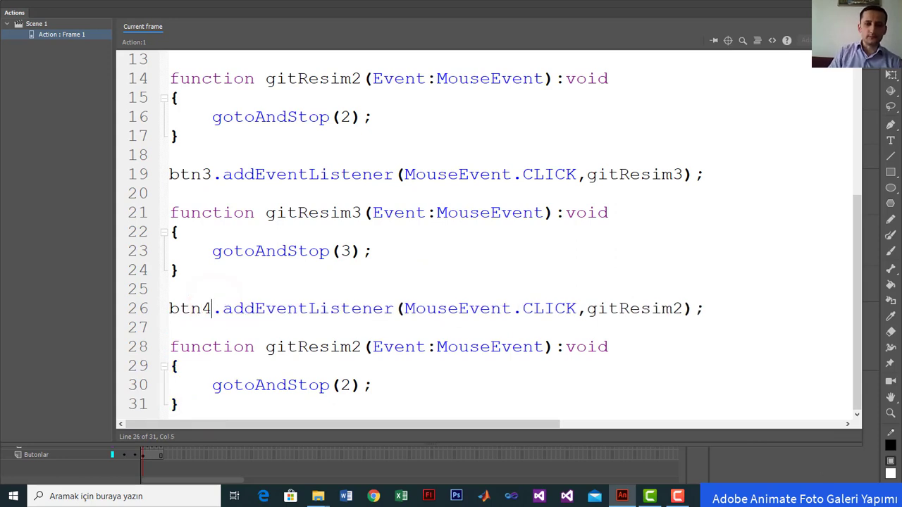
pyautogui.click(683, 308)
pyautogui.press('BackSpace')
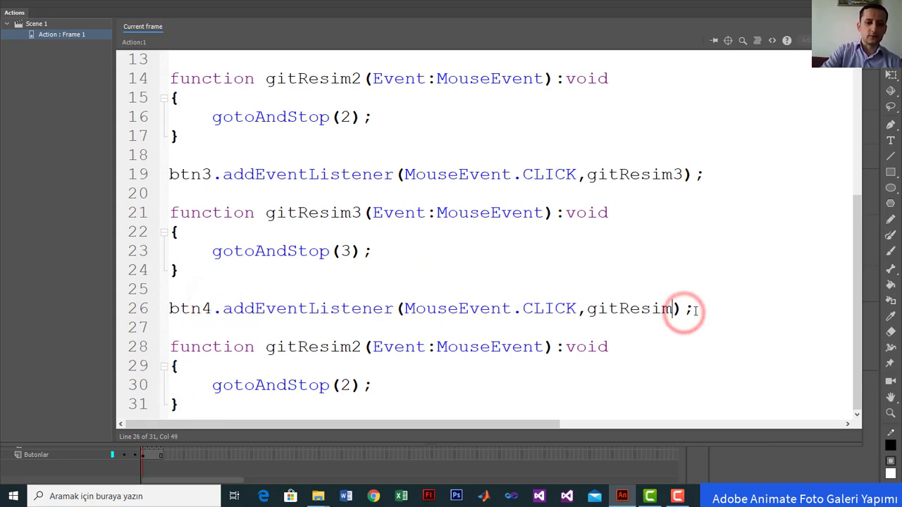
pyautogui.write('4')
# - Rename the function under the btn4 listener to gitResim4 and make it call gotoAndStop(4)
pyautogui.click(362, 348)
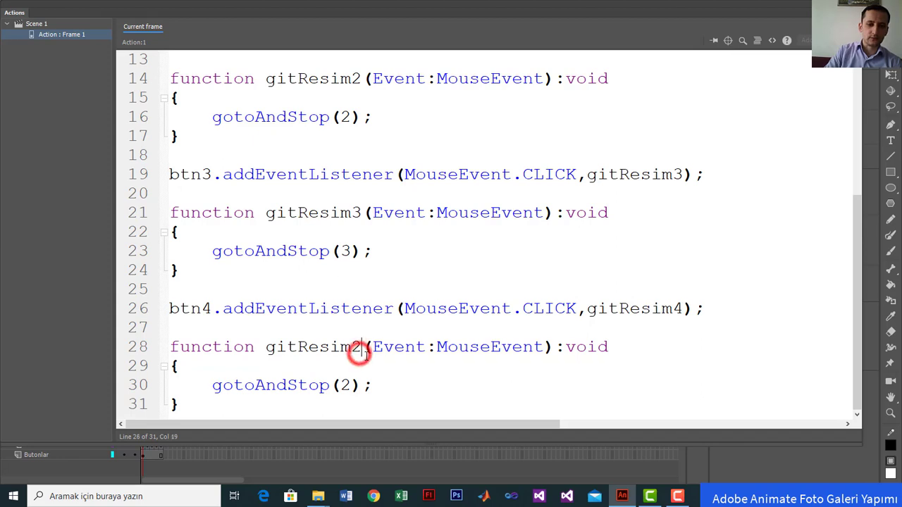
pyautogui.press('BackSpace')
pyautogui.write('4')
pyautogui.click(349, 388)
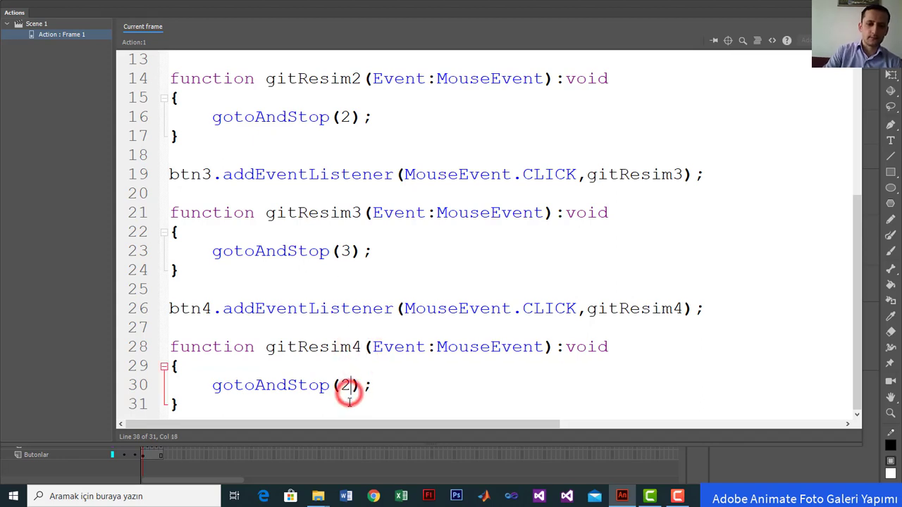
pyautogui.press('BackSpace')
pyautogui.write('4')
# - Paste the copied btn2 listener and function block once more below gitResim4, after a blank line
pyautogui.click(199, 408)
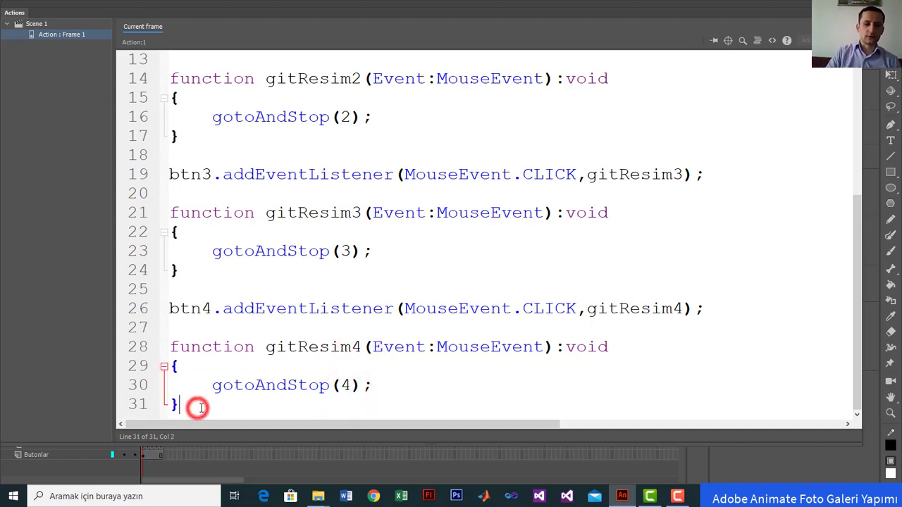
pyautogui.press('Return')
pyautogui.press('Return')
pyautogui.hotkey('ctrl', 'v')
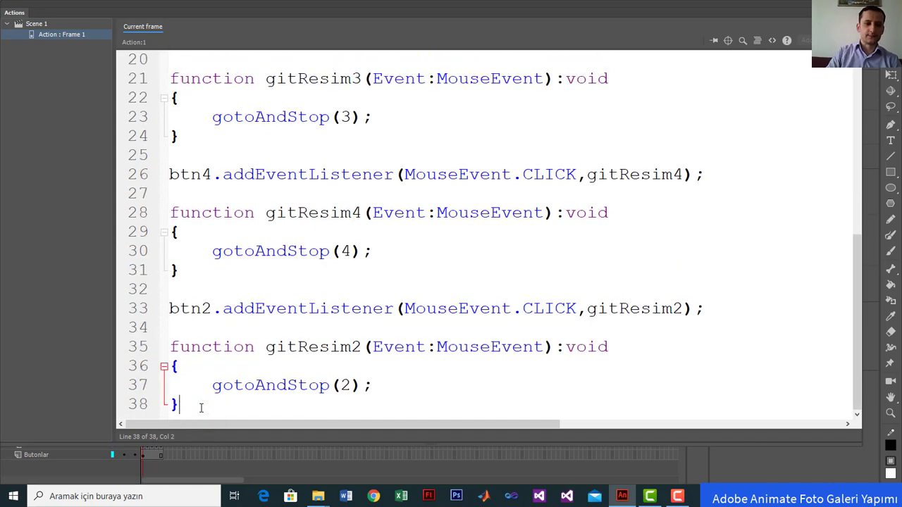
# - Change the newly pasted listener statement to use btn5 and the handler gitResim5
pyautogui.click(207, 308)
pyautogui.press('BackSpace')
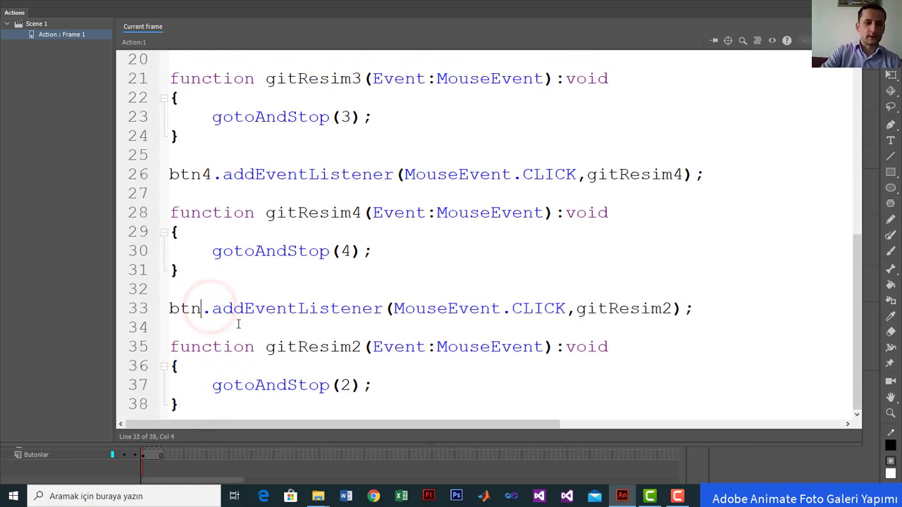
pyautogui.write('5')
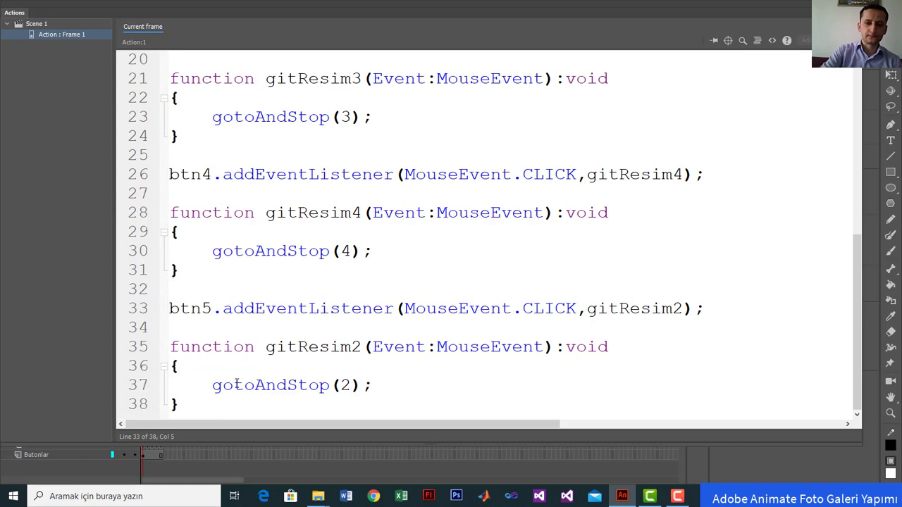
pyautogui.press('End')
pyautogui.press('Left')
pyautogui.press('Left')
pyautogui.press('Left')
pyautogui.press('Right')
pyautogui.press('BackSpace')
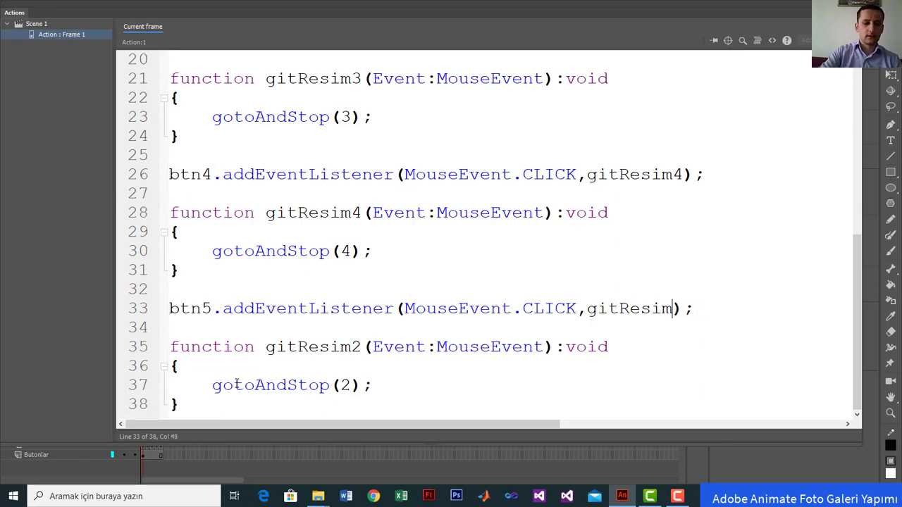
pyautogui.write('5')
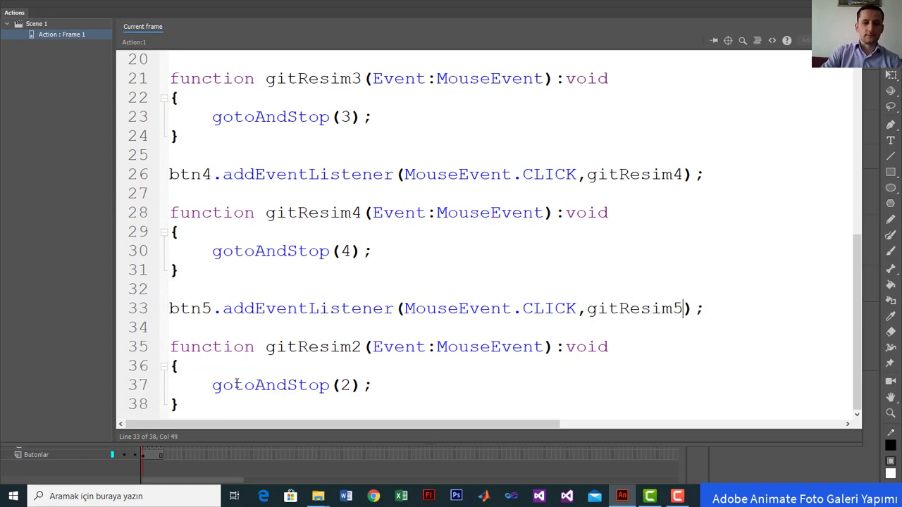
# - Rename the function under the btn5 listener to gitResim5 and make it call gotoAndStop(5)
pyautogui.click(360, 353)
pyautogui.press('BackSpace')
pyautogui.write('5')
pyautogui.press('Down')
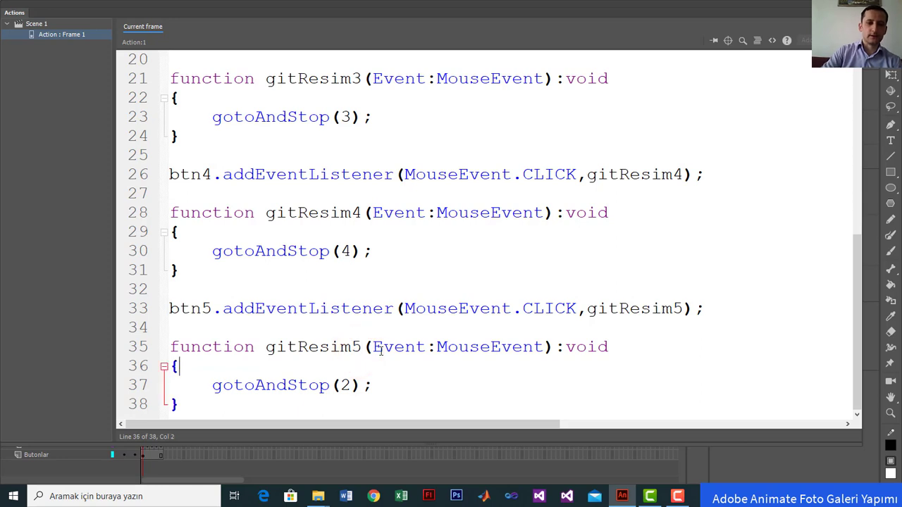
pyautogui.press('Down')
pyautogui.press('End')
pyautogui.press('Left')
pyautogui.press('Left')
pyautogui.press('BackSpace')
pyautogui.write('5')
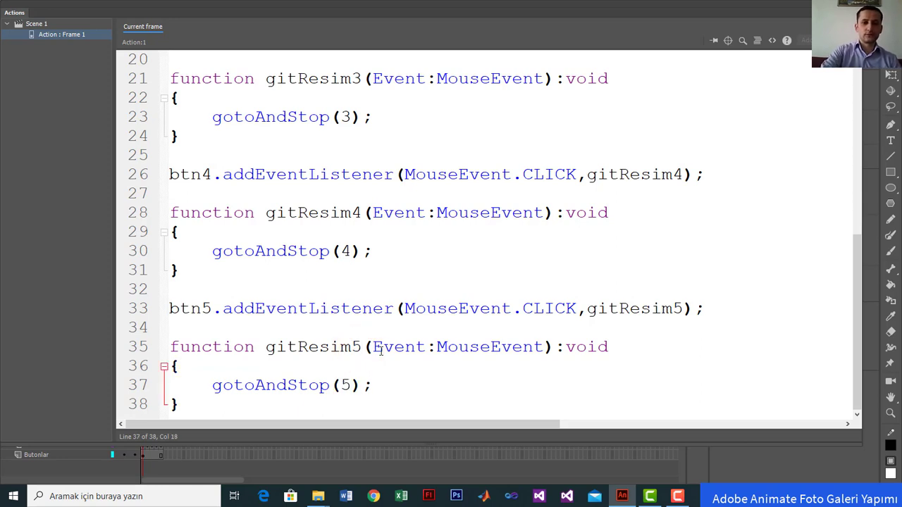
# - Test the movie, try all five thumbnail buttons forwards and backwards, and close the preview
pyautogui.hotkey('ctrl', 'Return')
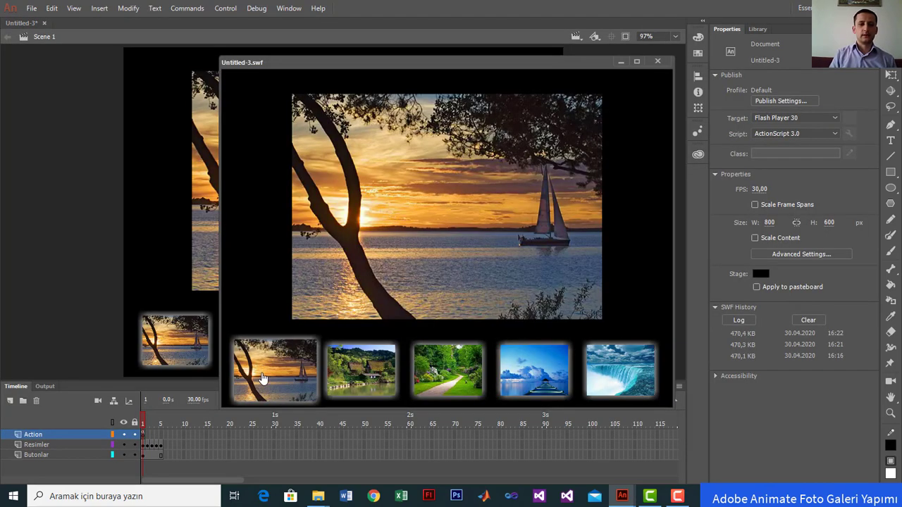
pyautogui.click(262, 376)
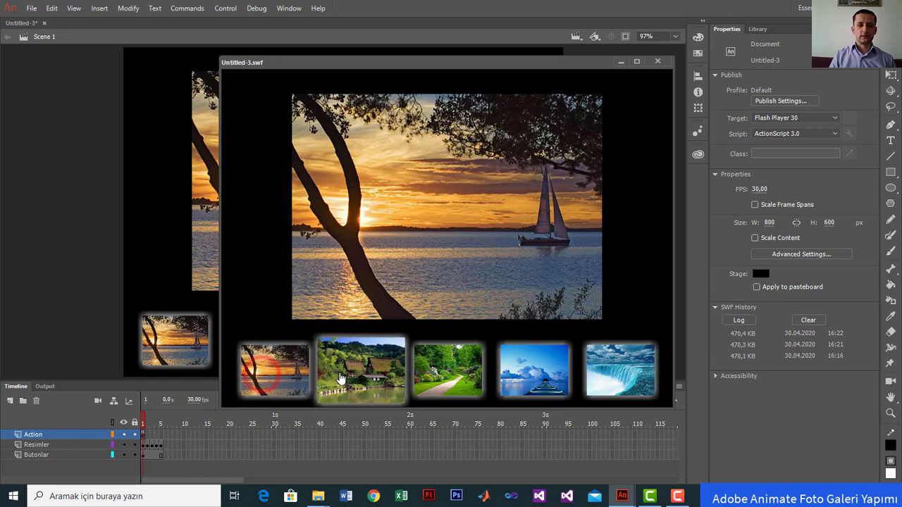
pyautogui.click(340, 378)
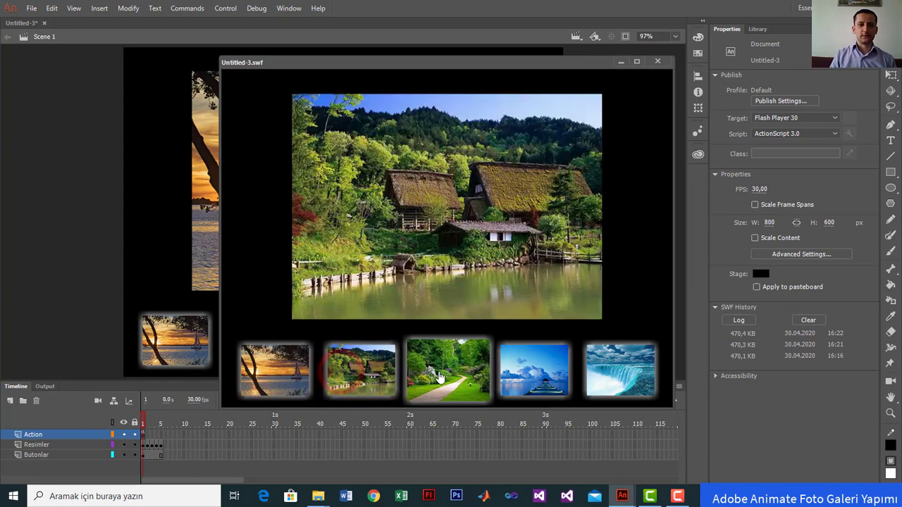
pyautogui.click(438, 376)
pyautogui.click(552, 371)
pyautogui.click(612, 372)
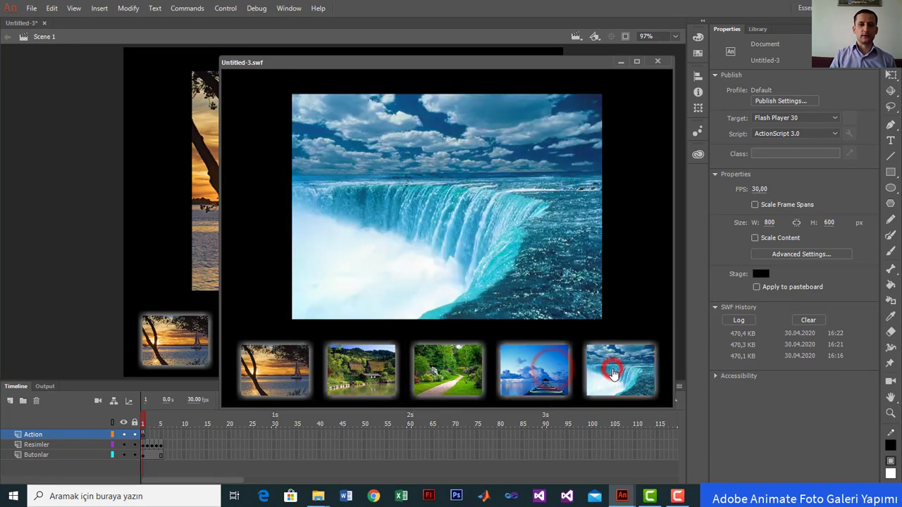
pyautogui.click(516, 348)
pyautogui.click(439, 352)
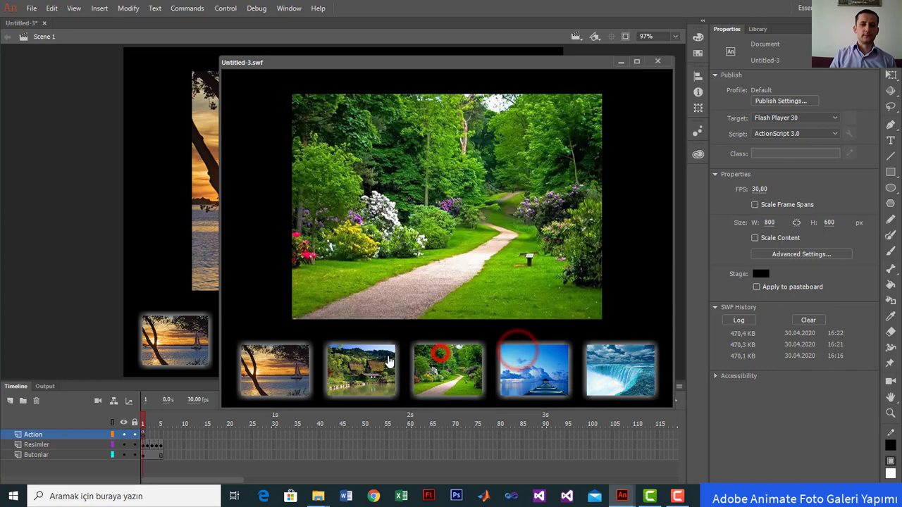
pyautogui.click(387, 361)
pyautogui.click(297, 366)
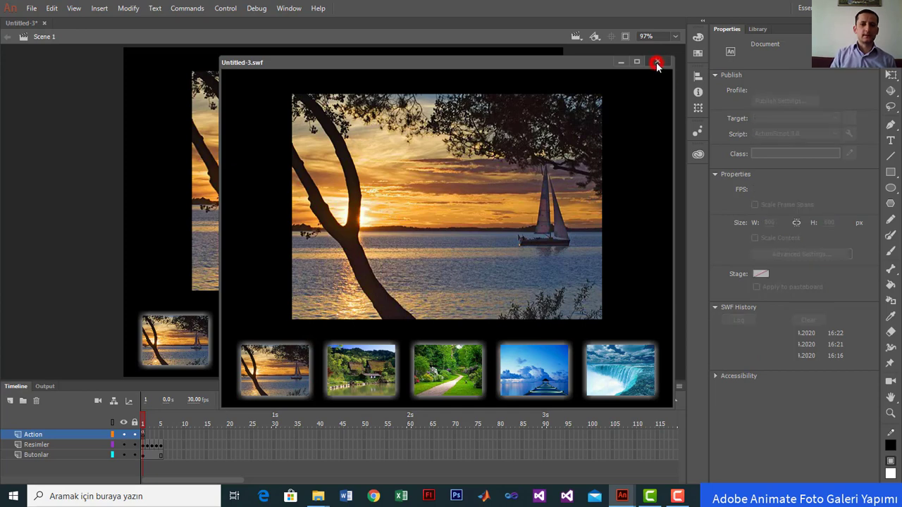
pyautogui.click(656, 63)
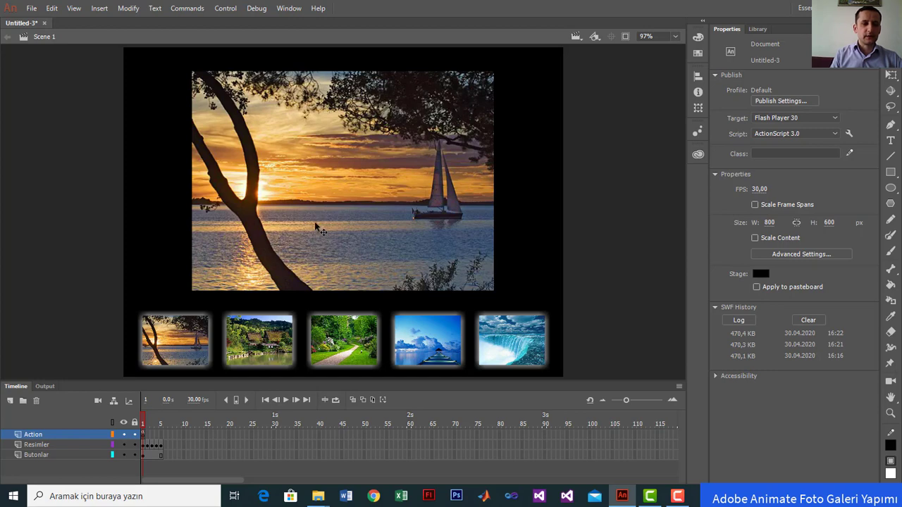
# - Lock the Butonlar layer and open the first picture's movie clip, mcResim1, on the Resimler layer for editing
pyautogui.click(135, 456)
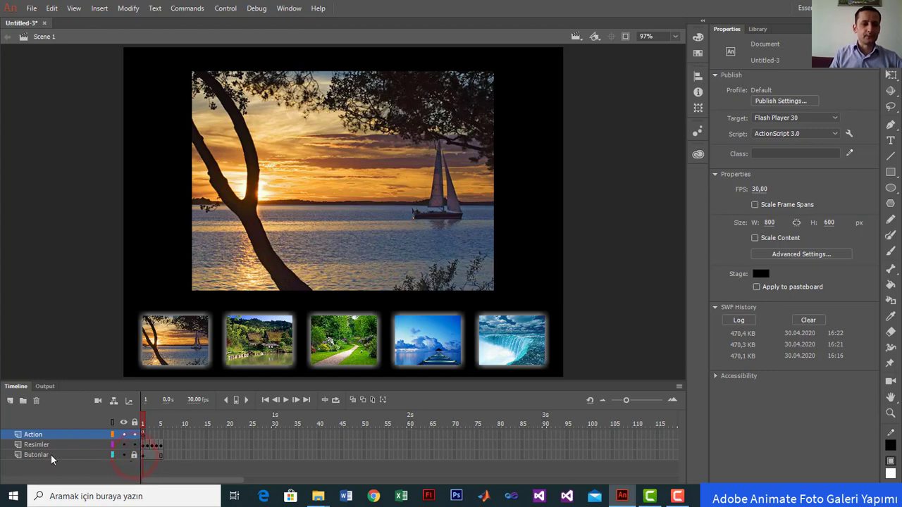
pyautogui.click(144, 445)
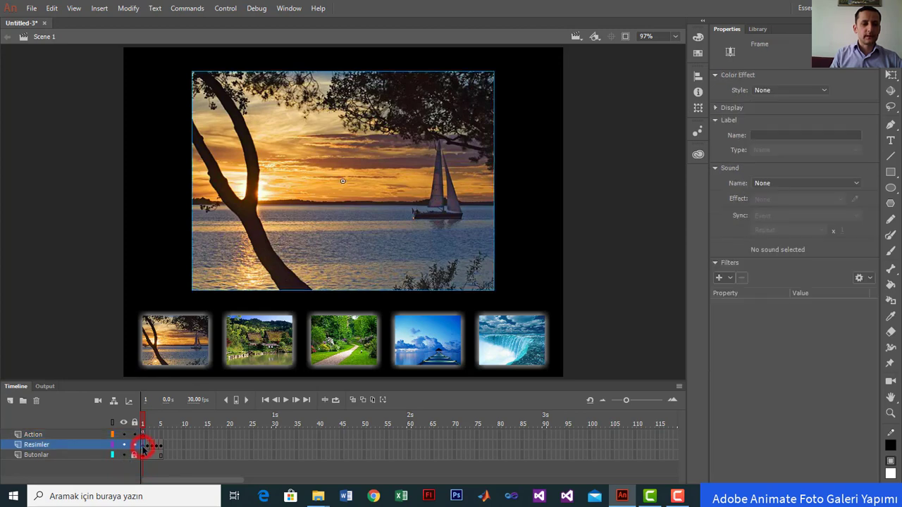
pyautogui.click(390, 203)
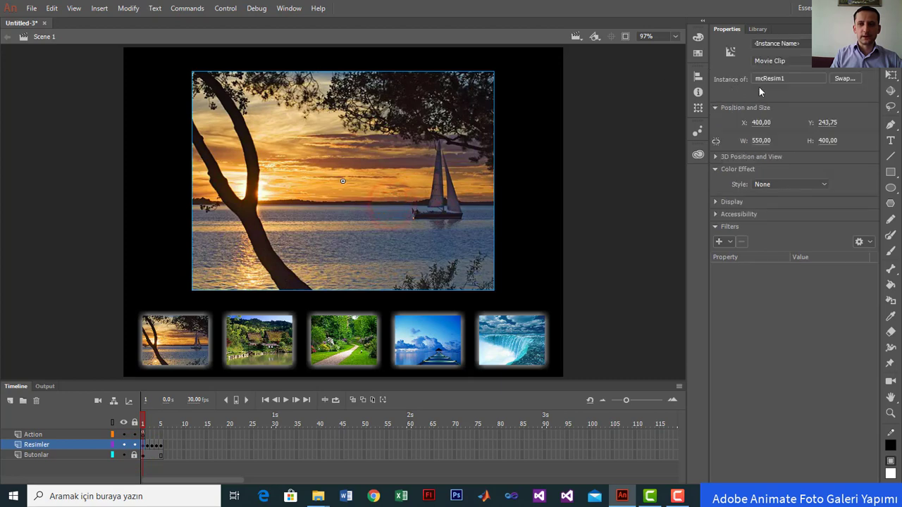
pyautogui.doubleClick(327, 151)
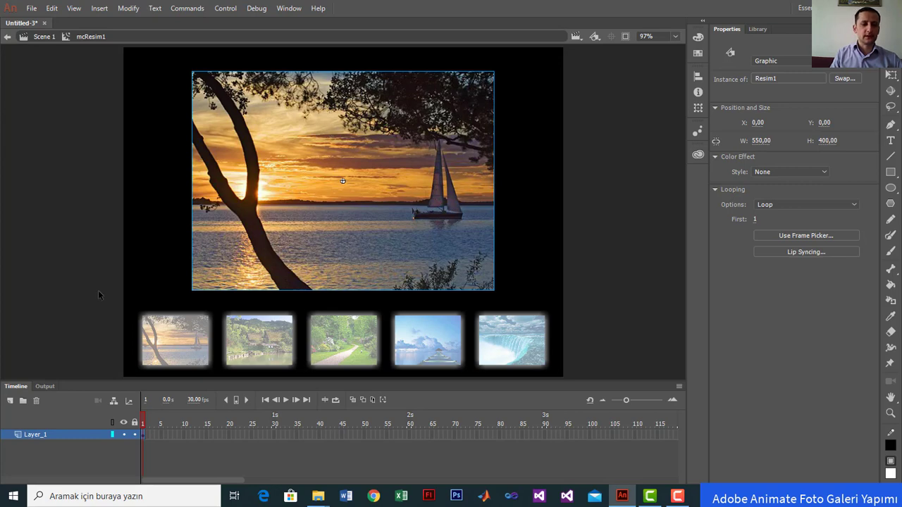
# - Rename the layer inside mcResim1 to Resim
pyautogui.doubleClick(49, 435)
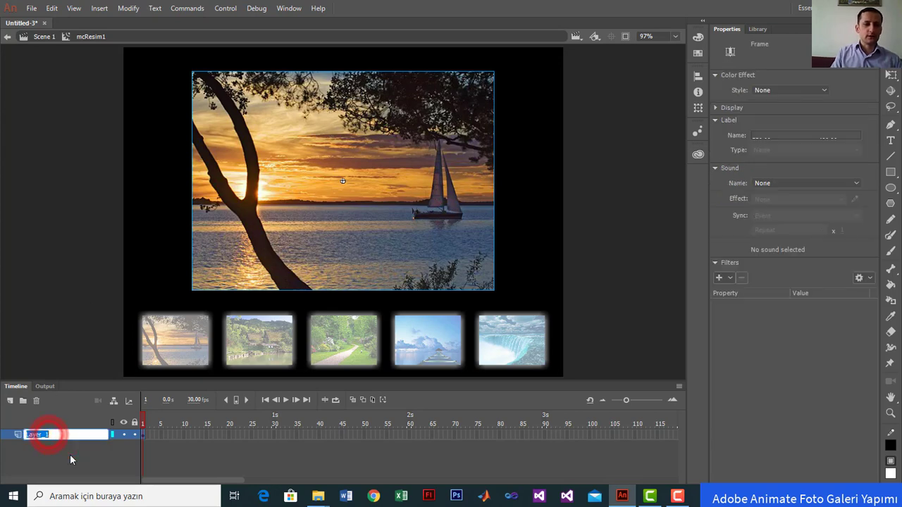
pyautogui.write('Resim')
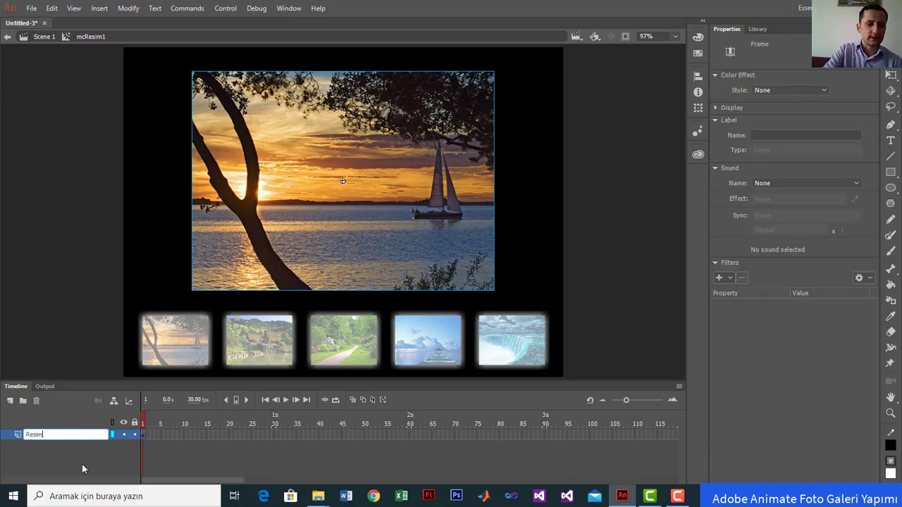
pyautogui.press('Return')
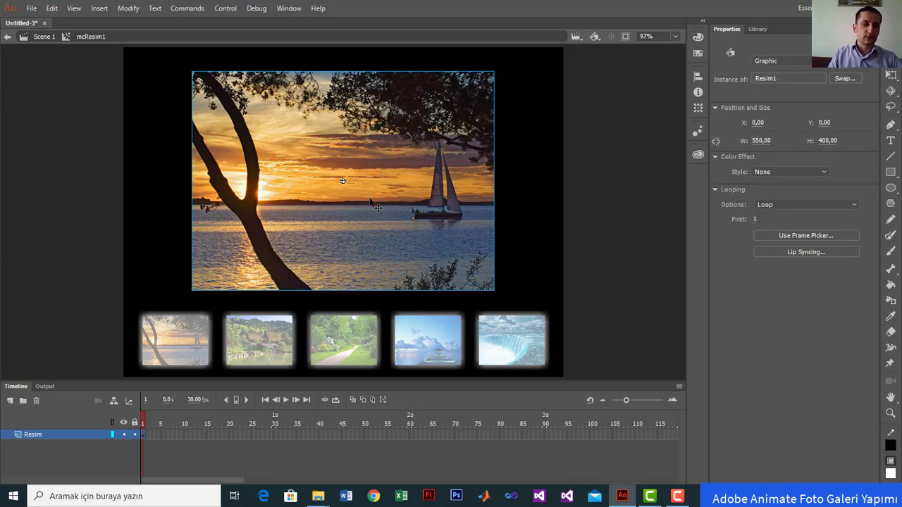
# - Insert a keyframe at frame 15 of the Resim layer and create a classic tween from frame 1 to it
pyautogui.click(206, 435)
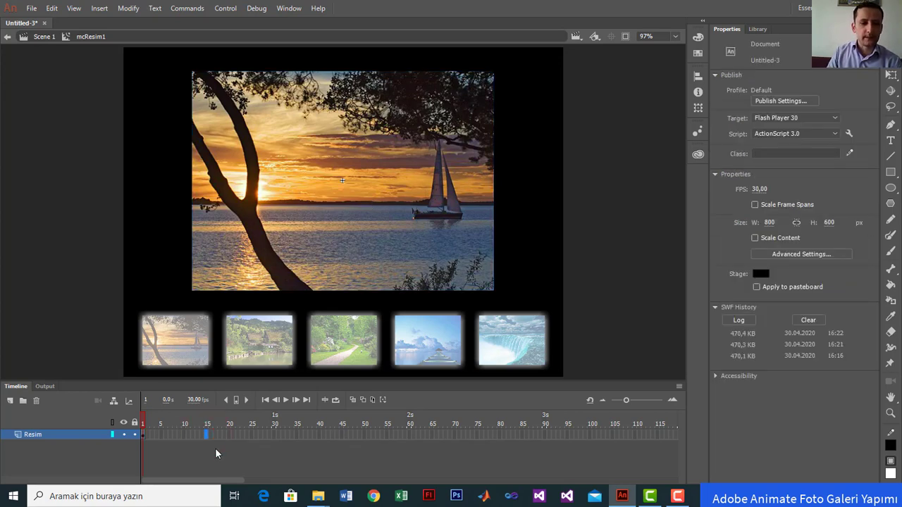
pyautogui.rightClick(174, 436)
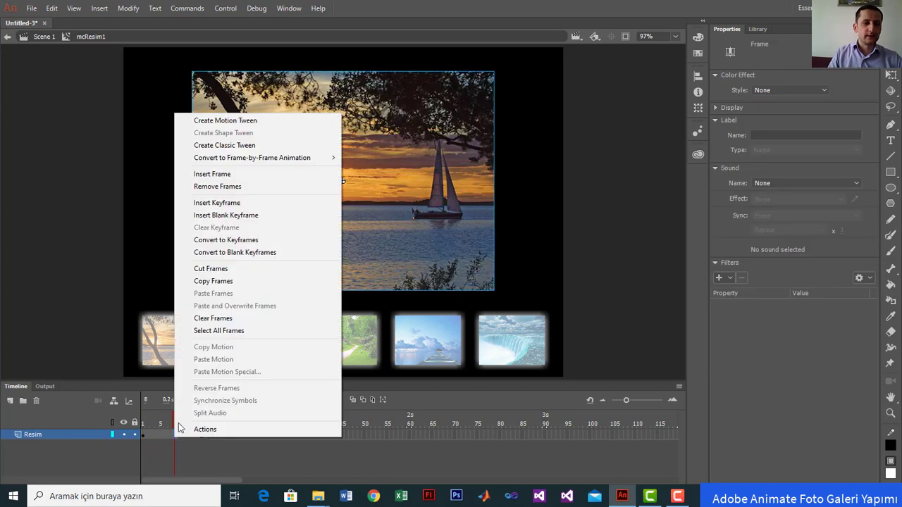
pyautogui.click(225, 146)
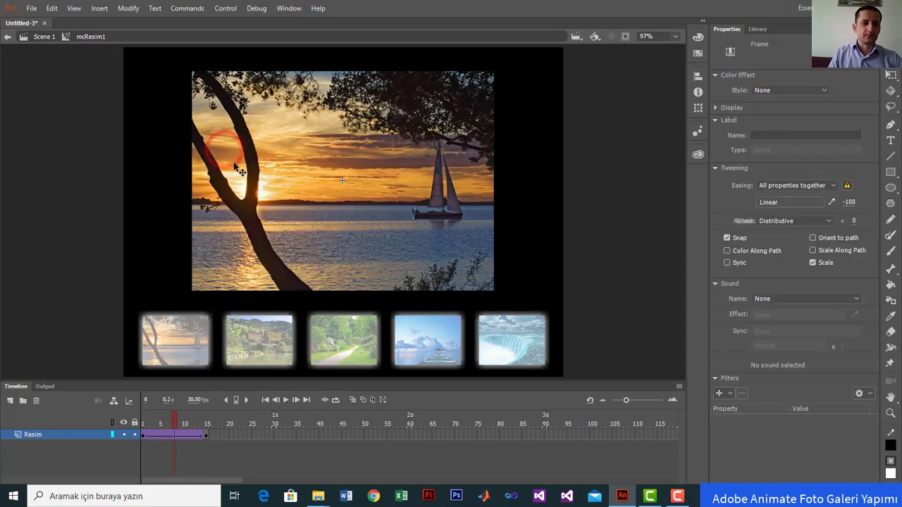
# - At frame 1, shrink the picture about its centre to about 110 × 80 px and set its Alpha to 0%
pyautogui.click(144, 436)
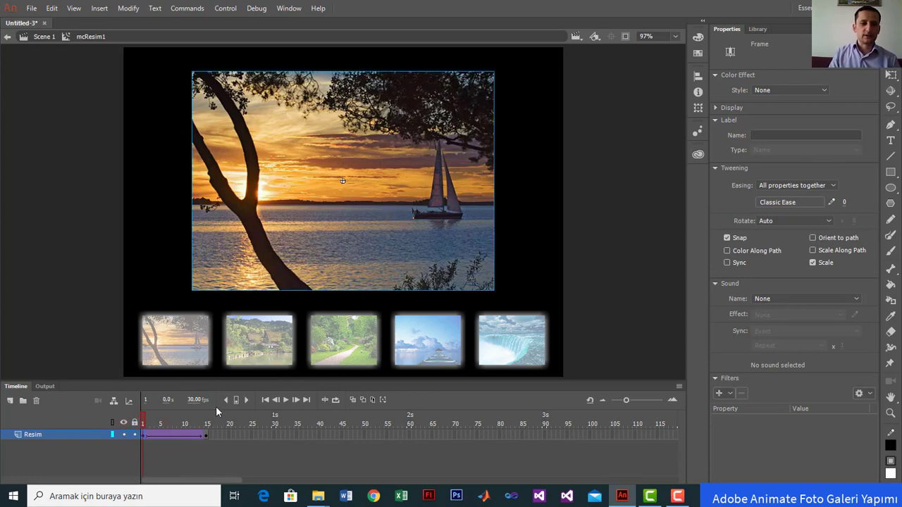
pyautogui.click(361, 234)
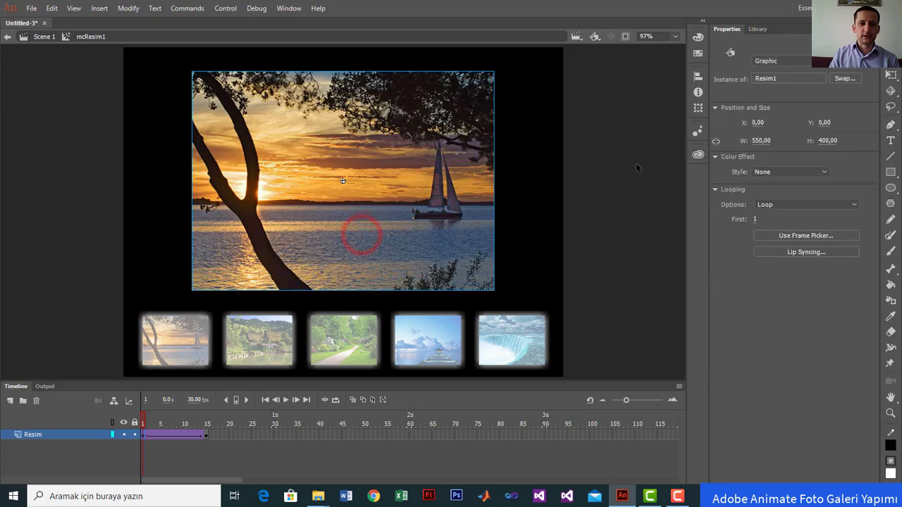
pyautogui.click(891, 90)
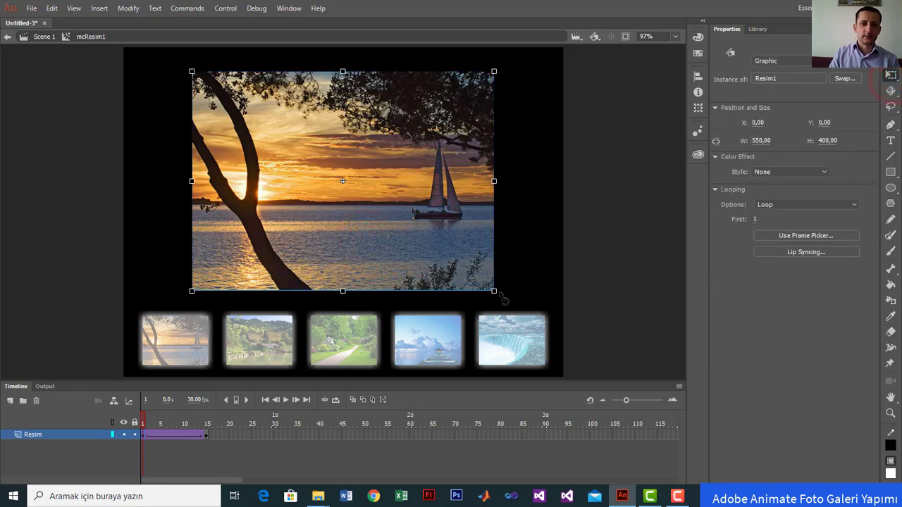
pyautogui.moveTo(495, 289); pyautogui.dragTo(379, 207)
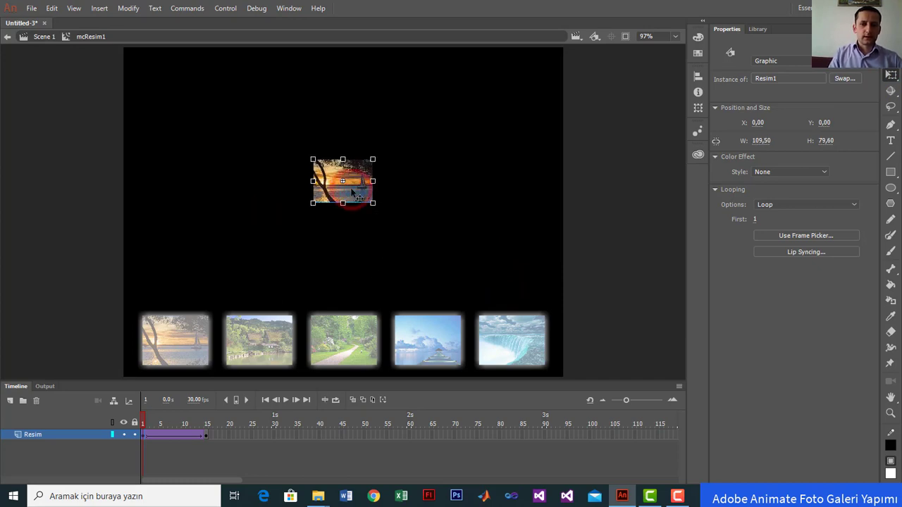
pyautogui.click(786, 174)
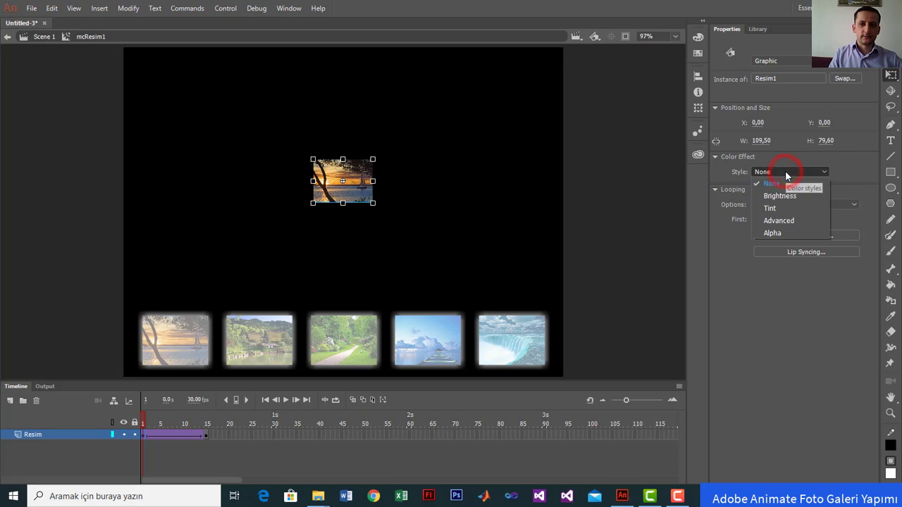
pyautogui.click(772, 234)
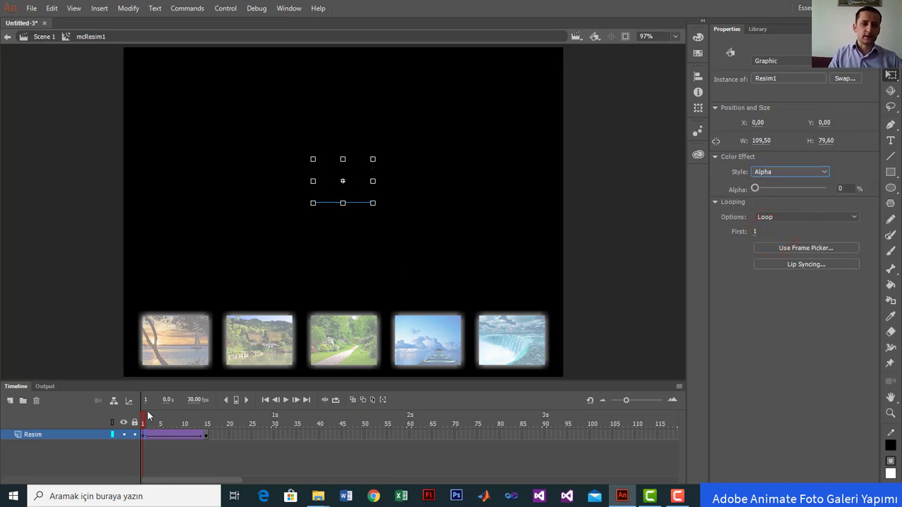
# - Preview the picture's grow-and-fade tween, and add a stop(); action to frame 15 of the Resim layer
pyautogui.moveTo(145, 425); pyautogui.dragTo(167, 427)
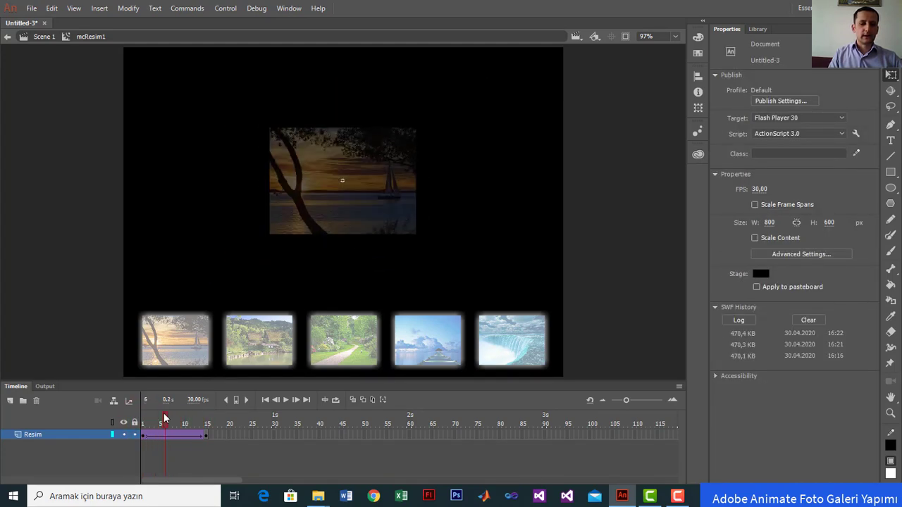
pyautogui.press('Return')
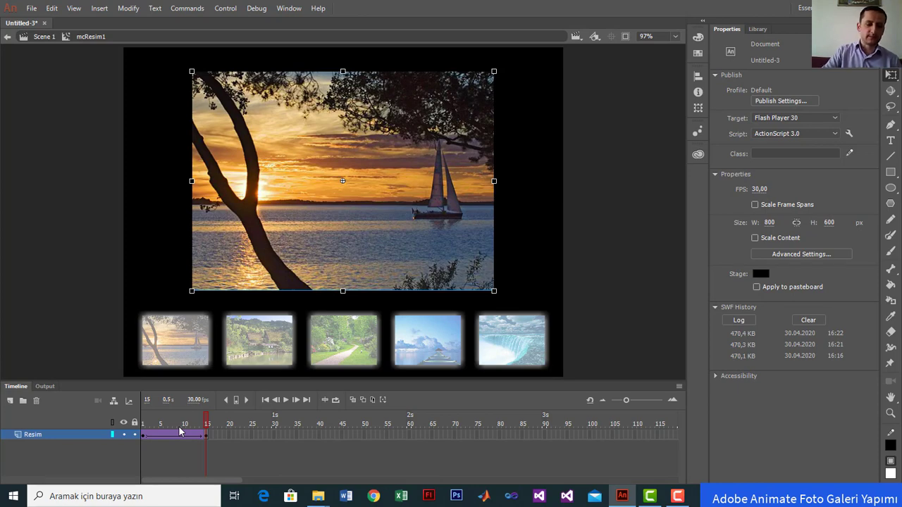
pyautogui.click(205, 436)
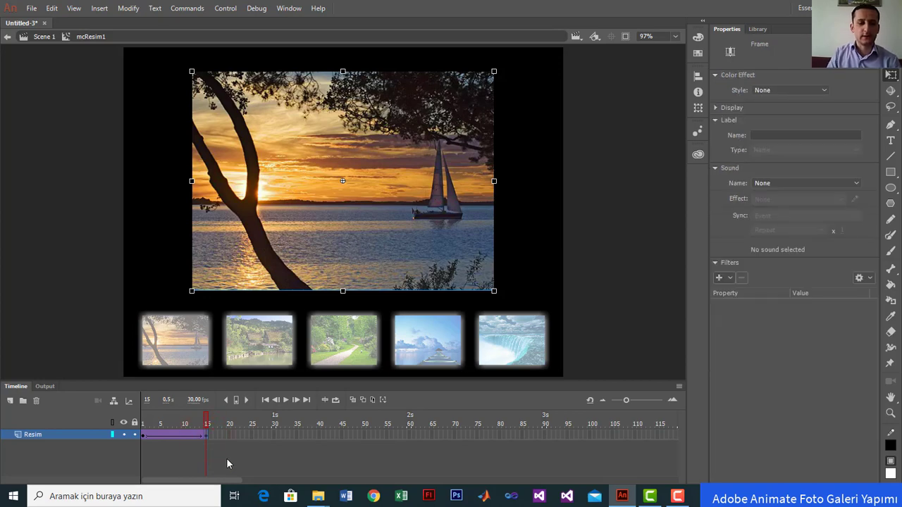
pyautogui.press('F9')
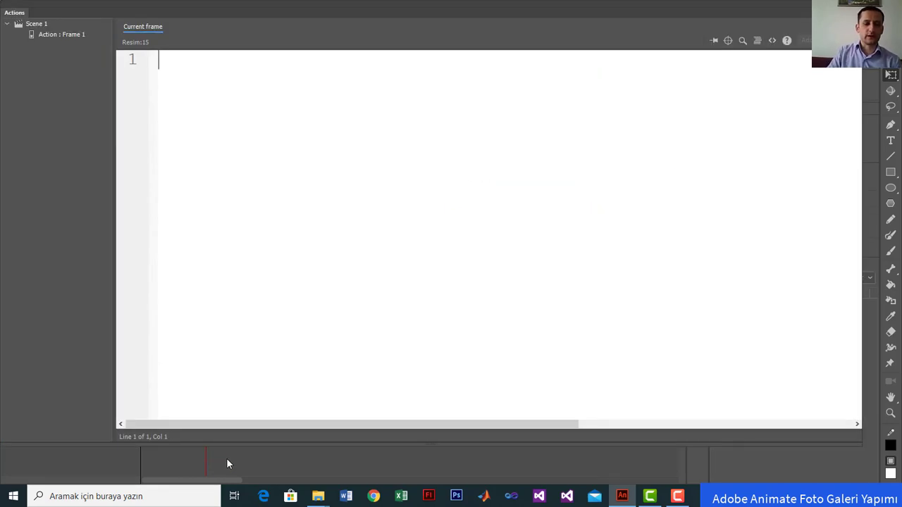
pyautogui.write('stop()')
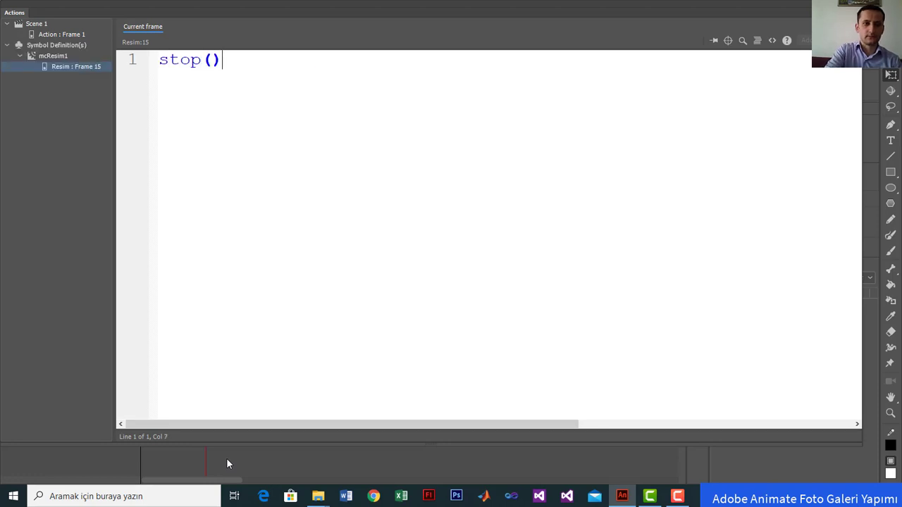
pyautogui.write(';')
pyautogui.press('F9')
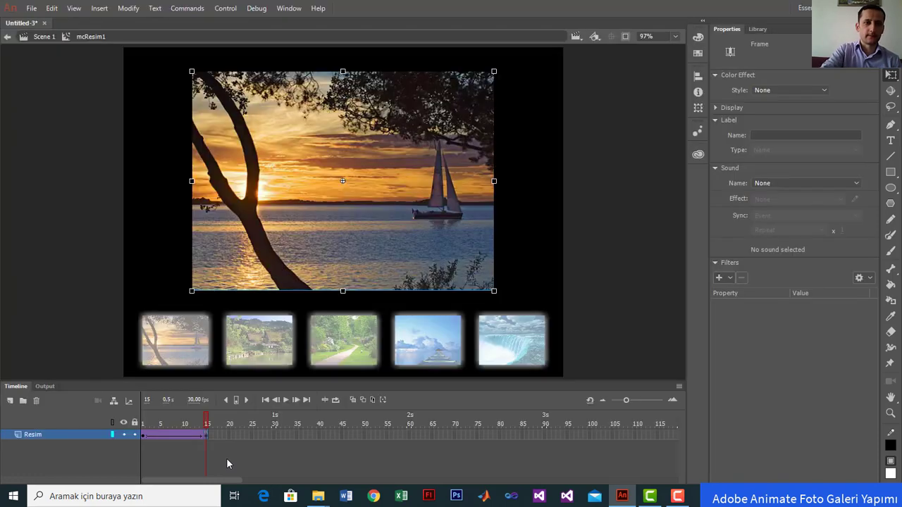
# - Test the movie by switching between the first and second thumbnail pictures, and close the preview
pyautogui.hotkey('ctrl', 'Return')
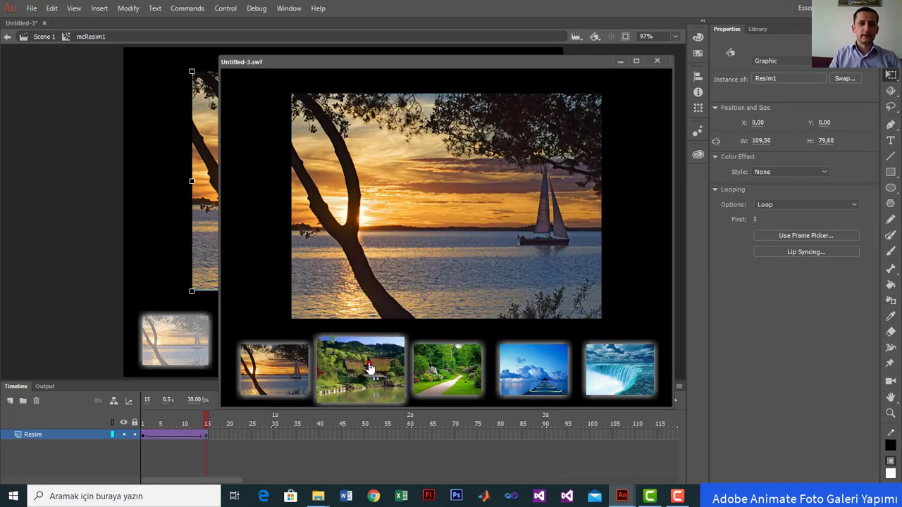
pyautogui.click(369, 367)
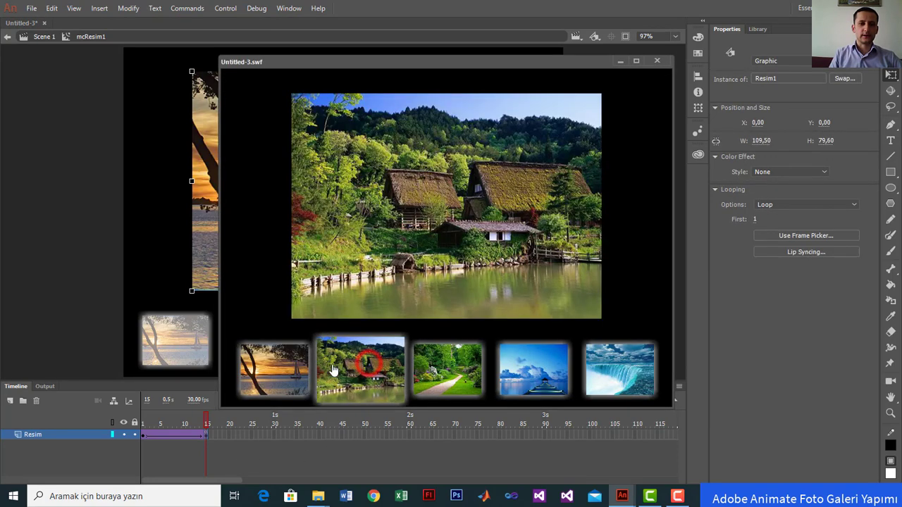
pyautogui.click(286, 365)
pyautogui.click(346, 372)
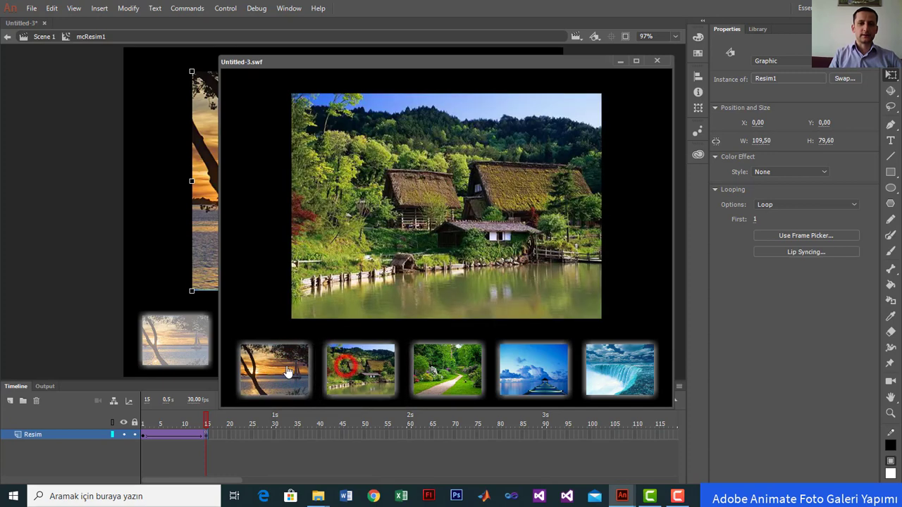
pyautogui.click(269, 368)
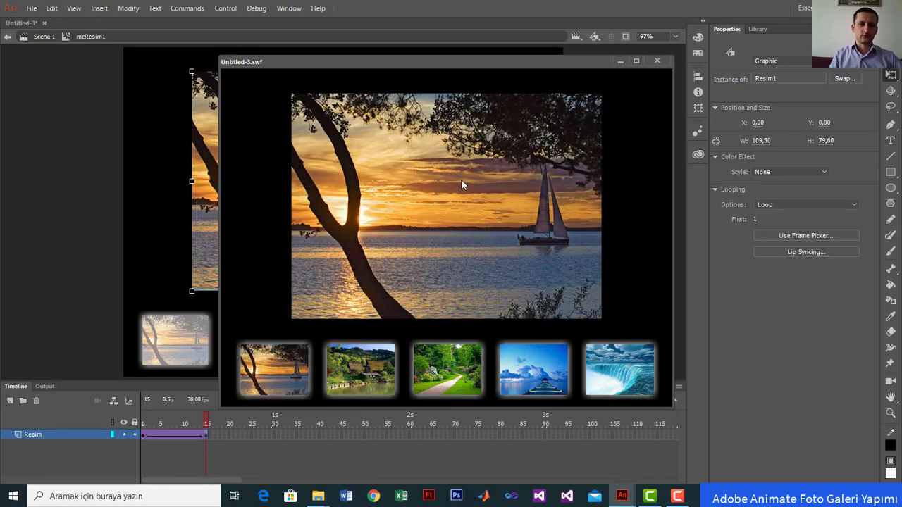
pyautogui.click(657, 62)
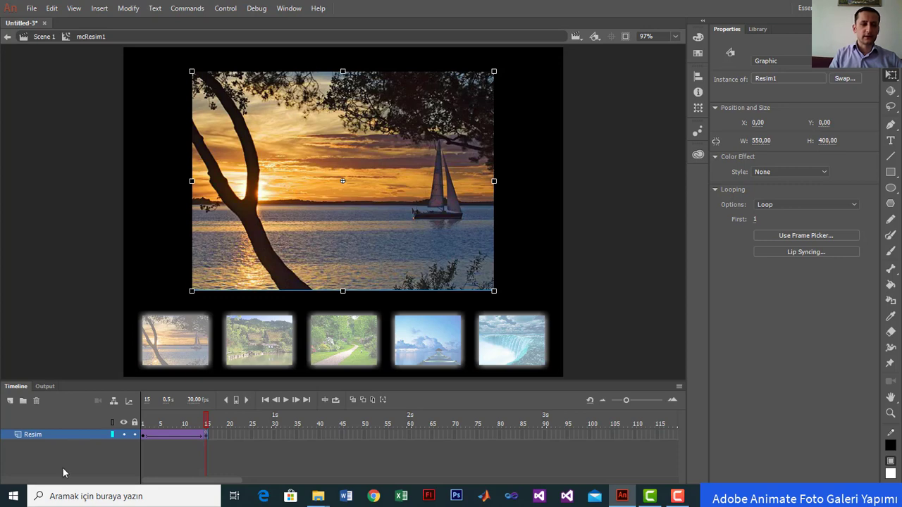
# - Add a new layer above Resim inside mcResim1 and name it Metin
pyautogui.click(9, 402)
pyautogui.click(33, 438)
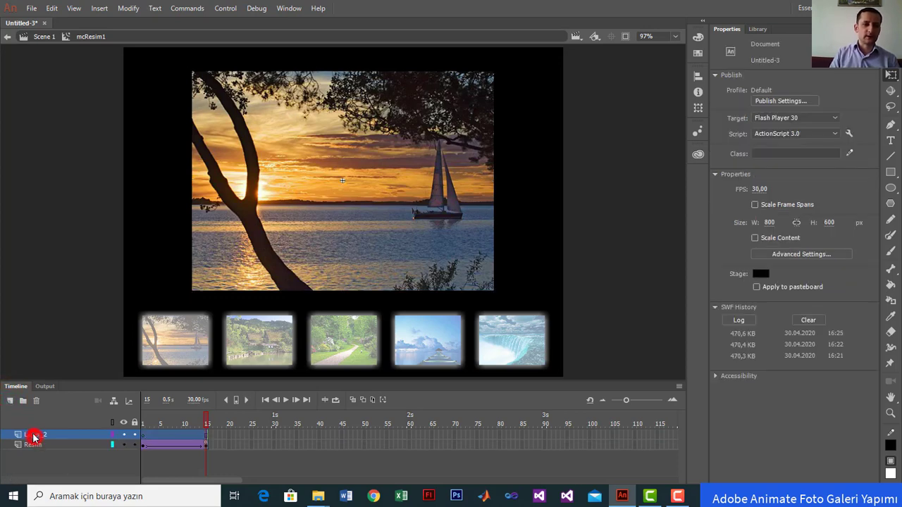
pyautogui.click(100, 387)
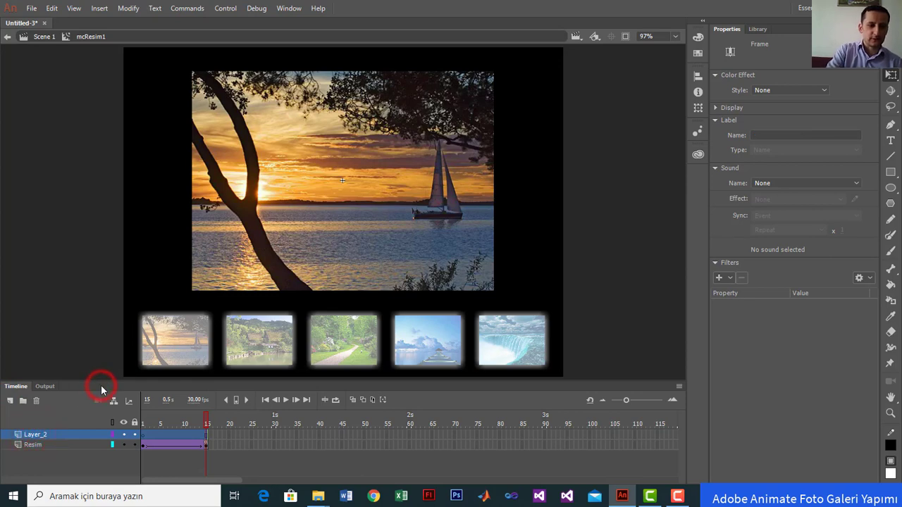
pyautogui.doubleClick(39, 435)
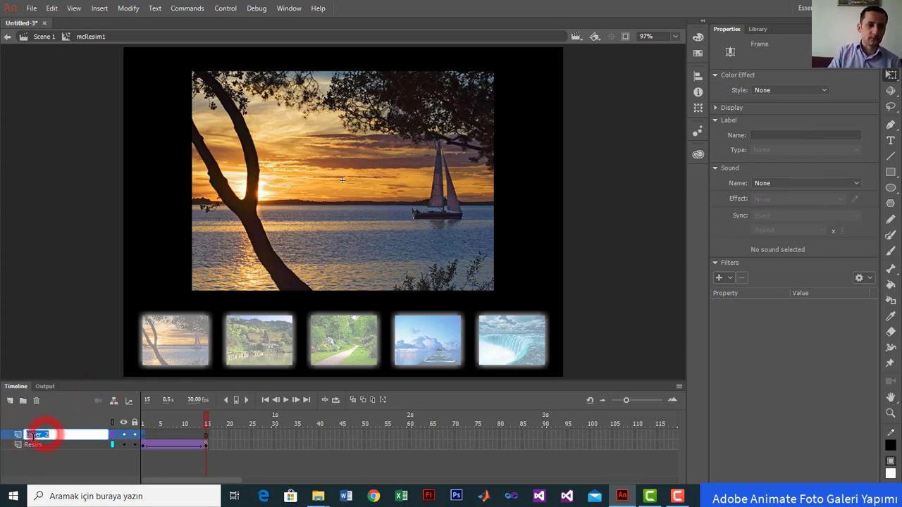
pyautogui.write('Metin')
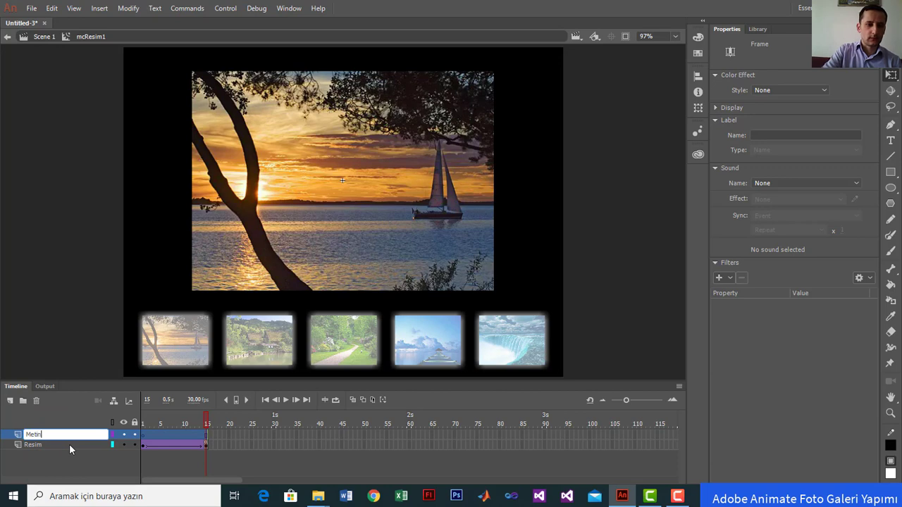
pyautogui.press('Return')
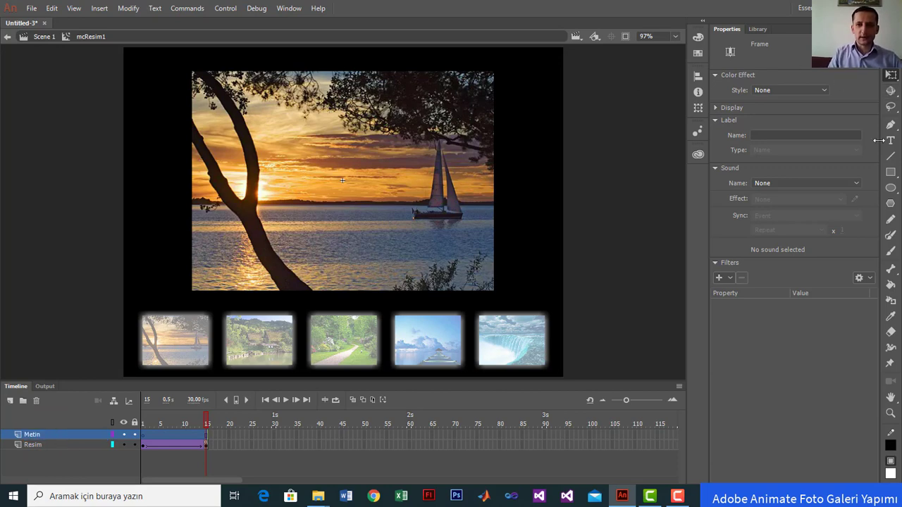
# - Add the static text "Resim1" above the picture on the Metin layer and set its font size to 20 pt
pyautogui.press('t')
pyautogui.click(337, 61)
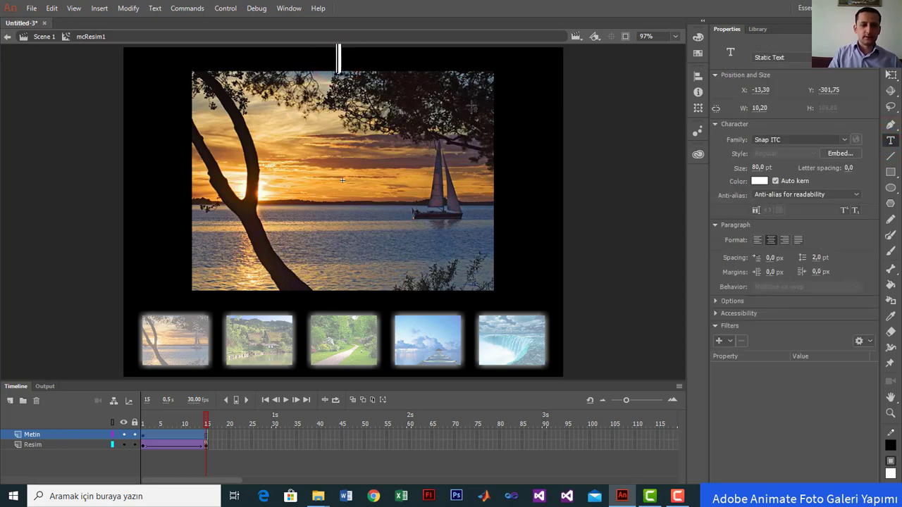
pyautogui.write('Resim1')
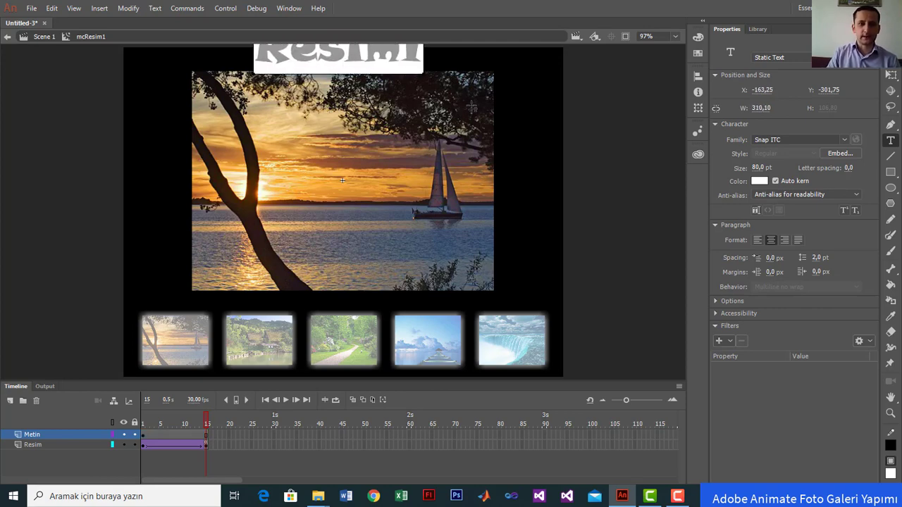
pyautogui.hotkey('ctrl', 'a')
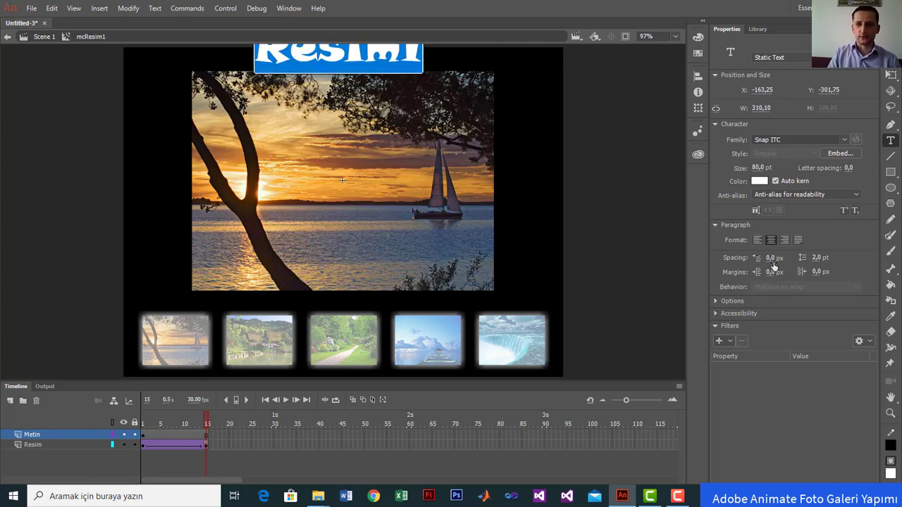
pyautogui.click(759, 167)
pyautogui.write('20')
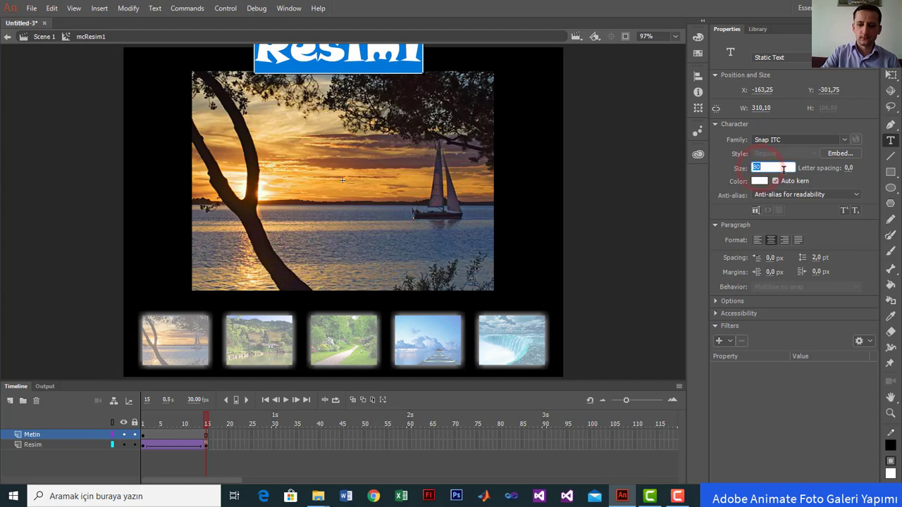
pyautogui.press('Return')
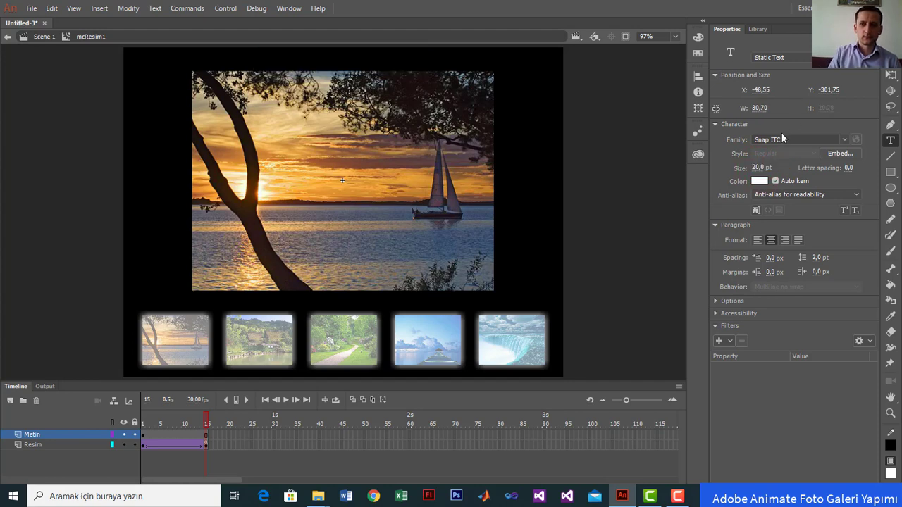
# - Move the Resim1 text into the black band just above the picture, centred, at about X -40, Y -236
pyautogui.click(675, 36)
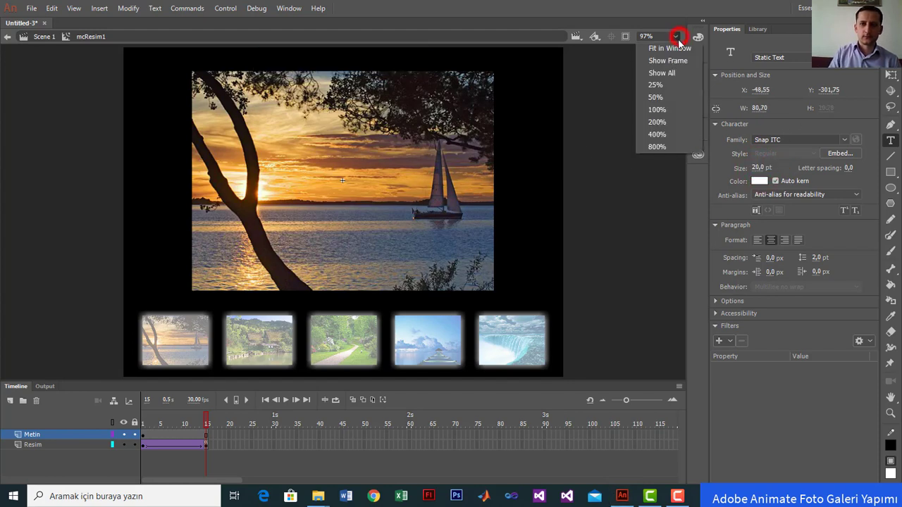
pyautogui.click(662, 98)
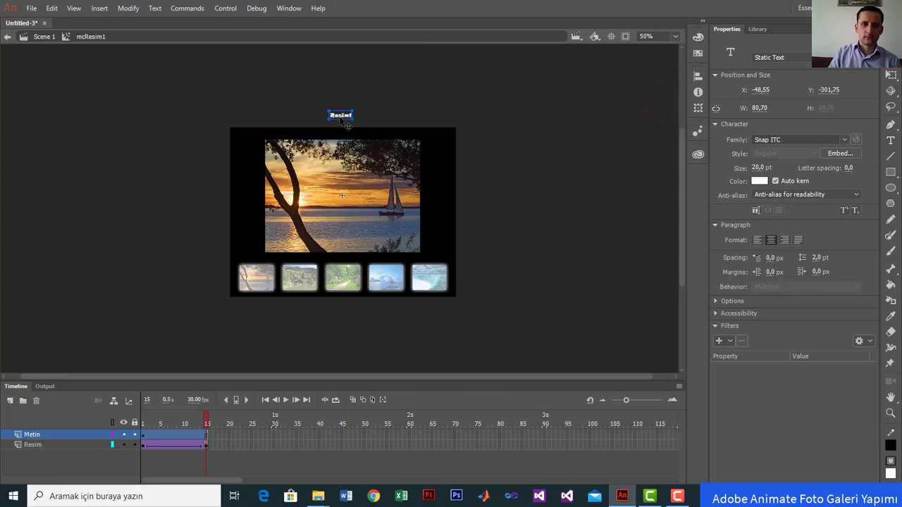
pyautogui.moveTo(341, 114); pyautogui.dragTo(344, 141)
pyautogui.press('Up')
pyautogui.press('Up')
pyautogui.press('Up')
pyautogui.press('Up')
pyautogui.press('Up')
pyautogui.press('Up')
pyautogui.press('Up')
pyautogui.press('Up')
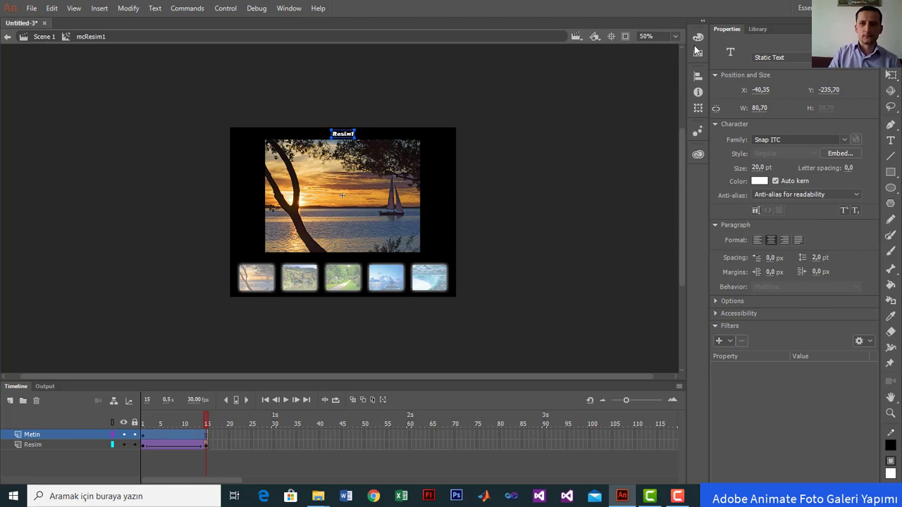
pyautogui.click(676, 36)
pyautogui.click(672, 50)
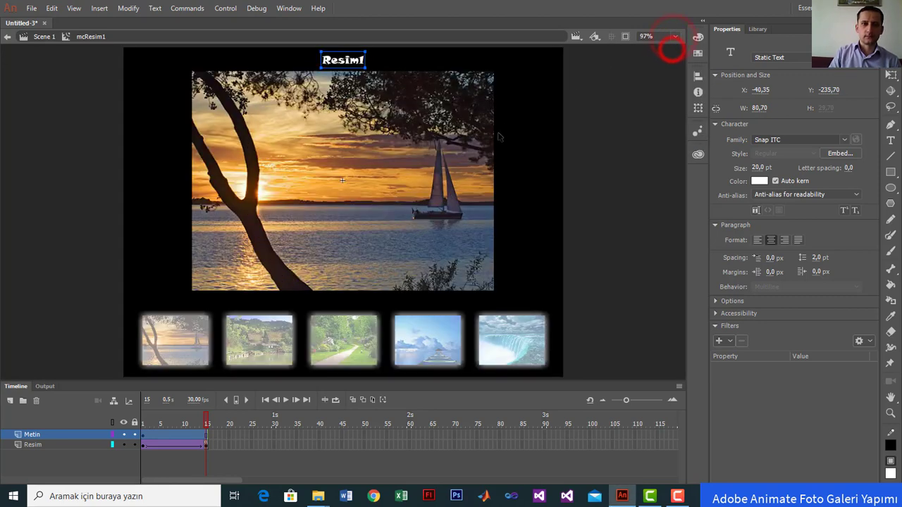
pyautogui.click(617, 126)
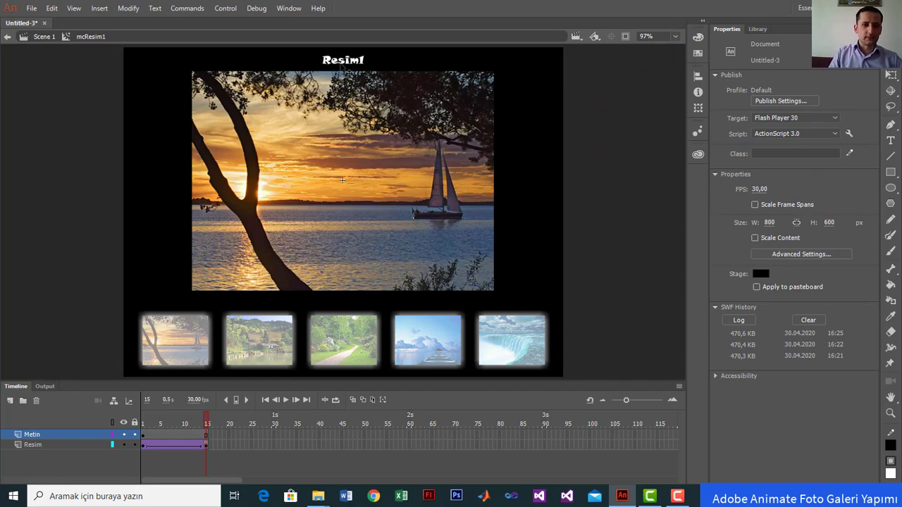
# - Convert the Resim1 text to a Graphic symbol, keeping the suggested name
pyautogui.click(343, 62)
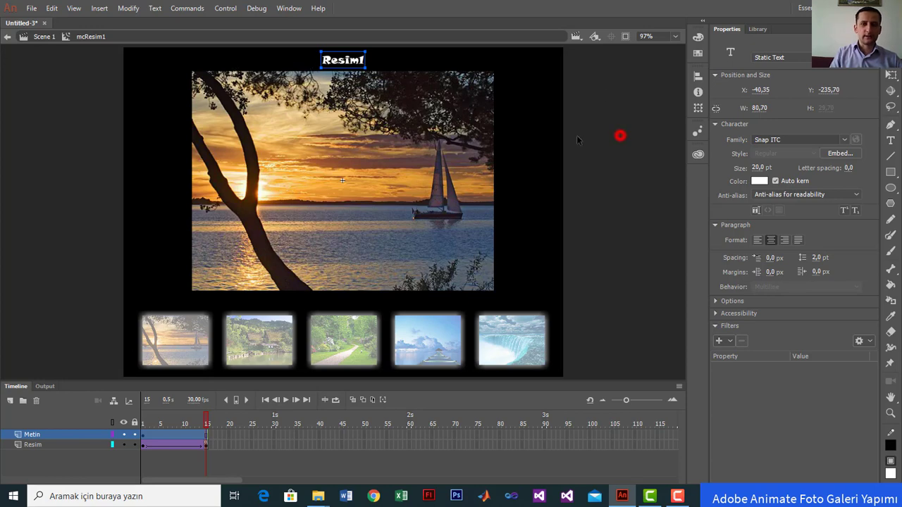
pyautogui.click(620, 135)
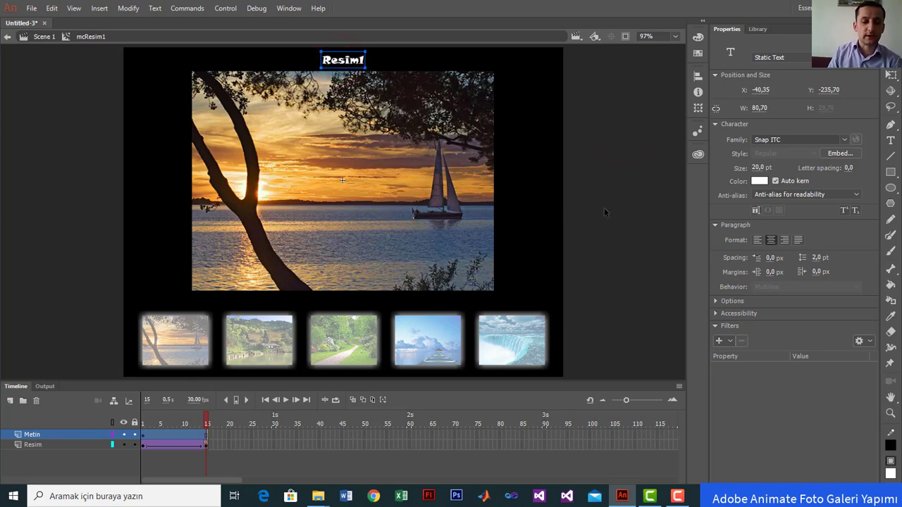
pyautogui.press('F8')
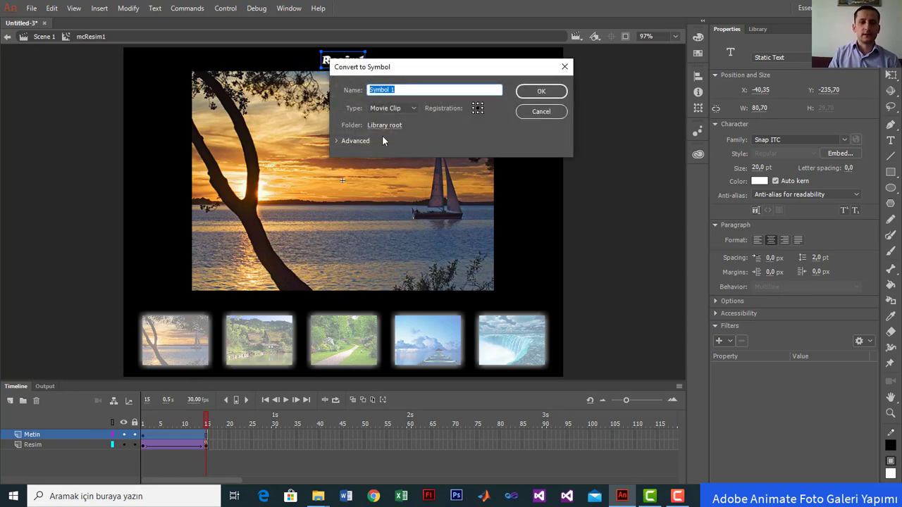
pyautogui.click(412, 110)
pyautogui.click(400, 145)
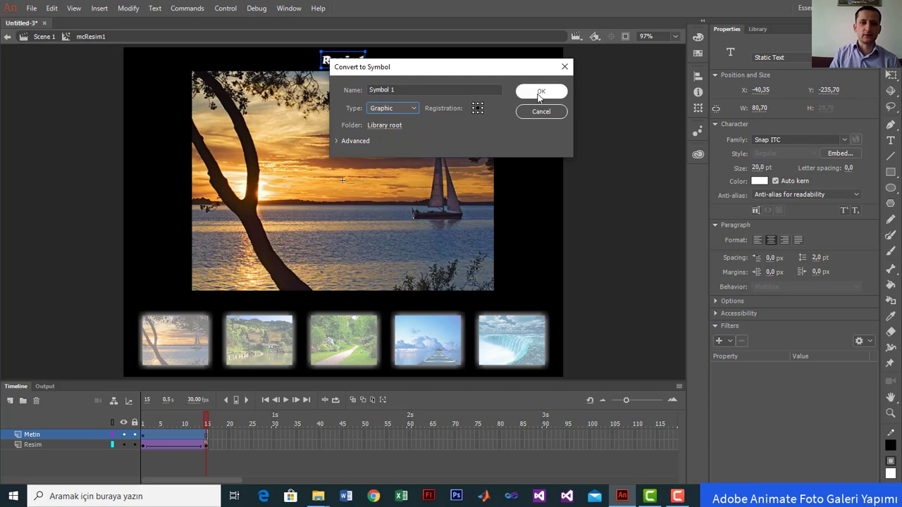
pyautogui.click(538, 95)
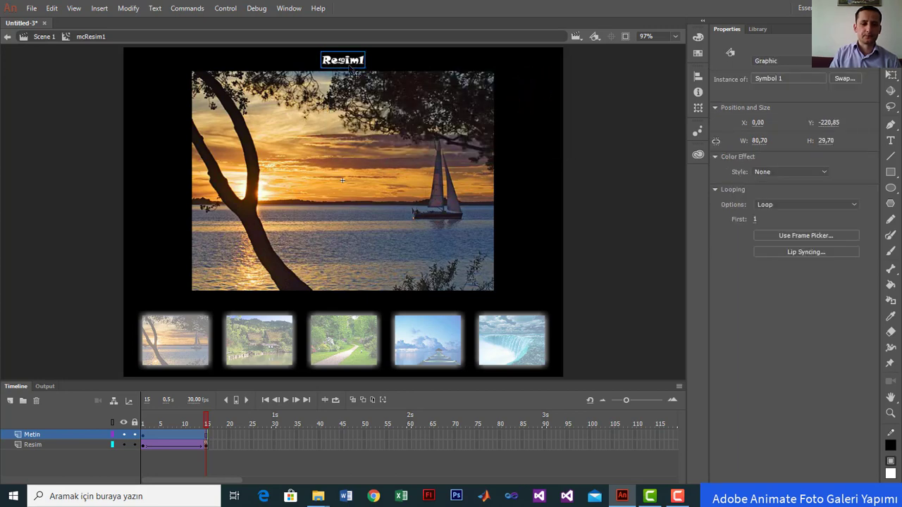
# - Insert a keyframe at frame 15 of the Metin layer and create a classic tween from frame 1 to it
pyautogui.click(206, 436)
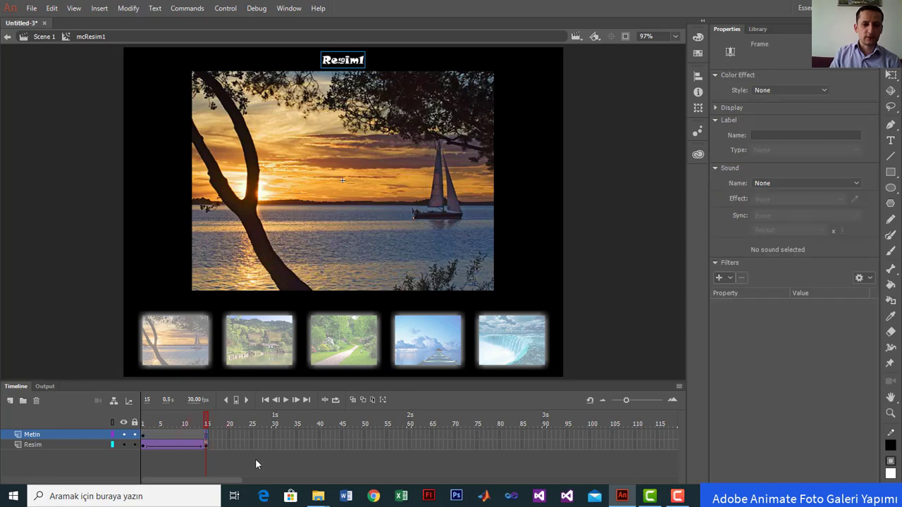
pyautogui.rightClick(184, 437)
pyautogui.click(221, 144)
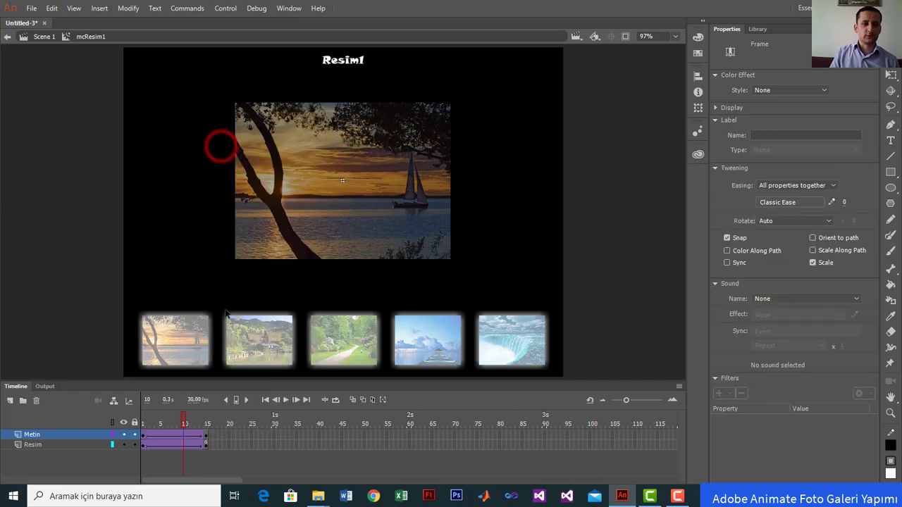
# - At frame 1 of the Metin layer, move the Resim1 text horizontally off the stage's left edge to about X -450
pyautogui.moveTo(185, 423); pyautogui.dragTo(143, 426)
pyautogui.click(145, 435)
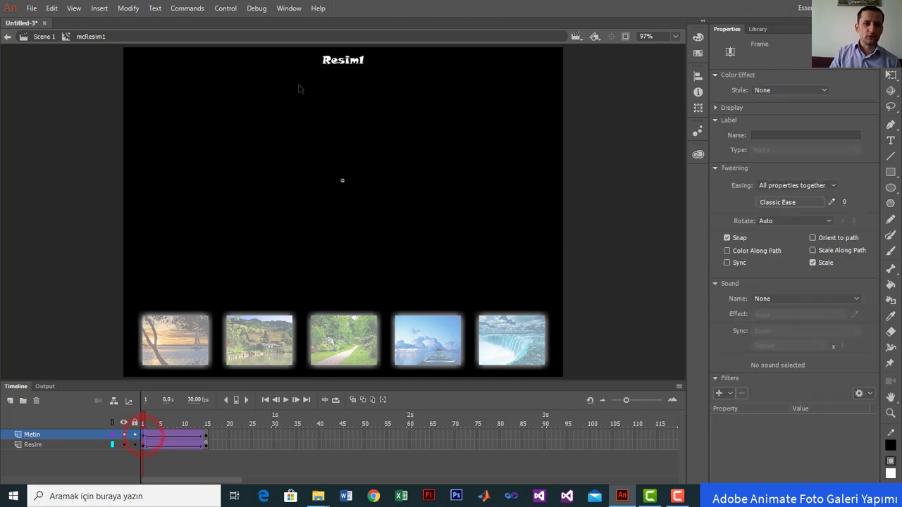
pyautogui.moveTo(342, 67); pyautogui.dragTo(90, 66)
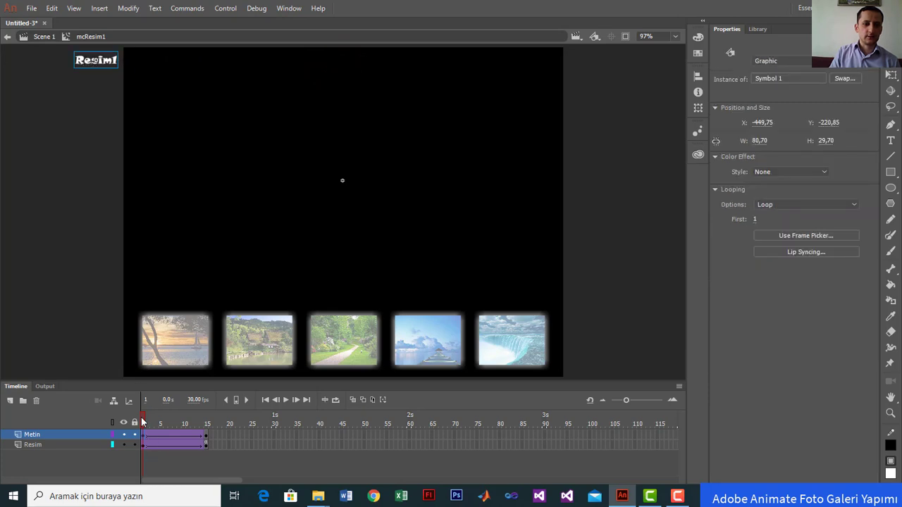
# - At frame 1 of the Metin layer, make the Resim1 text fully transparent with an Alpha colour effect of 0%
pyautogui.moveTo(143, 421)
pyautogui.mouseDown()
pyautogui.moveTo(216, 420)
pyautogui.moveTo(140, 422)
pyautogui.mouseUp()
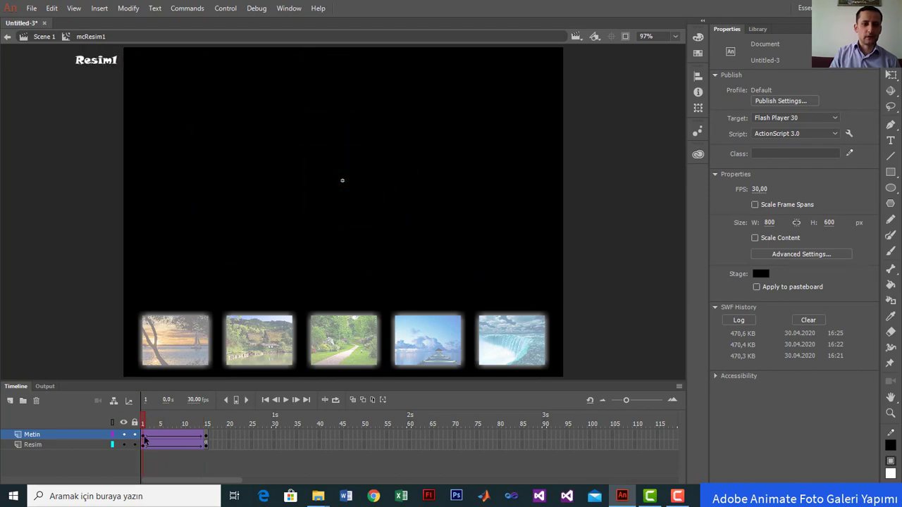
pyautogui.click(144, 436)
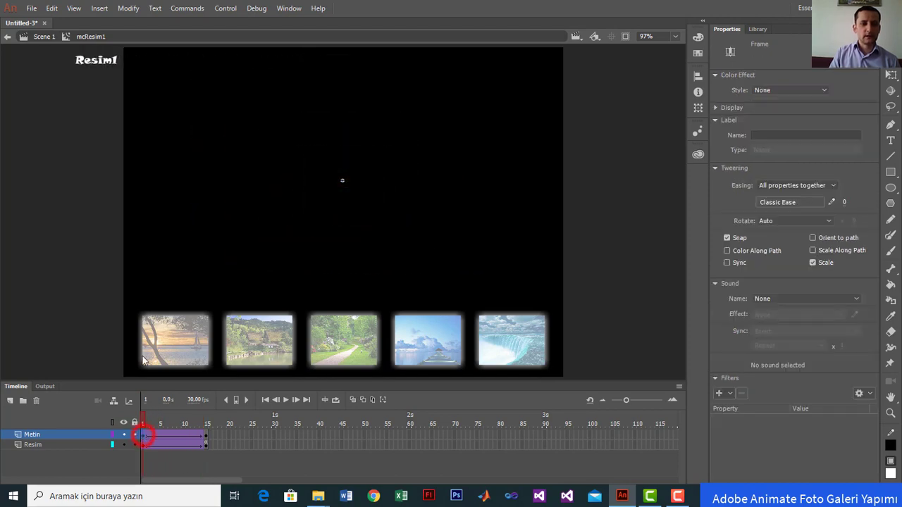
pyautogui.click(94, 65)
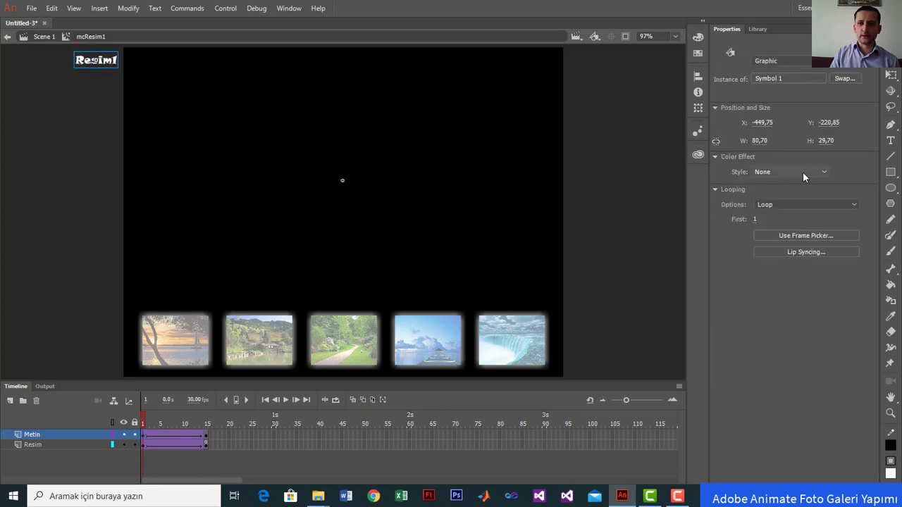
pyautogui.click(803, 172)
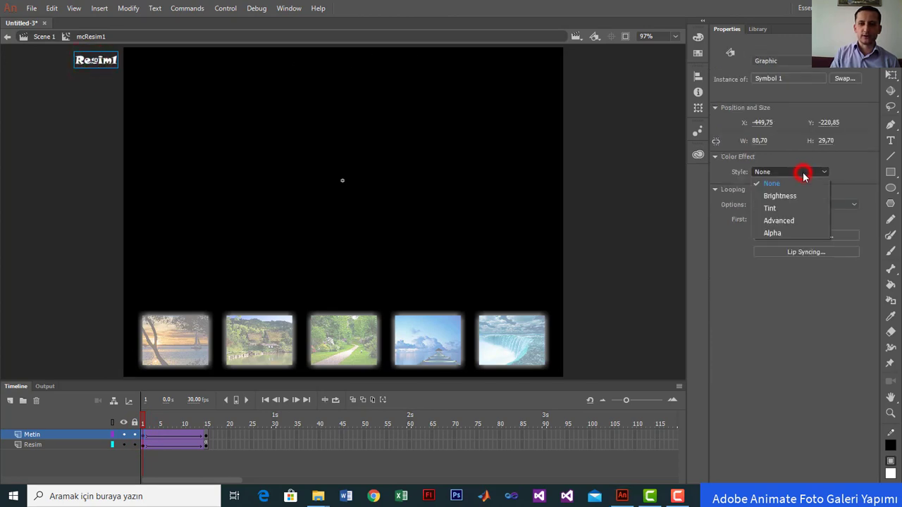
pyautogui.click(774, 233)
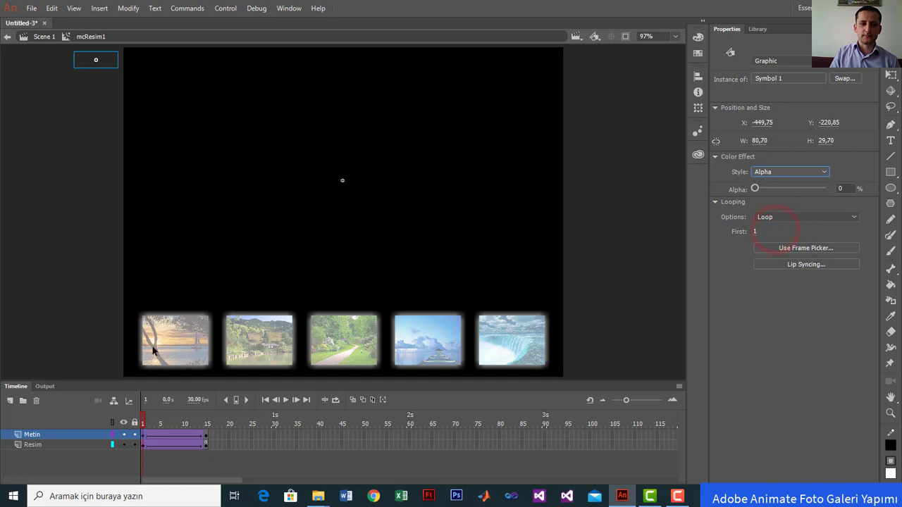
# - Test the movie, switching between the first and second thumbnail buttons to check the Resim1 title animation, and close the preview
pyautogui.hotkey('ctrl', 'Return')
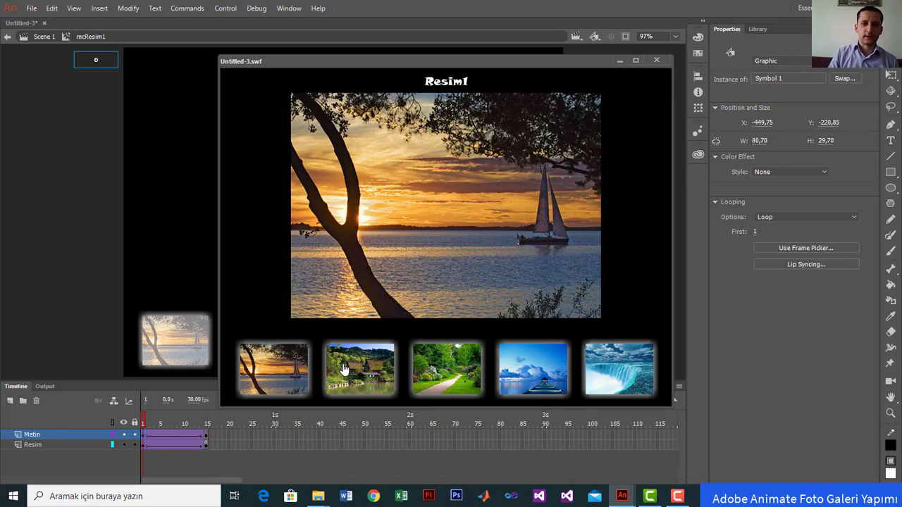
pyautogui.click(360, 369)
pyautogui.click(252, 375)
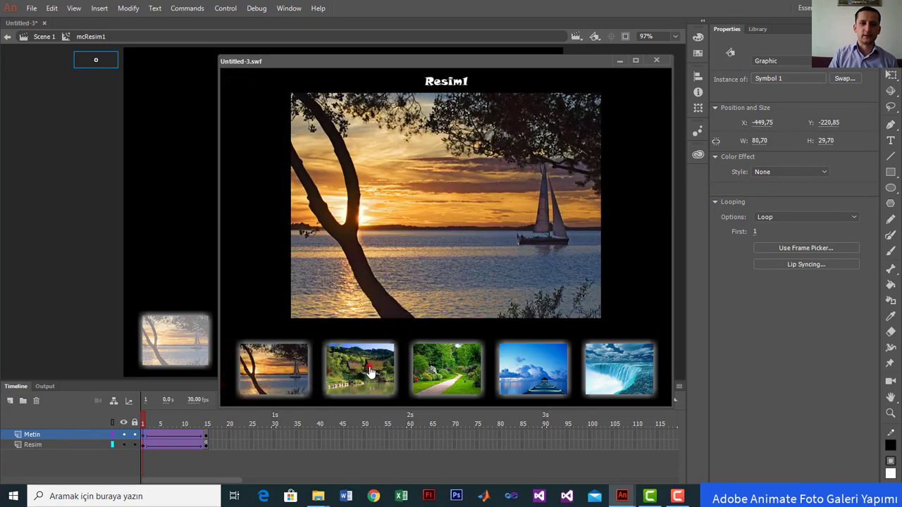
pyautogui.click(360, 369)
pyautogui.click(285, 372)
pyautogui.click(656, 61)
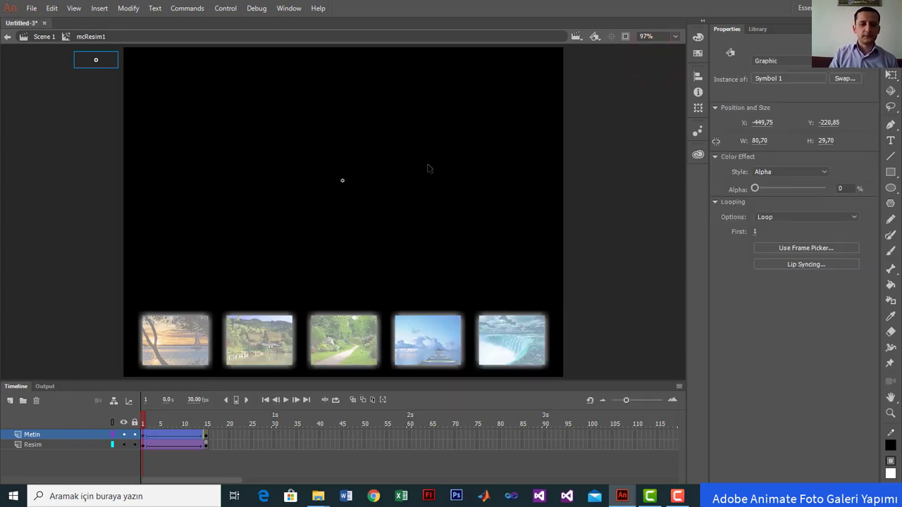
# - Return to Scene 1 and open the mcResim2 movie clip at frame 2 of the Resimler layer for editing
pyautogui.click(41, 38)
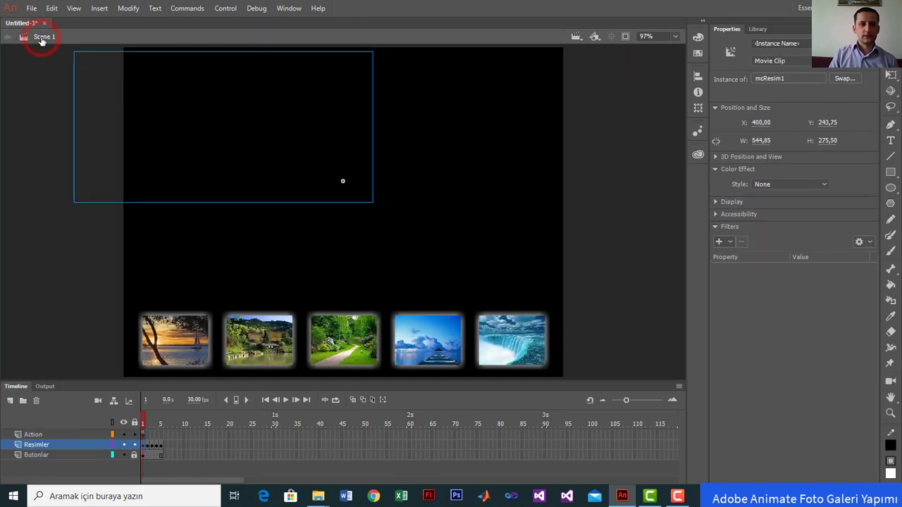
pyautogui.click(135, 456)
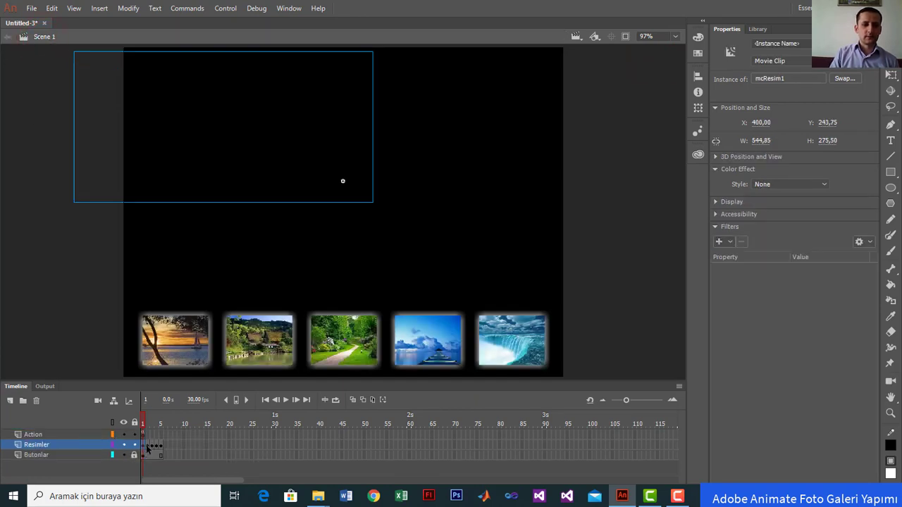
pyautogui.click(148, 446)
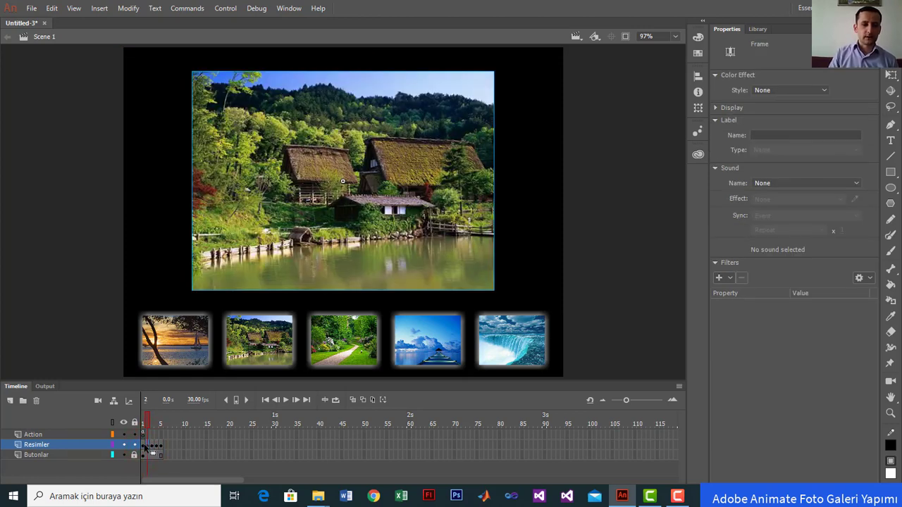
pyautogui.click(143, 445)
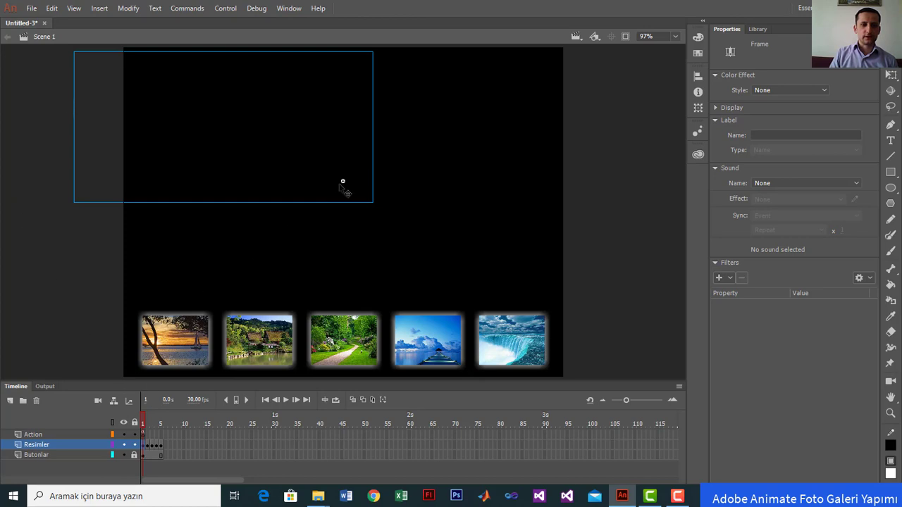
pyautogui.click(147, 445)
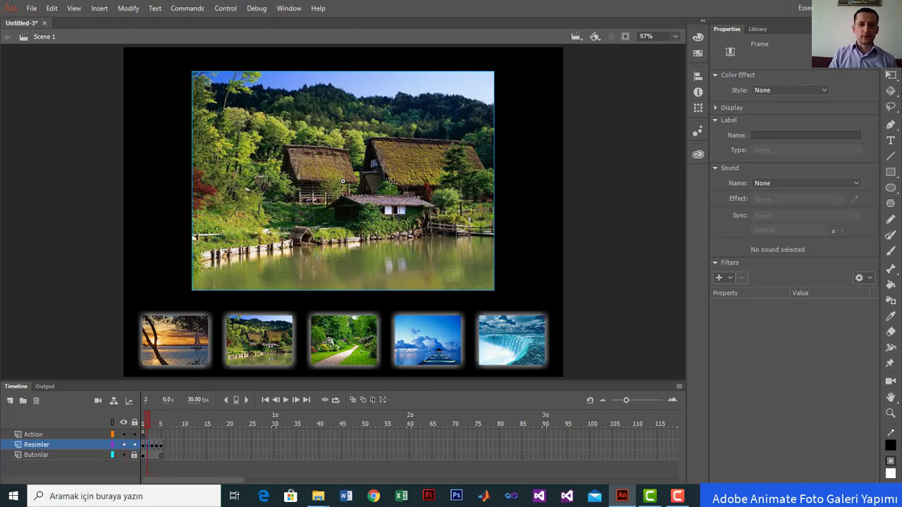
pyautogui.doubleClick(357, 151)
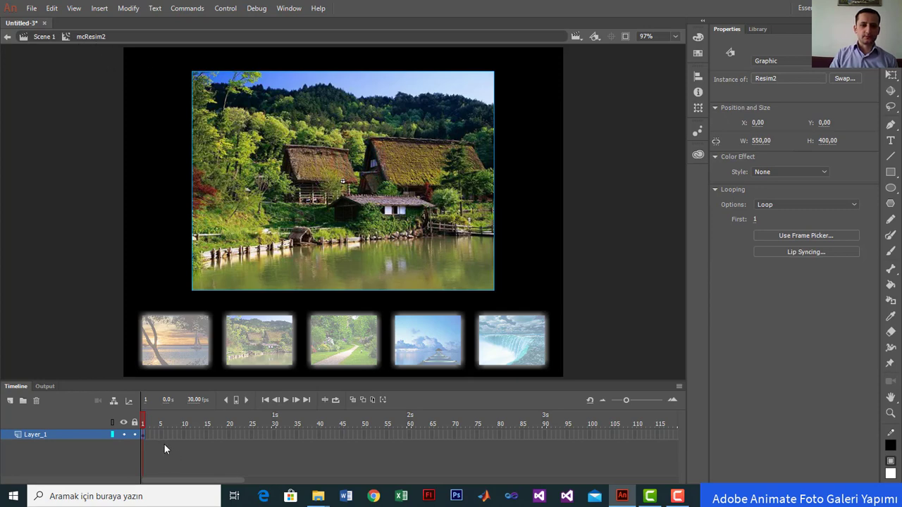
# - Rename the only layer inside mcResim2 to Resim
pyautogui.doubleClick(37, 435)
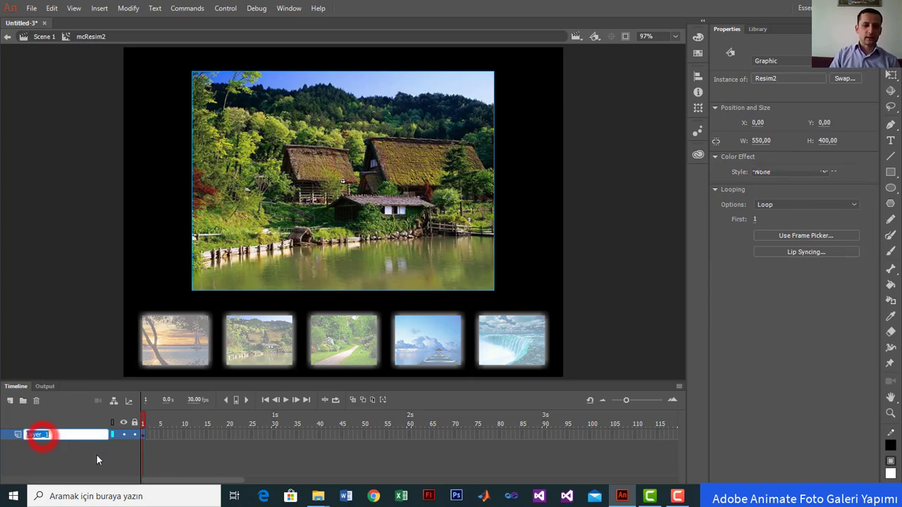
pyautogui.write('Resim')
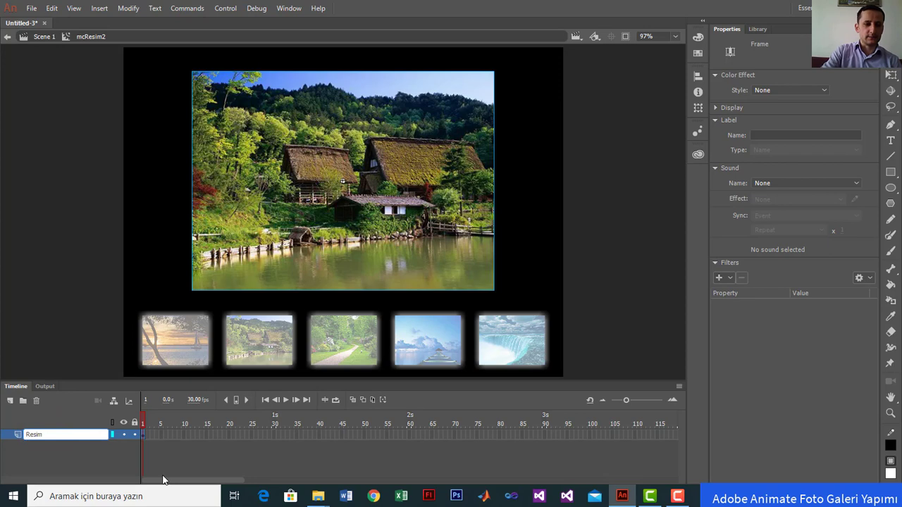
pyautogui.press('Return')
pyautogui.click(311, 198)
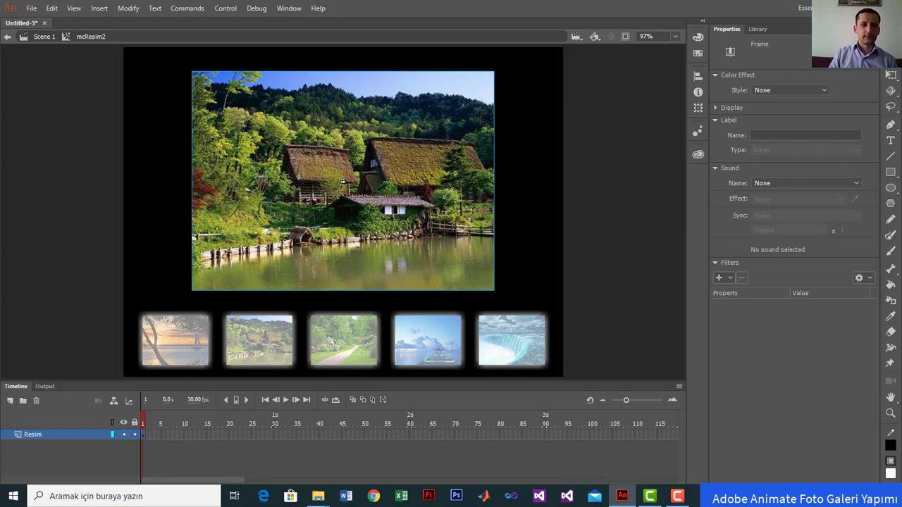
# - Insert a keyframe at frame 15 of the Resim layer and create a classic tween from frame 1 to it
pyautogui.click(206, 434)
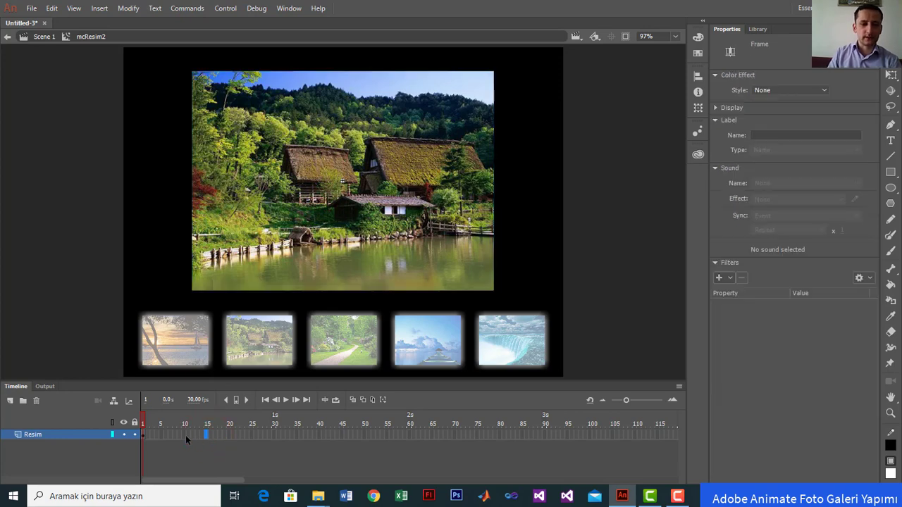
pyautogui.rightClick(182, 435)
pyautogui.click(239, 144)
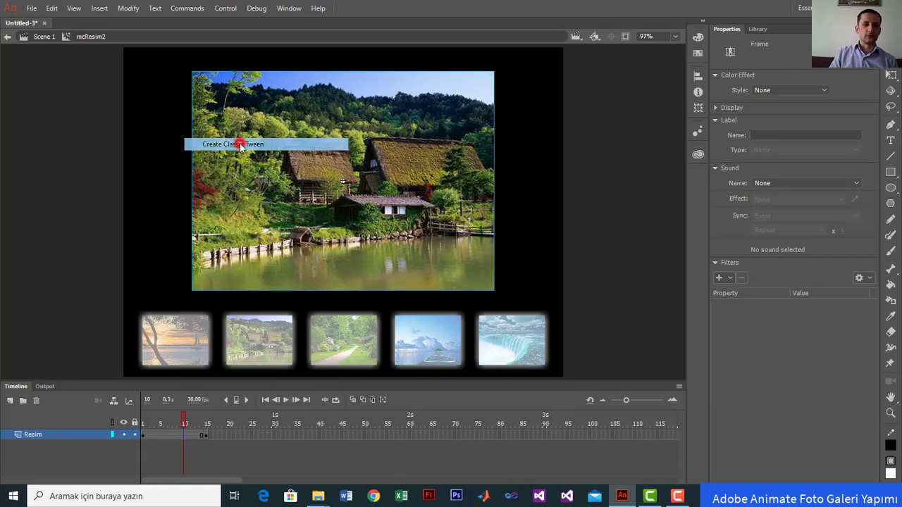
# - At frame 1, squeeze the village picture to a strip about 36 px wide and move it off the stage's right edge to about X 427
pyautogui.click(181, 418)
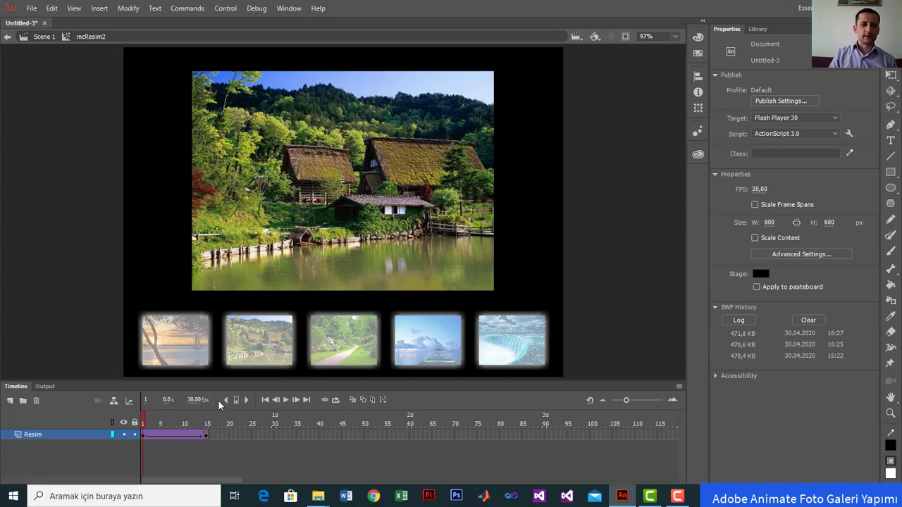
pyautogui.click(144, 435)
pyautogui.click(374, 125)
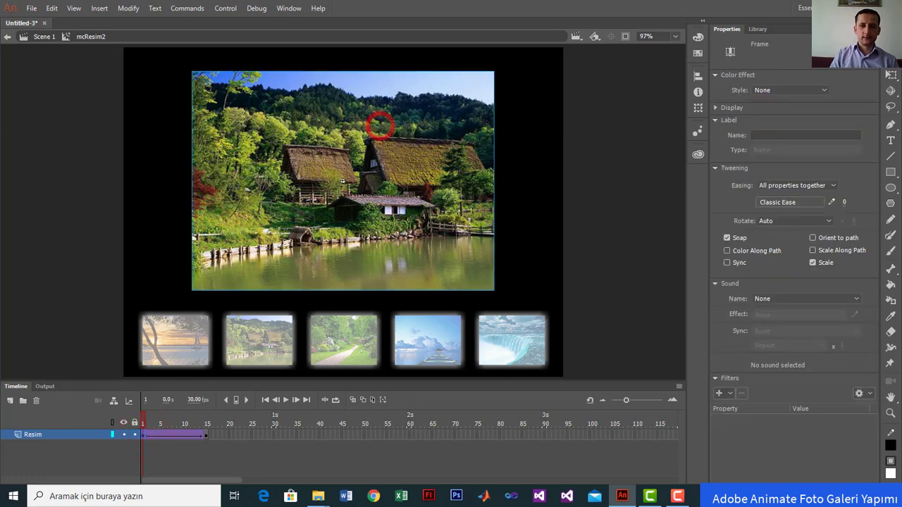
pyautogui.press('q')
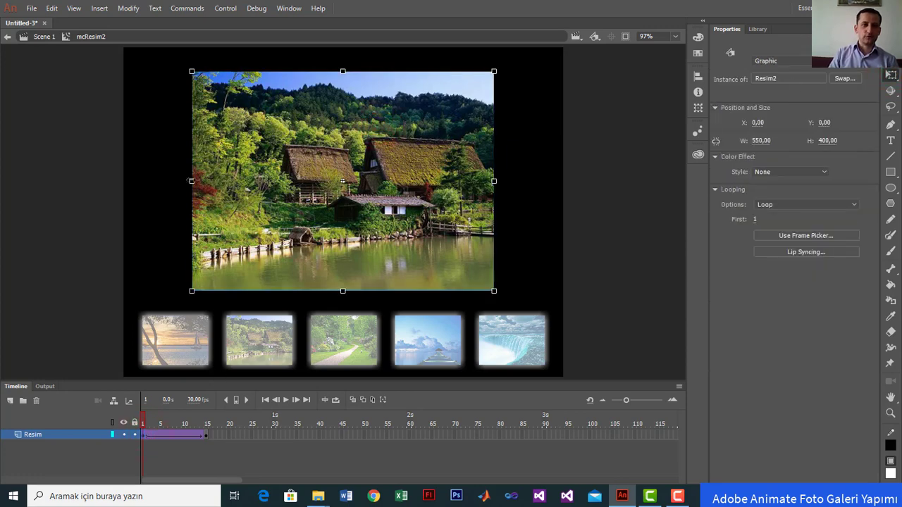
pyautogui.moveTo(192, 180); pyautogui.dragTo(474, 181)
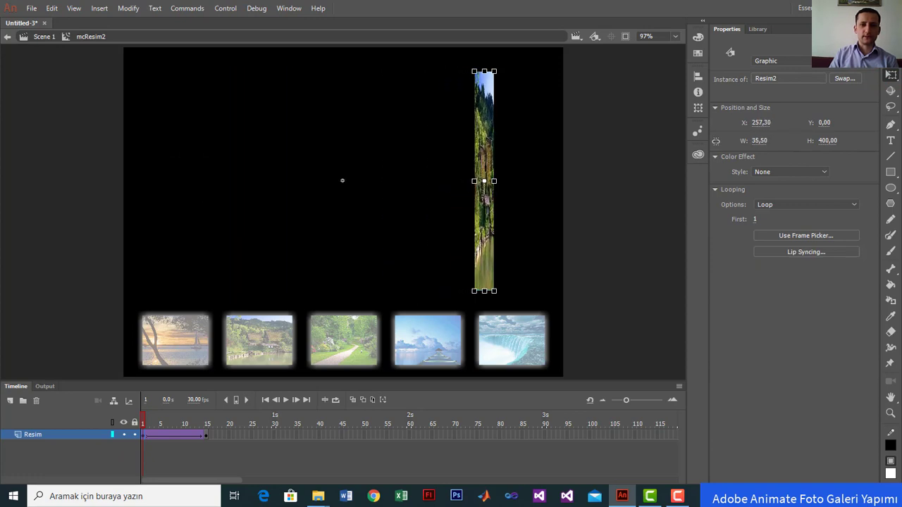
pyautogui.moveTo(493, 150); pyautogui.dragTo(579, 155)
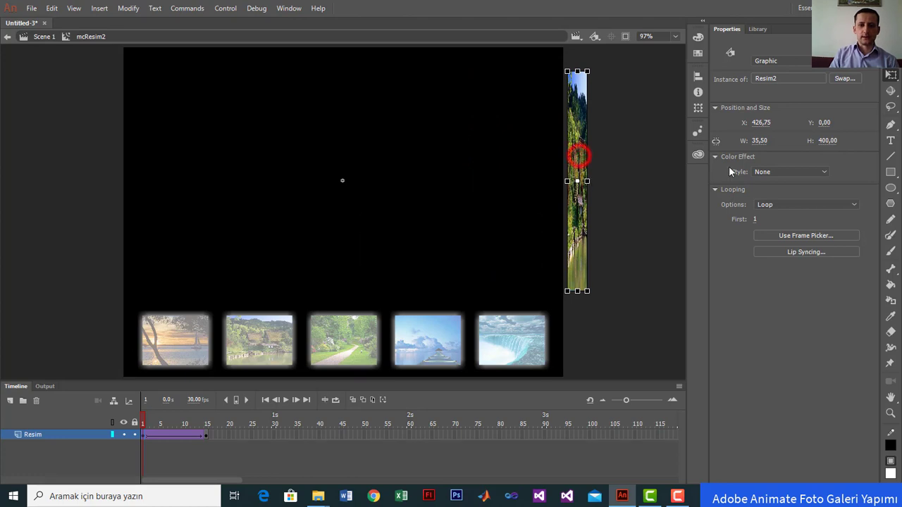
# - Set the frame 1 picture strip's colour effect to Alpha 0% and play the tween through to frame 15
pyautogui.click(768, 172)
pyautogui.click(771, 232)
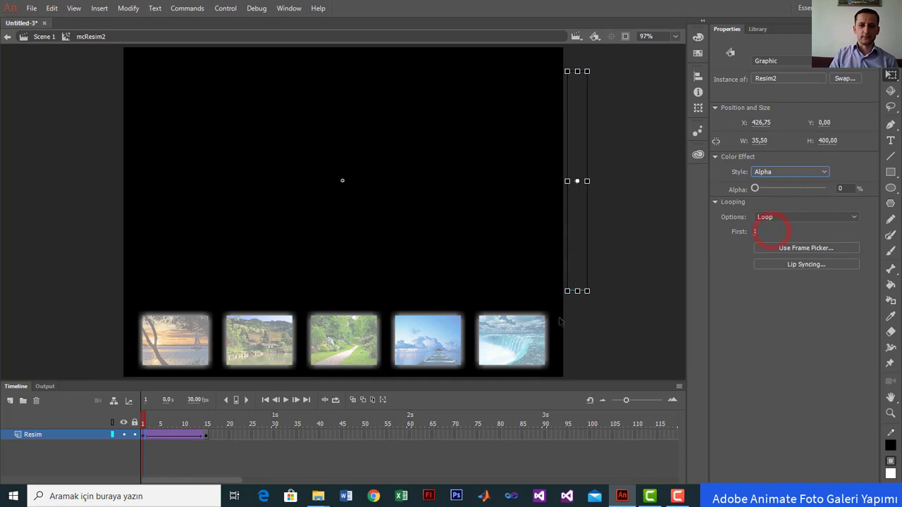
pyautogui.press('Return')
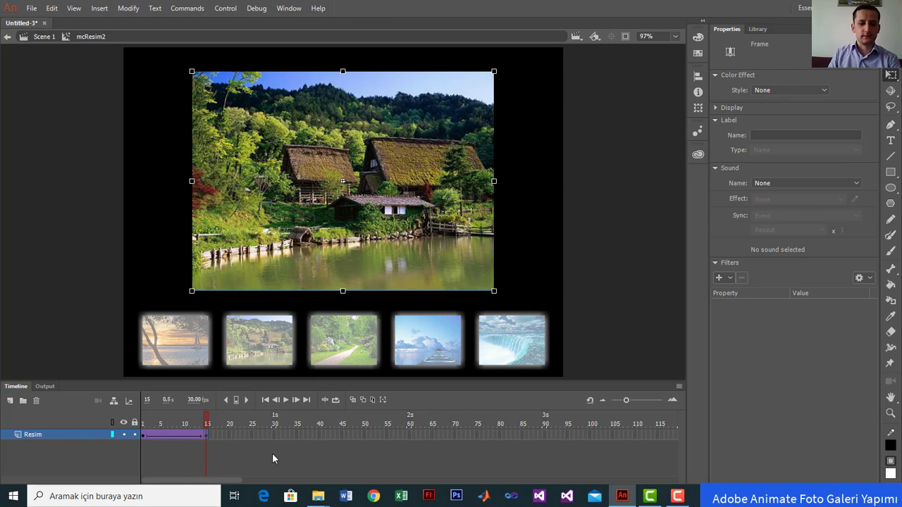
# - Add a stop(); script to frame 15 of the Resim layer in mcResim2
pyautogui.press('F9')
pyautogui.write('s')
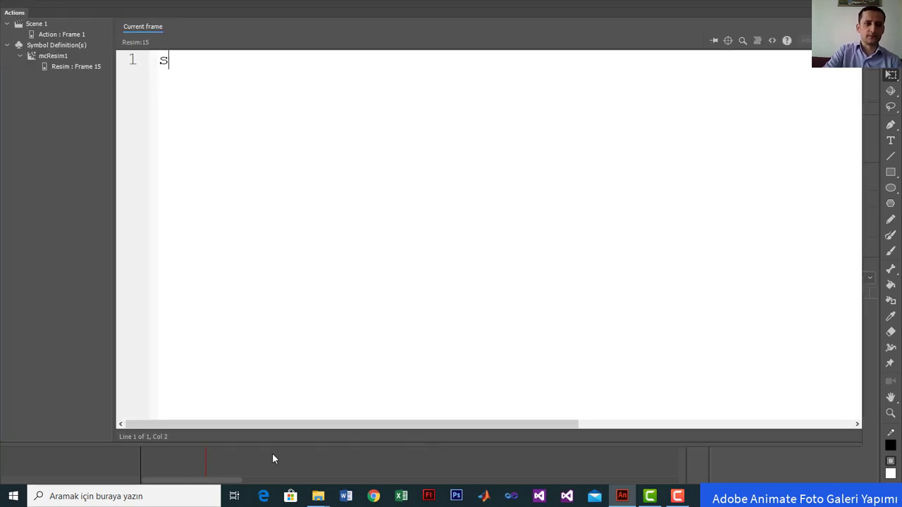
pyautogui.write('top();')
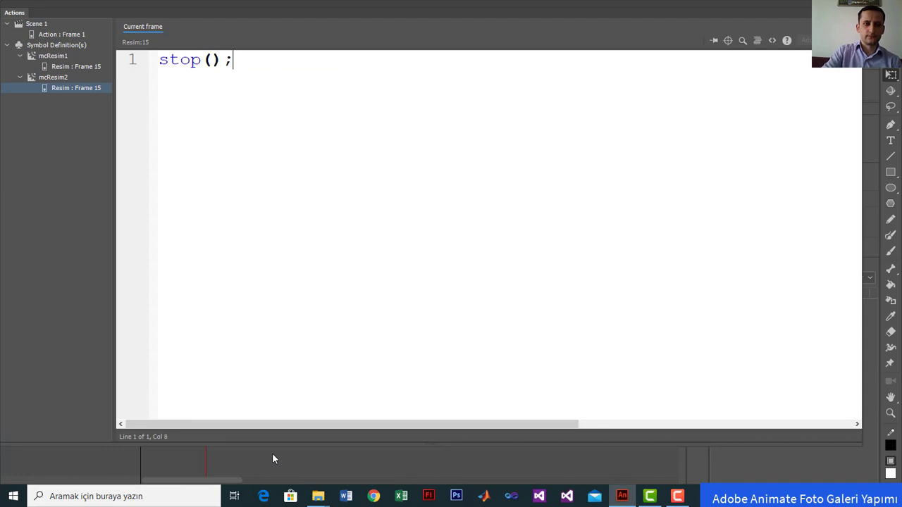
pyautogui.press('F9')
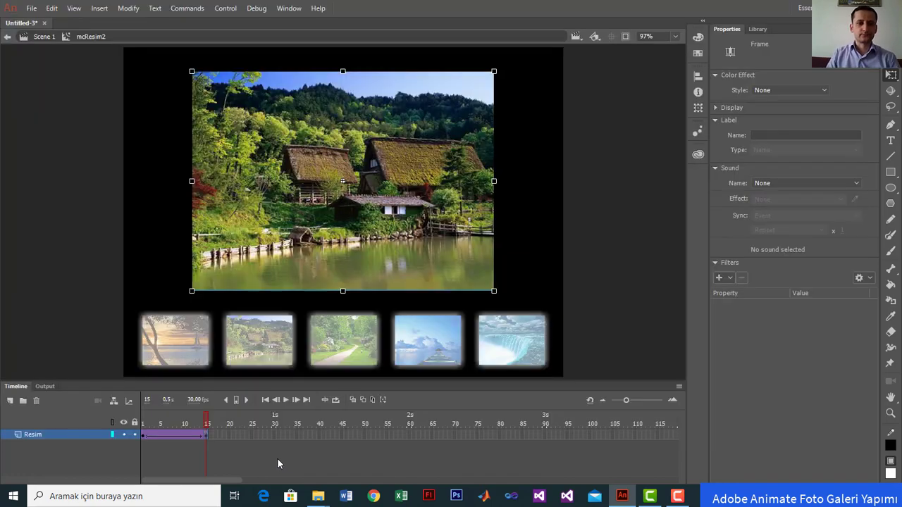
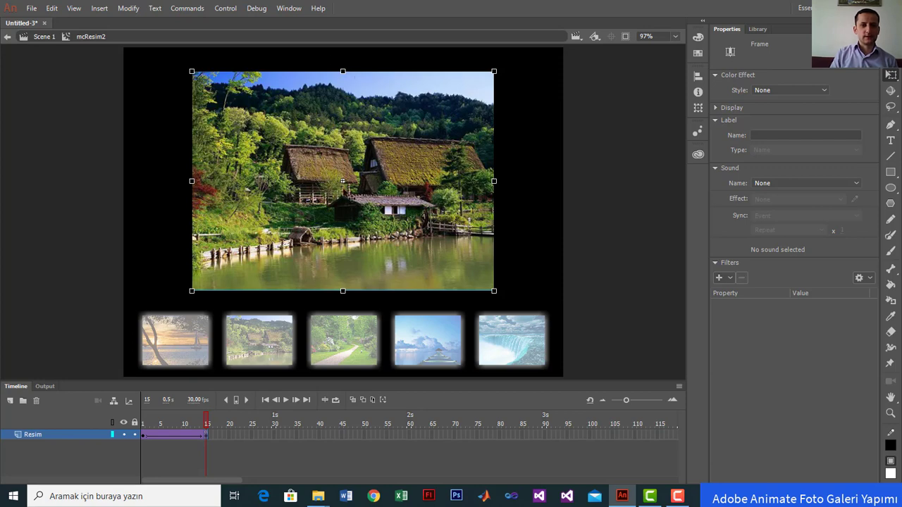
# - Return to frame 1 of Scene 1 and test the movie, switching between the first two thumbnails to check the second picture's animation
pyautogui.click(42, 38)
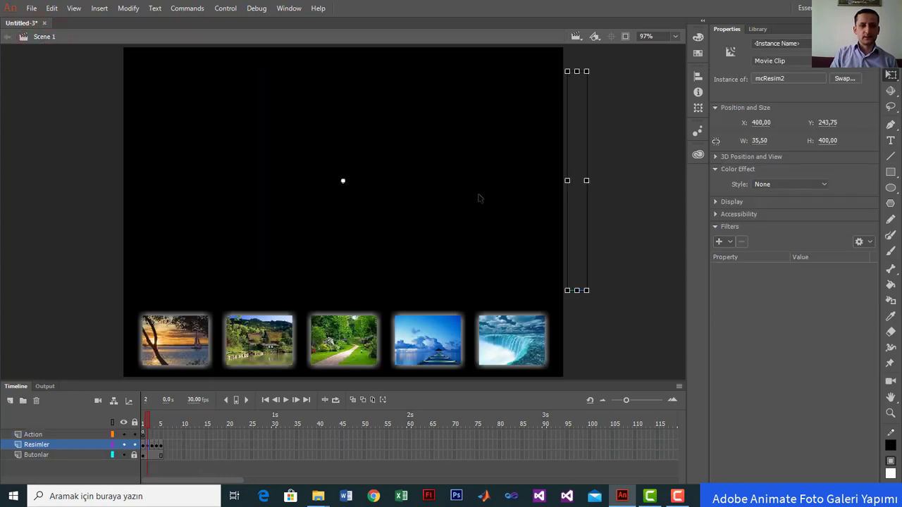
pyautogui.click(143, 422)
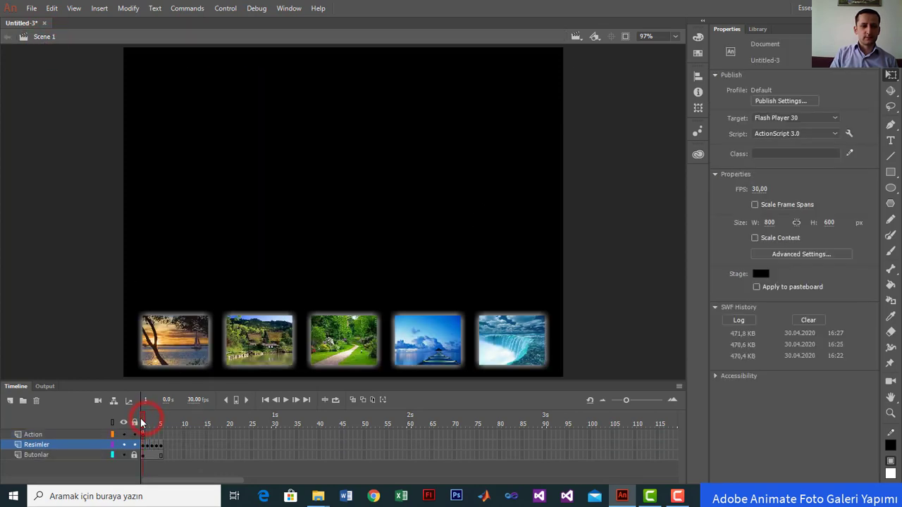
pyautogui.hotkey('ctrl', 'Return')
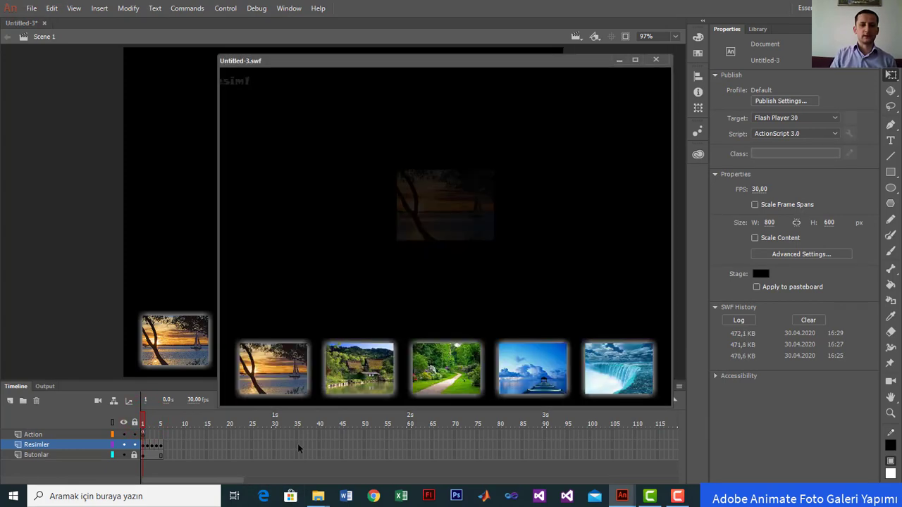
pyautogui.click(354, 382)
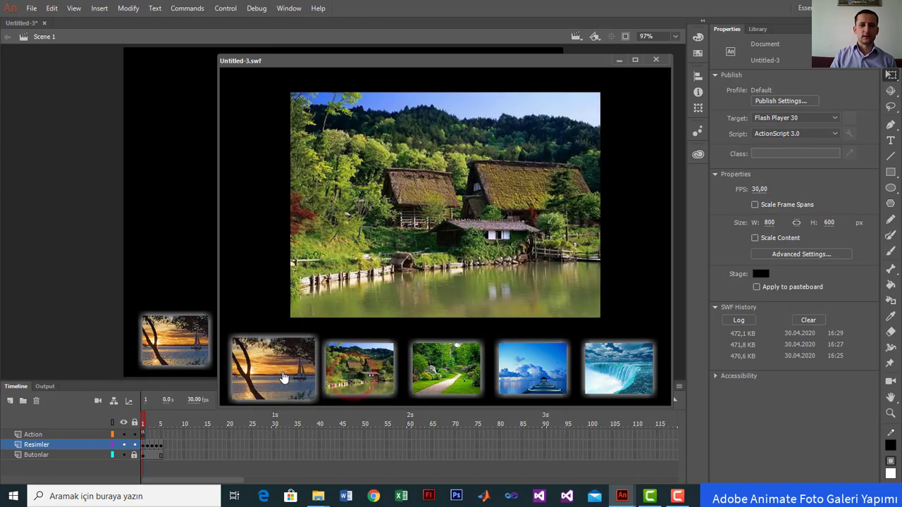
pyautogui.click(263, 369)
pyautogui.click(361, 371)
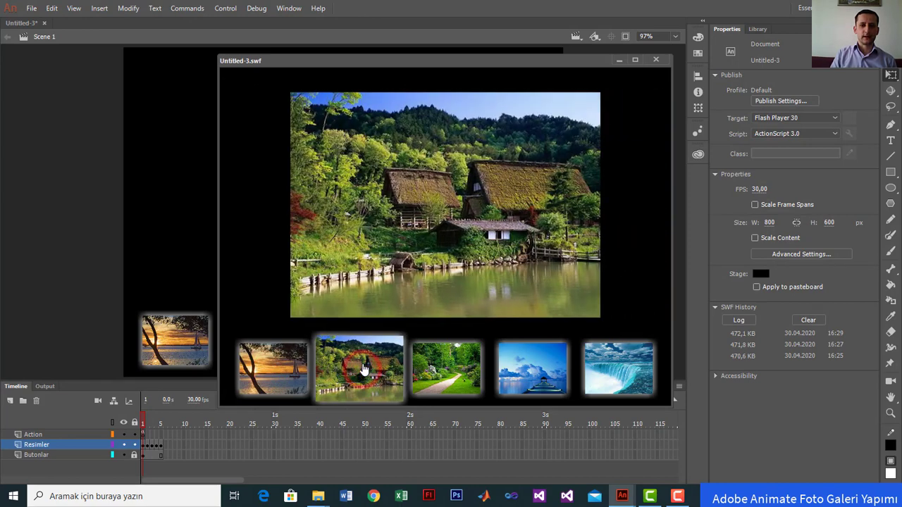
# - Close the test movie, open the mcResim3 clip on frame 3 of the Resimler layer for editing, and rename its layer Resim
pyautogui.click(656, 60)
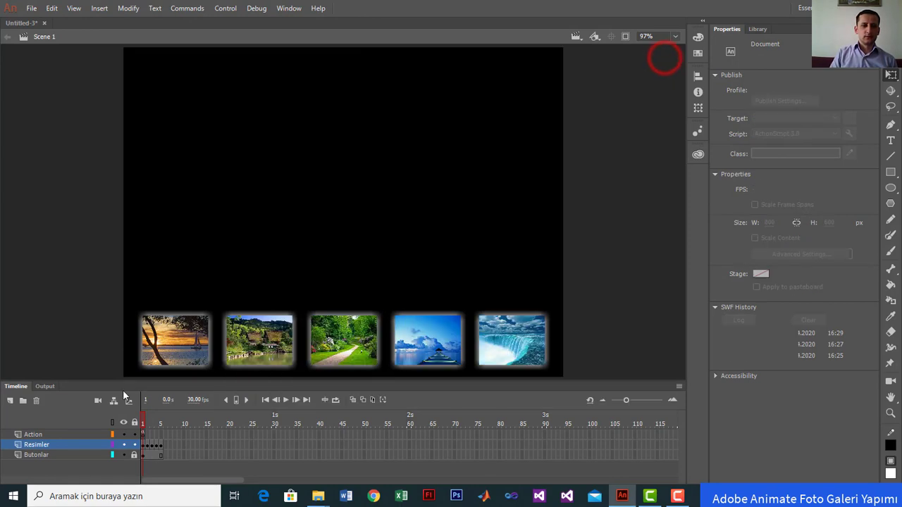
pyautogui.click(151, 445)
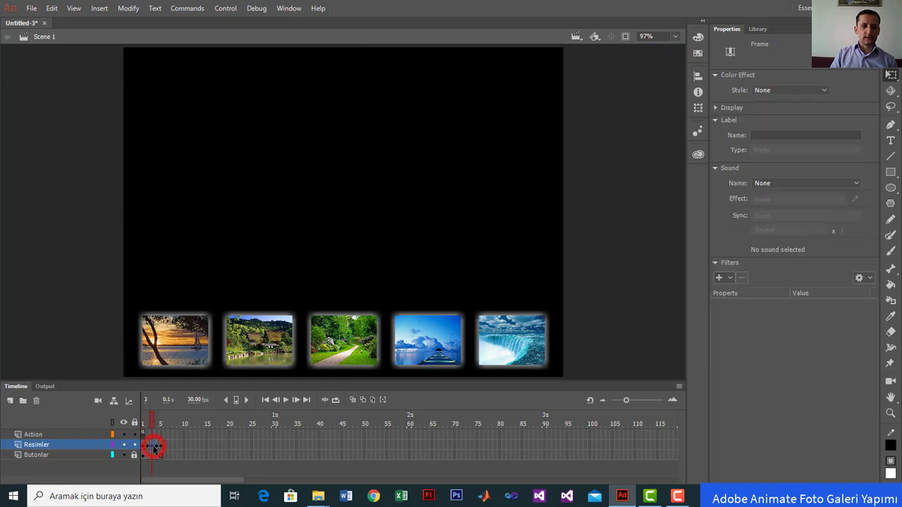
pyautogui.doubleClick(332, 165)
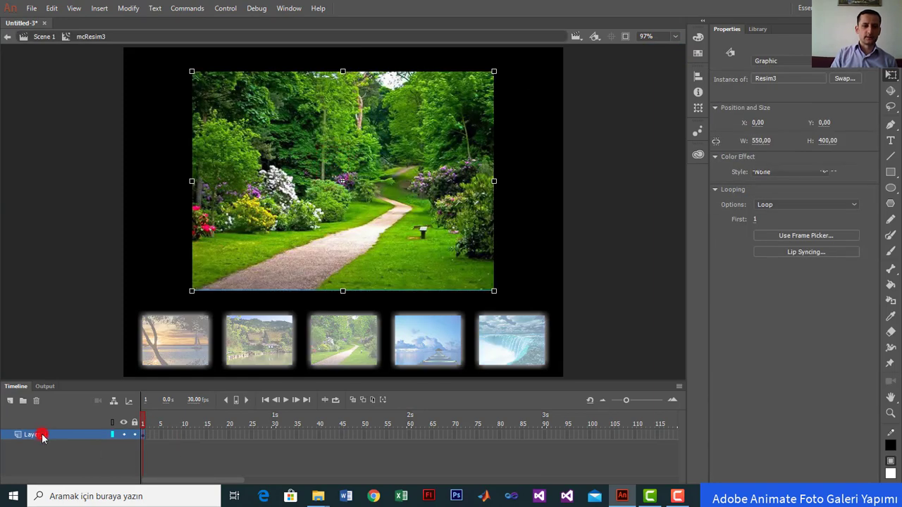
pyautogui.doubleClick(40, 434)
pyautogui.write('Resi')
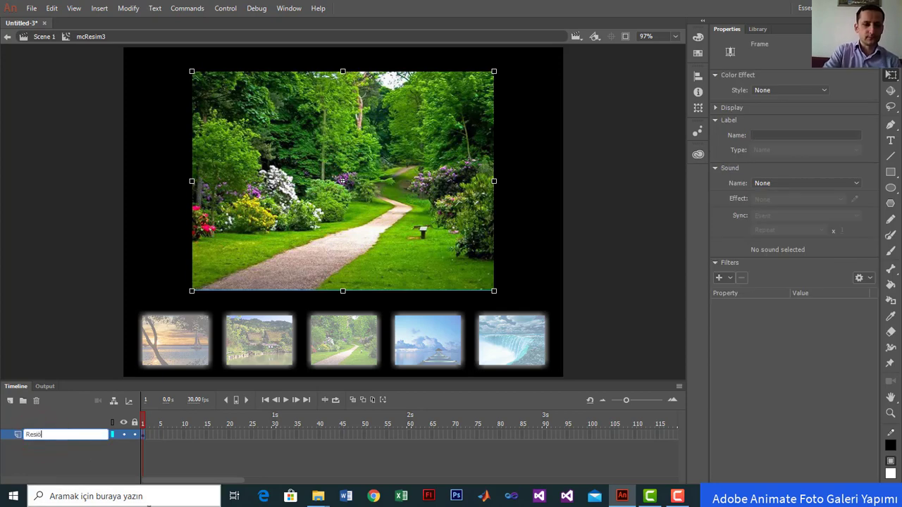
pyautogui.write('m')
pyautogui.press('Return')
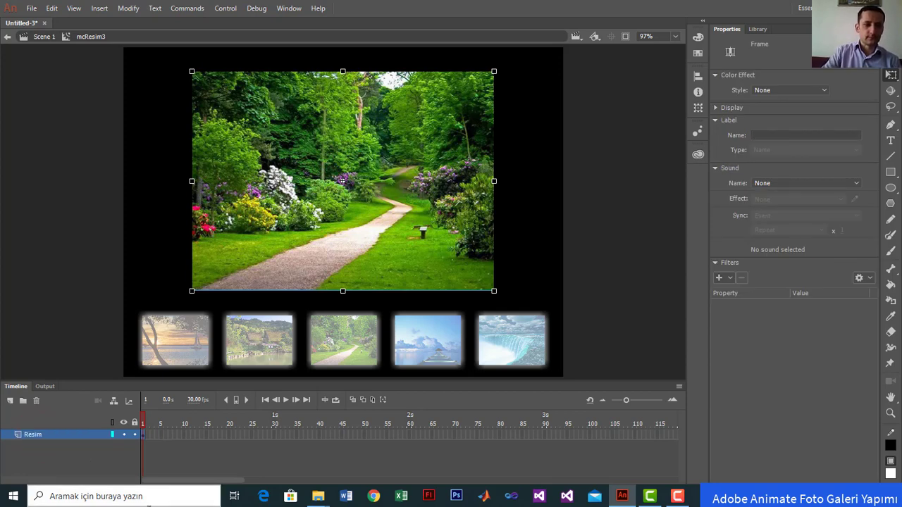
# - Insert a keyframe at frame 15 of the Resim layer in mcResim3 and create a classic tween between the two keyframes
pyautogui.click(206, 434)
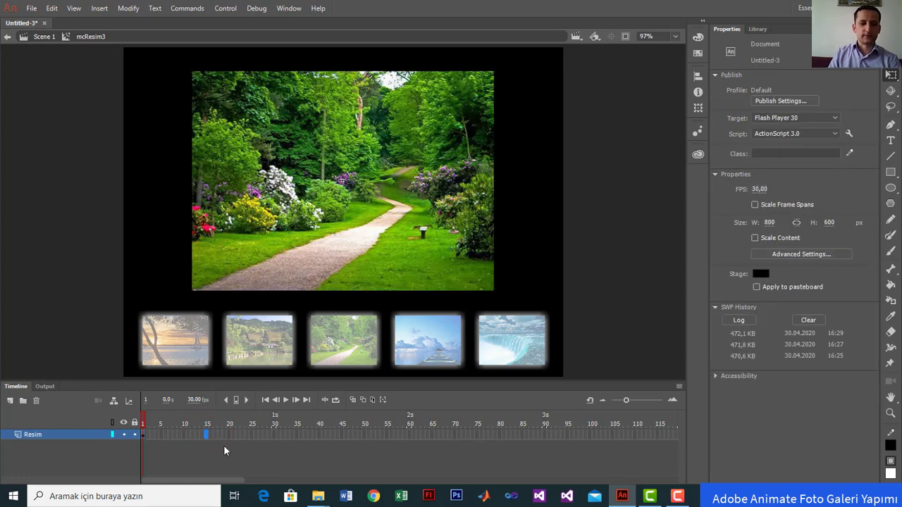
pyautogui.press('F5')
pyautogui.rightClick(176, 434)
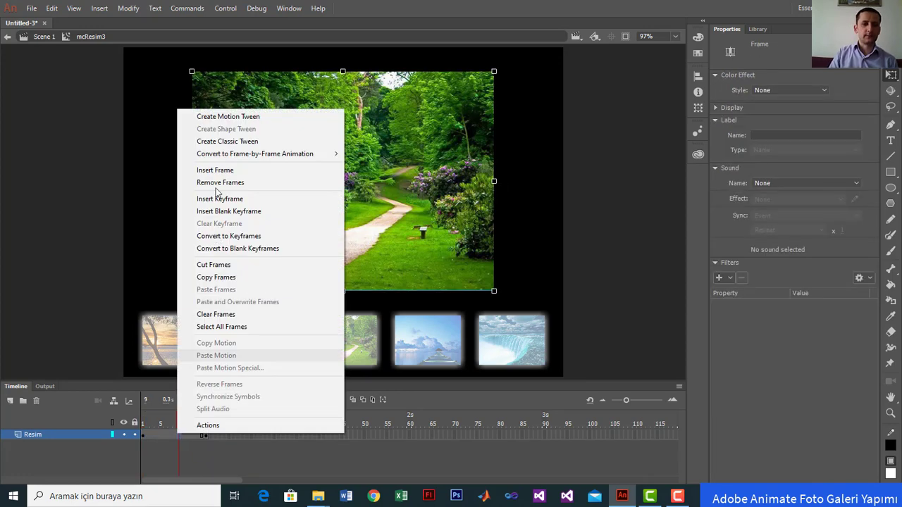
pyautogui.click(227, 141)
# - At frame 1, squeeze the garden picture to about 34 px wide beyond the stage's left edge, about X -436, and skew it vertically to about 546 px high
pyautogui.click(144, 434)
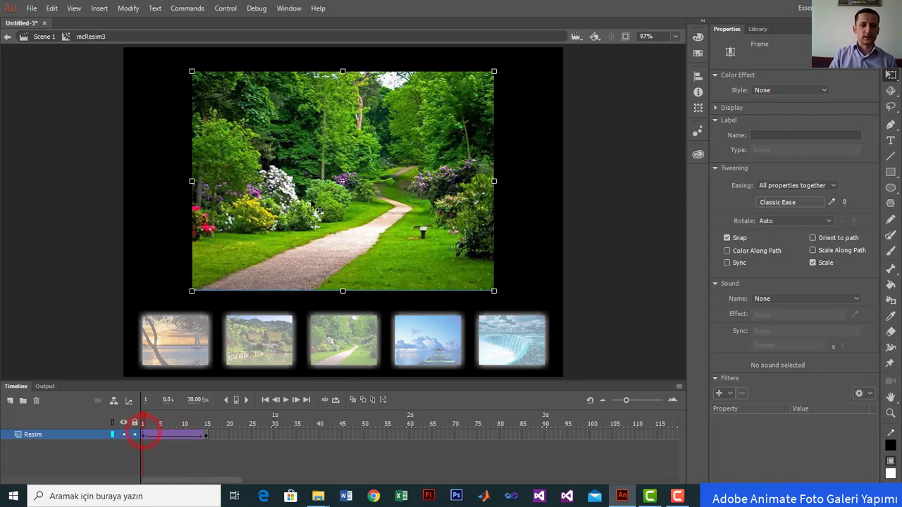
pyautogui.click(314, 199)
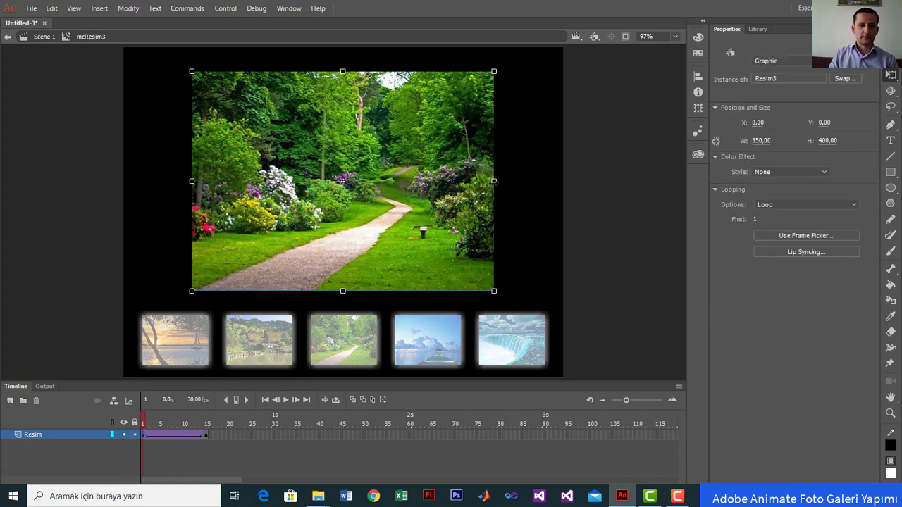
pyautogui.moveTo(494, 181); pyautogui.dragTo(99, 172)
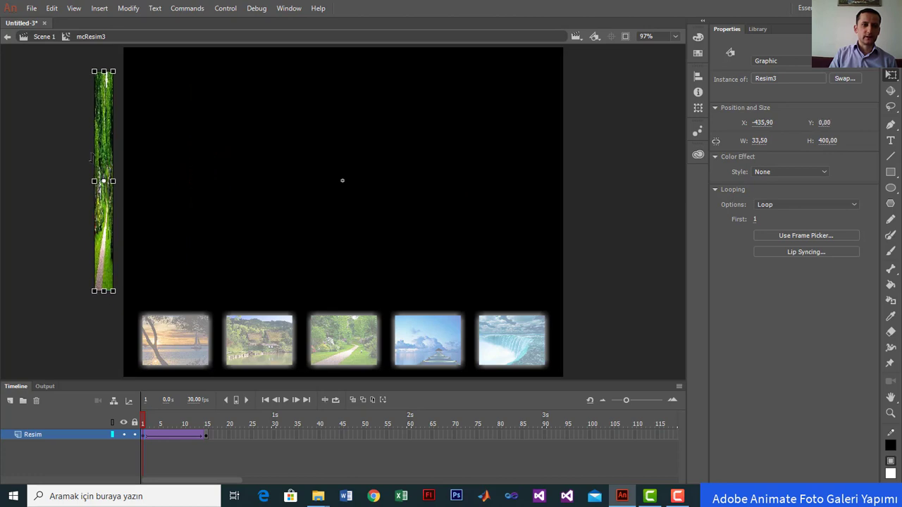
pyautogui.moveTo(95, 136); pyautogui.dragTo(89, 98)
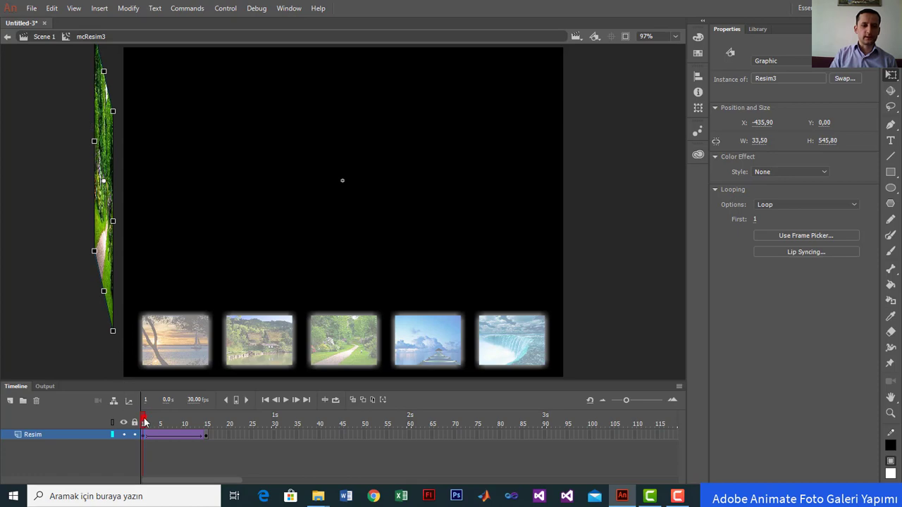
pyautogui.moveTo(145, 422); pyautogui.dragTo(117, 413)
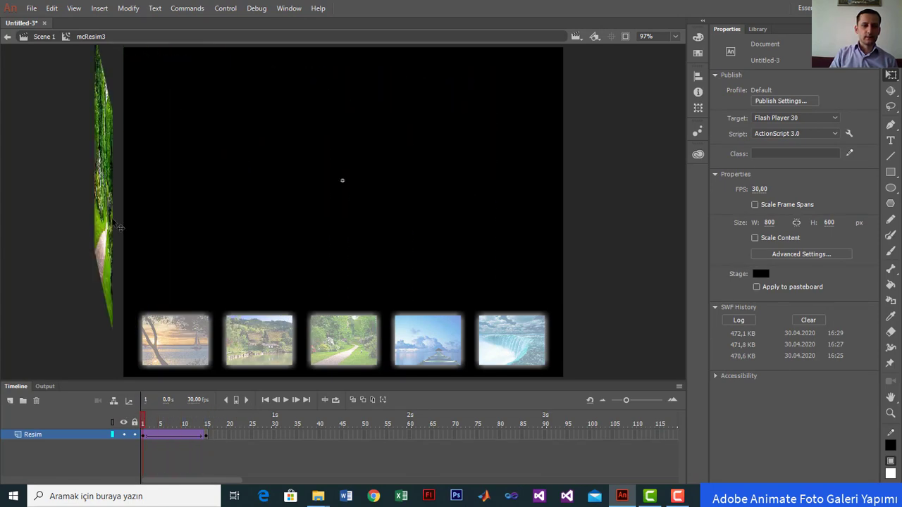
# - Set the skewed frame 1 picture's colour effect to Alpha 0%
pyautogui.click(105, 200)
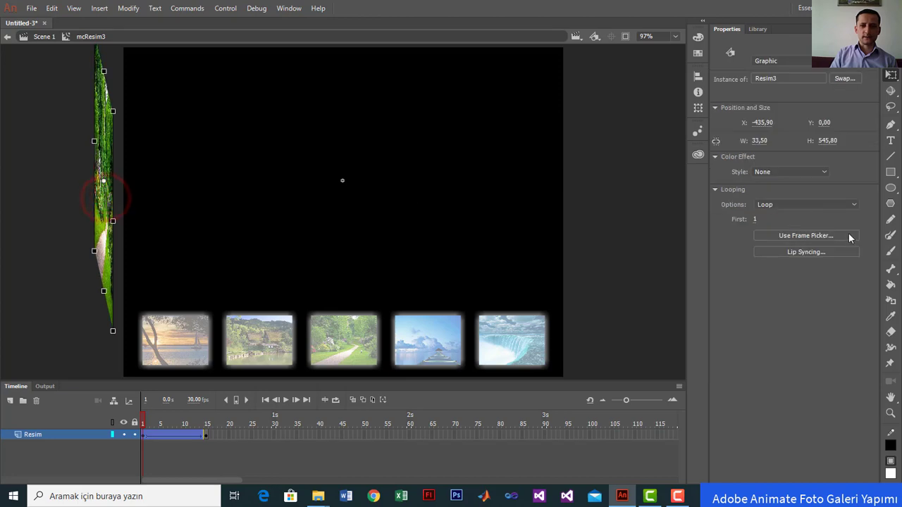
pyautogui.click(775, 172)
pyautogui.click(779, 233)
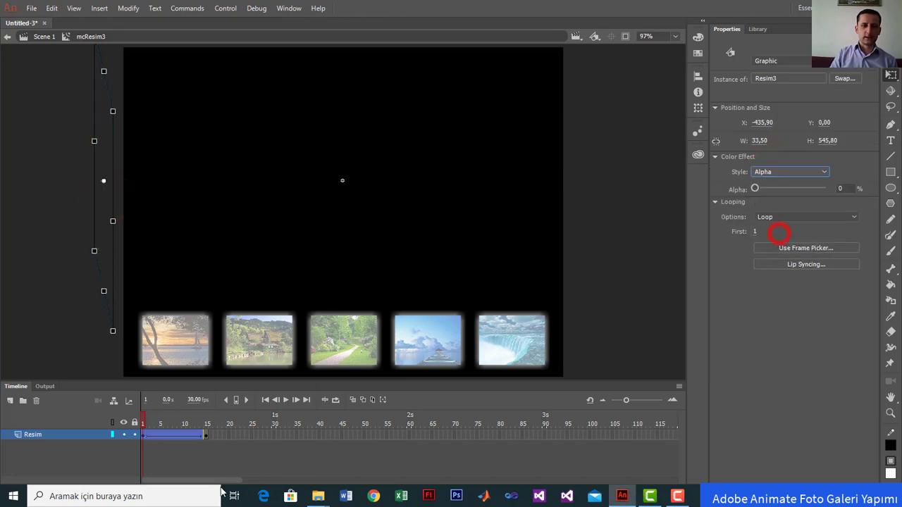
# - Add a stop(); script to frame 15 of the Resim layer in mcResim3
pyautogui.click(205, 434)
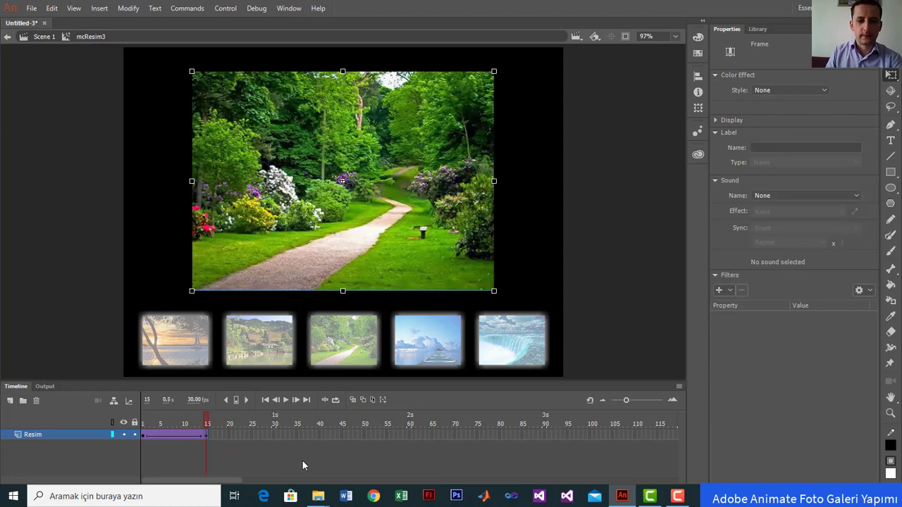
pyautogui.press('F9')
pyautogui.write('sto')
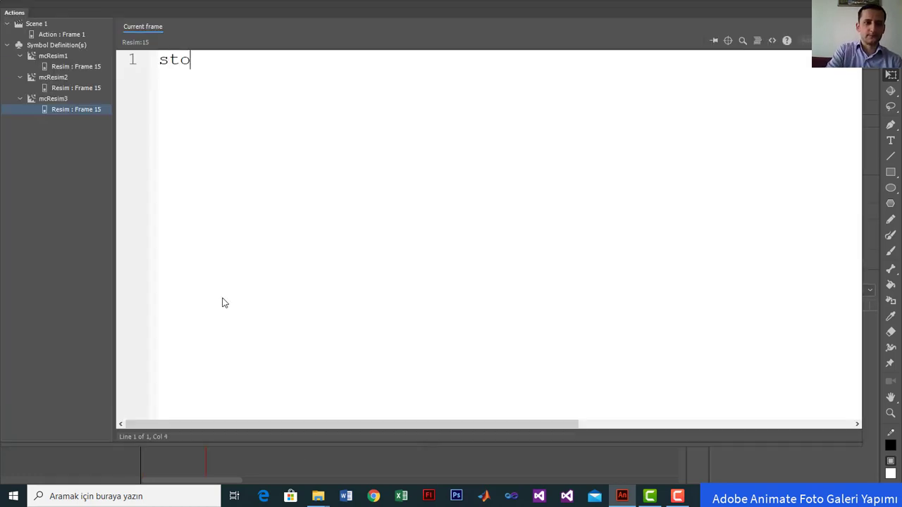
pyautogui.write('p();')
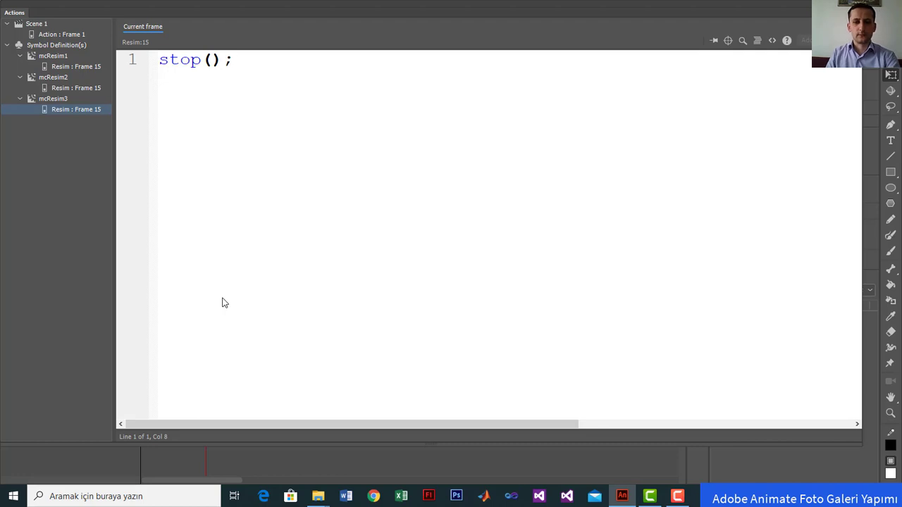
pyautogui.press('F9')
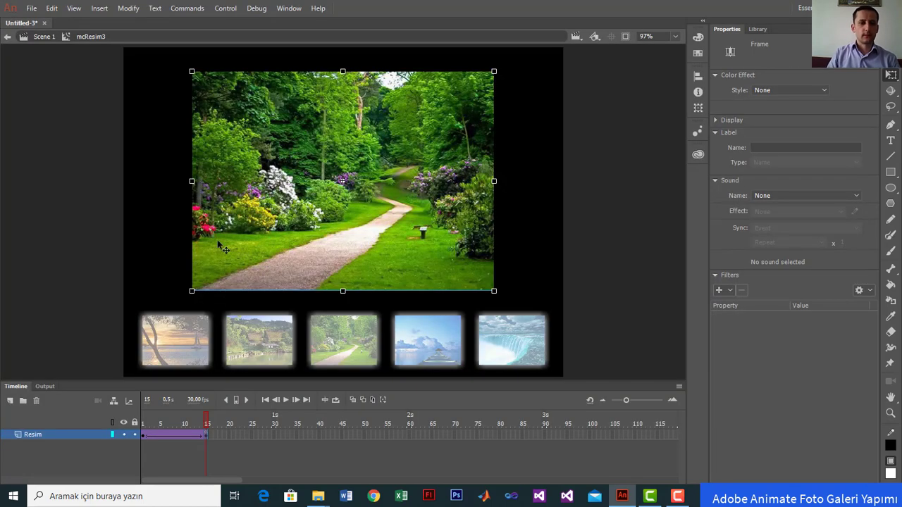
# - Return to Scene 1 and test the movie, switching between the second and third thumbnails to check the garden picture's animation
pyautogui.click(50, 37)
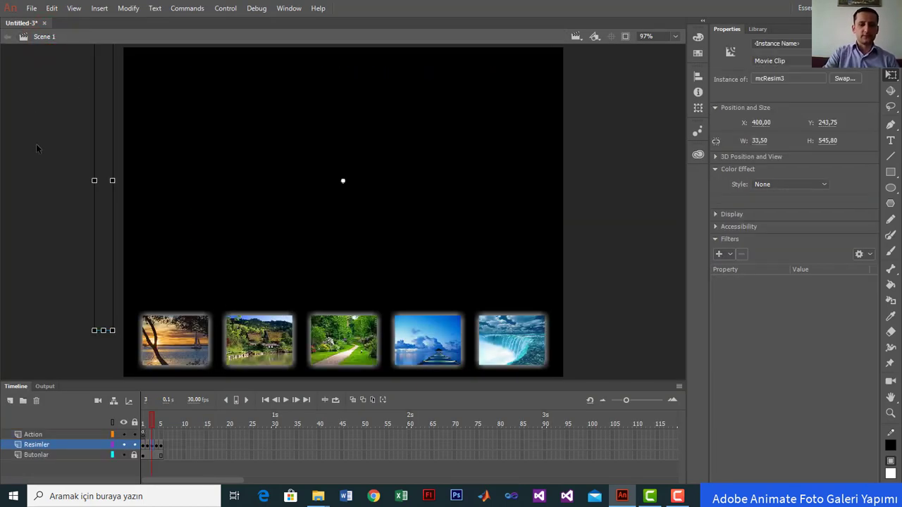
pyautogui.hotkey('ctrl', 'Return')
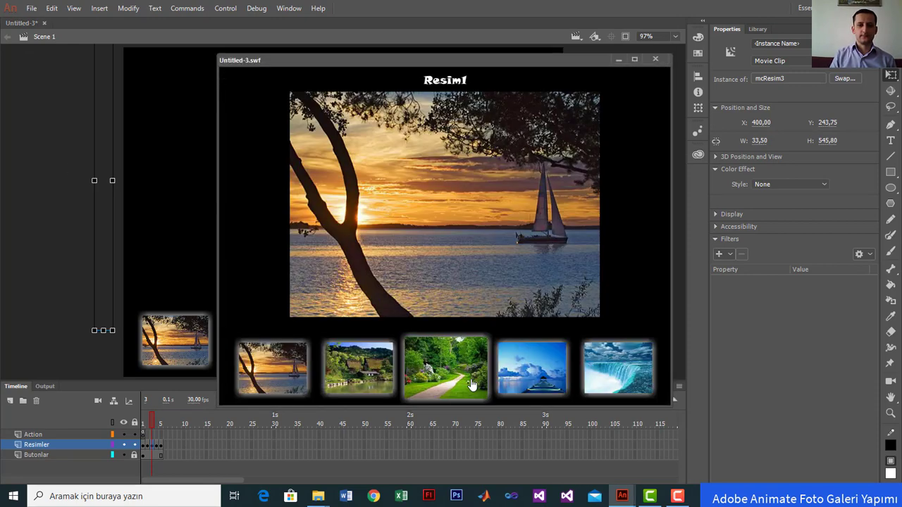
pyautogui.click(467, 381)
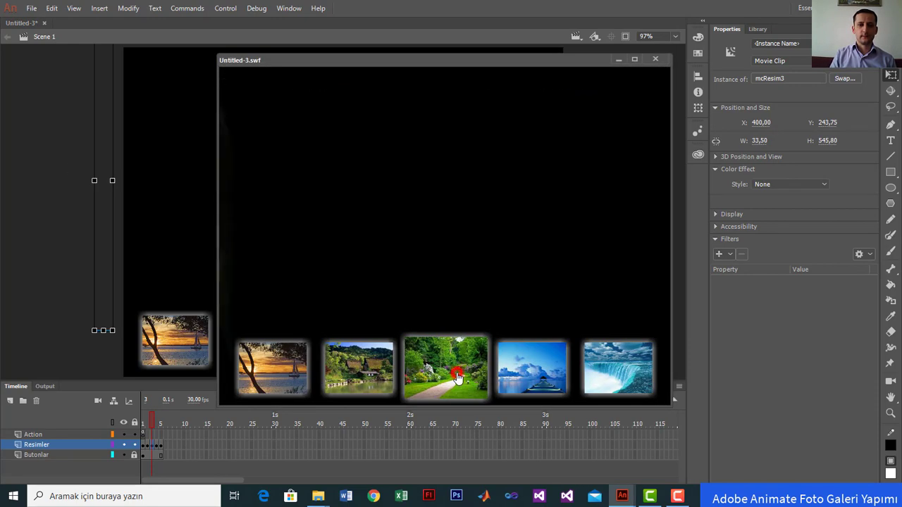
pyautogui.click(348, 363)
pyautogui.click(444, 377)
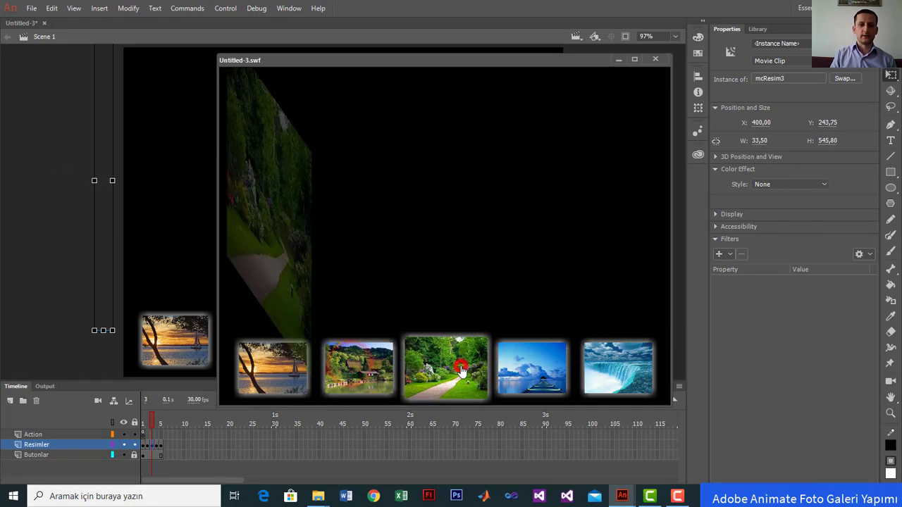
pyautogui.click(655, 60)
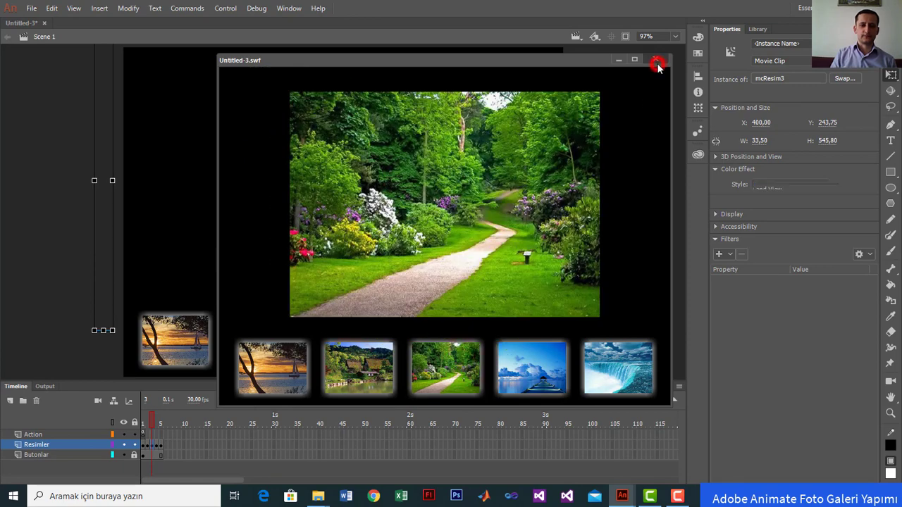
# - Open the mcResim4 clip on frame 4 of the Resimler layer, insert a keyframe at frame 15 and create a classic tween
pyautogui.click(158, 446)
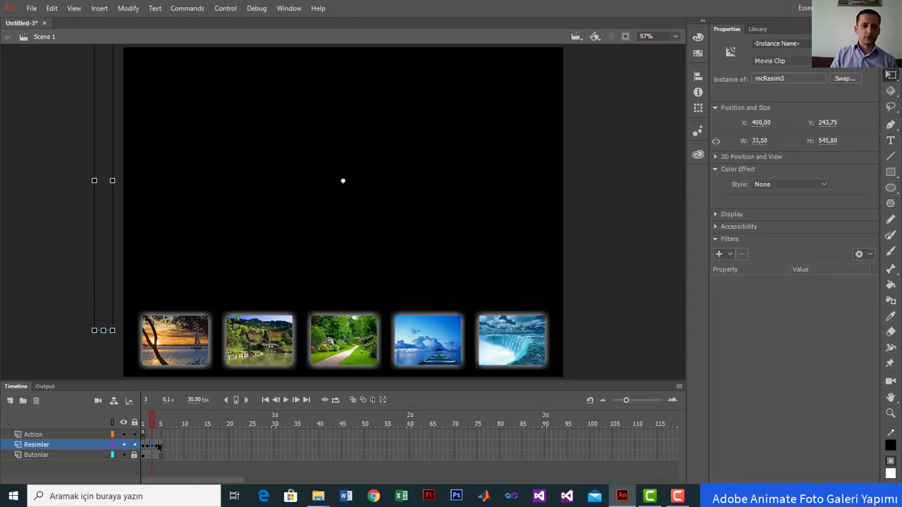
pyautogui.click(156, 445)
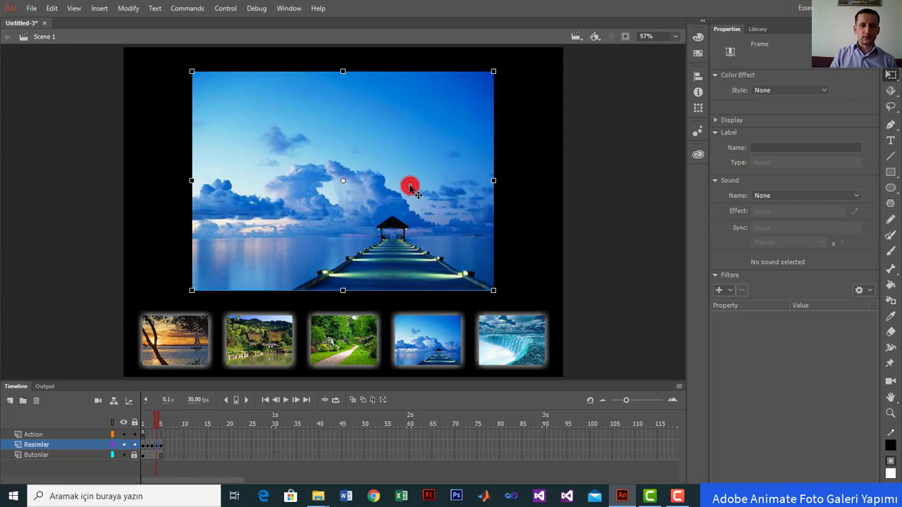
pyautogui.doubleClick(411, 188)
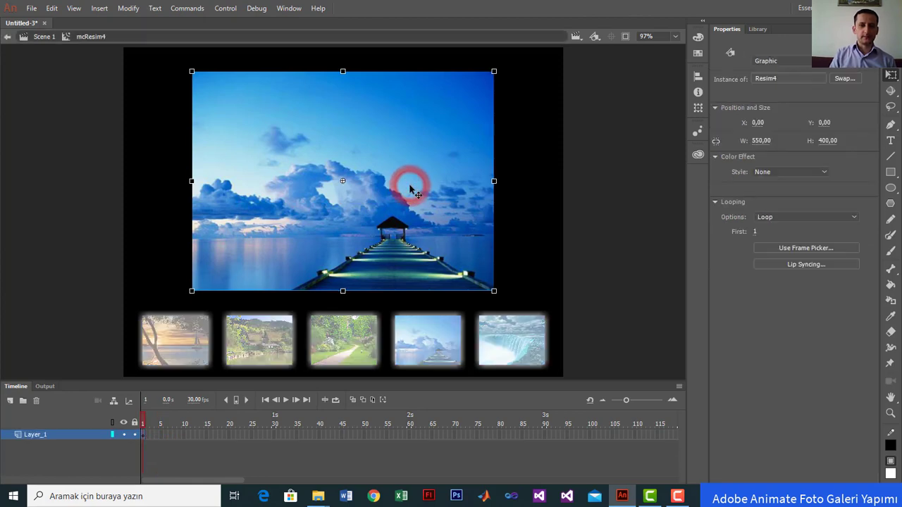
pyautogui.click(207, 434)
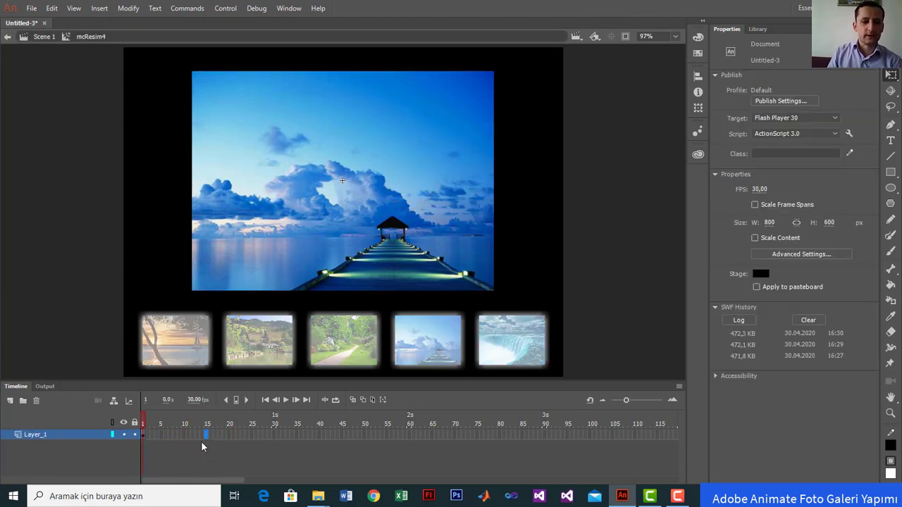
pyautogui.rightClick(175, 436)
pyautogui.click(227, 143)
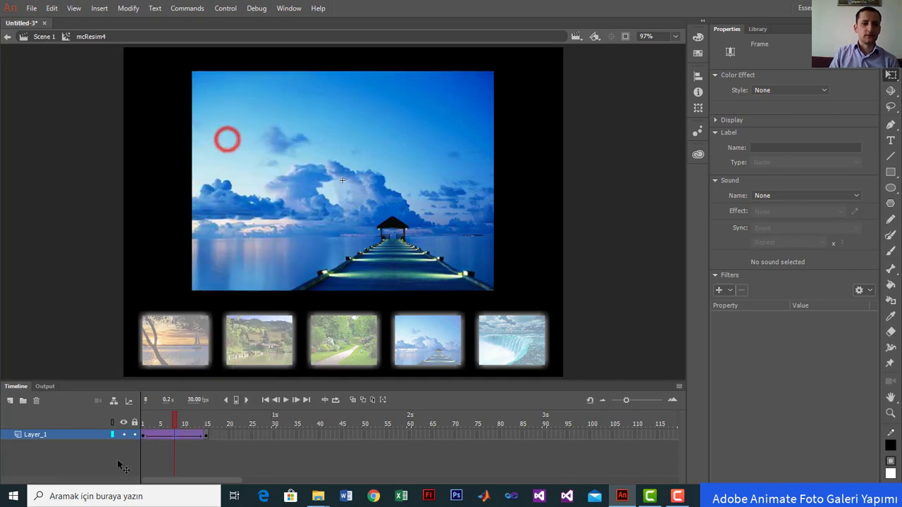
# - At frame 1, shrink the pier picture to about 116 x 84 px and move it above the stage to about Y -302
pyautogui.click(142, 436)
pyautogui.click(292, 273)
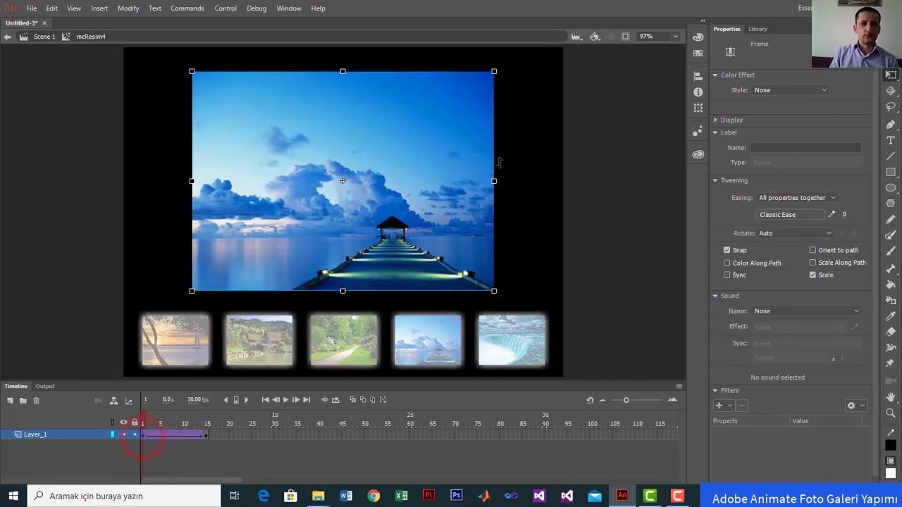
pyautogui.click(675, 36)
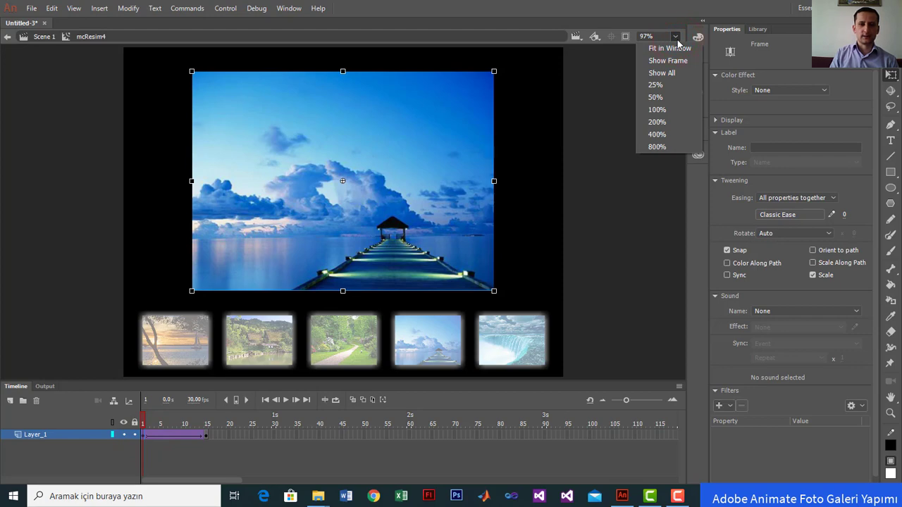
pyautogui.click(655, 97)
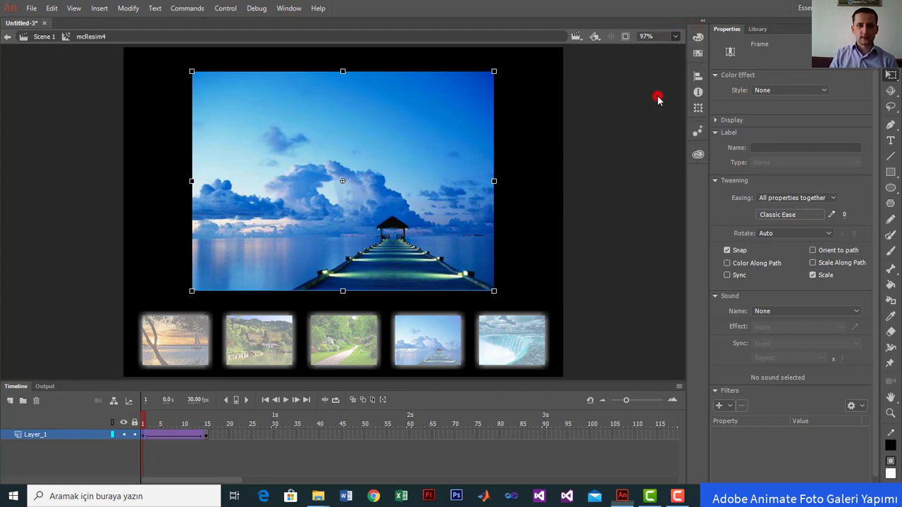
pyautogui.click(376, 191)
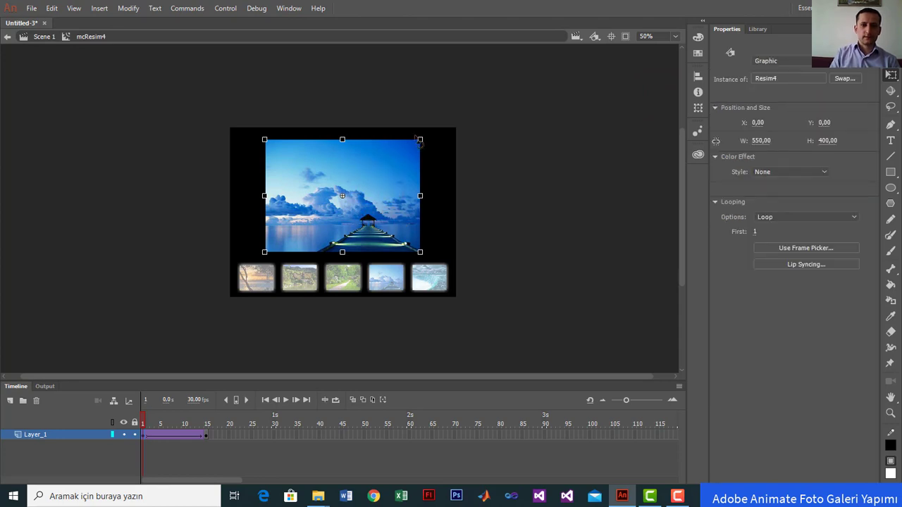
pyautogui.moveTo(419, 139); pyautogui.dragTo(347, 112)
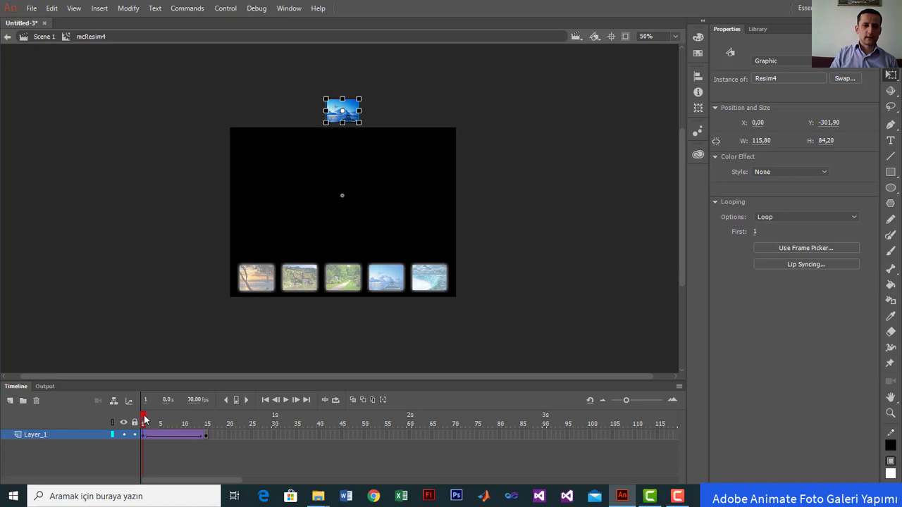
pyautogui.moveTo(144, 416)
pyautogui.mouseDown()
pyautogui.moveTo(188, 416)
pyautogui.moveTo(144, 421)
pyautogui.mouseUp()
# - Set the pier picture's classic tween in mcResim4 to rotate CW one time
pyautogui.click(170, 435)
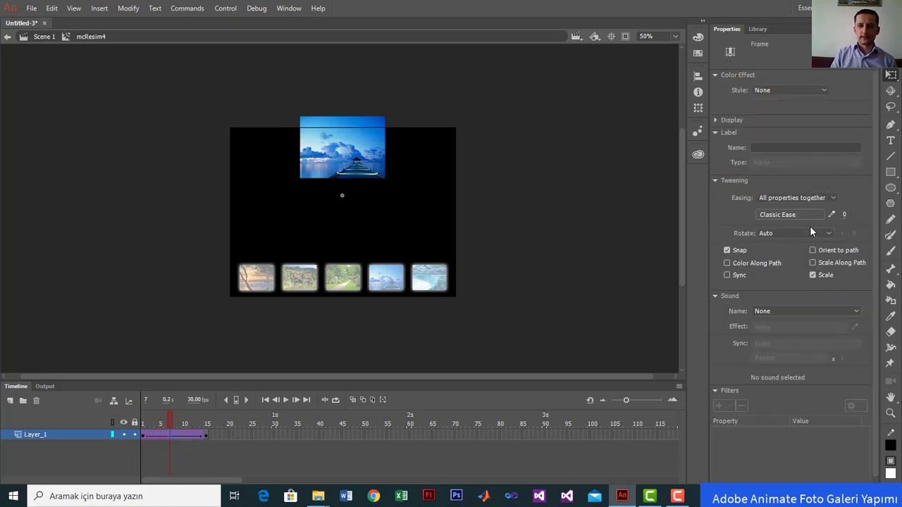
pyautogui.click(828, 232)
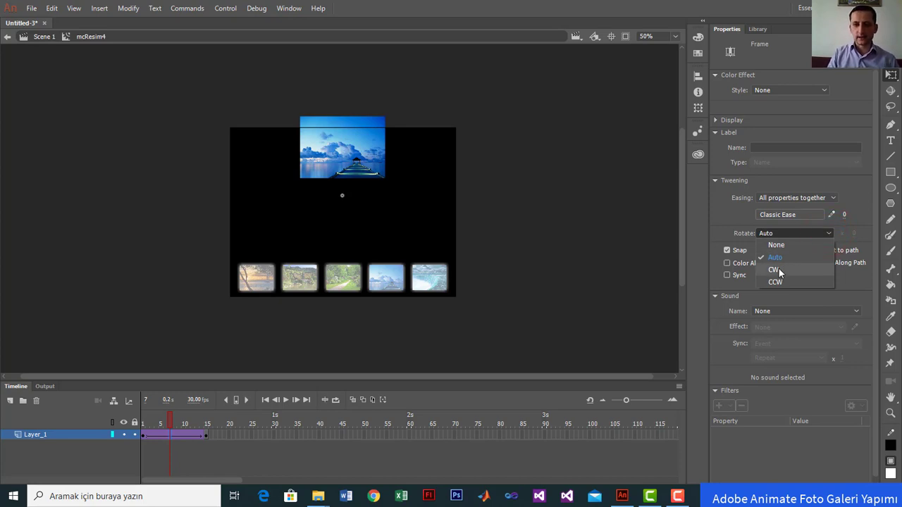
pyautogui.click(776, 269)
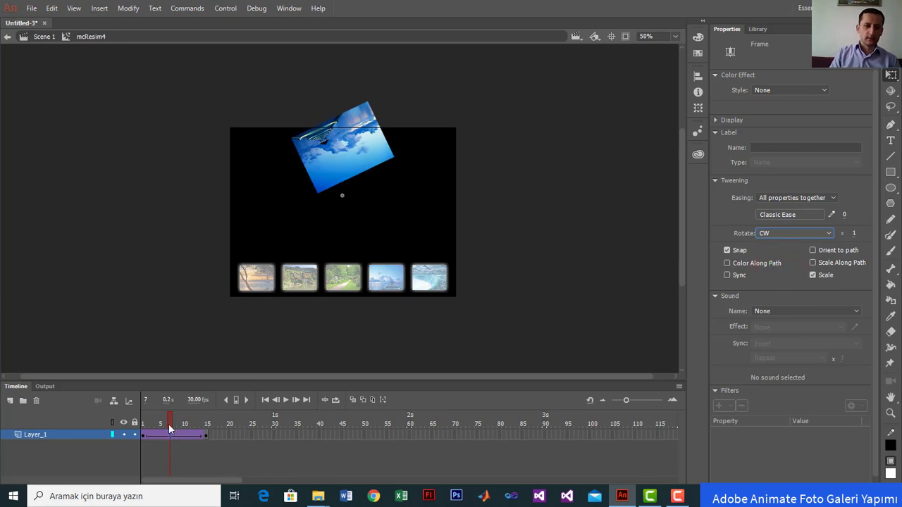
# - At frame 1, apply an Alpha color effect of 0% to the small pier picture above the stage
pyautogui.click(144, 437)
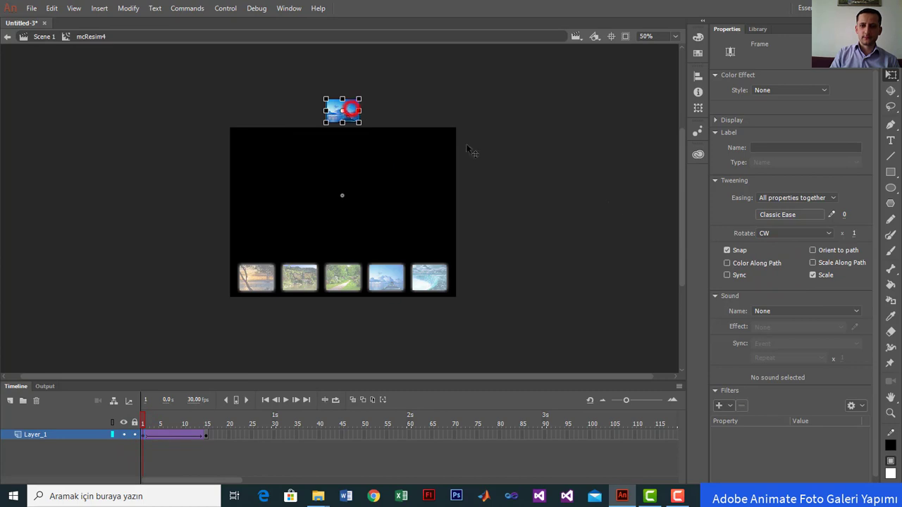
pyautogui.click(342, 108)
pyautogui.click(794, 173)
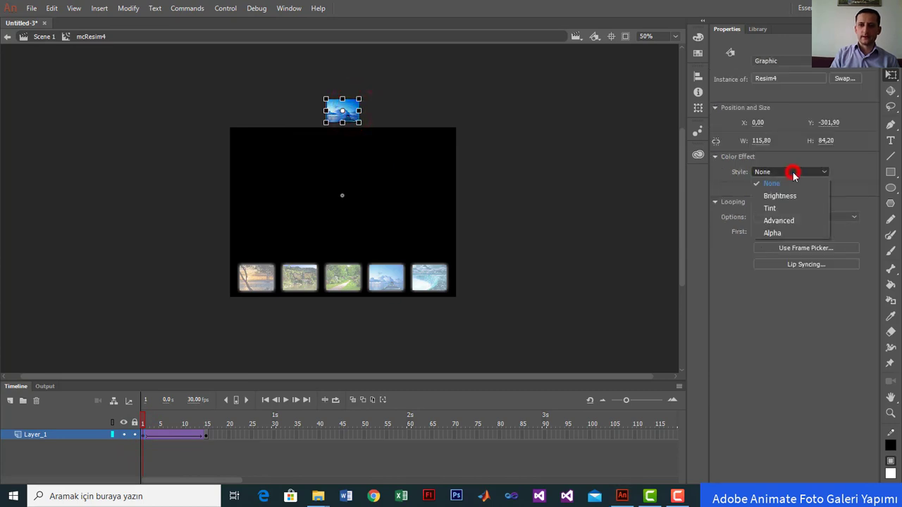
pyautogui.click(772, 232)
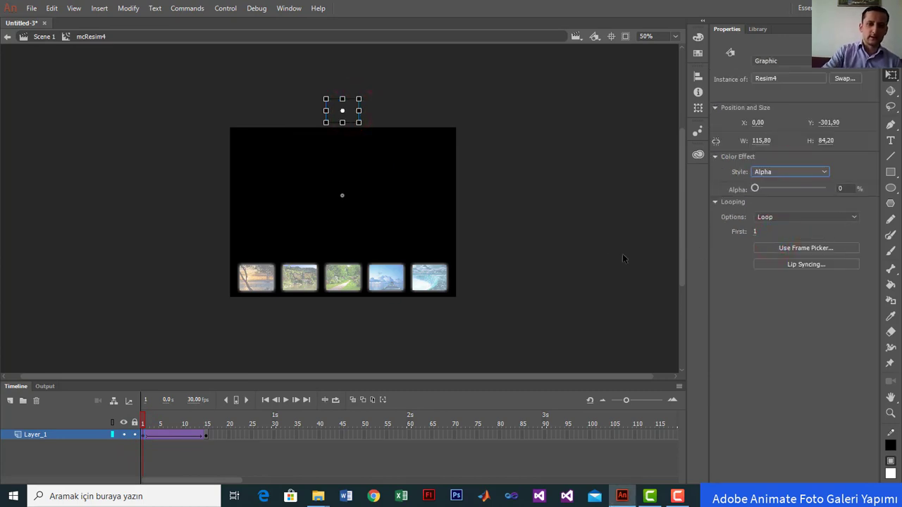
# - Test the movie and open the fourth thumbnail to check the pier picture's rotating entrance
pyautogui.hotkey('ctrl', 'Return')
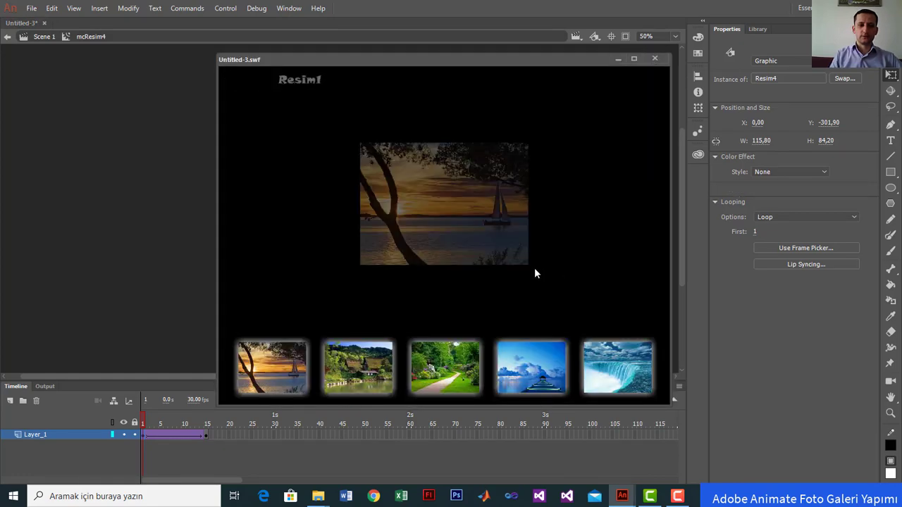
pyautogui.click(530, 363)
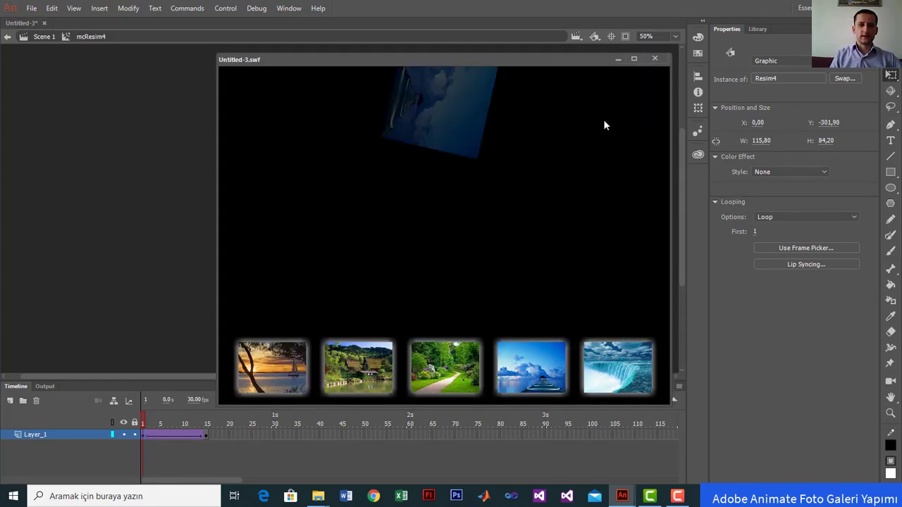
pyautogui.click(656, 60)
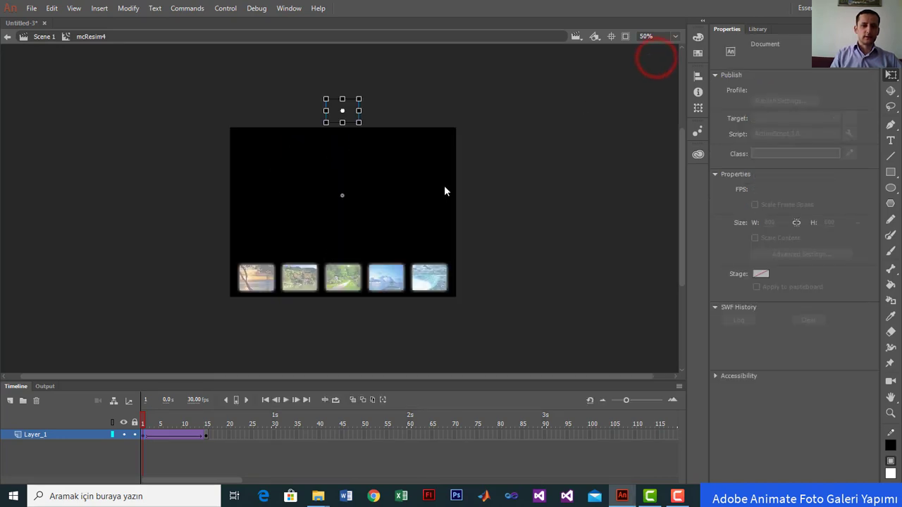
# - Add a stop(); script to frame 15 of Layer_1 in mcResim4
pyautogui.click(205, 435)
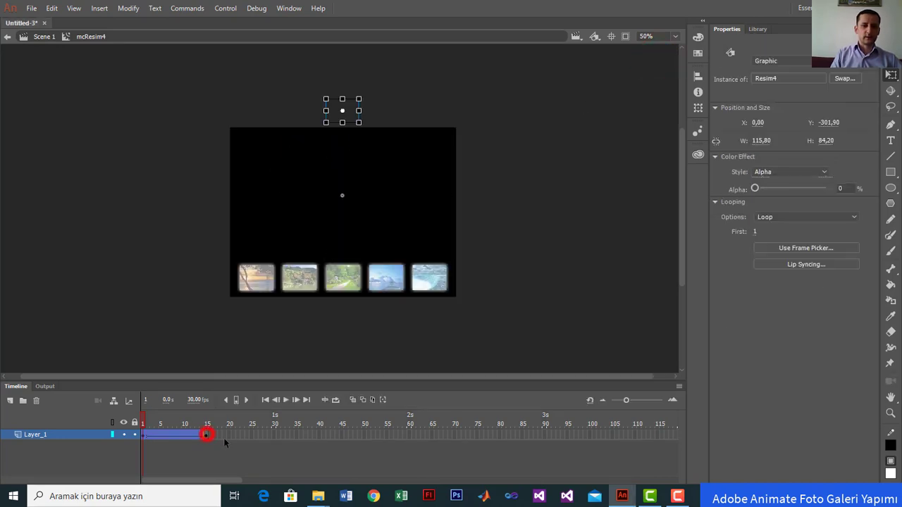
pyautogui.click(205, 437)
pyautogui.press('F9')
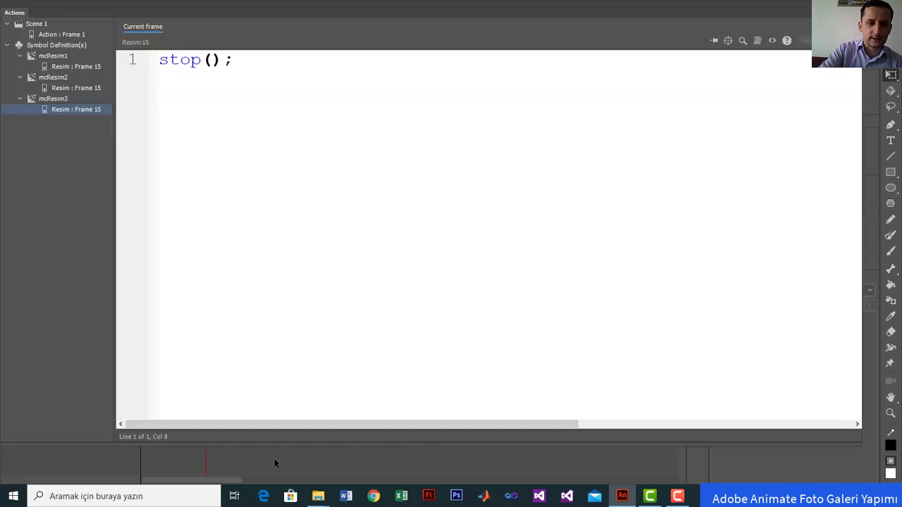
pyautogui.write('stop();')
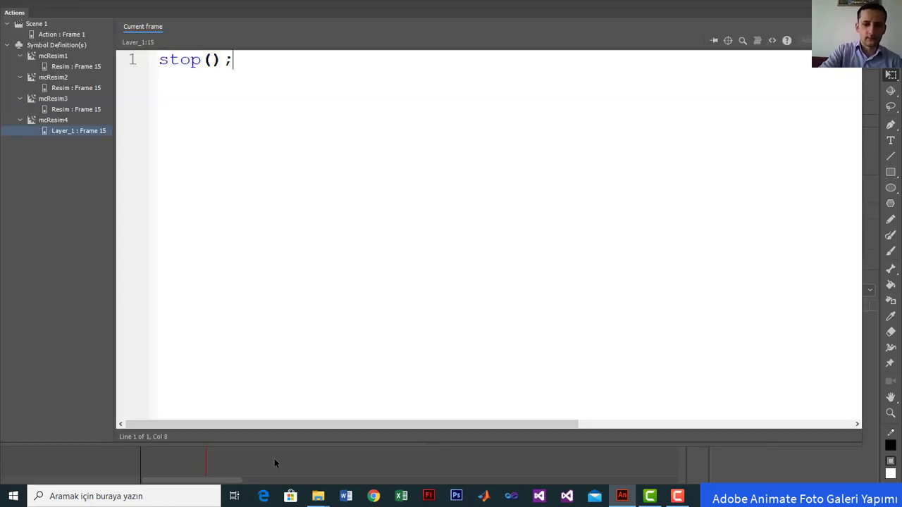
pyautogui.press('F9')
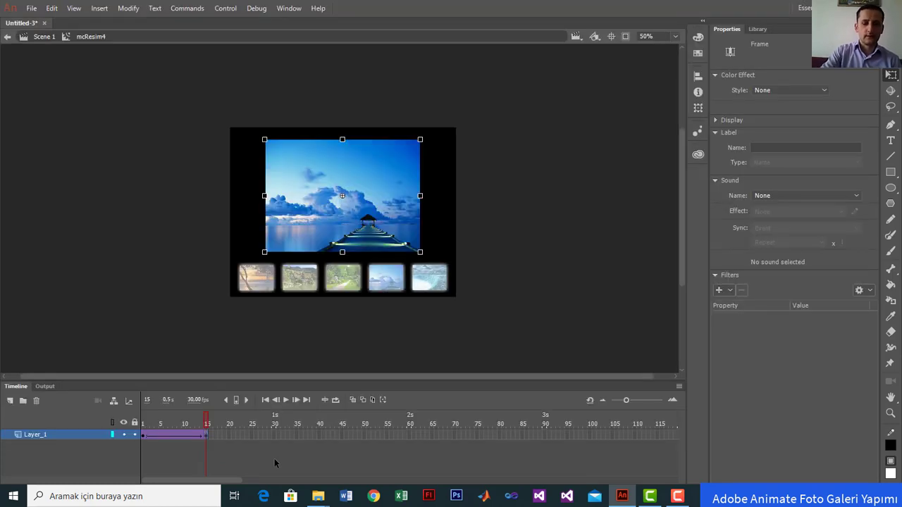
# - Test the movie again, switching between the third and fourth thumbnails to check that the pier animation stops
pyautogui.hotkey('ctrl', 'Return')
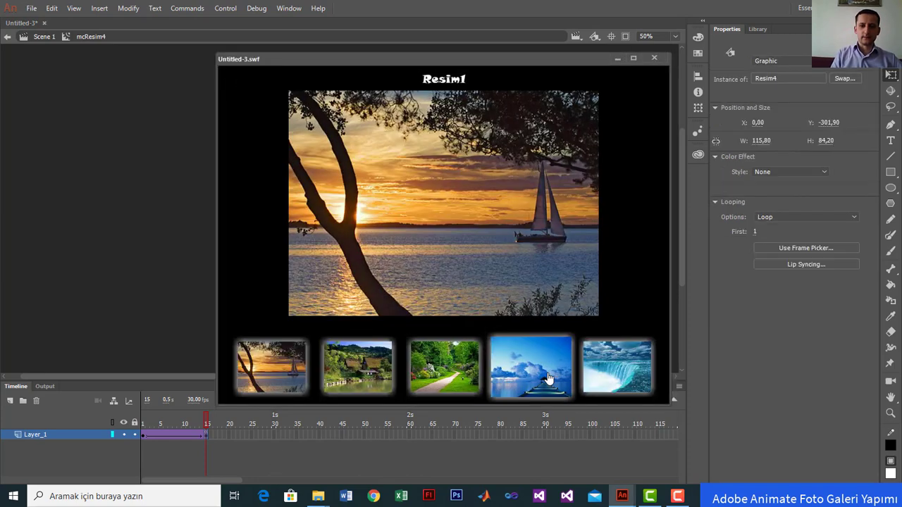
pyautogui.click(549, 380)
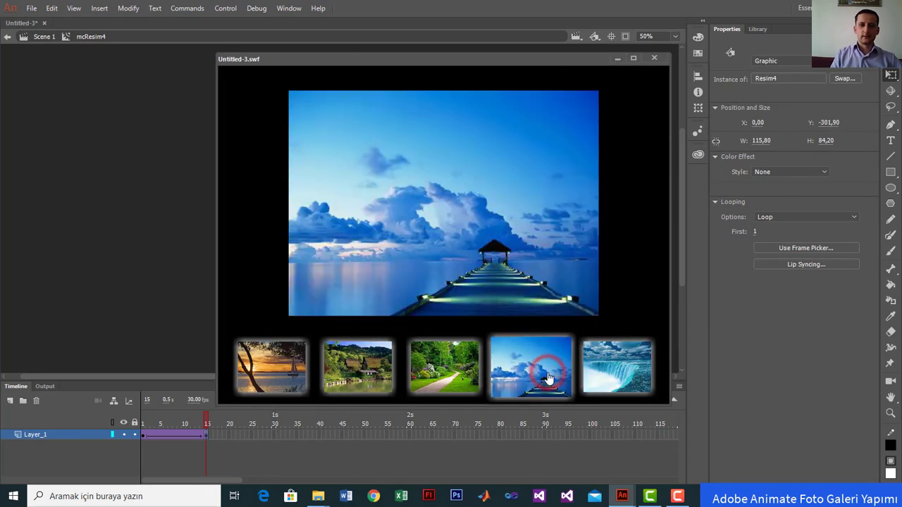
pyautogui.click(431, 374)
pyautogui.click(525, 372)
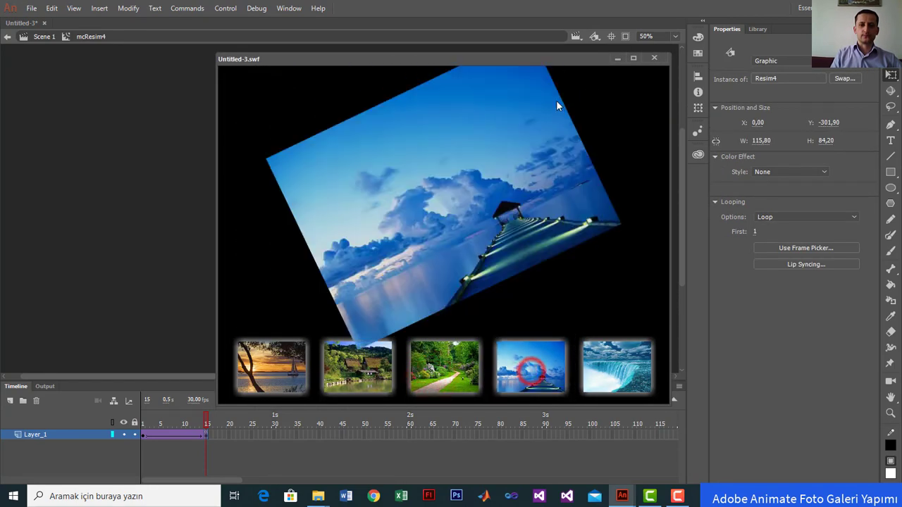
pyautogui.click(668, 61)
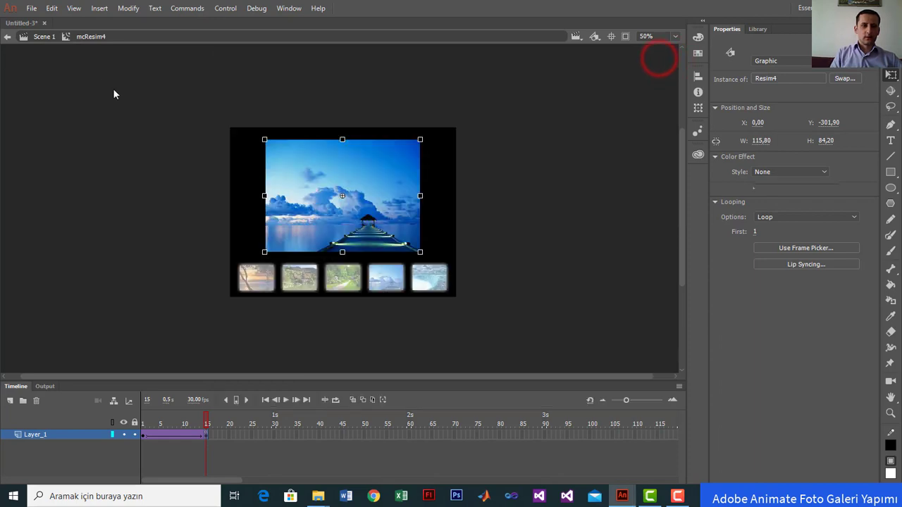
# - Return to Scene 1 and open the mcResim5 waterfall clip on frame 5 of the Resimler layer for editing
pyautogui.click(45, 36)
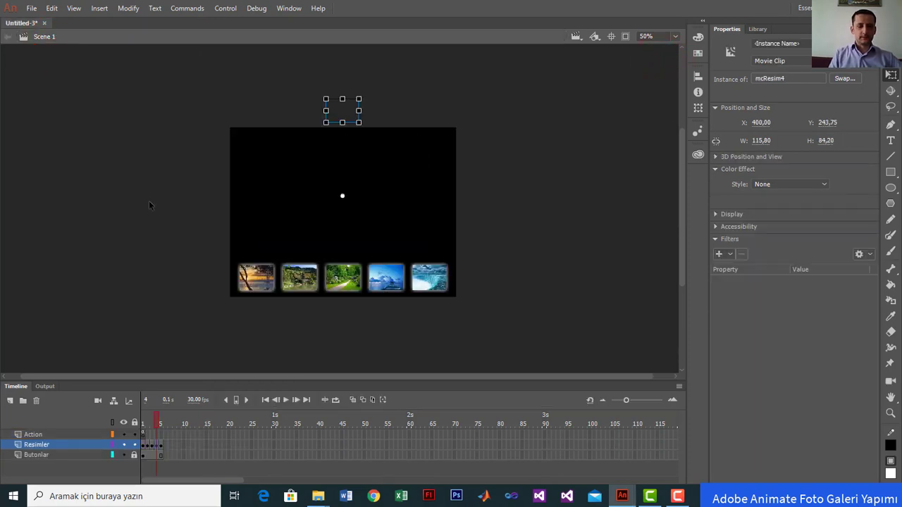
pyautogui.click(161, 450)
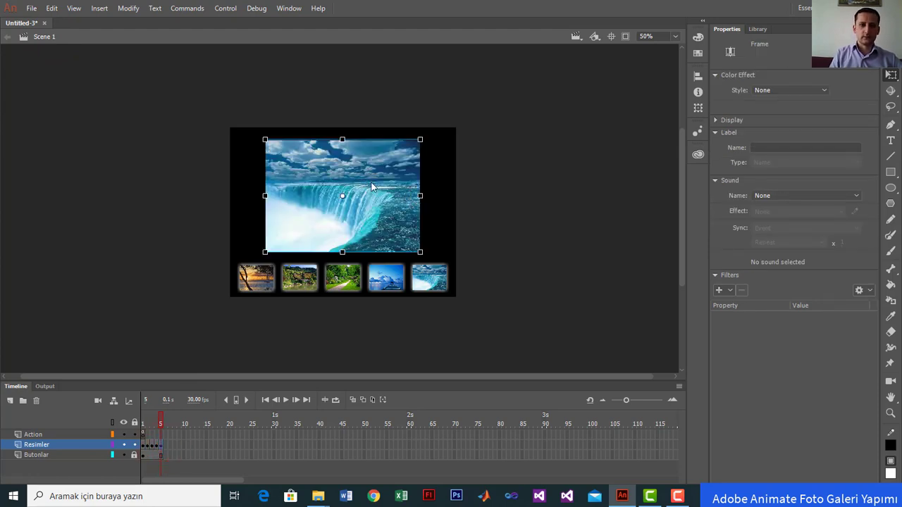
pyautogui.click(373, 189)
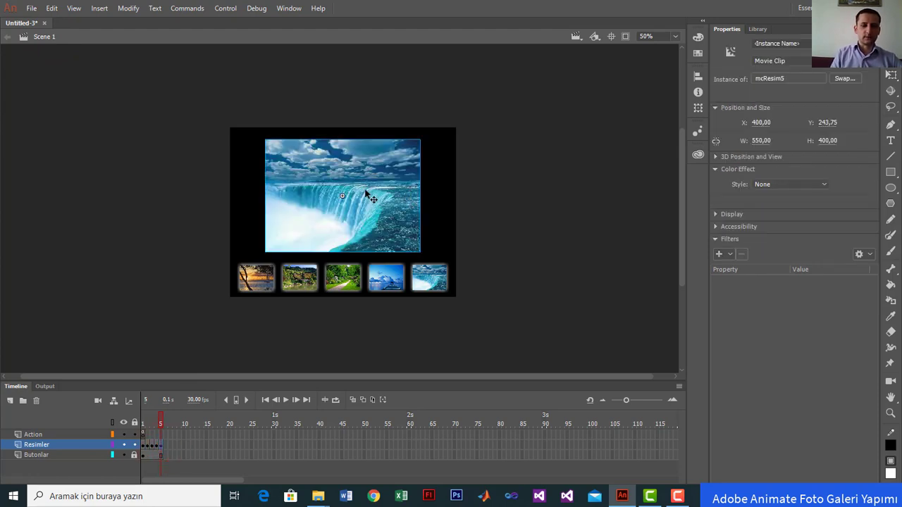
pyautogui.doubleClick(365, 192)
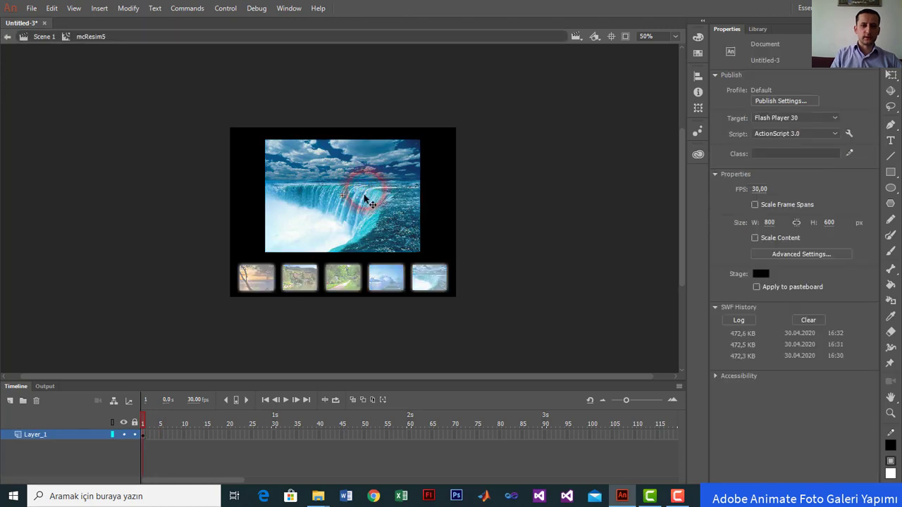
# - Insert a keyframe at frame 15 of Layer_1 and create a classic tween between frames 1 and 15
pyautogui.click(205, 435)
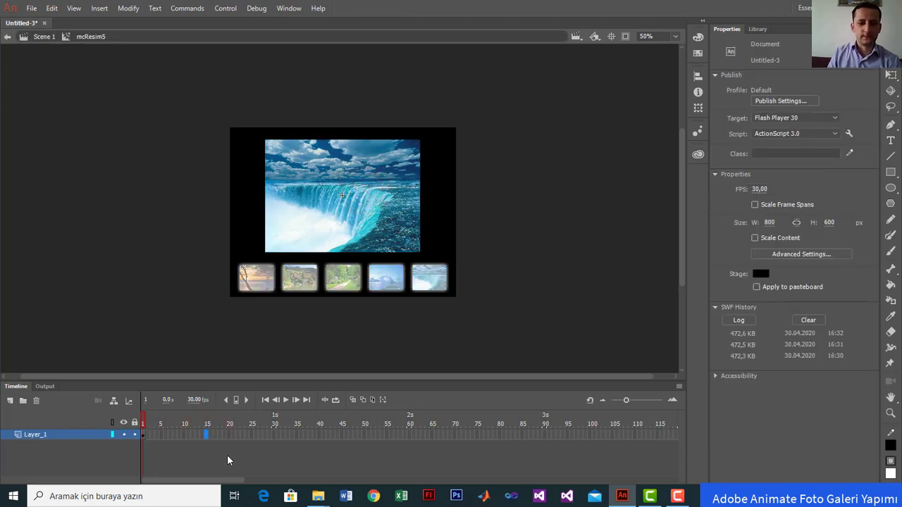
pyautogui.press('F6')
pyautogui.rightClick(187, 435)
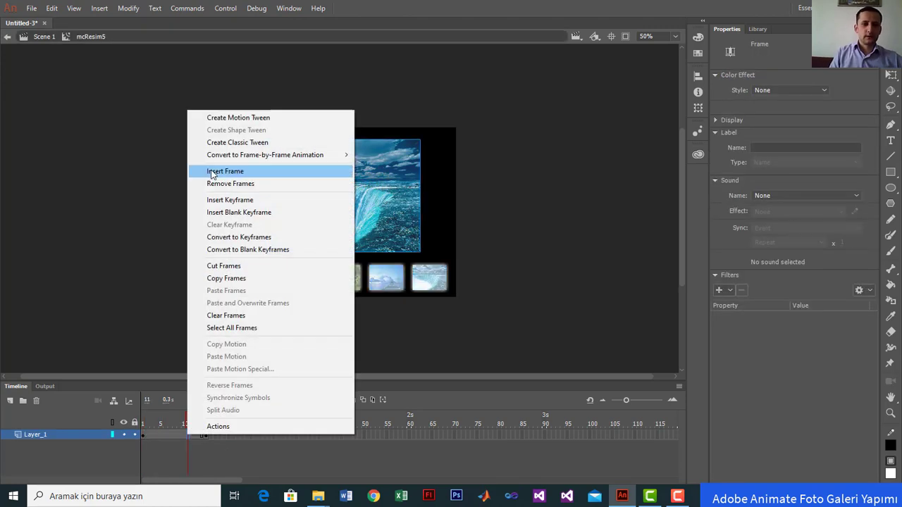
pyautogui.click(232, 139)
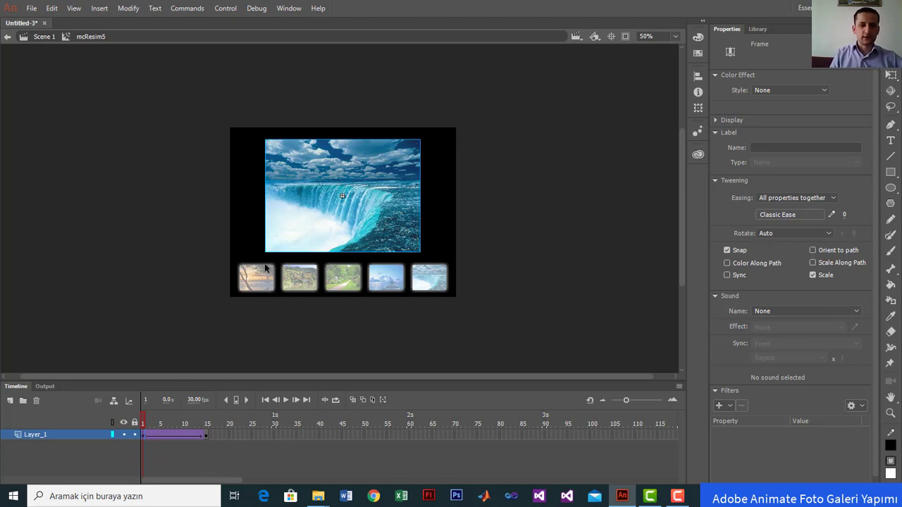
# - Set the waterfall picture's Alpha to 0% at frame 1 and play the timeline to preview the fade-in
pyautogui.click(311, 195)
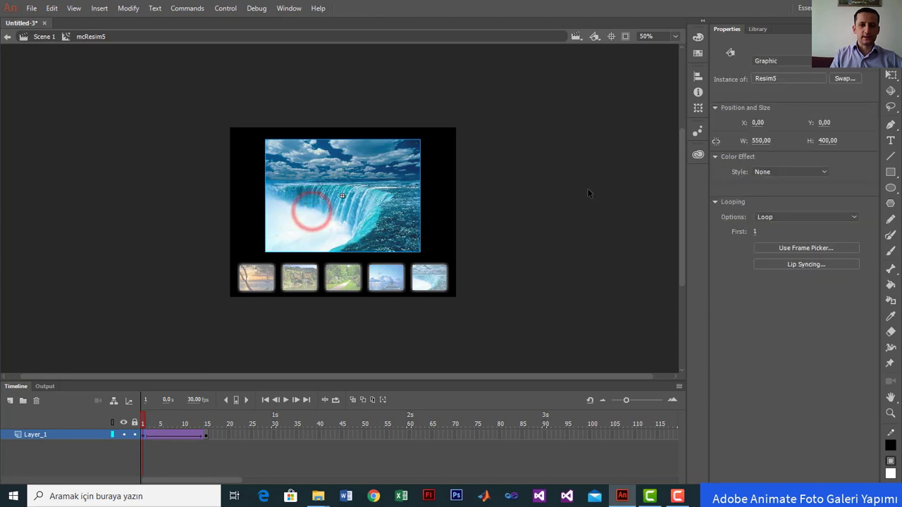
pyautogui.click(785, 171)
pyautogui.click(782, 233)
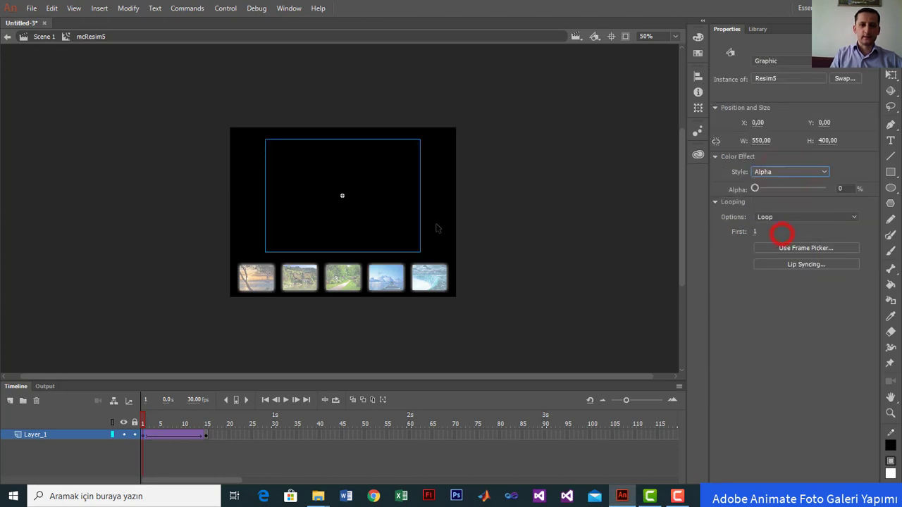
pyautogui.click(289, 404)
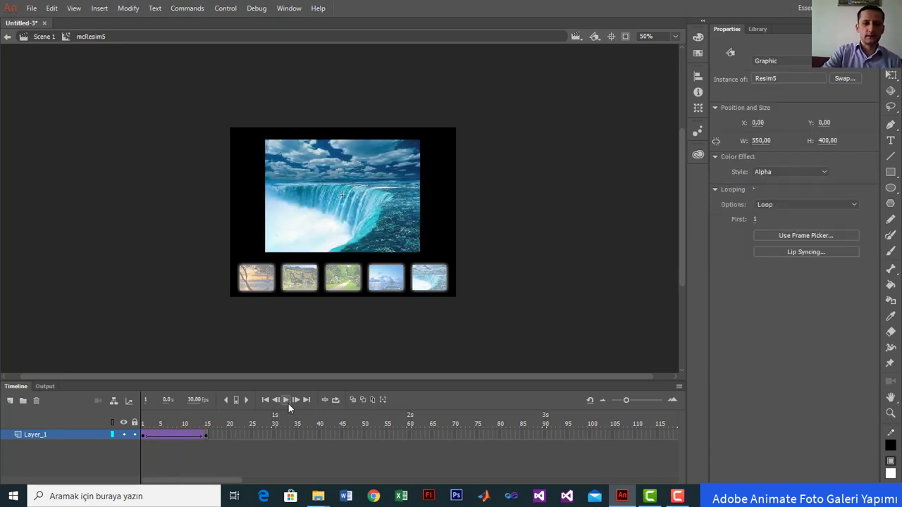
pyautogui.click(288, 404)
pyautogui.click(286, 402)
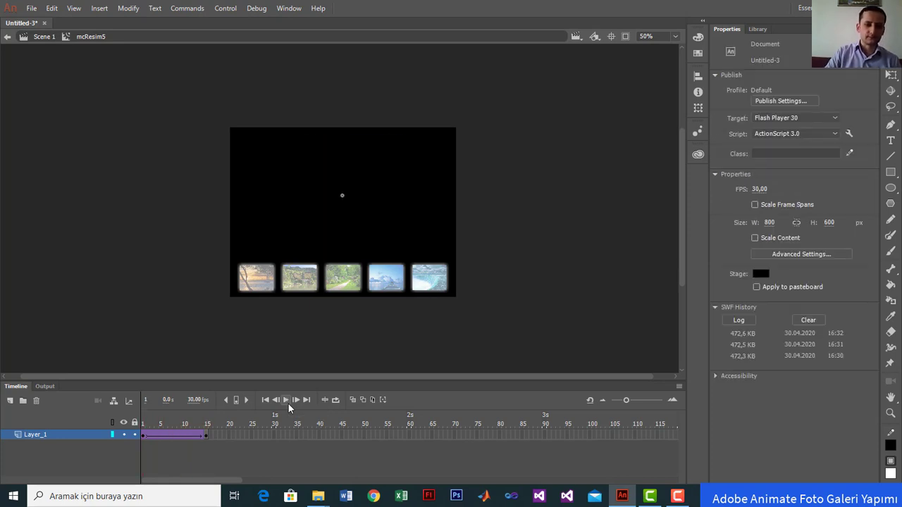
# - Add a stop(); script to frame 15 of Layer_1 in mcResim5
pyautogui.click(205, 434)
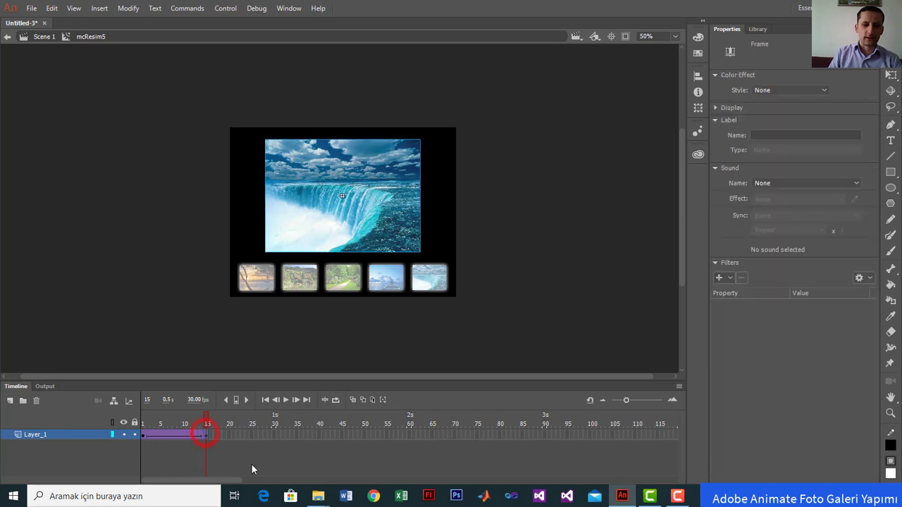
pyautogui.press('F9')
pyautogui.write('st')
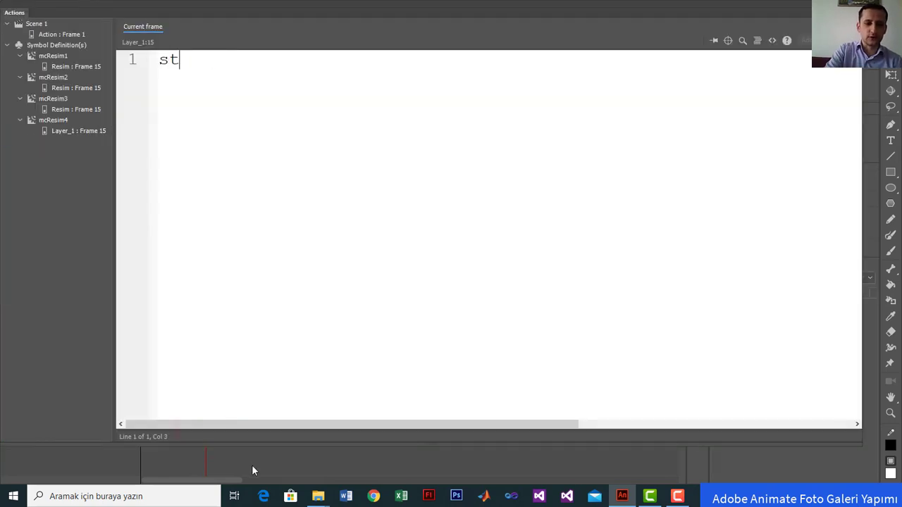
pyautogui.write('op();')
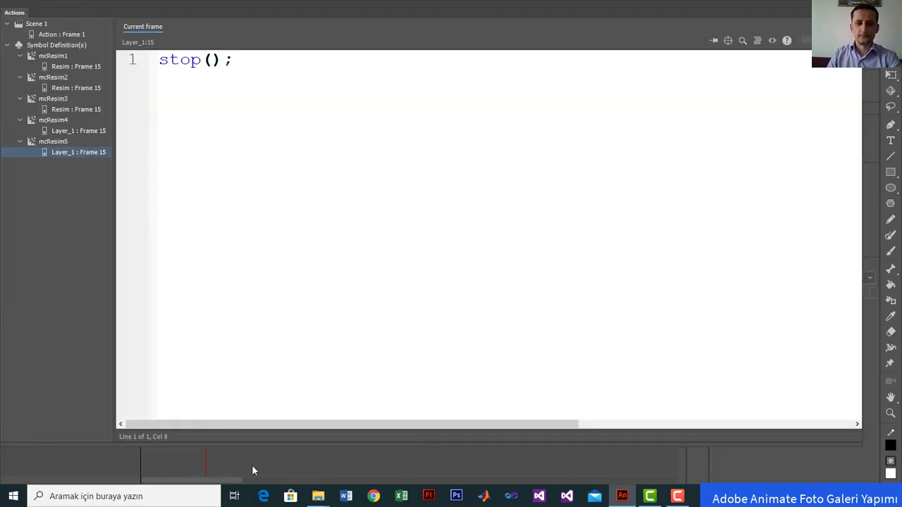
pyautogui.press('F9')
# - Test the movie, switching among the second, third and fifth thumbnails to check the waterfall picture's fade-in
pyautogui.hotkey('ctrl', 'Return')
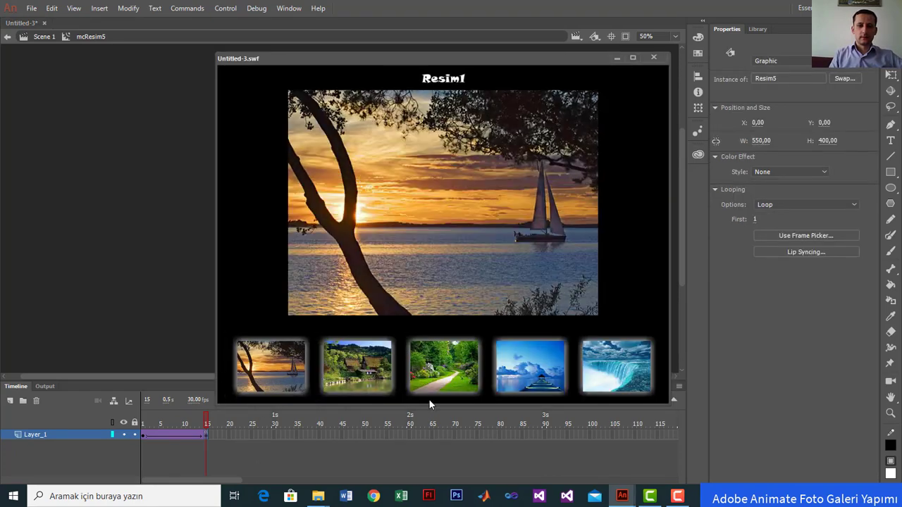
pyautogui.click(441, 370)
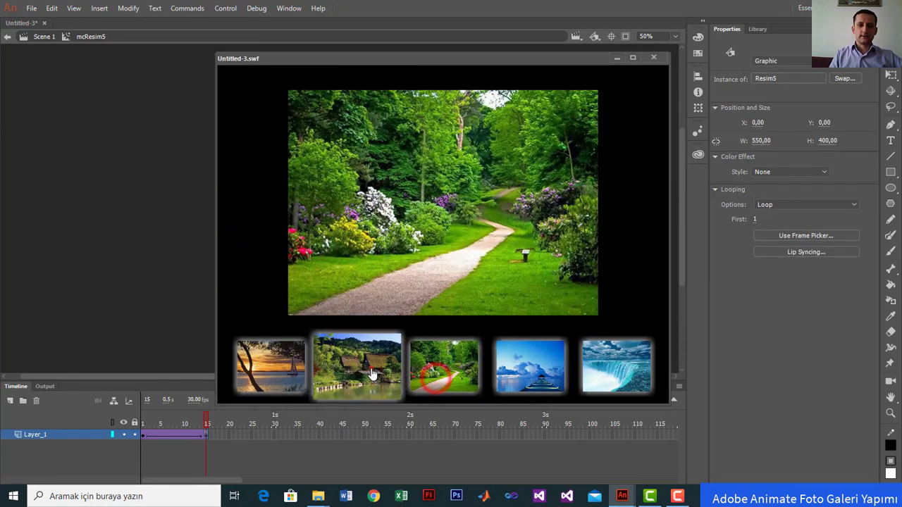
pyautogui.click(373, 373)
pyautogui.click(614, 368)
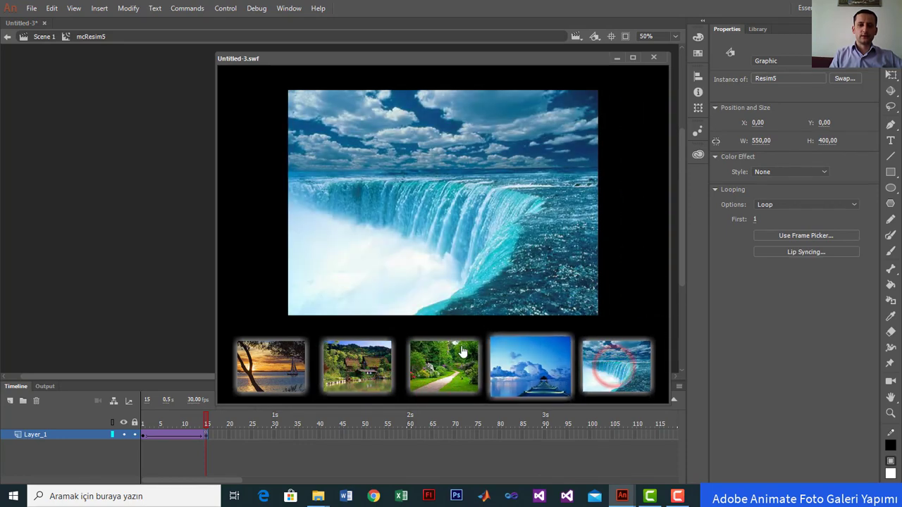
pyautogui.click(426, 343)
pyautogui.click(631, 362)
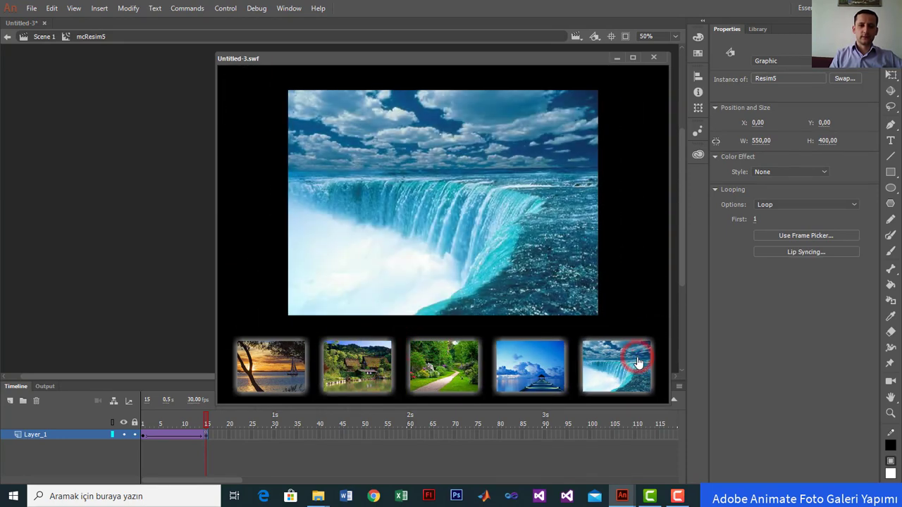
# - Switch between the first and fifth pictures in the running movie test, and close the test
pyautogui.click(263, 362)
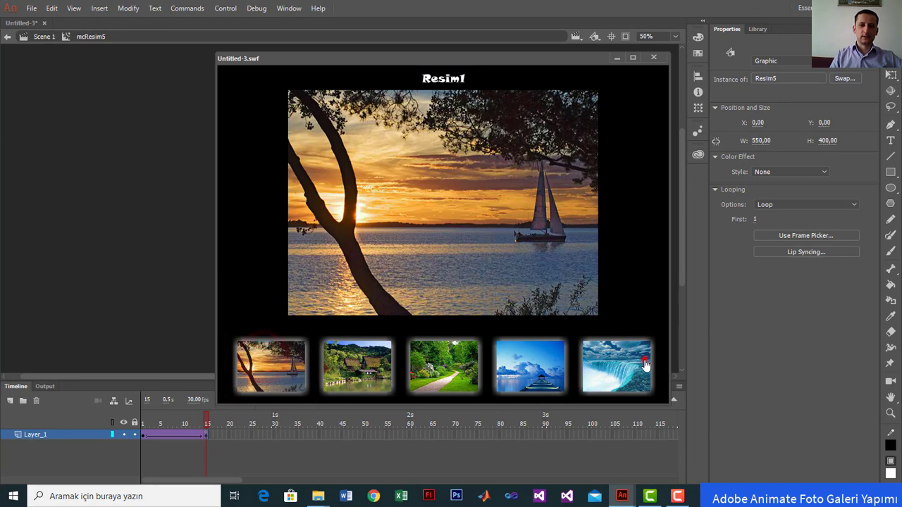
pyautogui.click(645, 363)
pyautogui.click(654, 58)
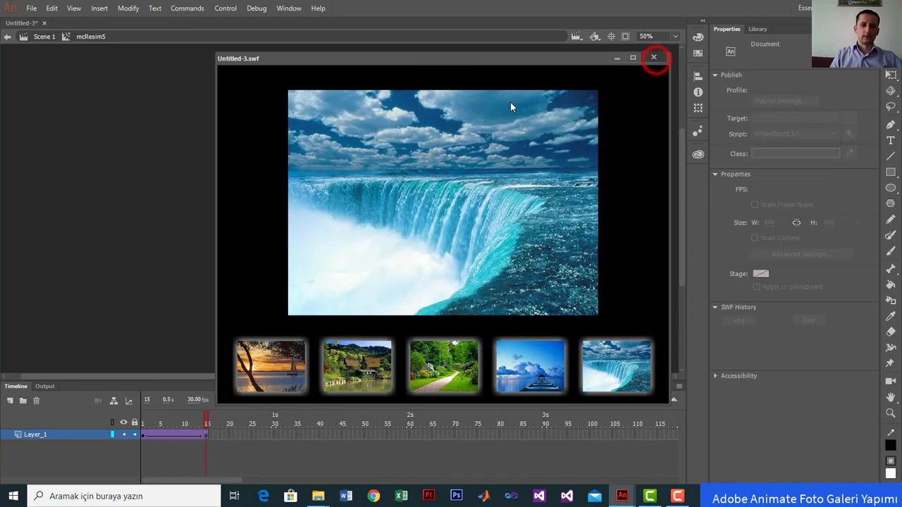
# - Return to Scene 1, fit the stage in the window, and select frame 1 of the Resimler layer
pyautogui.click(44, 37)
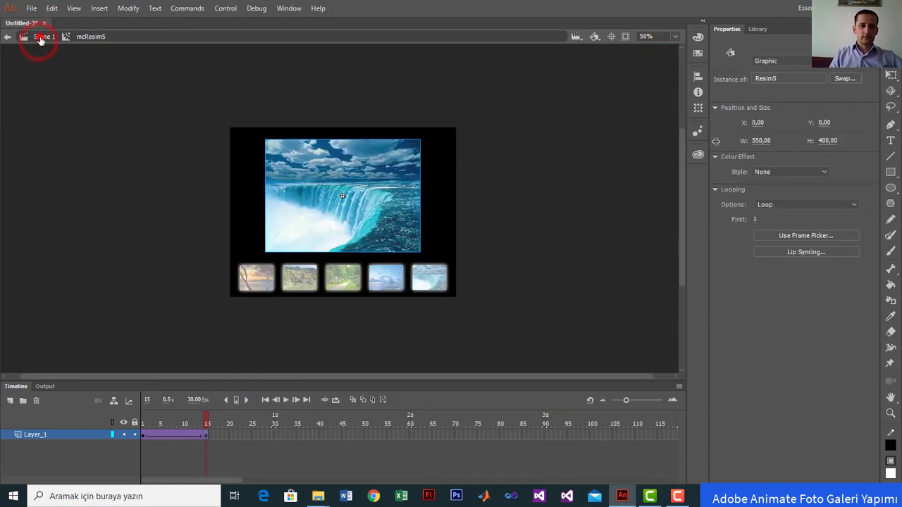
pyautogui.click(674, 41)
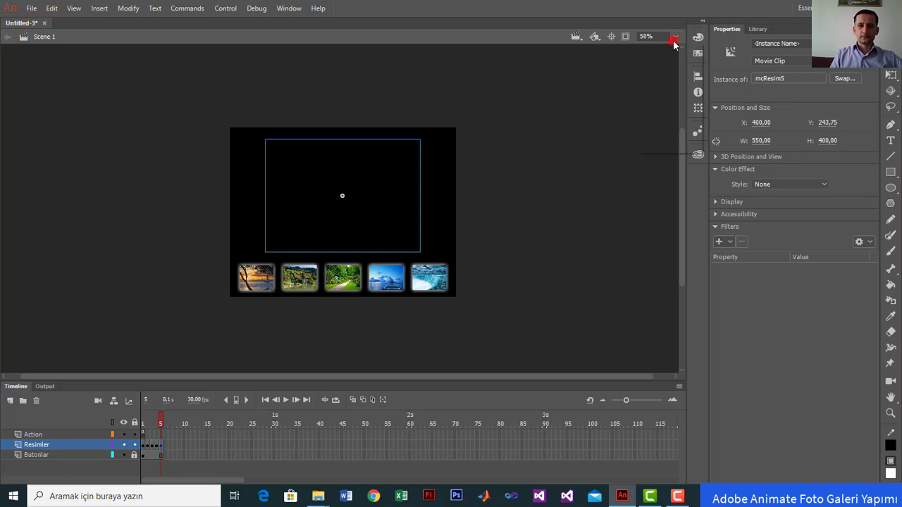
pyautogui.click(665, 50)
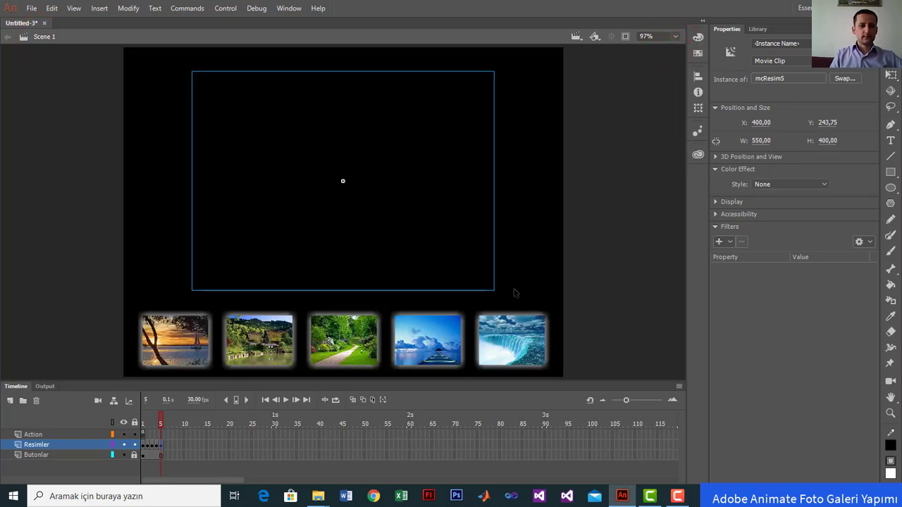
pyautogui.moveTo(161, 421); pyautogui.dragTo(141, 422)
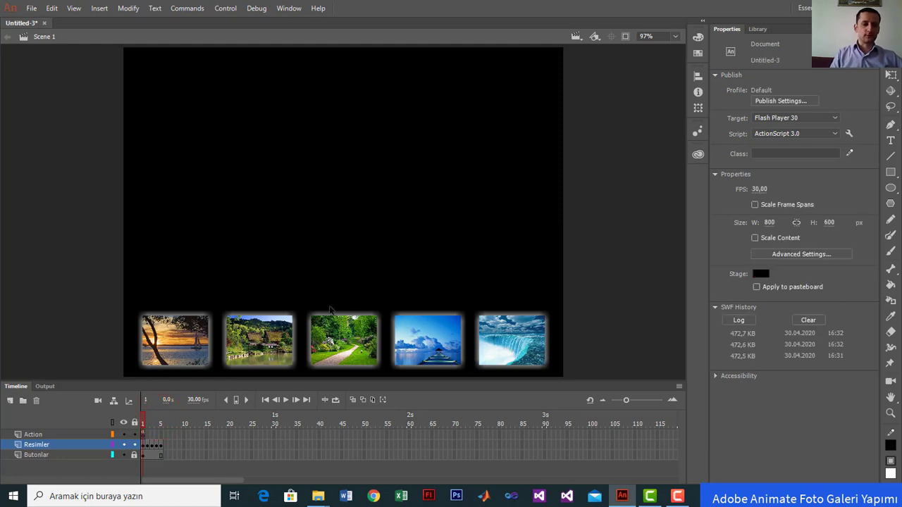
pyautogui.click(144, 446)
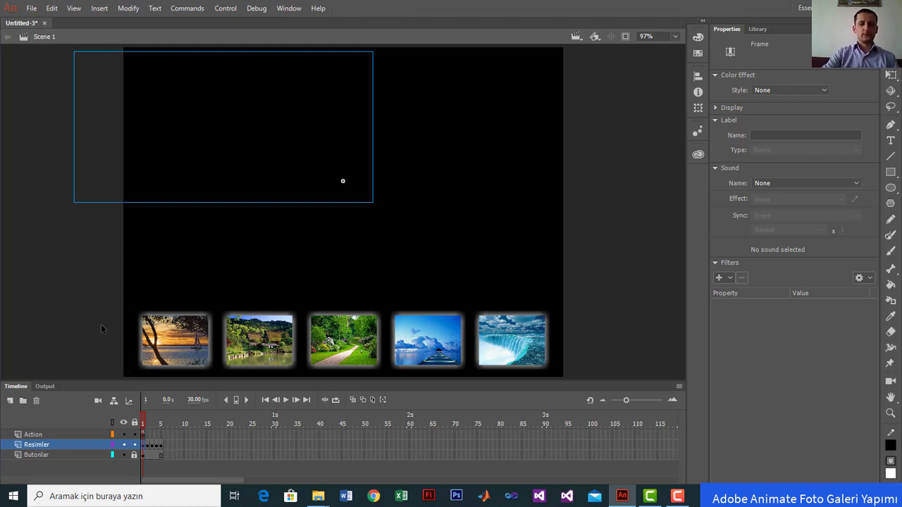
# - Test the movie from Scene 1, switching among the second, third and first thumbnails, and close the test
pyautogui.hotkey('ctrl', 'Return')
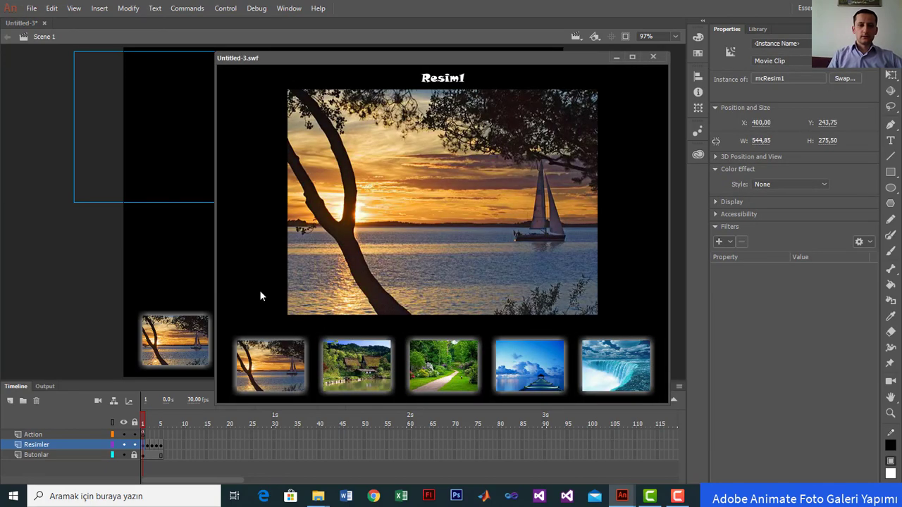
pyautogui.click(342, 363)
pyautogui.click(445, 373)
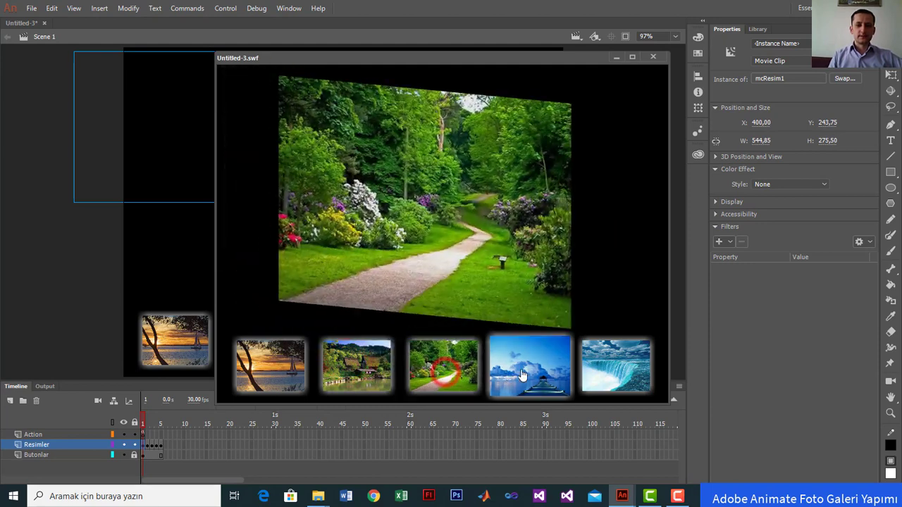
pyautogui.click(417, 366)
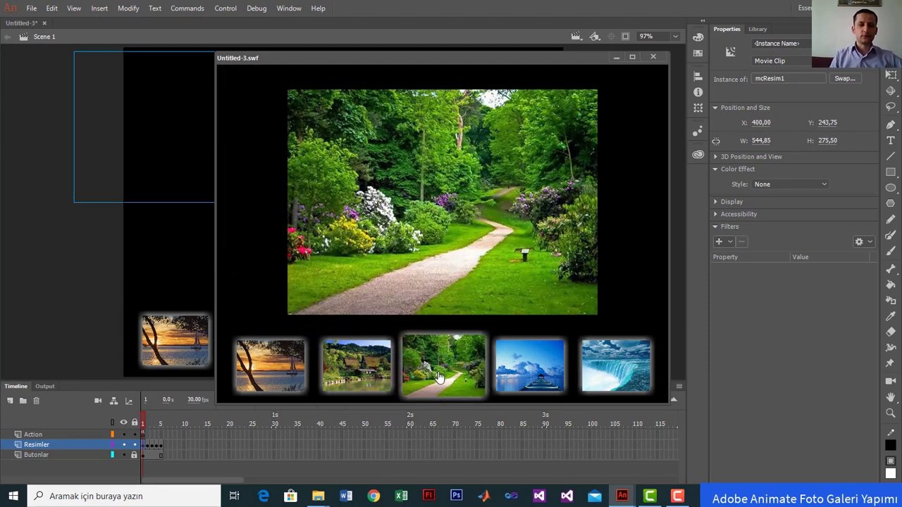
pyautogui.click(260, 363)
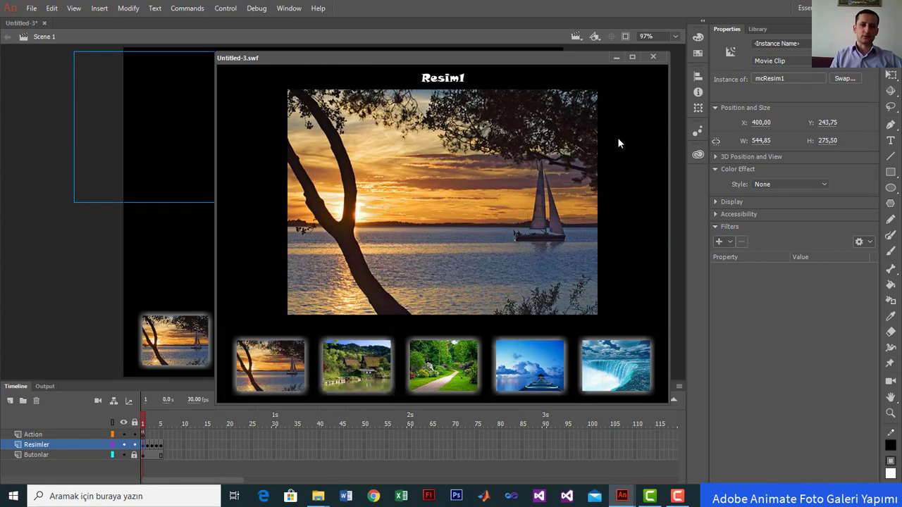
pyautogui.click(651, 57)
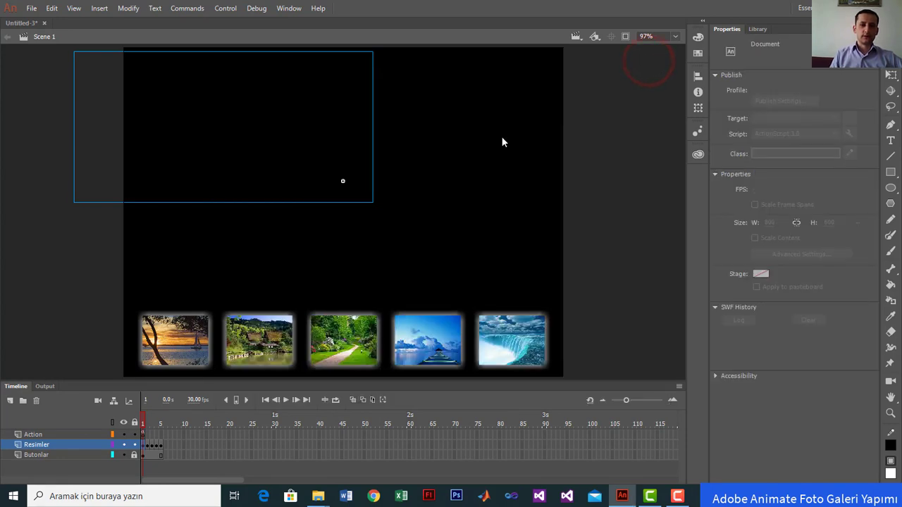
# - Unlock the Butonlar layer, select the second to fifth thumbnail buttons, and lock the Resimler layer
pyautogui.click(145, 444)
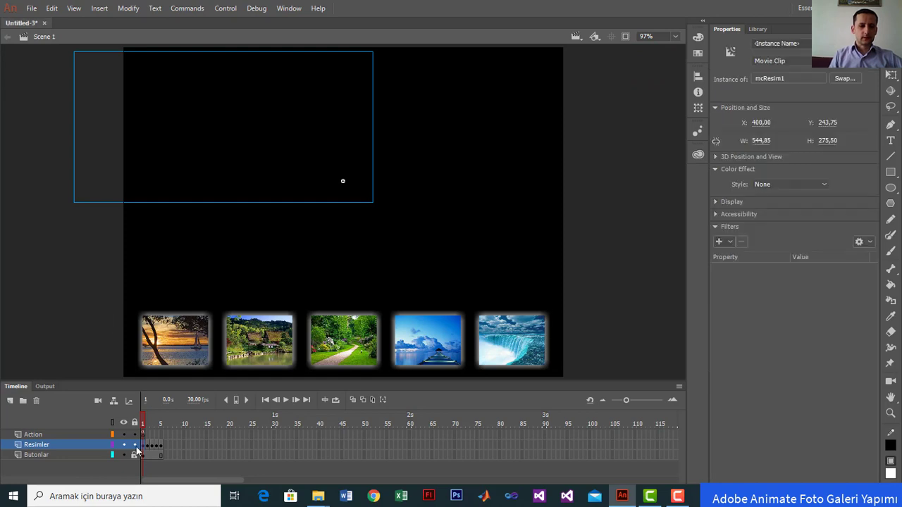
pyautogui.click(93, 328)
pyautogui.click(193, 323)
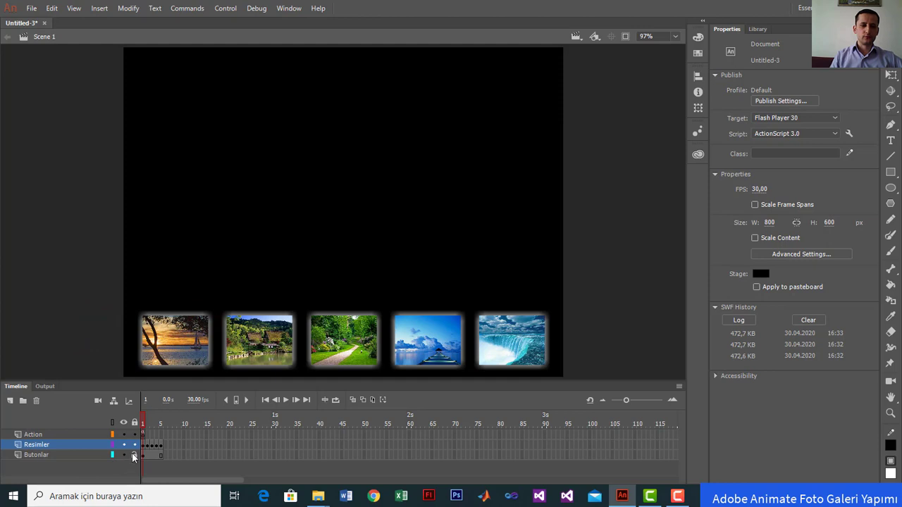
pyautogui.click(176, 323)
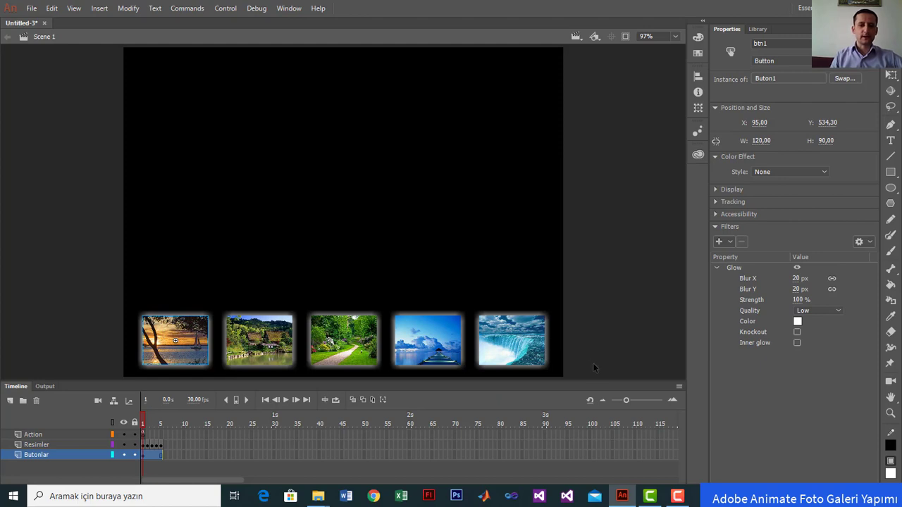
pyautogui.moveTo(595, 366); pyautogui.dragTo(236, 324)
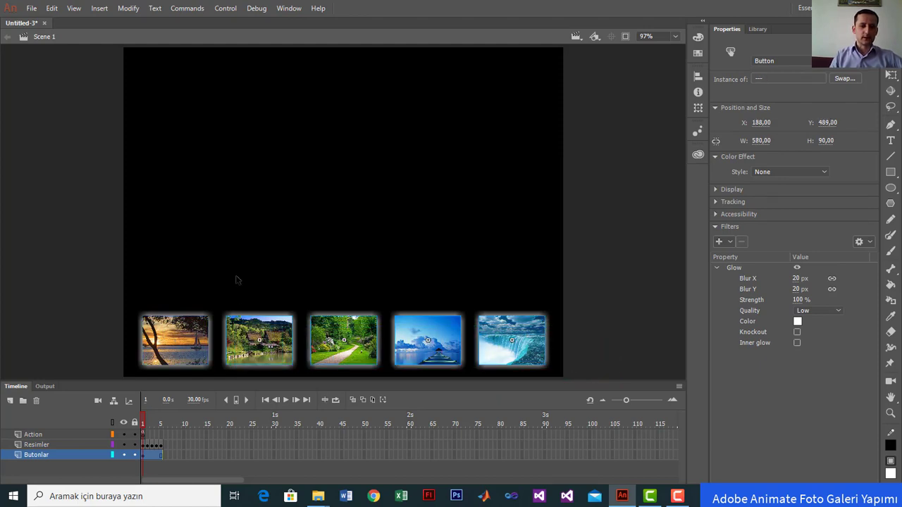
pyautogui.click(135, 445)
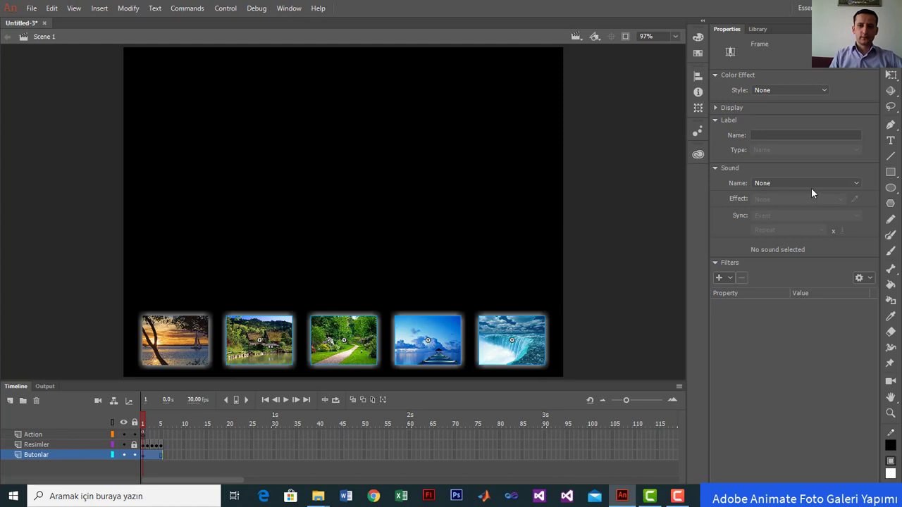
pyautogui.click(521, 331)
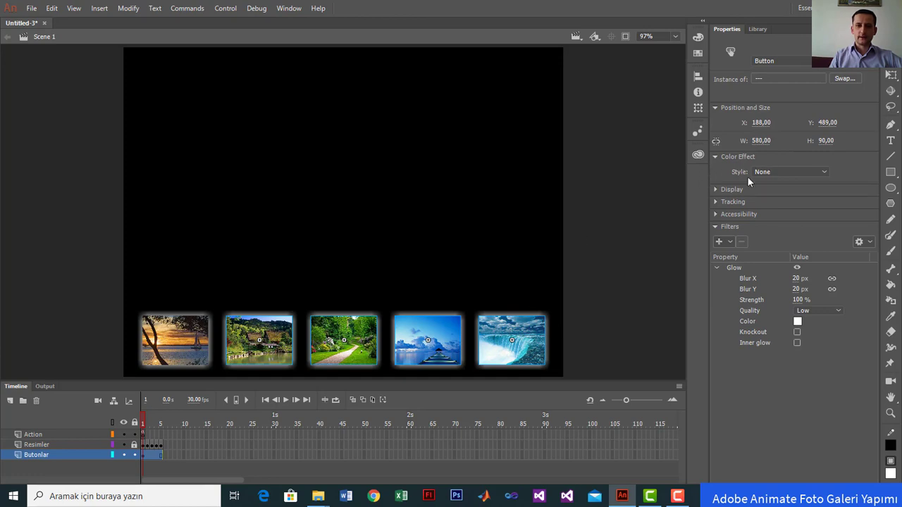
# - Apply an Alpha color effect of 40% to the four selected thumbnail buttons and deselect them
pyautogui.click(801, 175)
pyautogui.click(780, 233)
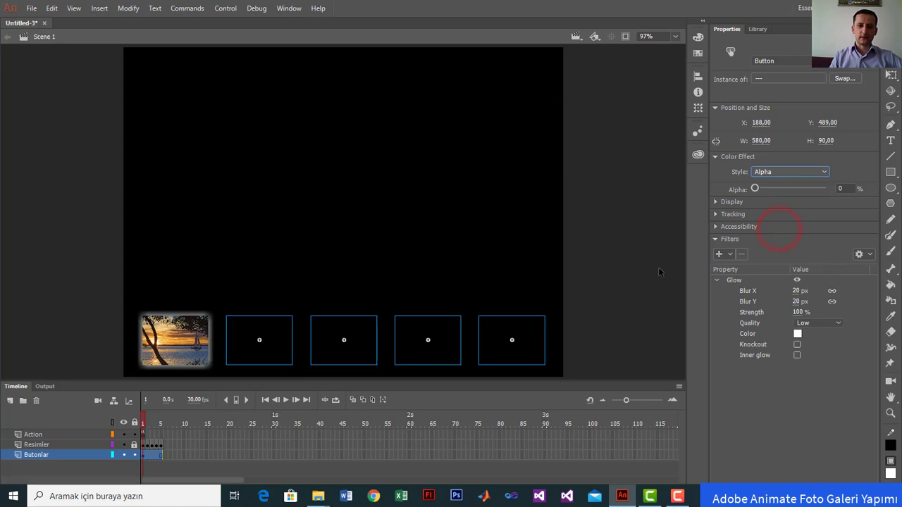
pyautogui.click(843, 189)
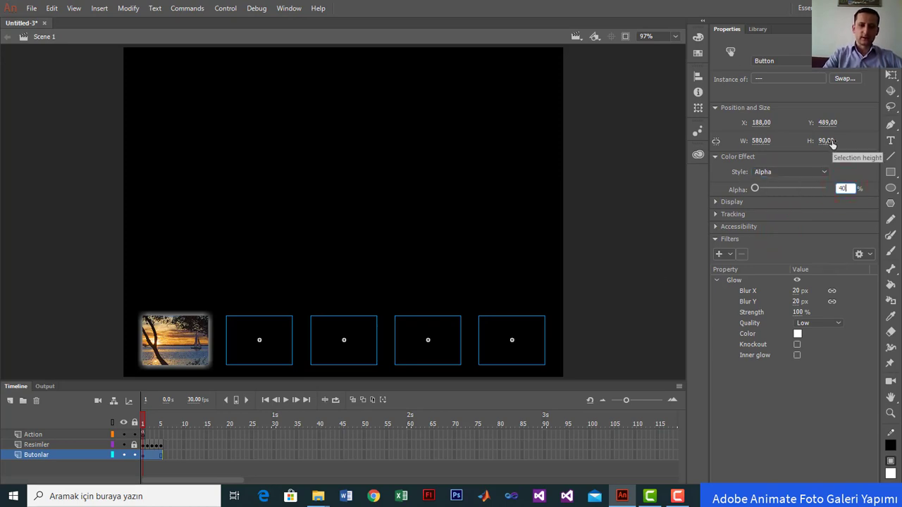
pyautogui.write('40')
pyautogui.press('Return')
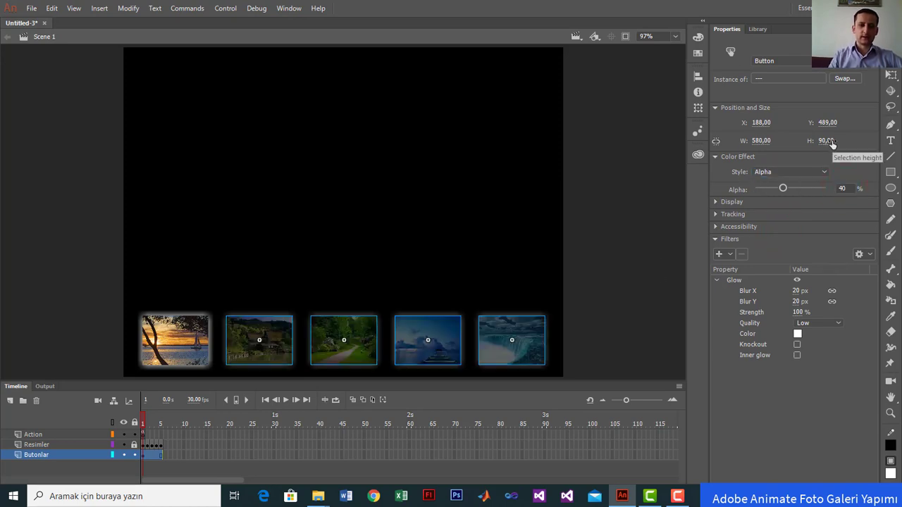
pyautogui.click(600, 250)
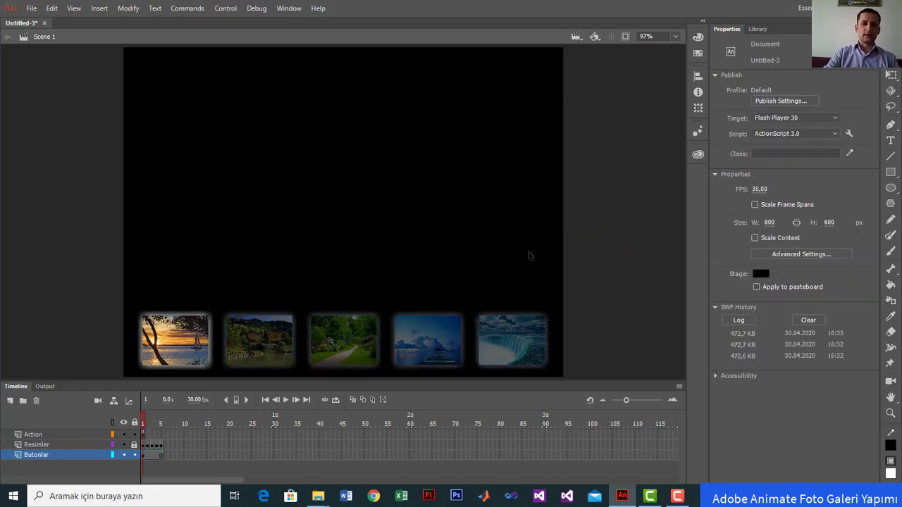
# - Test the movie with the dimmed buttons, showing the second and third pictures, and close the test
pyautogui.hotkey('ctrl', 'Return')
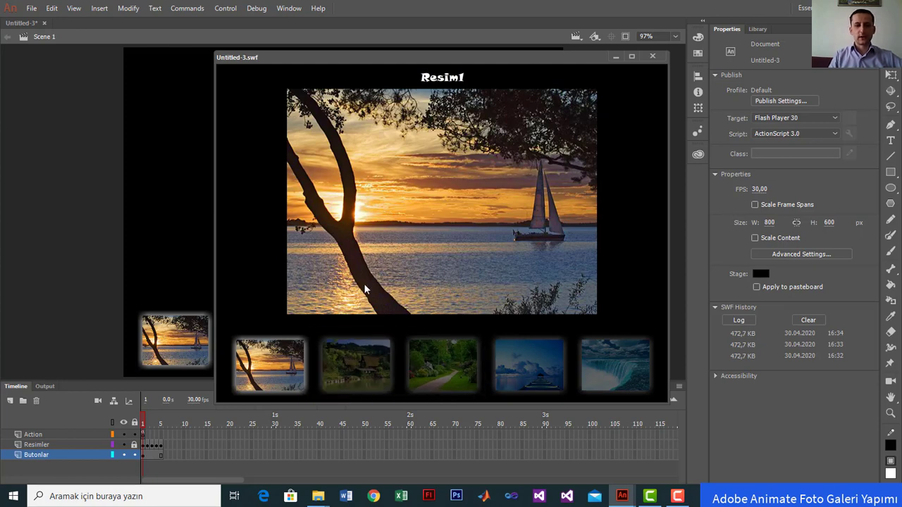
pyautogui.click(354, 379)
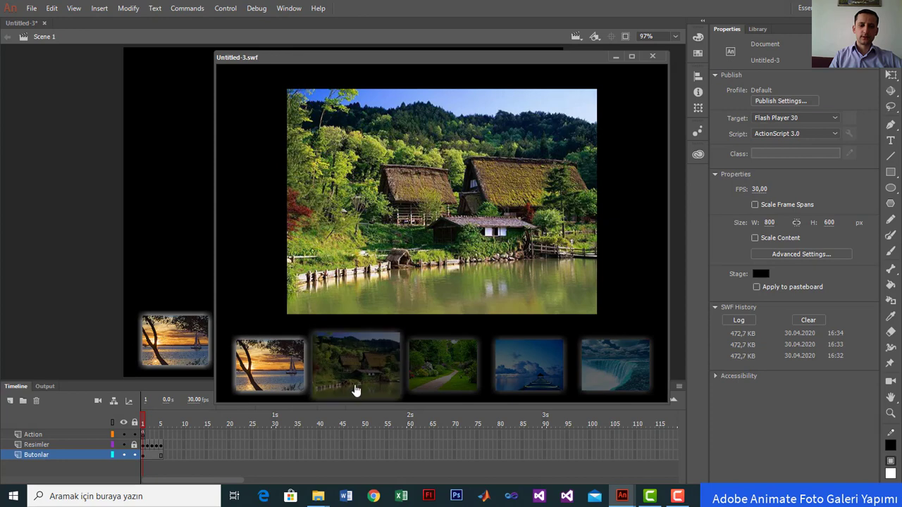
pyautogui.click(436, 372)
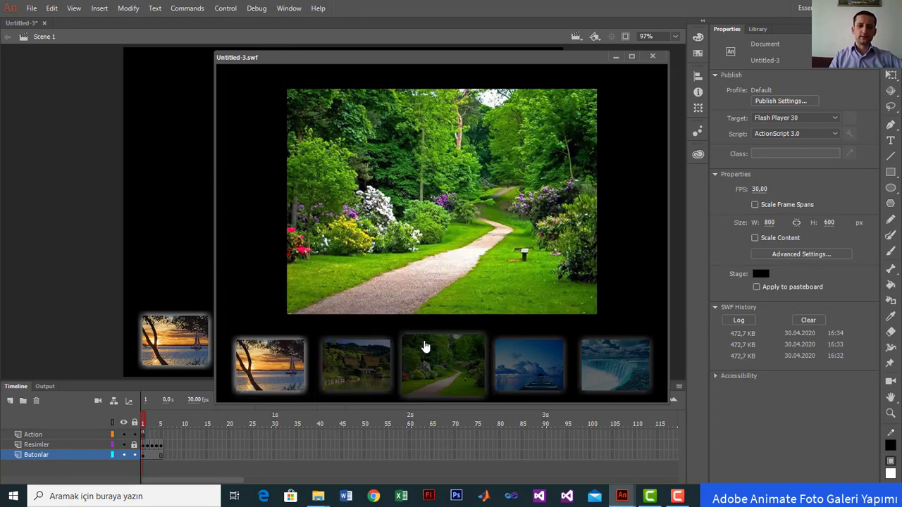
pyautogui.click(653, 57)
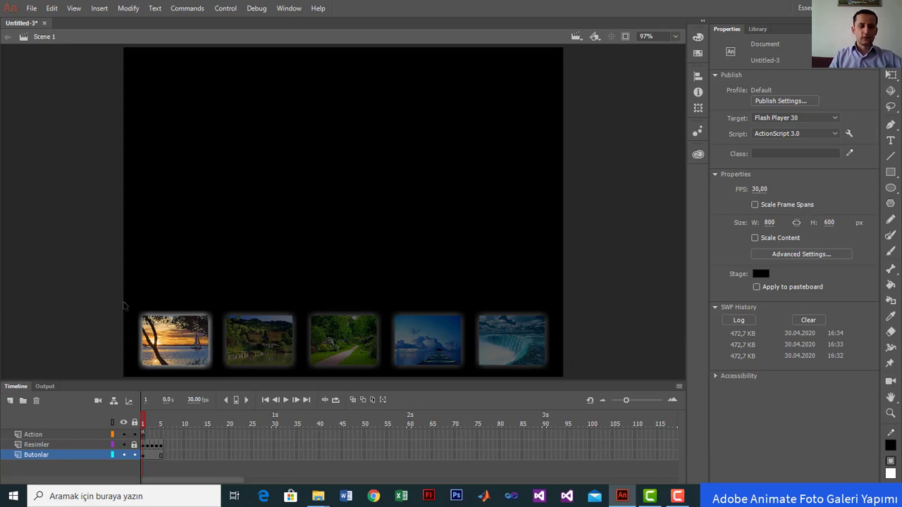
# - Open the script on frame 1 of the Action layer and add empty lines after gotoAndStop(1); in gitResim1
pyautogui.click(143, 435)
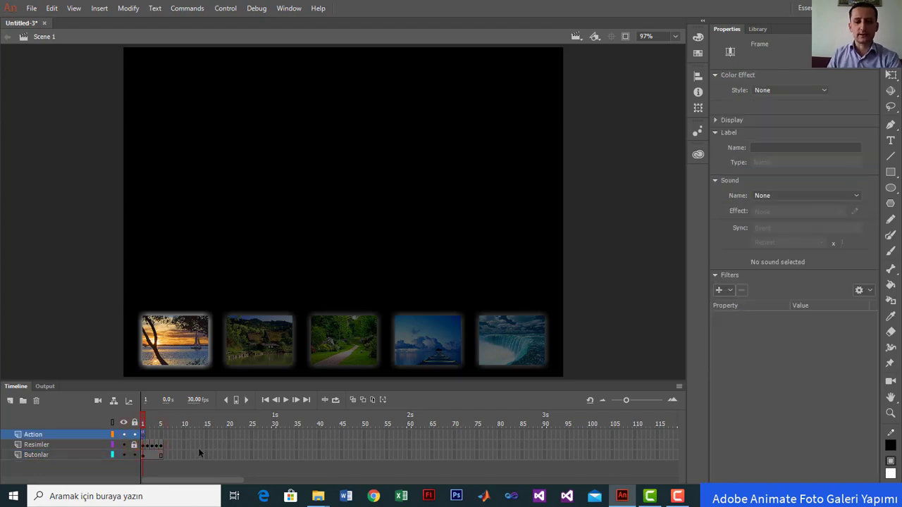
pyautogui.press('F9')
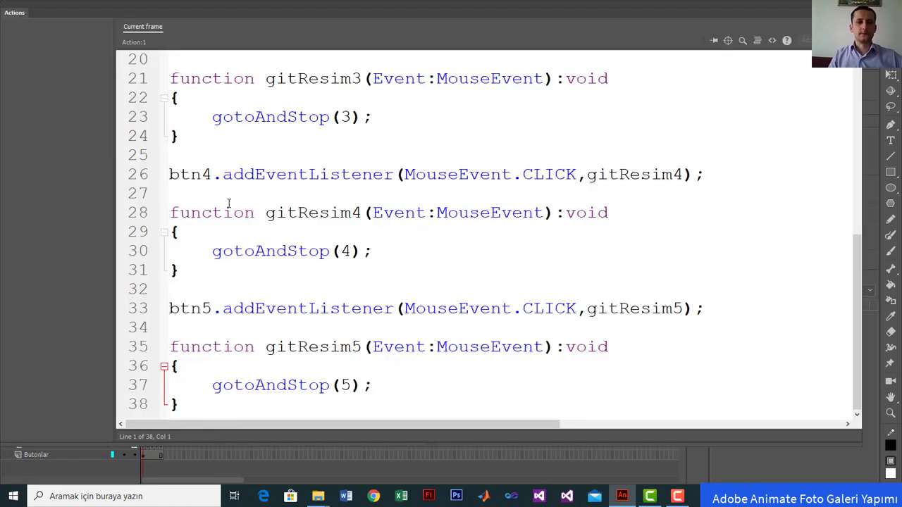
pyautogui.scroll(6, 318, 197)
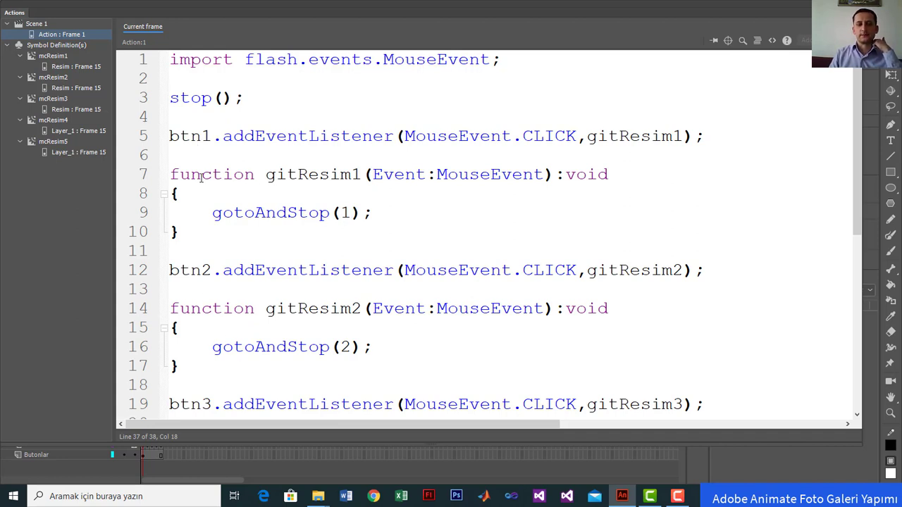
pyautogui.click(391, 210)
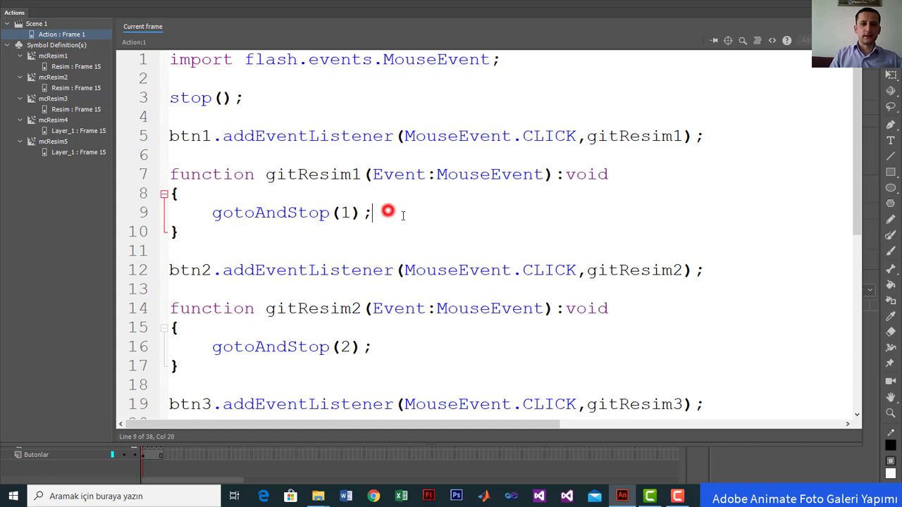
pyautogui.press('Return')
pyautogui.press('Return')
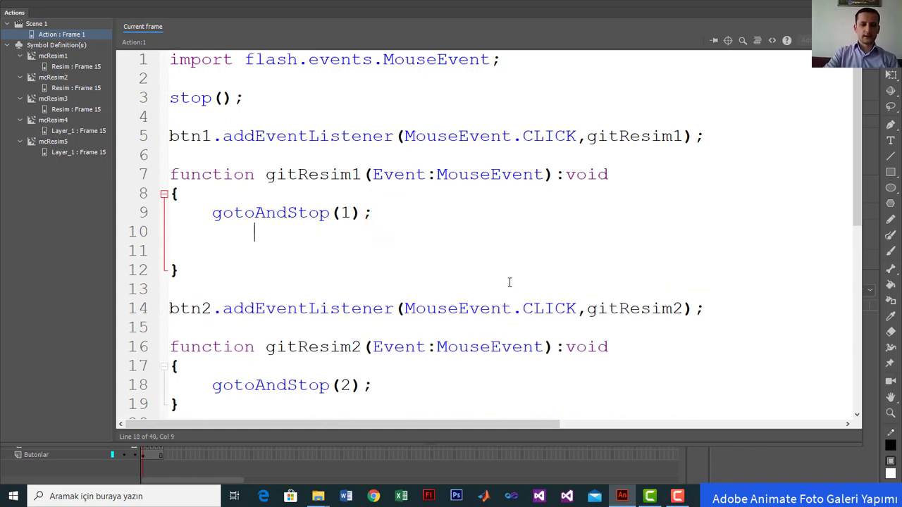
# - Begin an alpha assignment reading btn.alpha= on the line below gotoAndStop(1); in gitResim1
pyautogui.write('btn')
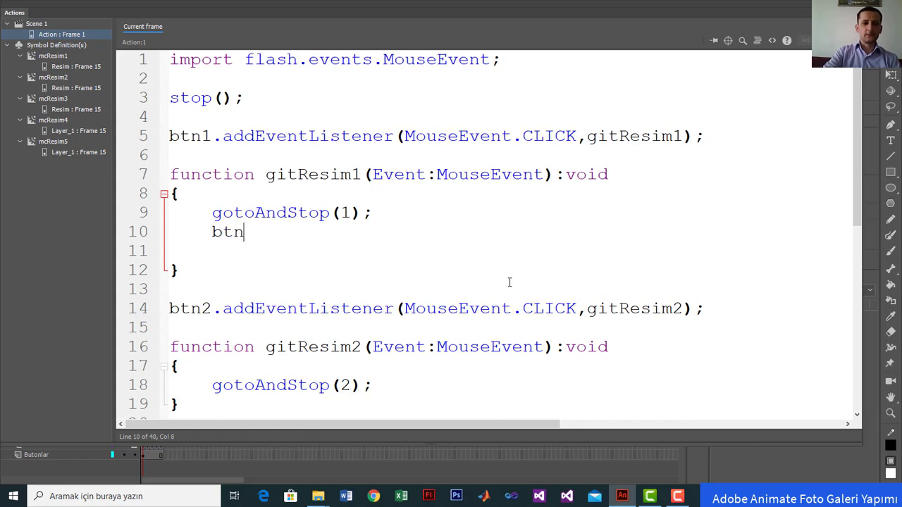
pyautogui.write('.adl')
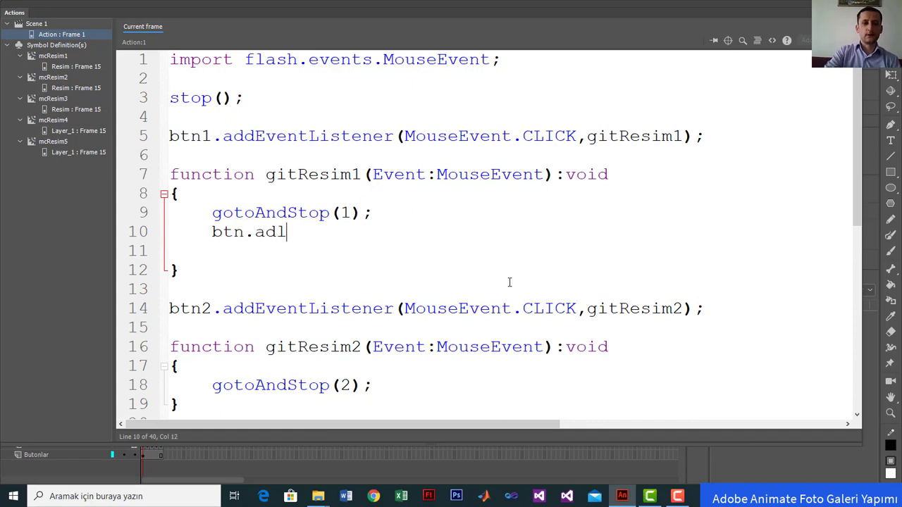
pyautogui.press('BackSpace')
pyautogui.press('BackSpace')
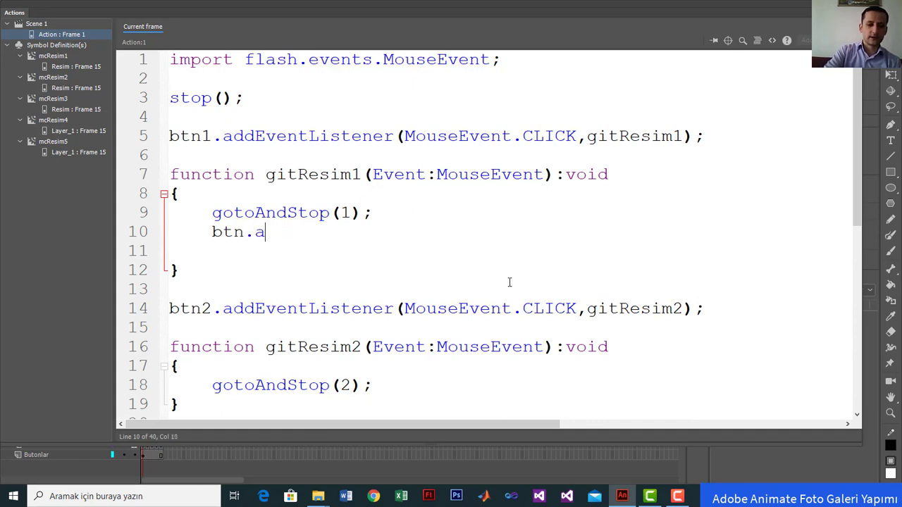
pyautogui.write('lpha')
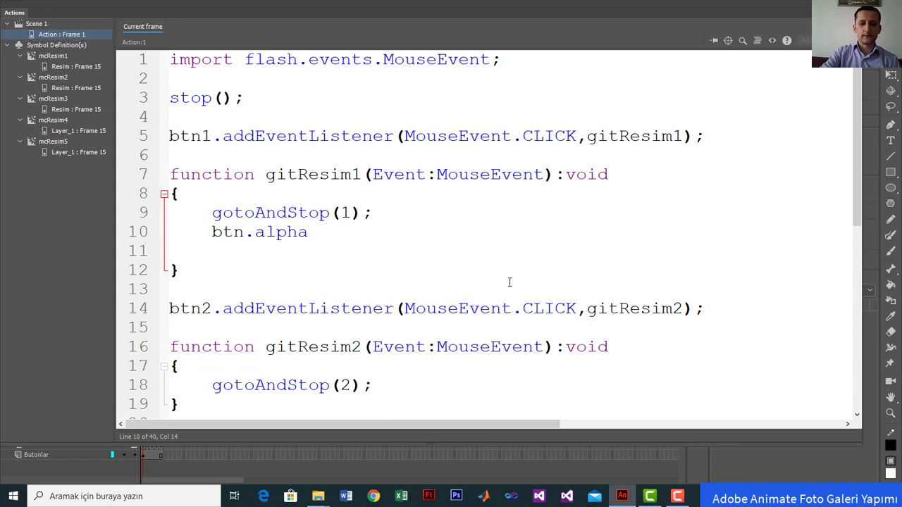
pyautogui.write('=')
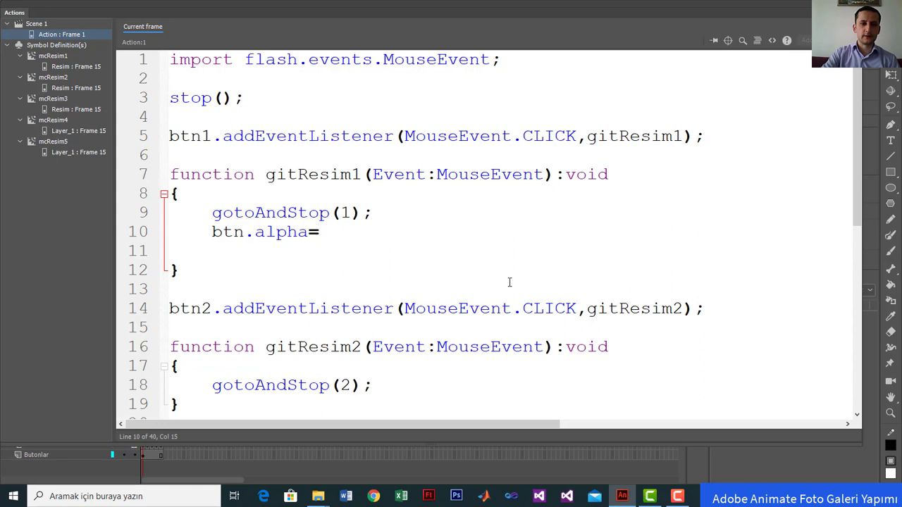
pyautogui.write('0.')
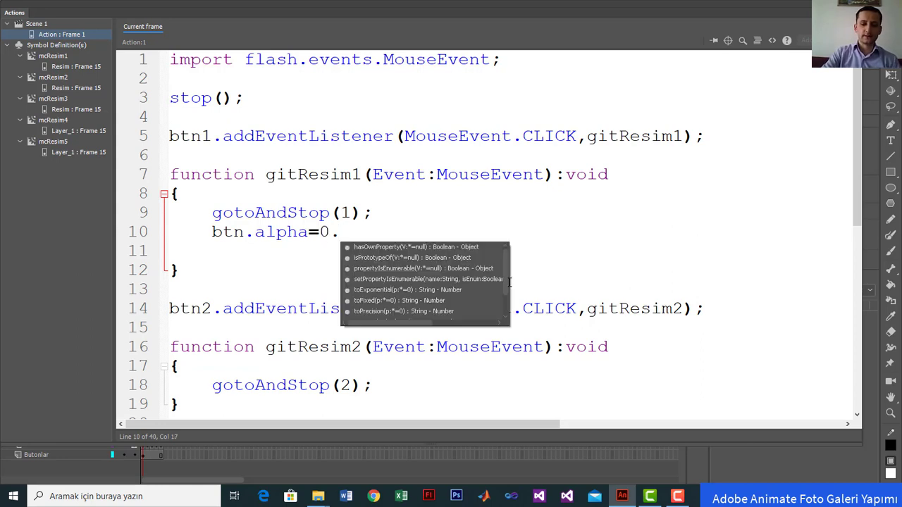
pyautogui.write('1')
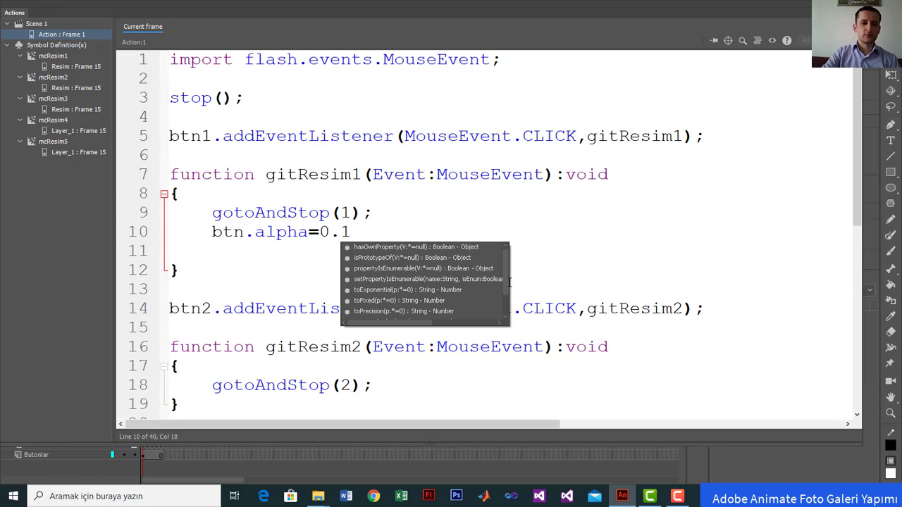
pyautogui.press('BackSpace')
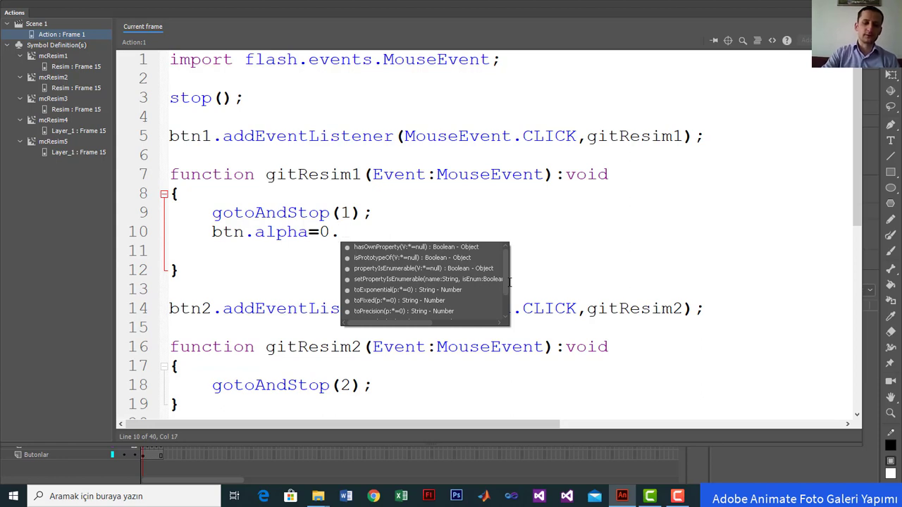
pyautogui.write('5')
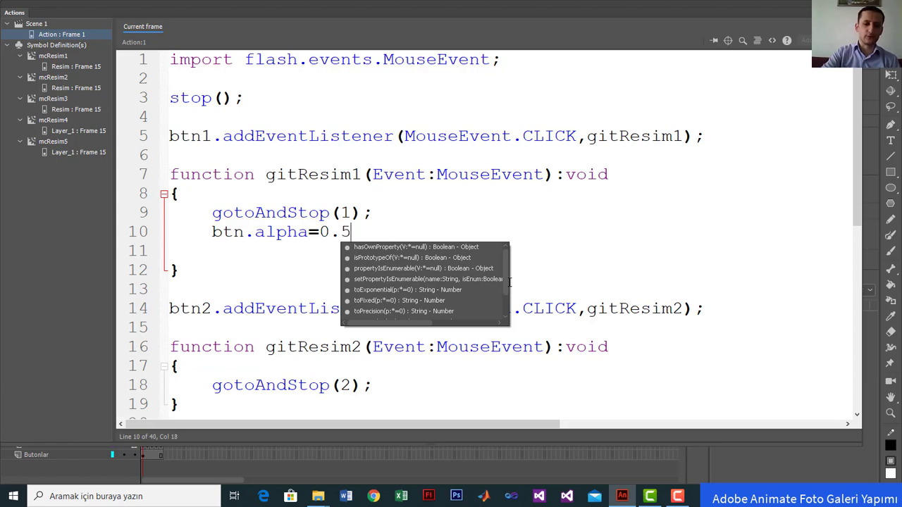
pyautogui.press('BackSpace')
pyautogui.press('BackSpace')
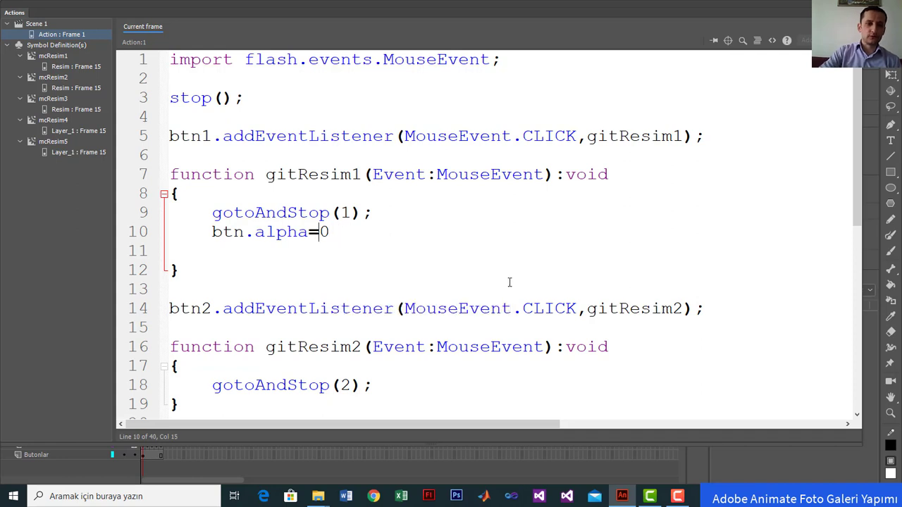
# - Correct the instance name to btn1 and set its alpha to 1, completing the statement as btn1.alpha=1;
pyautogui.press('Left')
pyautogui.press('Left')
pyautogui.press('Left')
pyautogui.press('Left')
pyautogui.press('Left')
pyautogui.press('Left')
pyautogui.press('Left')
pyautogui.write('1')
pyautogui.press('Right')
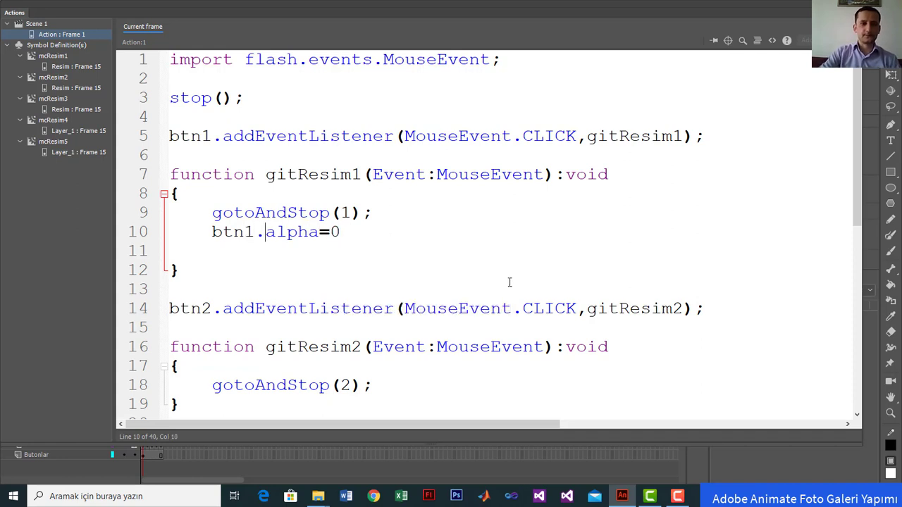
pyautogui.press('BackSpace')
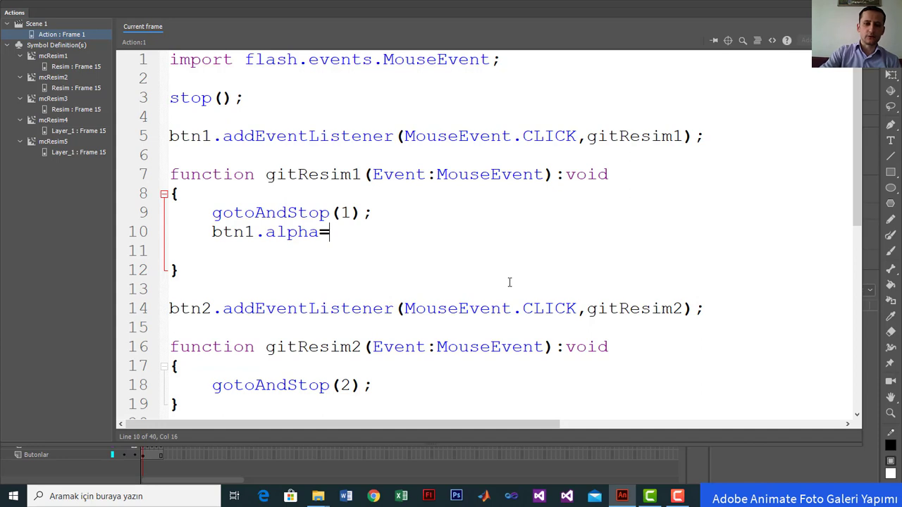
pyautogui.write('1;')
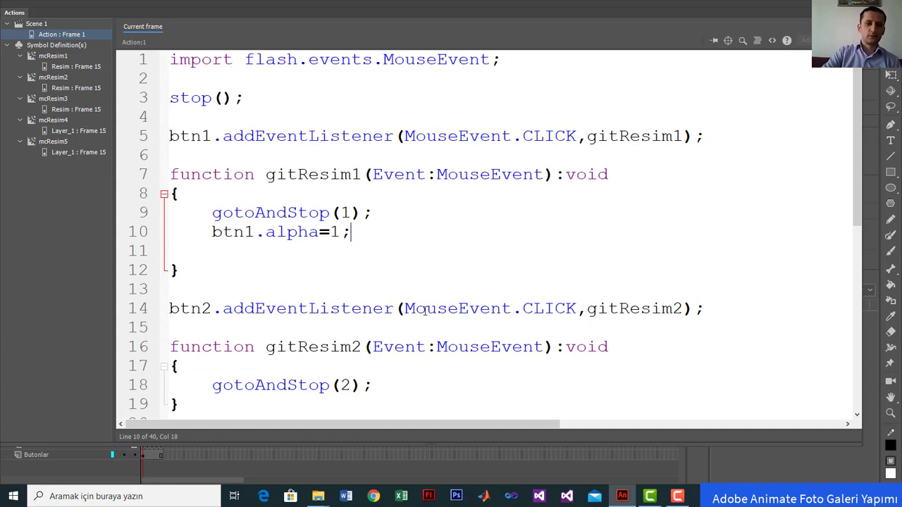
# - Duplicate the btn1.alpha=1; statement onto a new line directly below it
pyautogui.hotkey('ctrl', 'shift', 'Left')
pyautogui.hotkey('ctrl', 'shift', 'Left')
pyautogui.hotkey('ctrl', 'shift', 'Left')
pyautogui.hotkey('ctrl', 'shift', 'Left')
pyautogui.hotkey('ctrl', 'c')
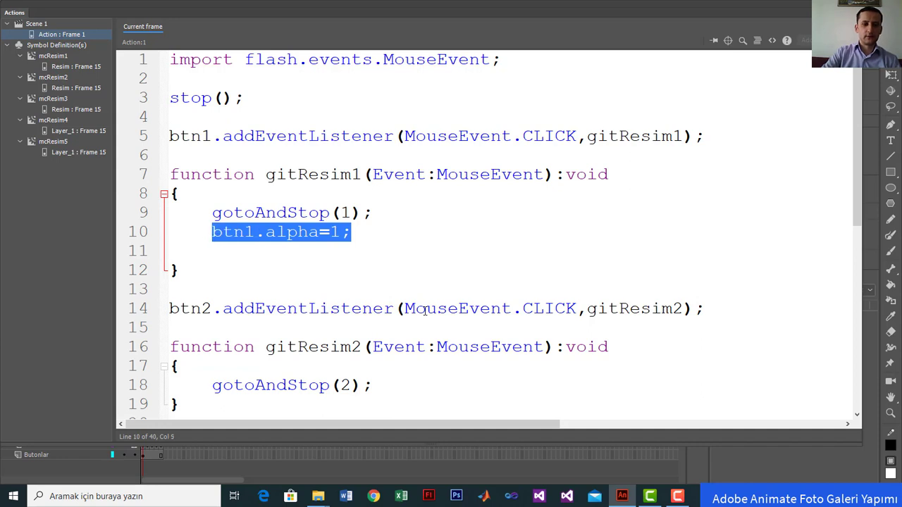
pyautogui.hotkey('ctrl', 'Right')
pyautogui.press('End')
pyautogui.press('Return')
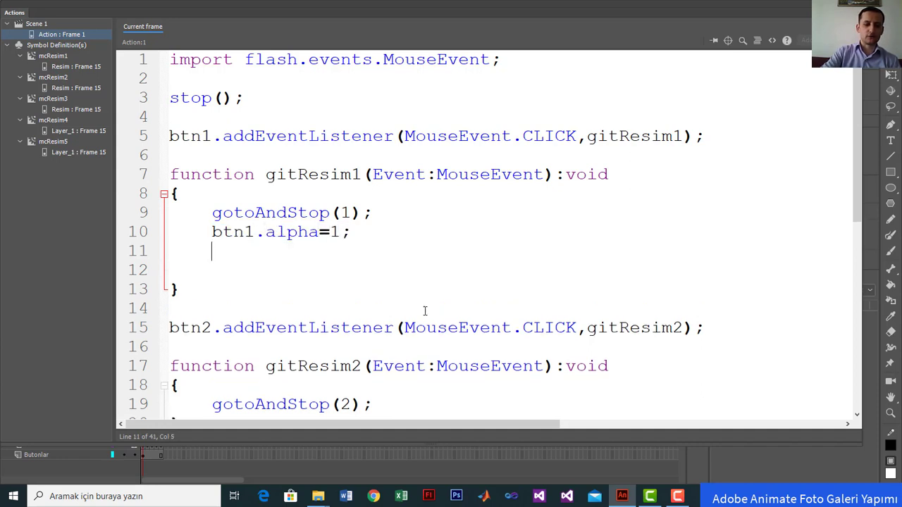
pyautogui.hotkey('ctrl', 'v')
# - Change the duplicated statement in gitResim1 to btn2.alpha=0.4;
pyautogui.hotkey('ctrl', 'Left')
pyautogui.hotkey('ctrl', 'Left')
pyautogui.hotkey('ctrl', 'Left')
pyautogui.hotkey('ctrl', 'Left')
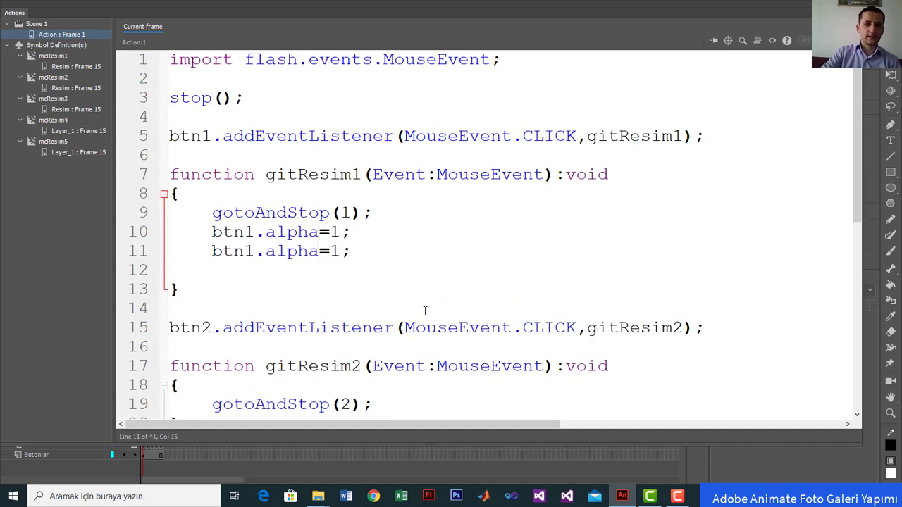
pyautogui.press('Right')
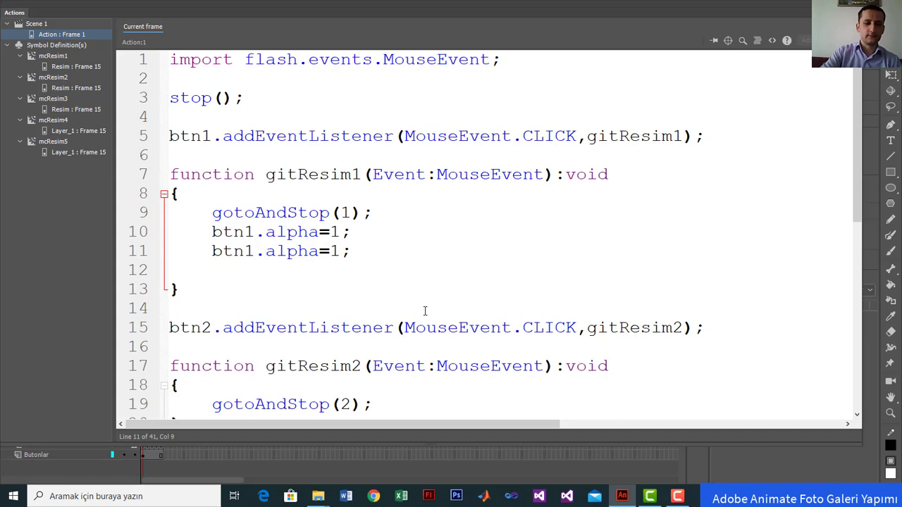
pyautogui.press('BackSpace')
pyautogui.write('2')
pyautogui.press('Right')
pyautogui.press('Right')
pyautogui.press('Right')
pyautogui.press('Right')
pyautogui.press('Right')
pyautogui.press('Right')
pyautogui.press('Right')
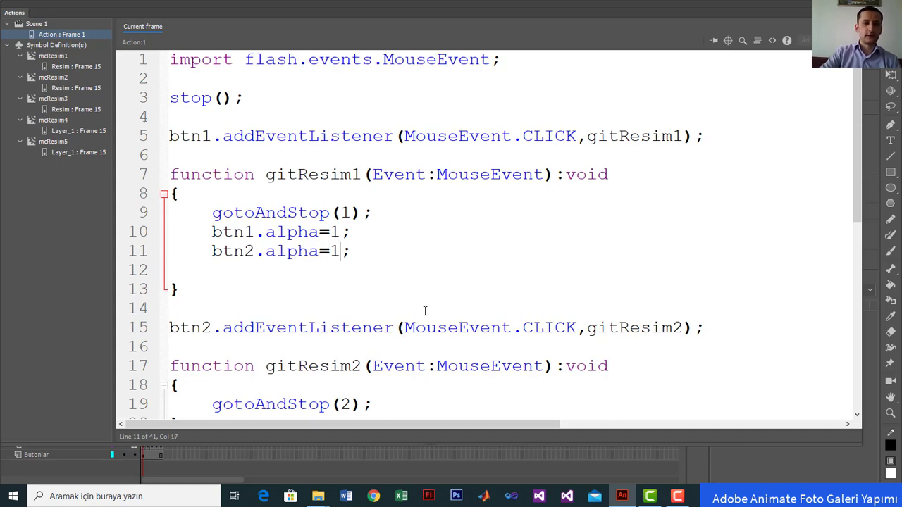
pyautogui.press('BackSpace')
pyautogui.write('0.4')
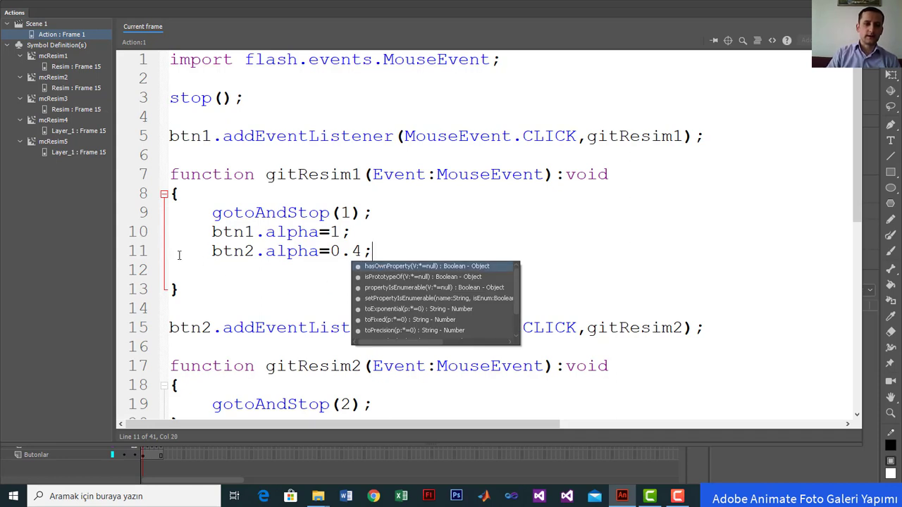
# - Copy the btn2.alpha=0.4; statement and paste it three times on new lines below it
pyautogui.moveTo(210, 254); pyautogui.dragTo(425, 266)
pyautogui.hotkey('ctrl', 'c')
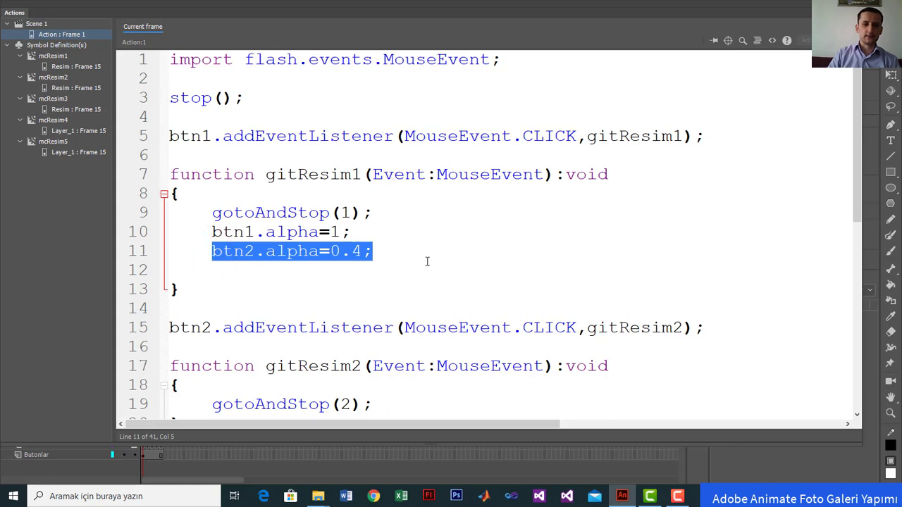
pyautogui.click(422, 258)
pyautogui.press('Return')
pyautogui.hotkey('ctrl', 'v')
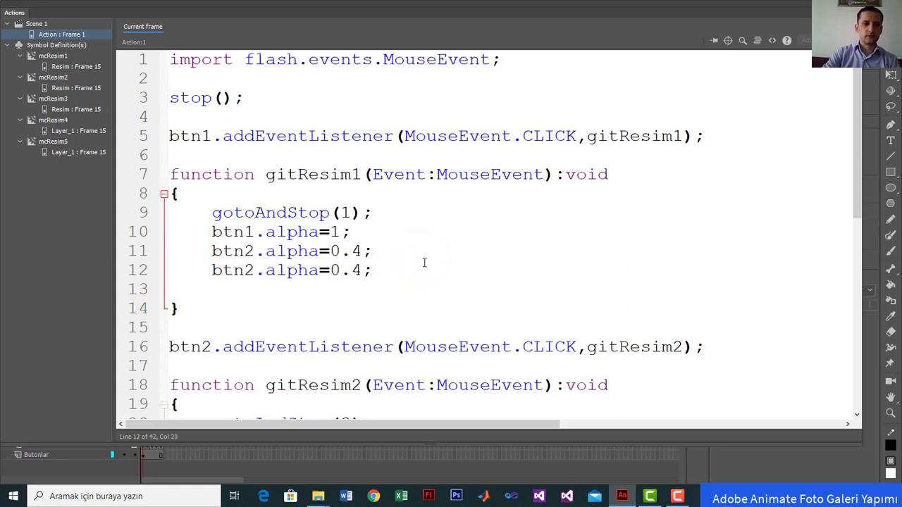
pyautogui.press('Return')
pyautogui.hotkey('ctrl', 'v')
pyautogui.press('Return')
pyautogui.hotkey('ctrl', 'v')
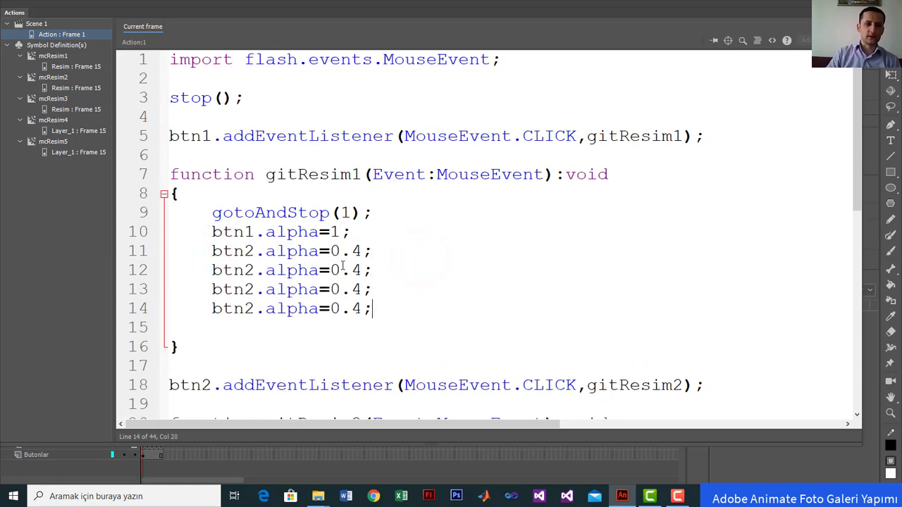
# - Rename the instances in the three pasted statements to btn3, btn4 and btn5, and remove the empty line before gitResim1's closing brace
pyautogui.click(253, 270)
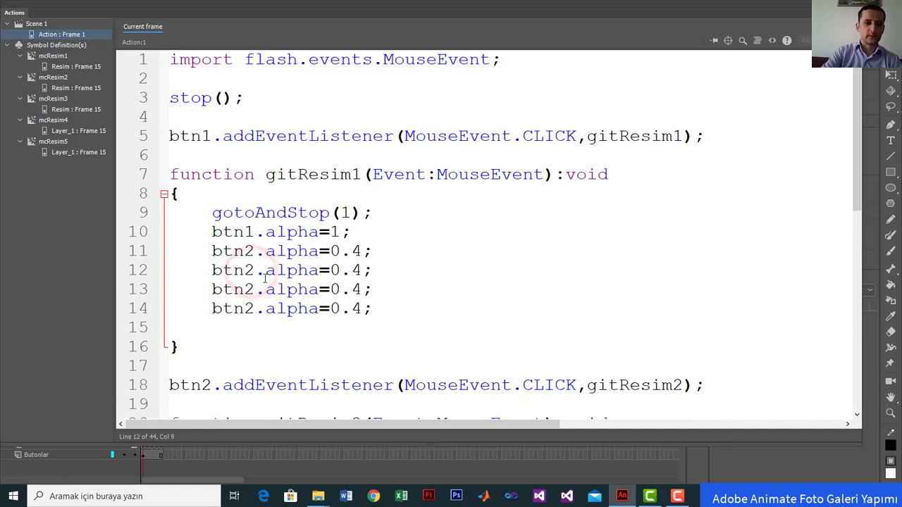
pyautogui.press('BackSpace')
pyautogui.write('3')
pyautogui.press('BackSpace')
pyautogui.write('4')
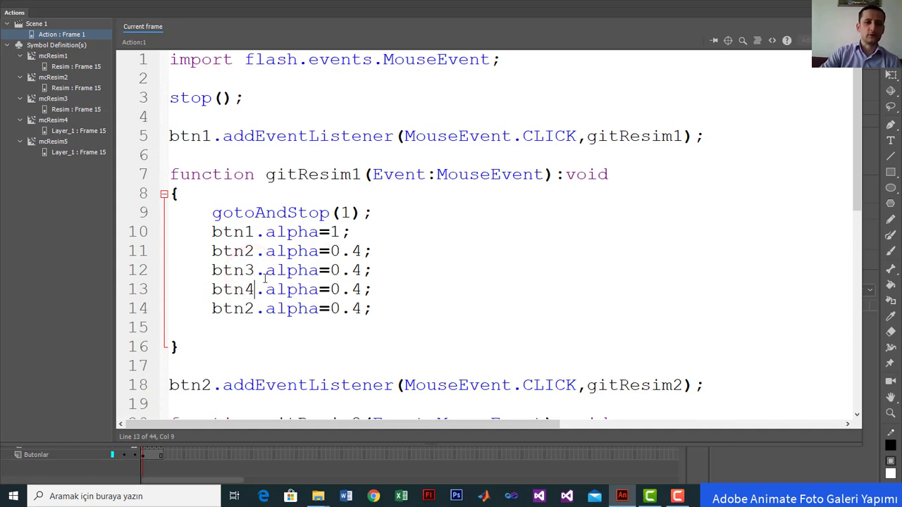
pyautogui.press('BackSpace')
pyautogui.write('5')
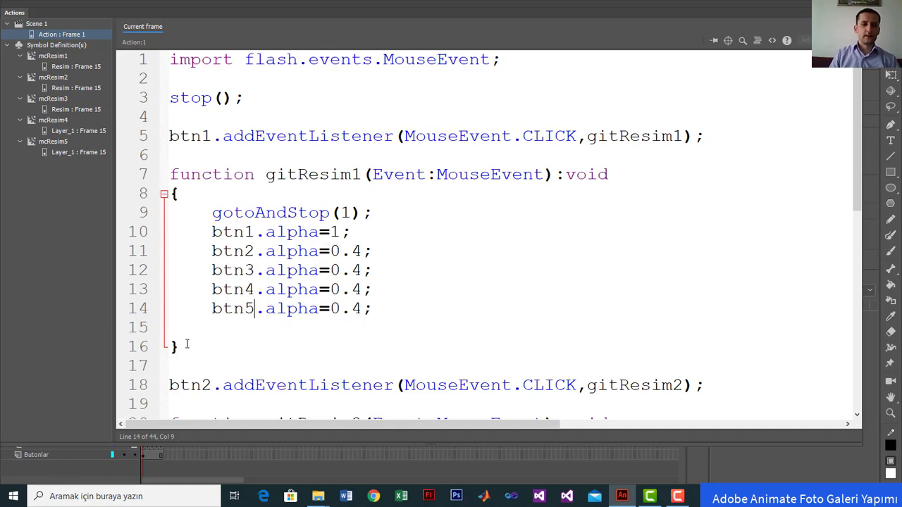
pyautogui.click(179, 328)
pyautogui.press('BackSpace')
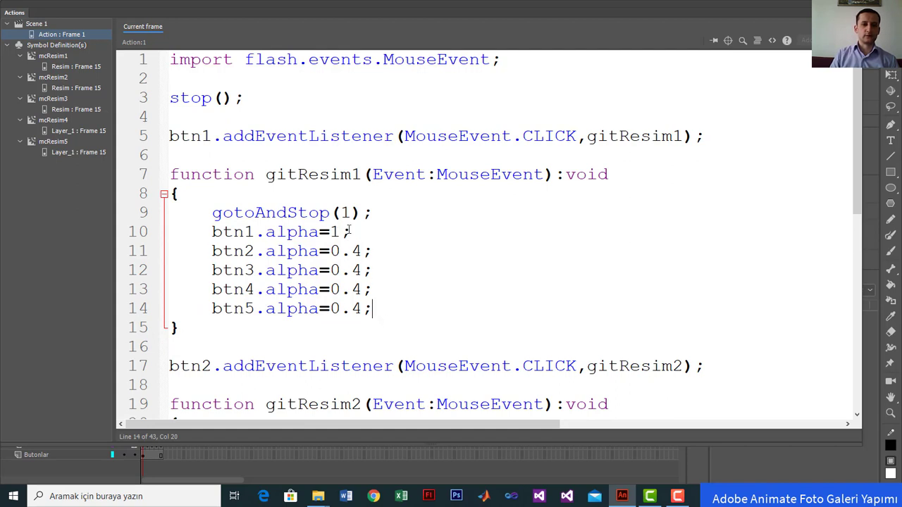
# - Copy the five alpha statements from gitResim1 and paste them below gotoAndStop(2); in gitResim2
pyautogui.moveTo(377, 311); pyautogui.dragTo(170, 232)
pyautogui.hotkey('ctrl', 'c')
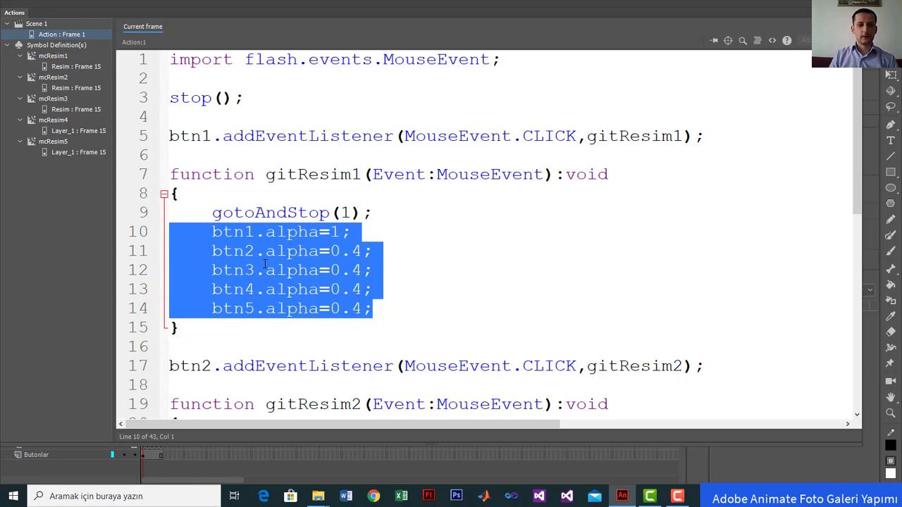
pyautogui.scroll(-3, 217, 271)
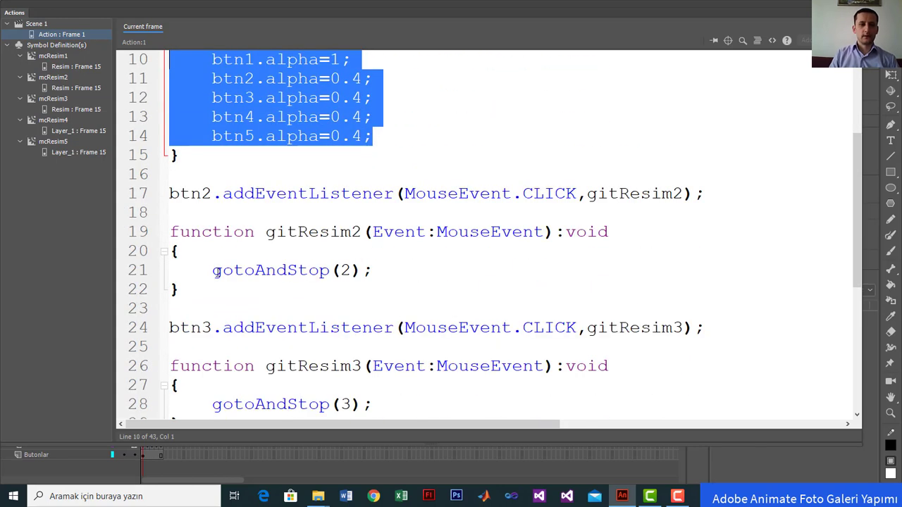
pyautogui.click(397, 270)
pyautogui.press('Return')
pyautogui.press('Return')
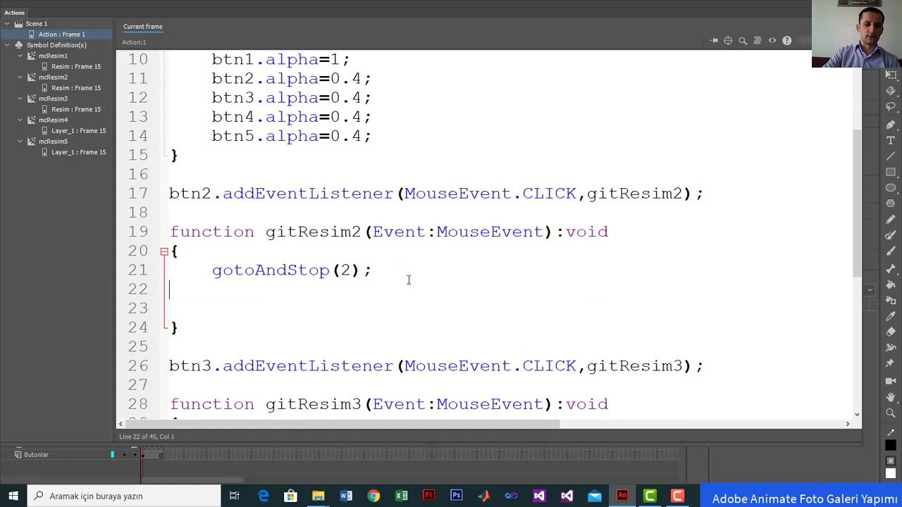
pyautogui.hotkey('ctrl', 'v')
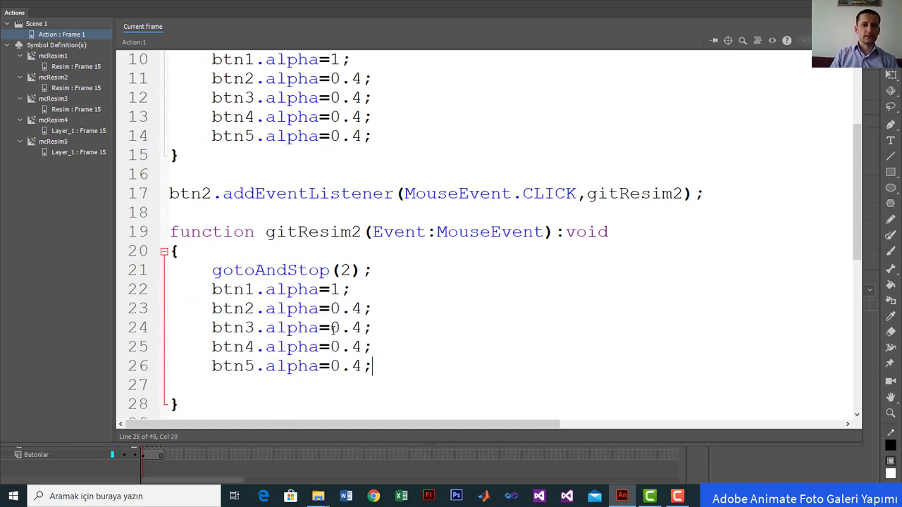
# - In gitResim2, set btn1.alpha to 0.4 and btn2.alpha to 1
pyautogui.click(339, 289)
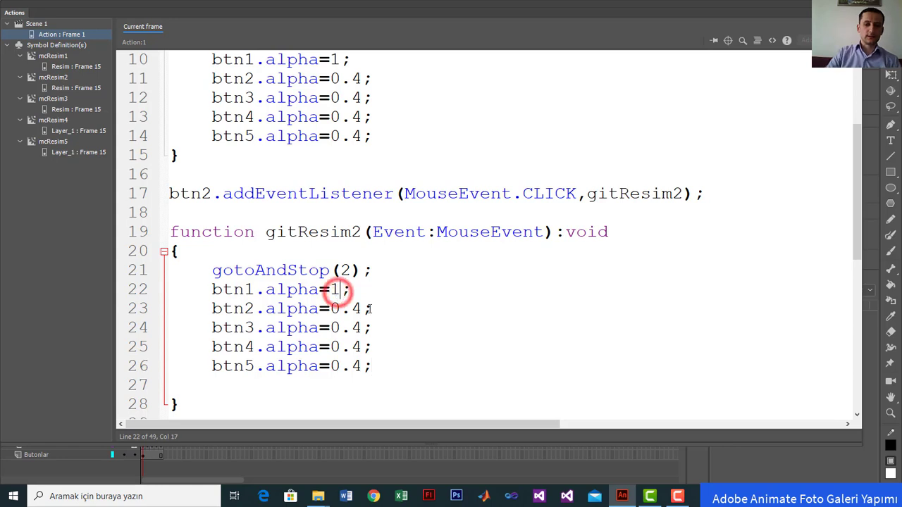
pyautogui.press('BackSpace')
pyautogui.write('0.4')
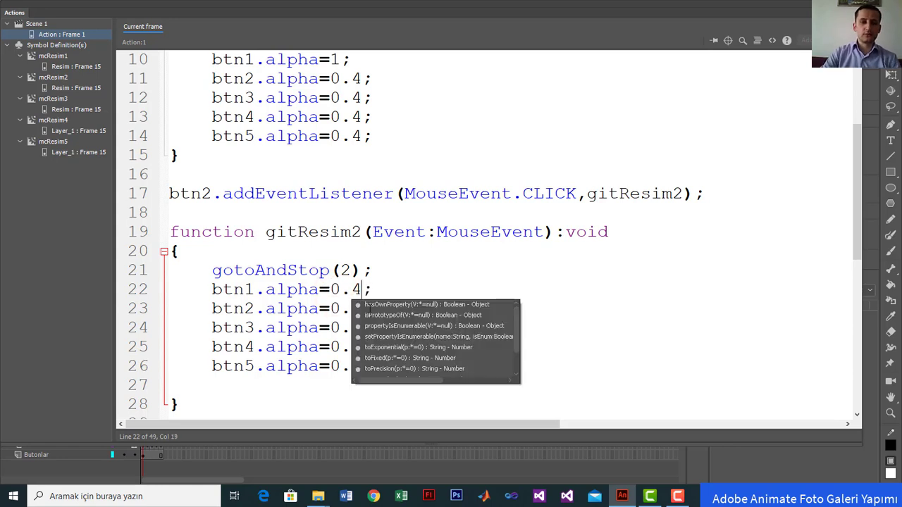
pyautogui.press('Escape')
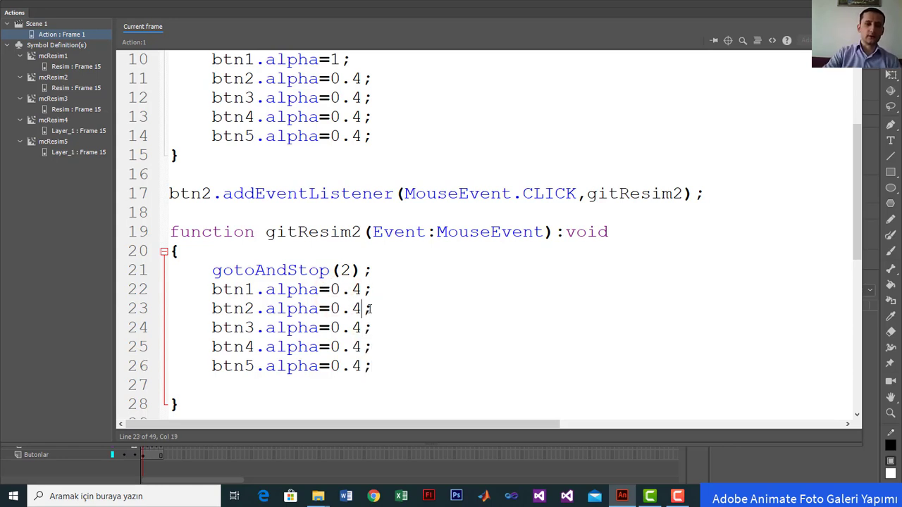
pyautogui.press('BackSpace')
pyautogui.press('BackSpace')
pyautogui.press('BackSpace')
pyautogui.write('1')
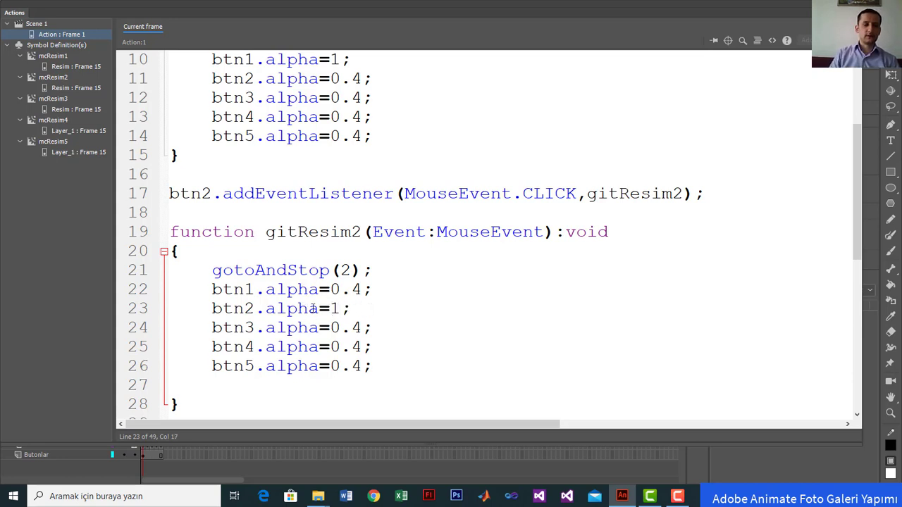
# - Paste the five copied alpha statements below gotoAndStop(3); in gitResim3 and align the btn1 line's indentation with the others
pyautogui.scroll(-1, 374, 309)
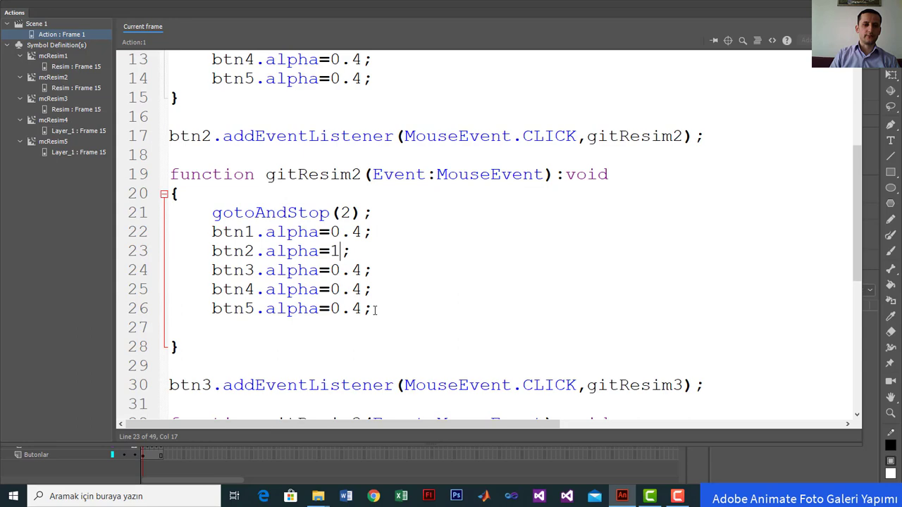
pyautogui.scroll(-3, 374, 311)
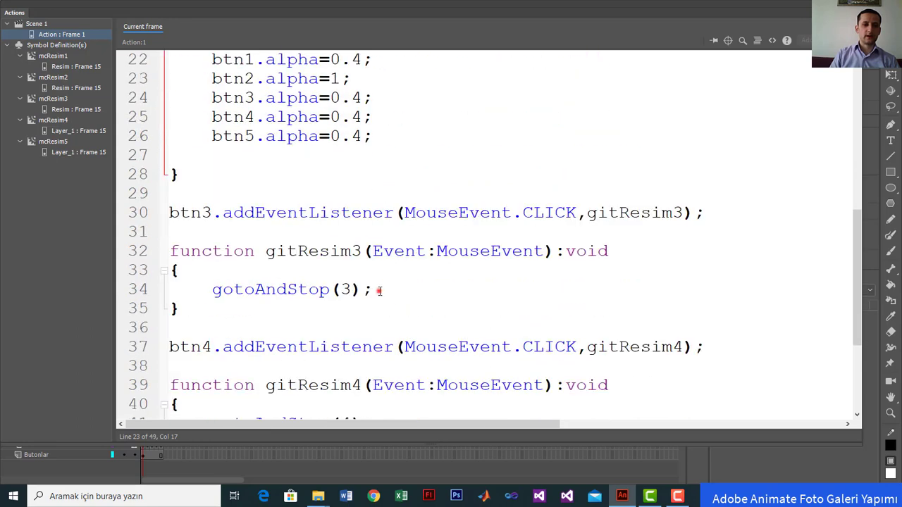
pyautogui.click(378, 290)
pyautogui.press('Return')
pyautogui.hotkey('ctrl', 'v')
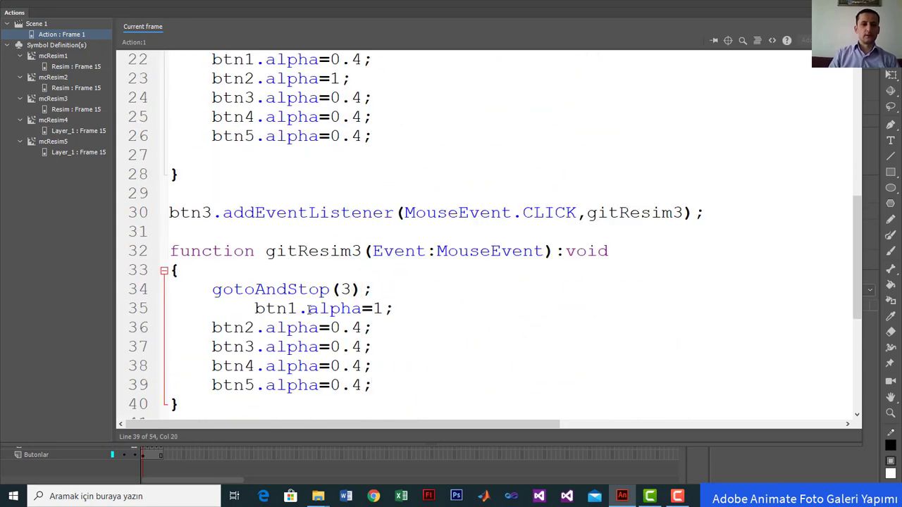
pyautogui.click(256, 308)
pyautogui.press('BackSpace')
pyautogui.press('BackSpace')
pyautogui.press('BackSpace')
pyautogui.press('BackSpace')
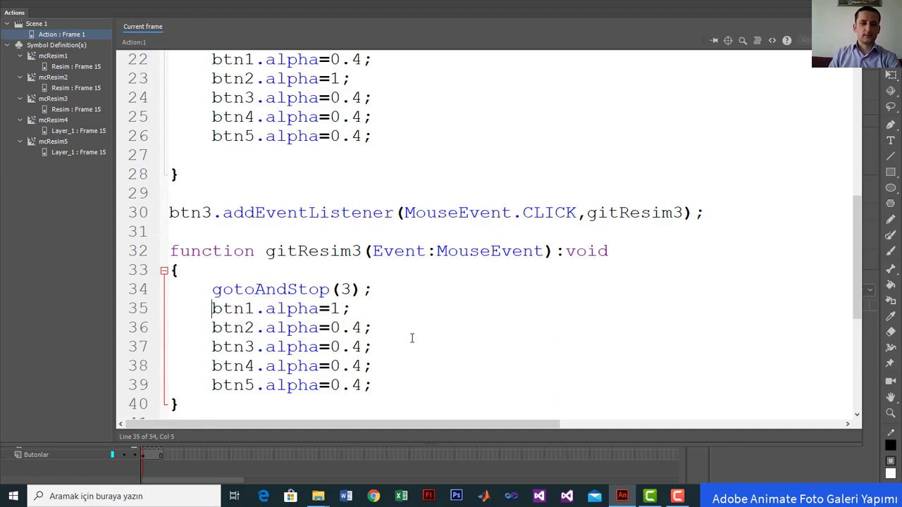
# - In gitResim3, set btn1.alpha to 0.4 and btn3.alpha to 1
pyautogui.click(336, 309)
pyautogui.press('BackSpace')
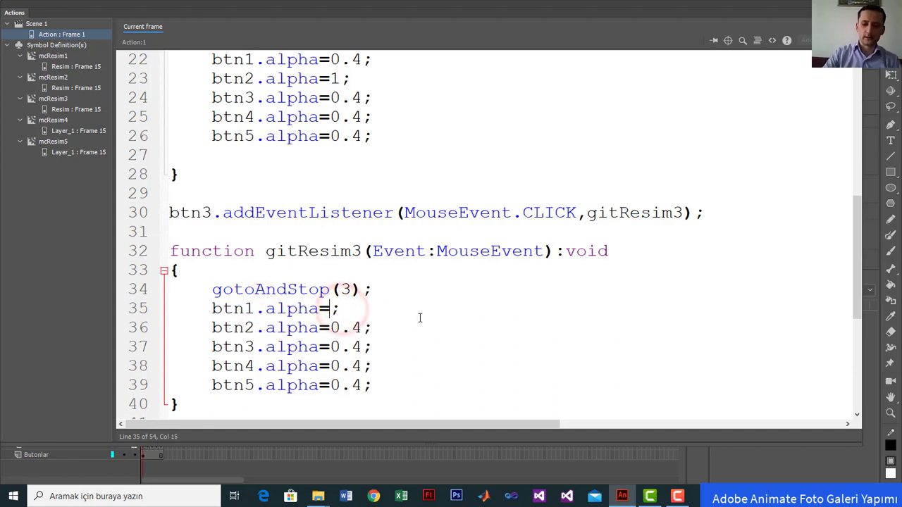
pyautogui.write('0.4')
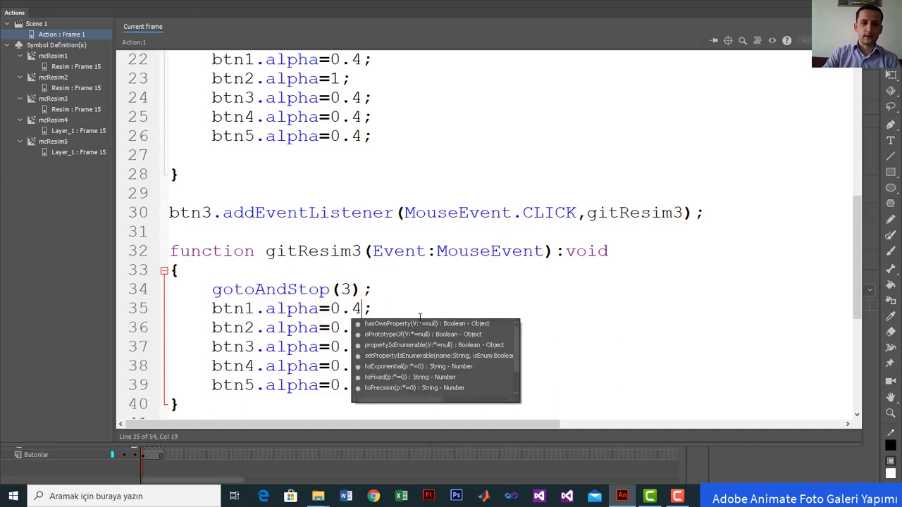
pyautogui.click(379, 291)
pyautogui.click(362, 346)
pyautogui.press('BackSpace')
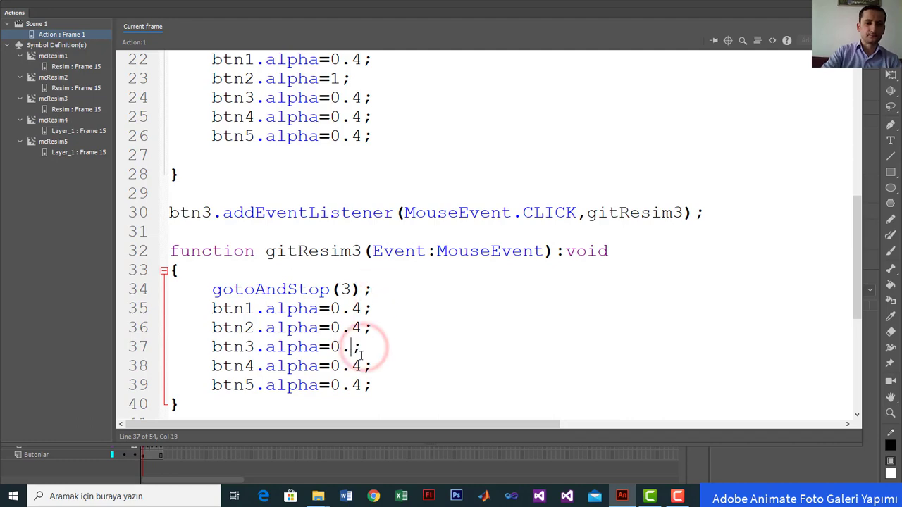
pyautogui.press('BackSpace')
pyautogui.press('BackSpace')
pyautogui.write('1')
# - Paste the five copied alpha statements below gotoAndStop(4); in gitResim4
pyautogui.scroll(-3, 361, 356)
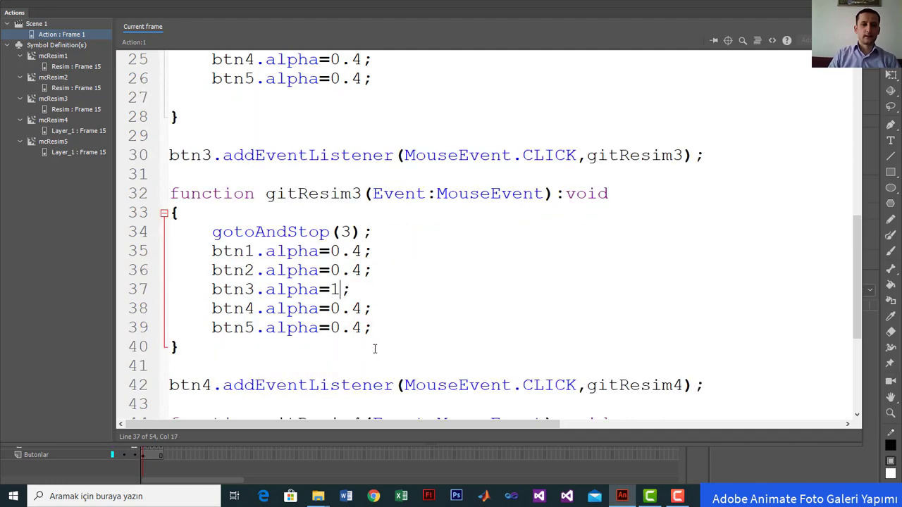
pyautogui.click(395, 346)
pyautogui.press('Return')
pyautogui.hotkey('ctrl', 'v')
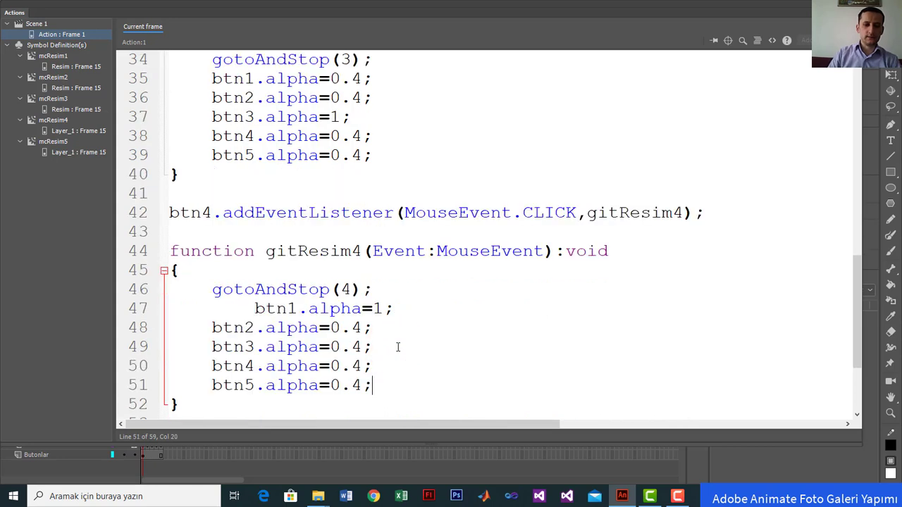
# - In gitResim4, set btn4.alpha to 1 and btn1.alpha to 0.4, and align the btn1 line's indentation with the others
pyautogui.click(358, 366)
pyautogui.press('BackSpace')
pyautogui.press('BackSpace')
pyautogui.press('BackSpace')
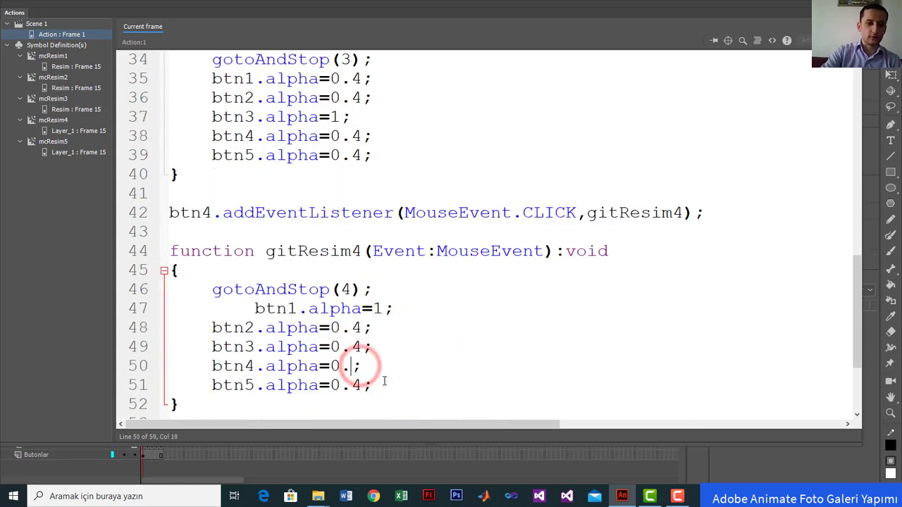
pyautogui.write('1')
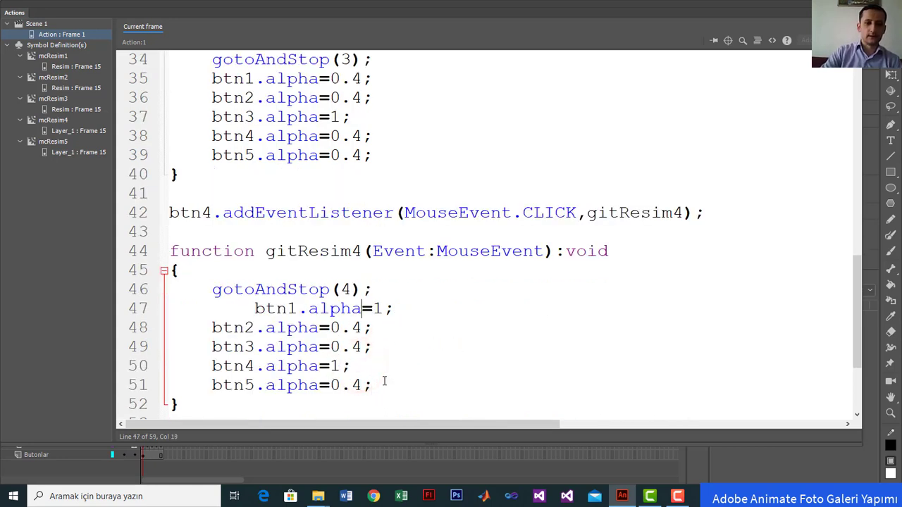
pyautogui.press('BackSpace')
pyautogui.write('0.4')
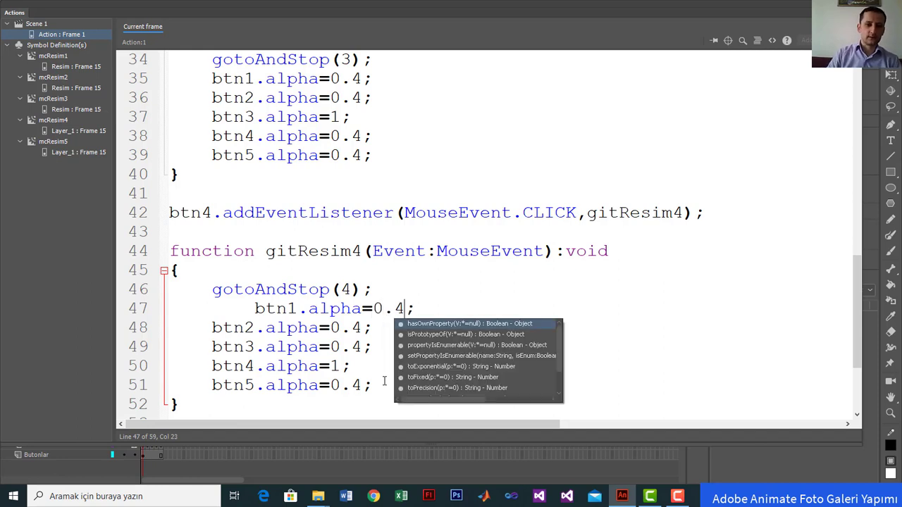
pyautogui.click(253, 311)
pyautogui.press('BackSpace')
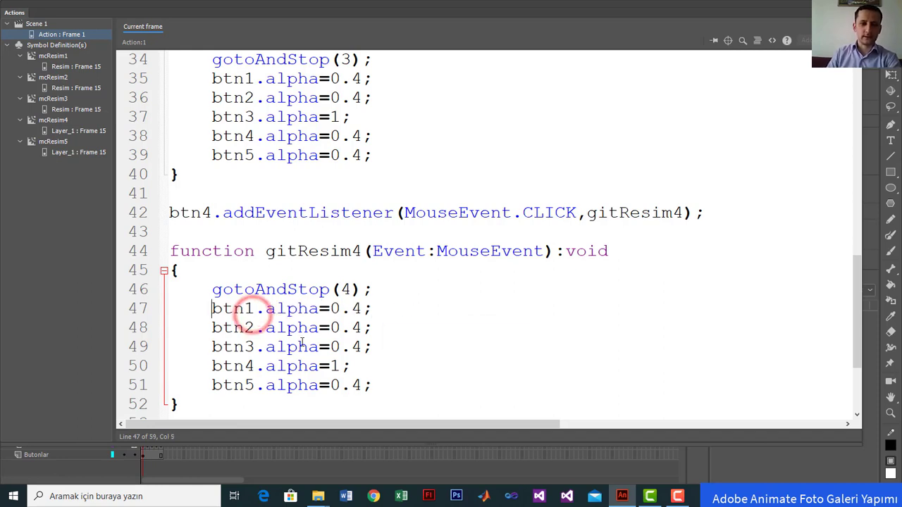
# - Paste the five copied alpha statements below gotoAndStop(5); in gitResim5 and align the btn1 line's indentation with the others
pyautogui.scroll(-3, 397, 346)
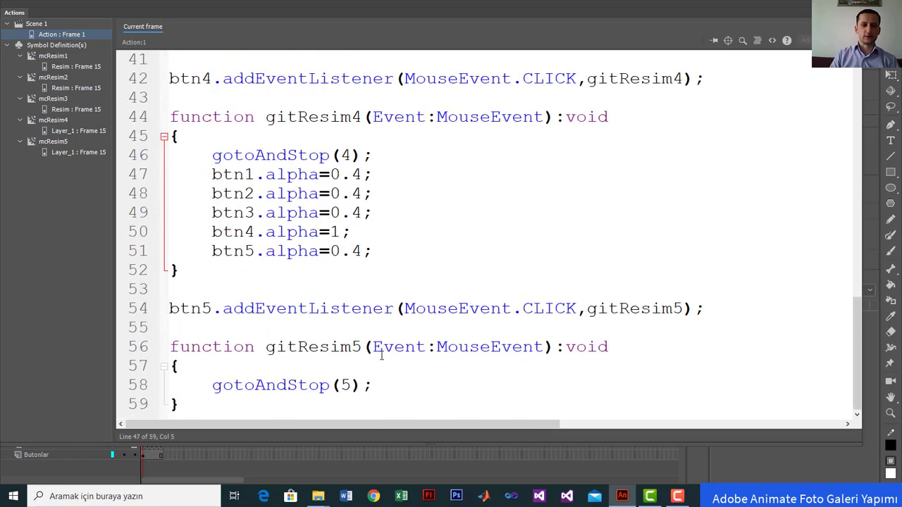
pyautogui.click(378, 384)
pyautogui.press('Return')
pyautogui.write('btn1.alpha=1; btn2.alpha=0.4; btn3.alpha=0.4; btn4.alpha=0.4; btn5.alpha=0.4;')
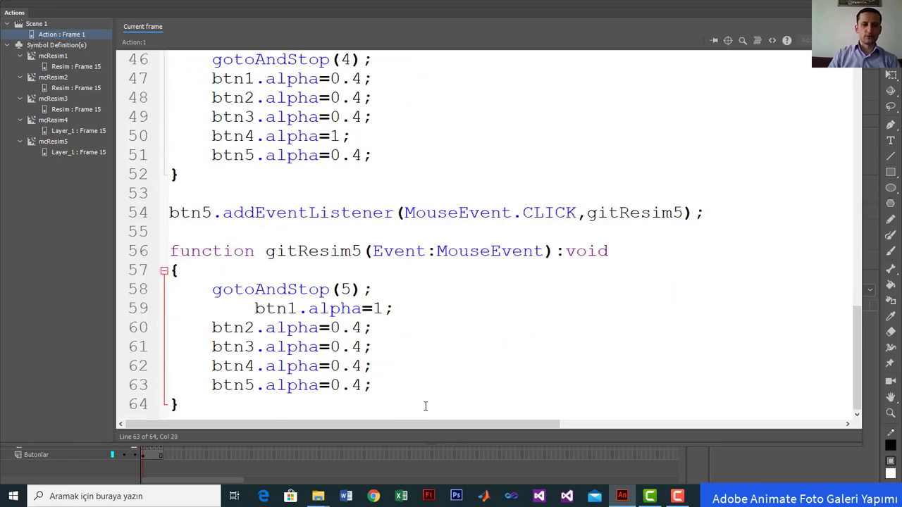
pyautogui.click(256, 308)
pyautogui.press('BackSpace')
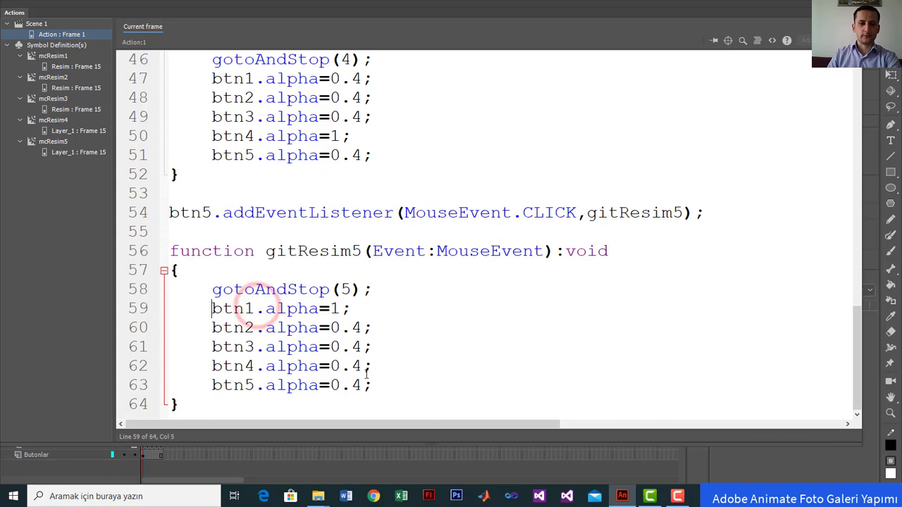
# - In gitResim5, set btn1.alpha to 0.4 and btn5.alpha to 1
pyautogui.click(342, 310)
pyautogui.press('BackSpace')
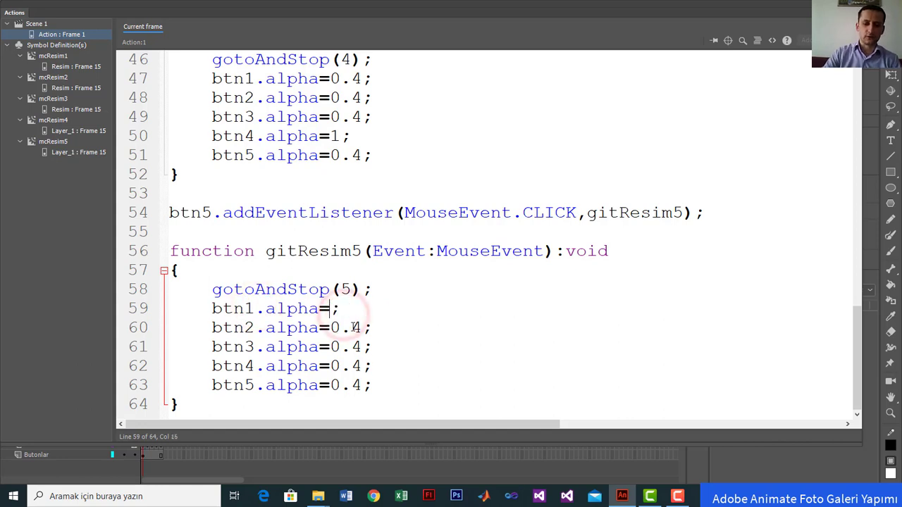
pyautogui.write('0.4')
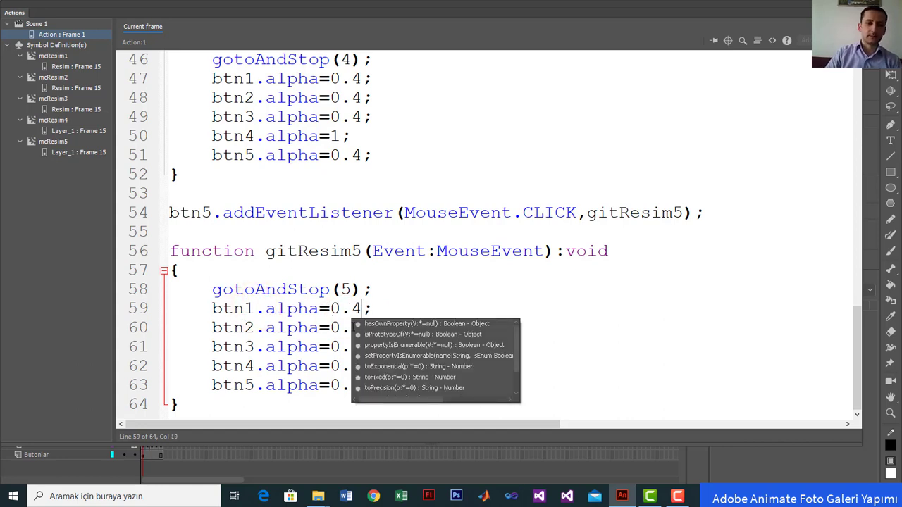
pyautogui.click(347, 359)
pyautogui.moveTo(362, 386); pyautogui.dragTo(330, 386)
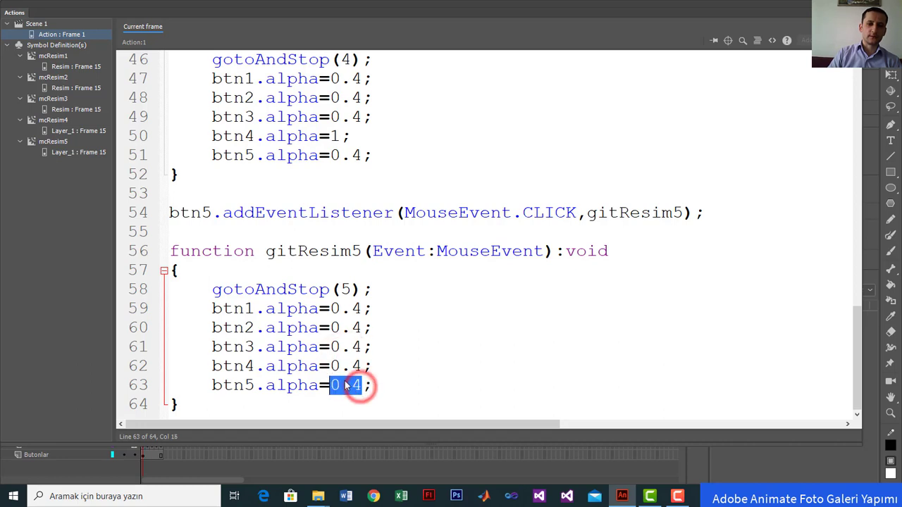
pyautogui.write('1')
pyautogui.click(427, 330)
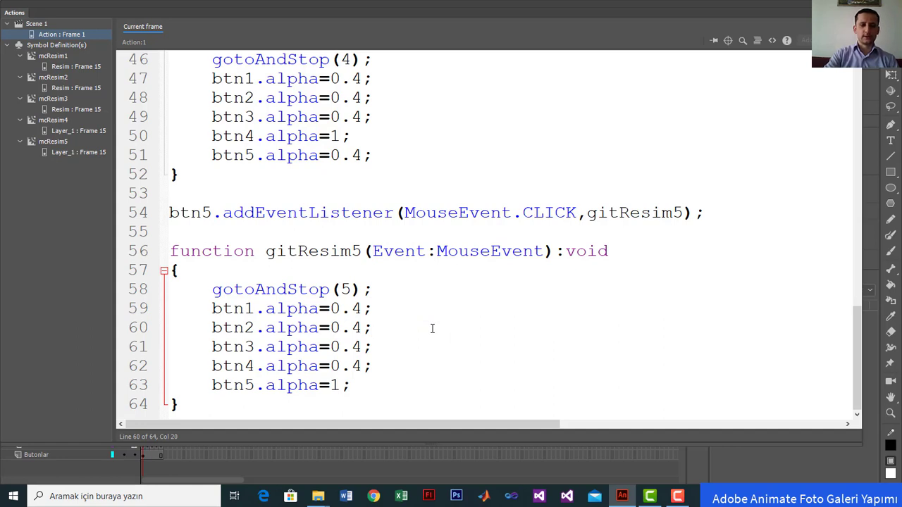
# - Test the movie and try the thumbnail buttons in order from the first picture to the fifth
pyautogui.hotkey('ctrl', 'Return')
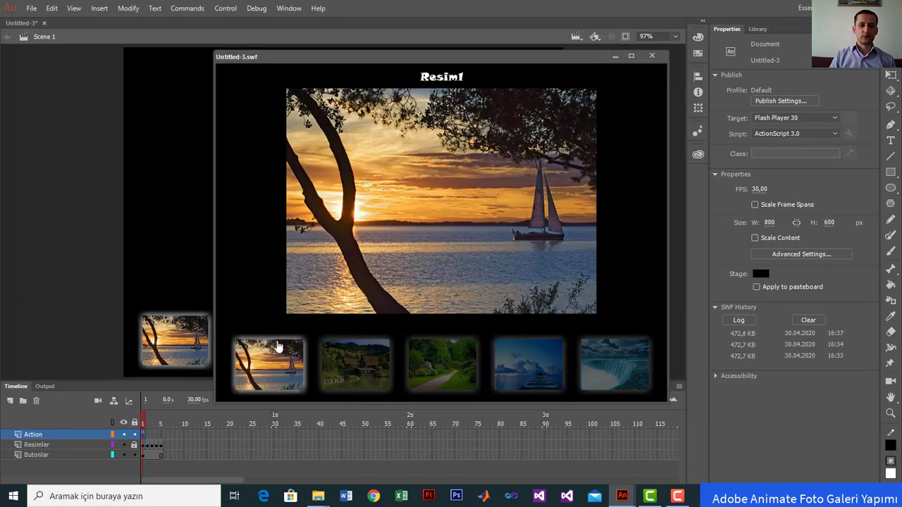
pyautogui.click(275, 351)
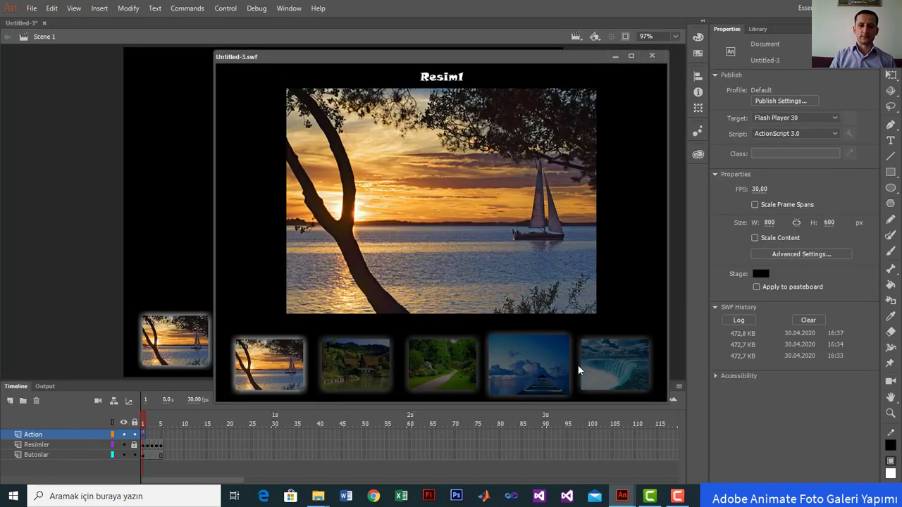
pyautogui.click(347, 367)
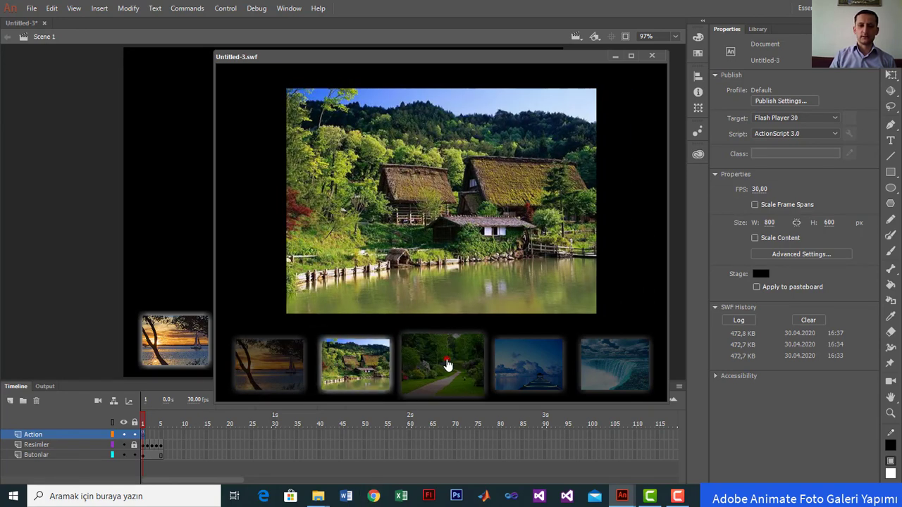
pyautogui.click(444, 361)
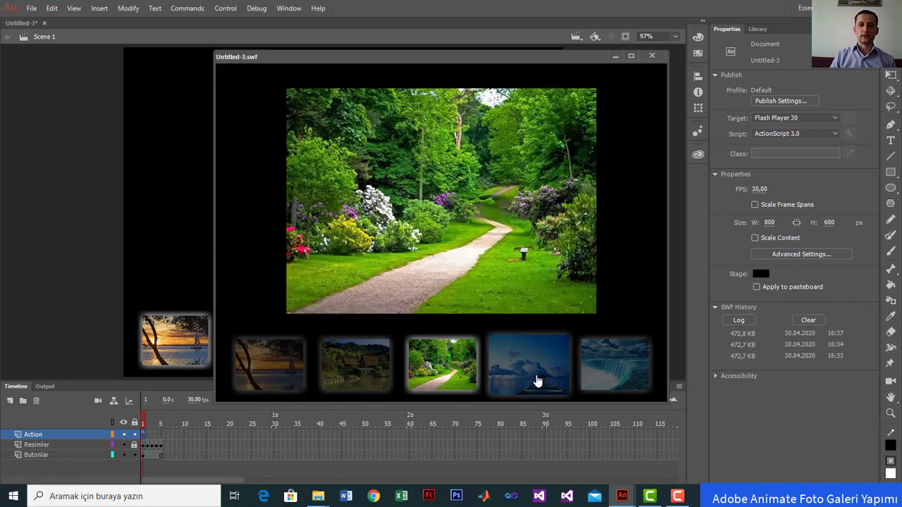
pyautogui.click(538, 375)
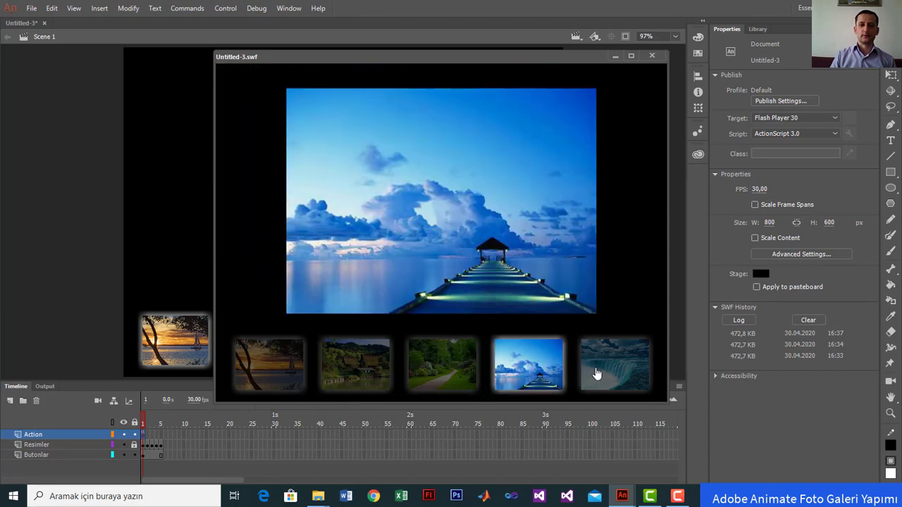
pyautogui.click(597, 375)
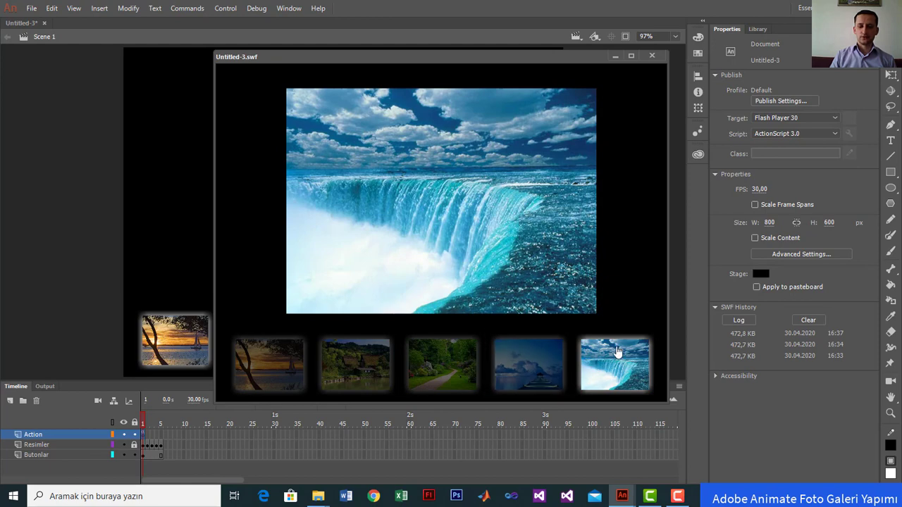
# - Try the thumbnails from the fourth back to the first and on to the third, close the test movie, and reopen the frame script
pyautogui.click(530, 357)
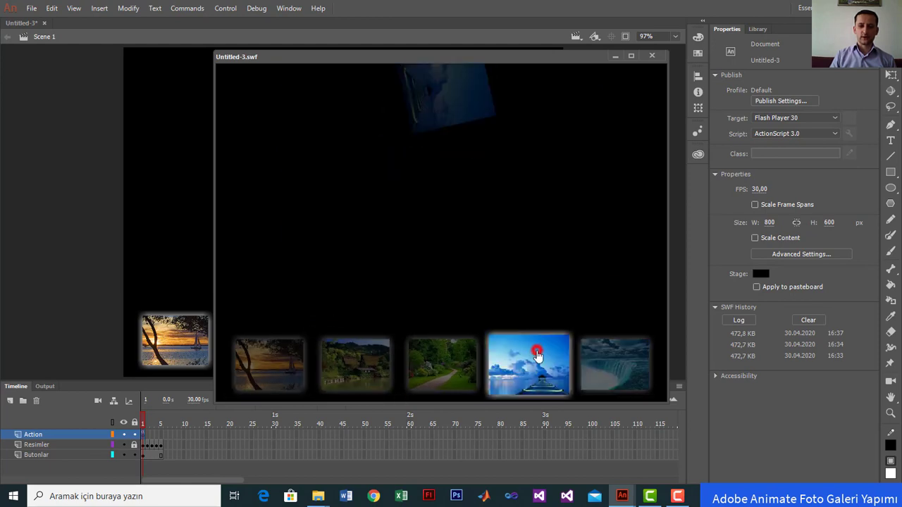
pyautogui.click(437, 377)
pyautogui.click(354, 374)
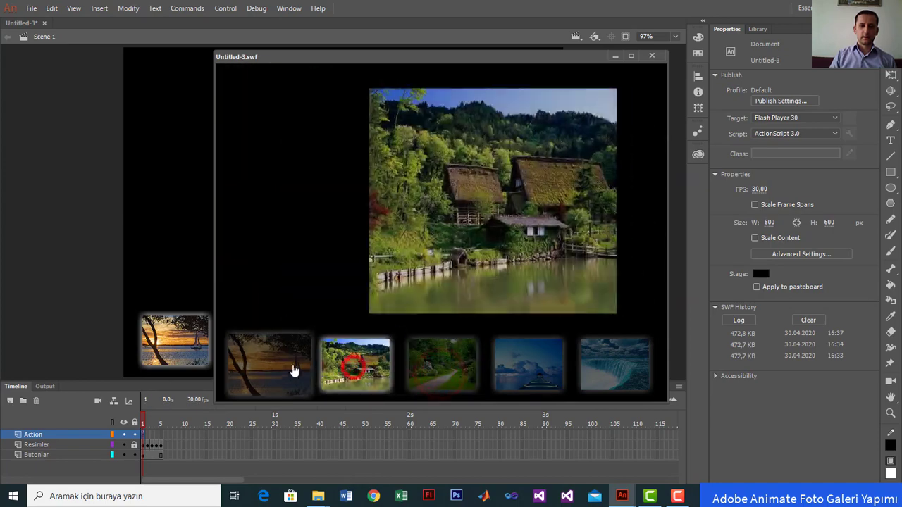
pyautogui.click(289, 369)
pyautogui.click(375, 367)
pyautogui.click(441, 367)
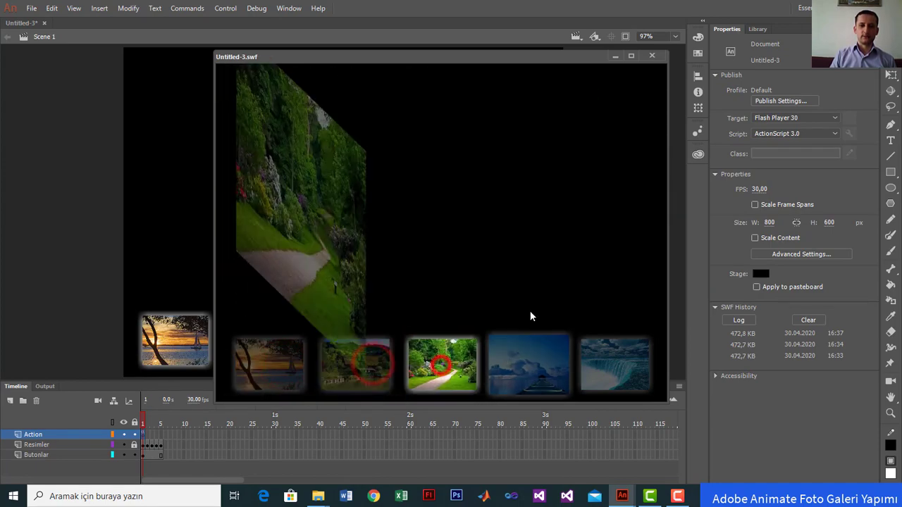
pyautogui.click(658, 55)
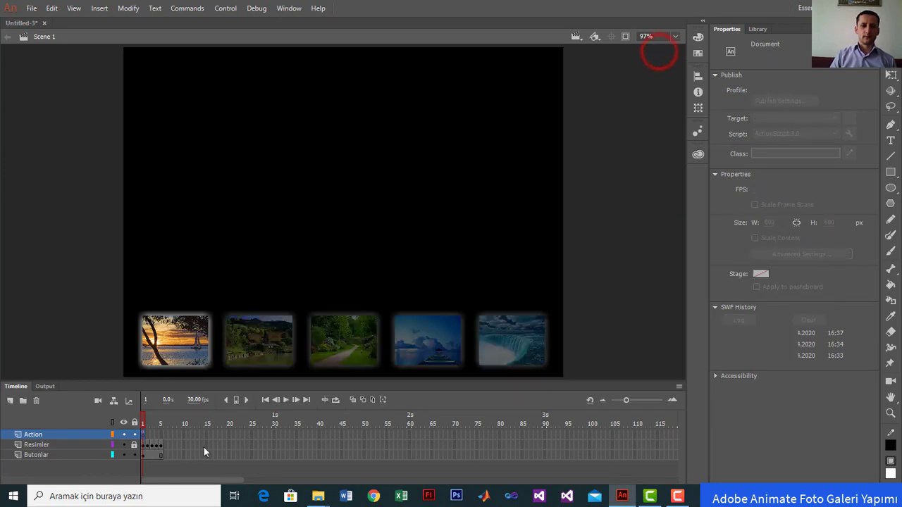
pyautogui.press('F9')
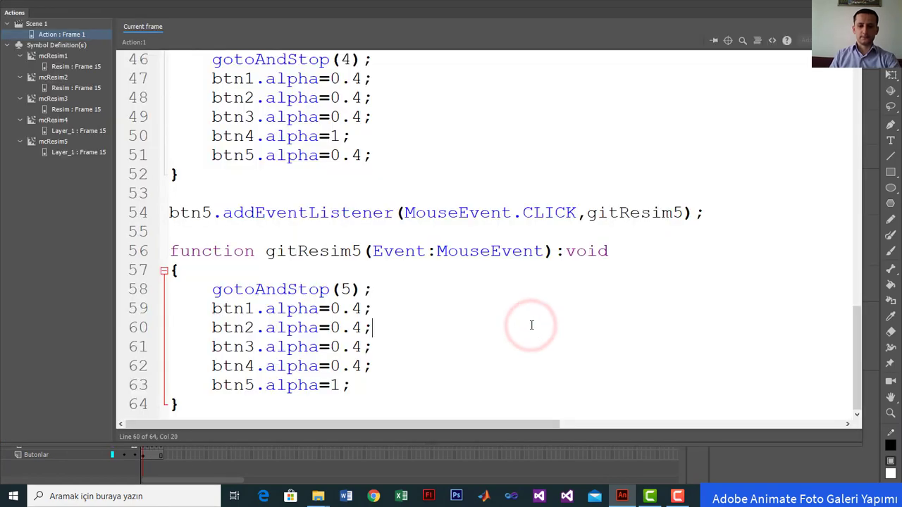
# - Close the script, open the fifth thumbnail's button symbol Buton5 for editing, and compare its Up, Over and Down frames
pyautogui.press('F9')
pyautogui.click(518, 327)
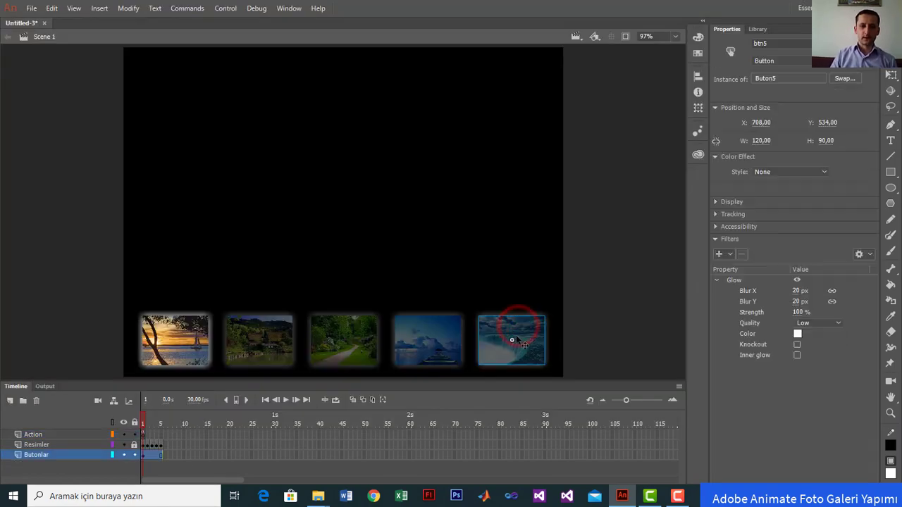
pyautogui.doubleClick(521, 328)
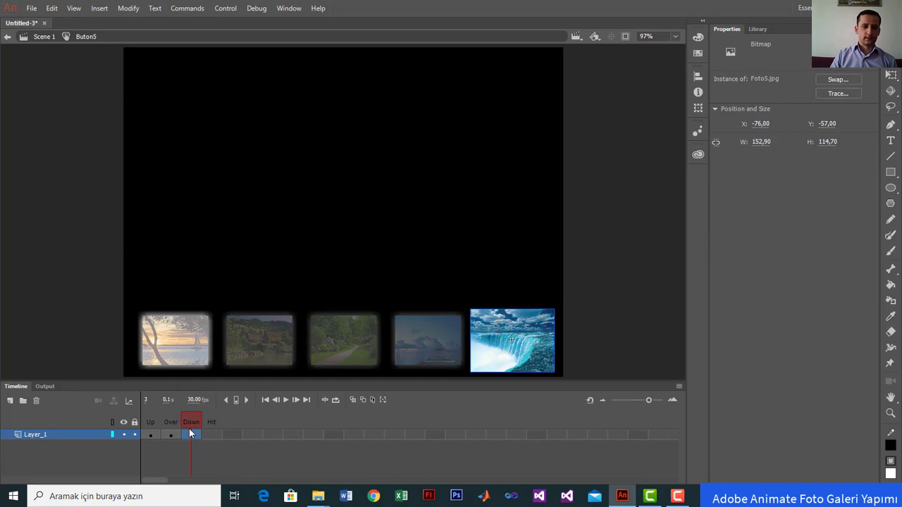
pyautogui.moveTo(192, 426); pyautogui.dragTo(150, 423)
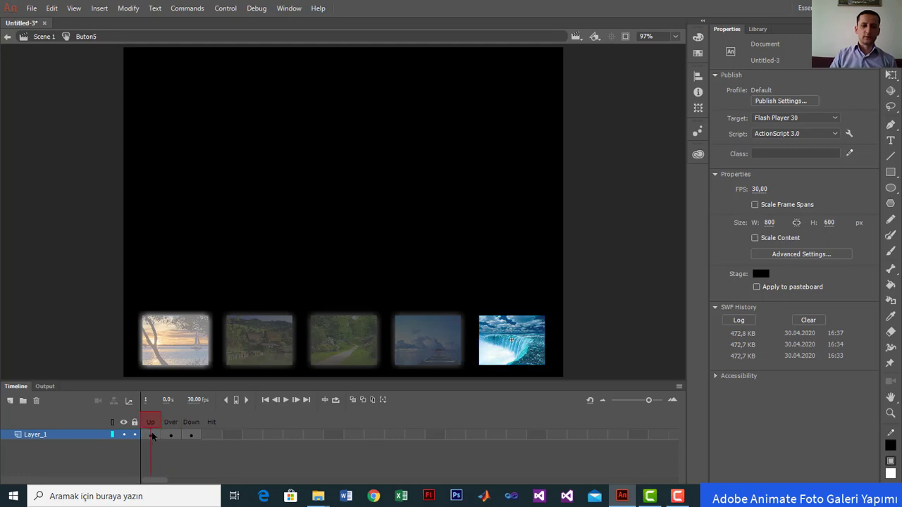
pyautogui.click(153, 435)
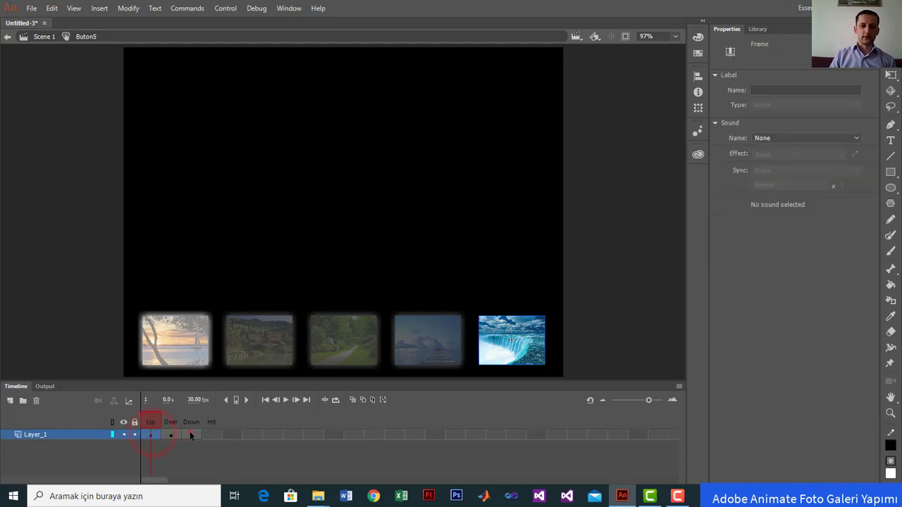
pyautogui.click(188, 435)
pyautogui.click(170, 435)
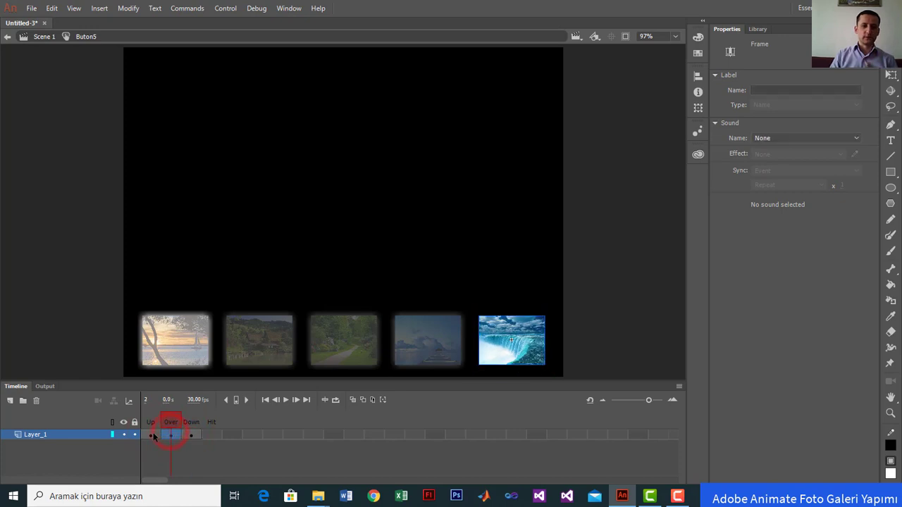
# - Copy the Up frame of Buton5 and paste it onto the Down frame
pyautogui.click(153, 435)
pyautogui.rightClick(154, 436)
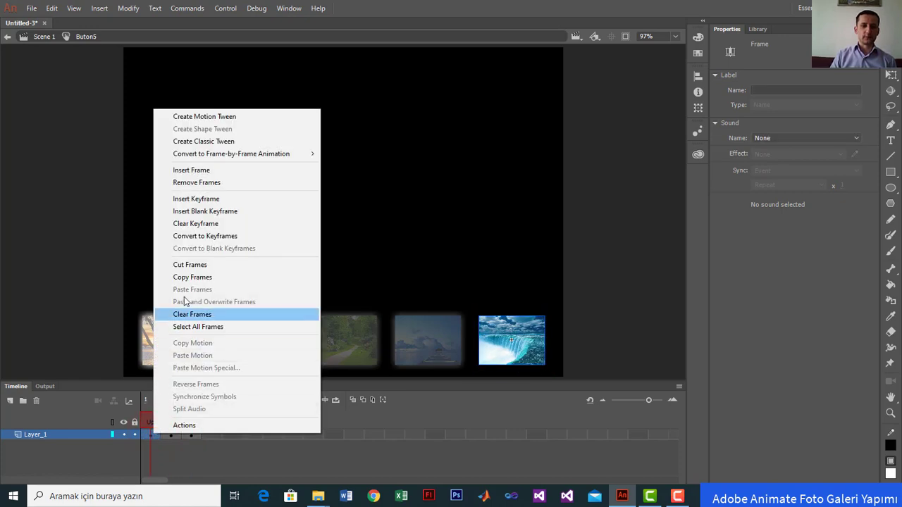
pyautogui.click(195, 277)
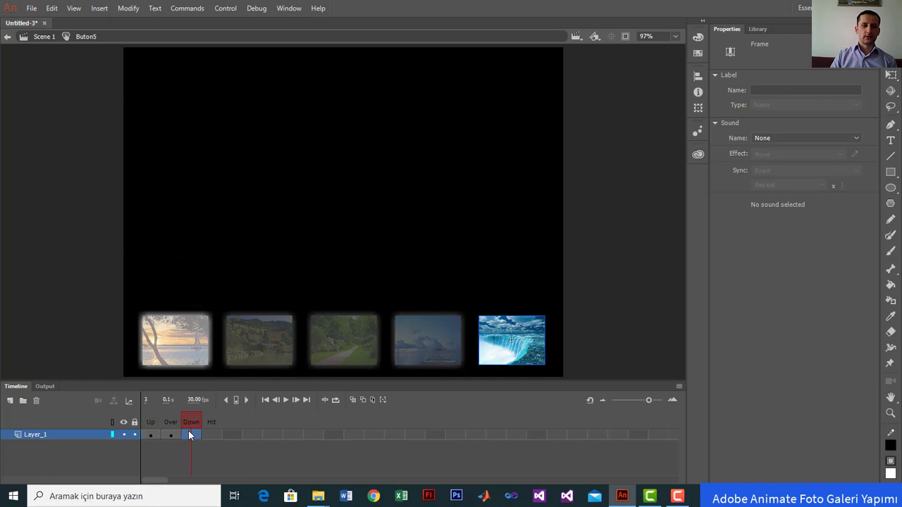
pyautogui.rightClick(188, 435)
pyautogui.click(228, 287)
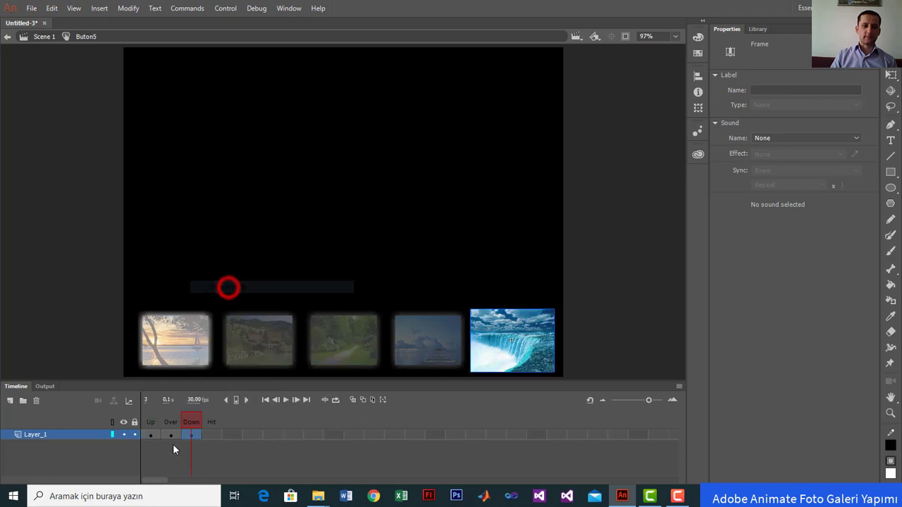
pyautogui.click(156, 416)
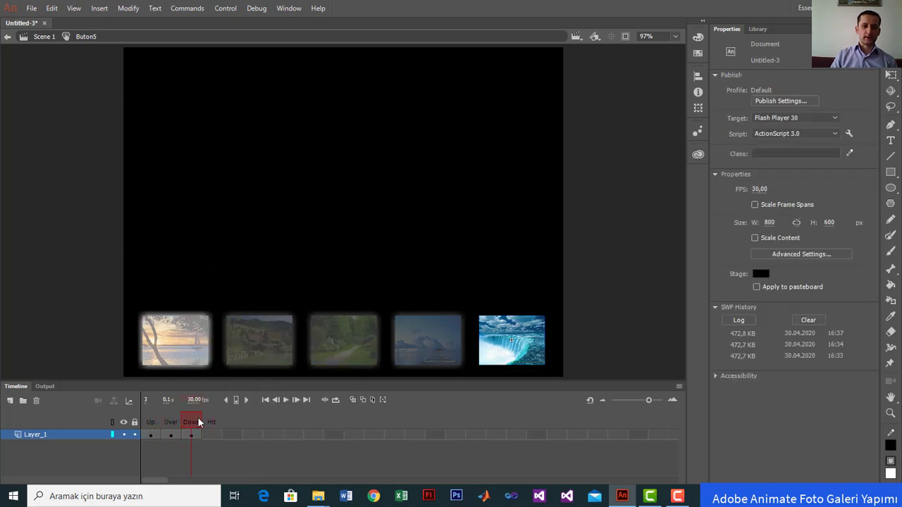
# - Enlarge the waterfall picture in the Over frame about its centre to about 155 × 116 px, and return to Scene 1
pyautogui.click(171, 434)
pyautogui.click(171, 435)
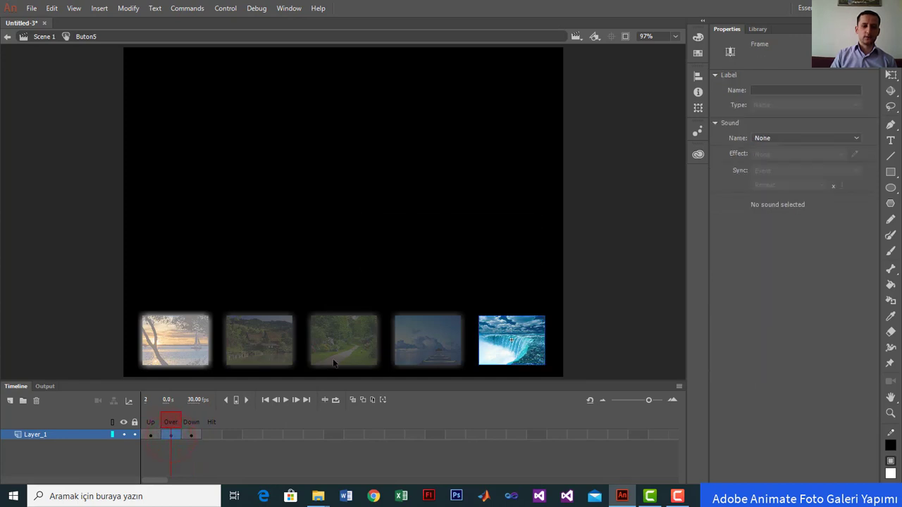
pyautogui.click(534, 337)
pyautogui.click(891, 74)
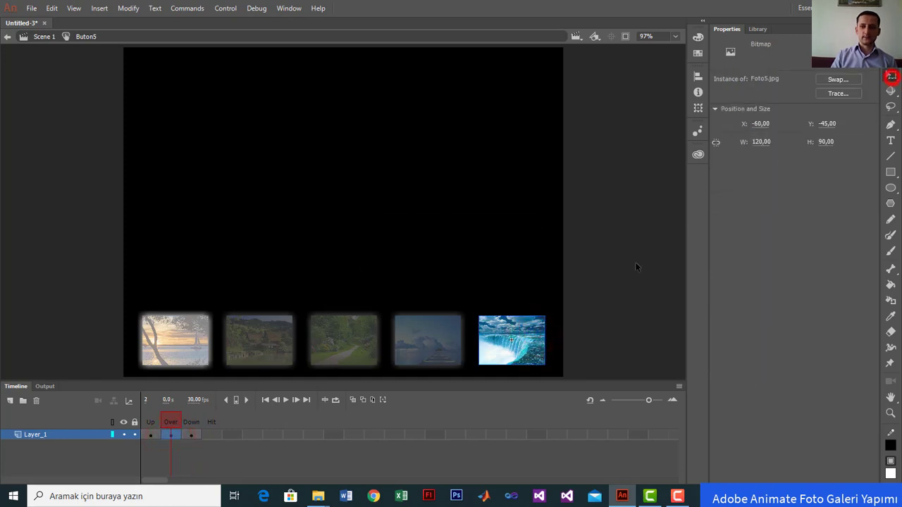
pyautogui.click(546, 313)
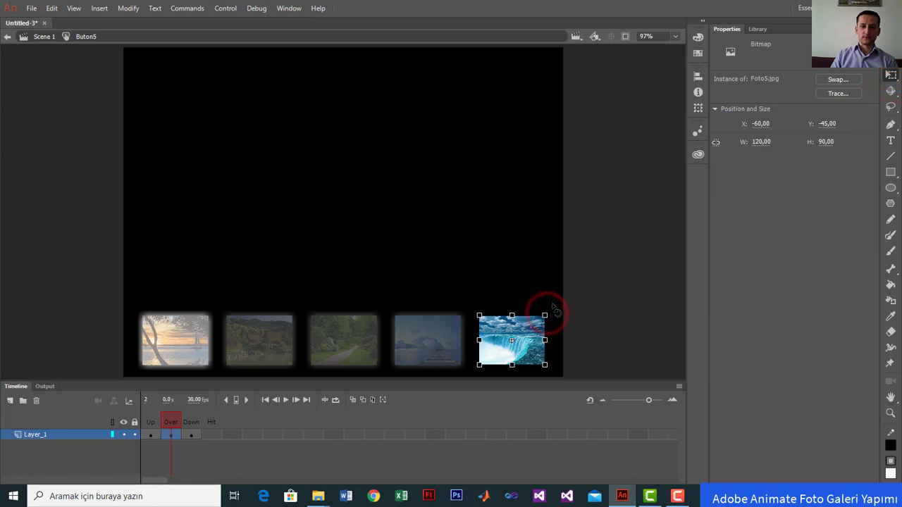
pyautogui.moveTo(552, 303)
pyautogui.mouseDown()
pyautogui.moveTo(561, 296)
pyautogui.moveTo(557, 301)
pyautogui.mouseUp()
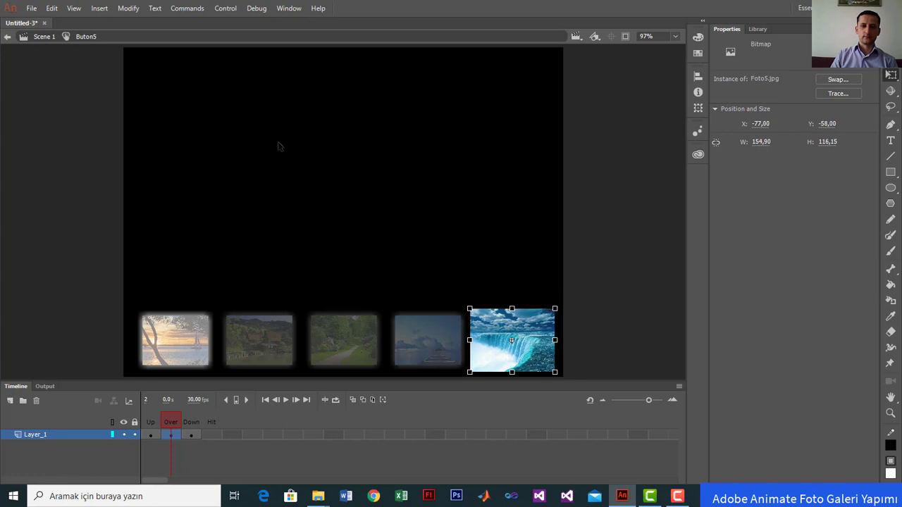
pyautogui.click(40, 41)
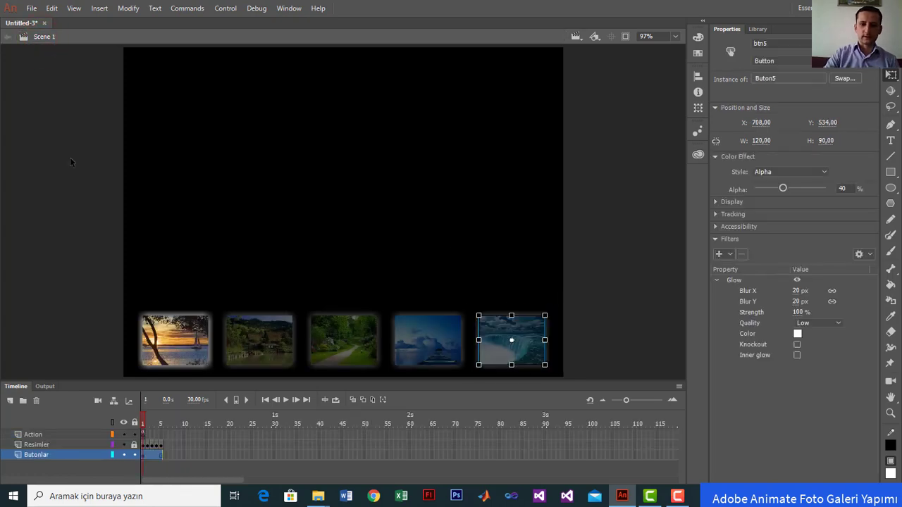
# - Test the movie, try the fifth, third, second and first thumbnails, and close the test window
pyautogui.hotkey('ctrl', 'Return')
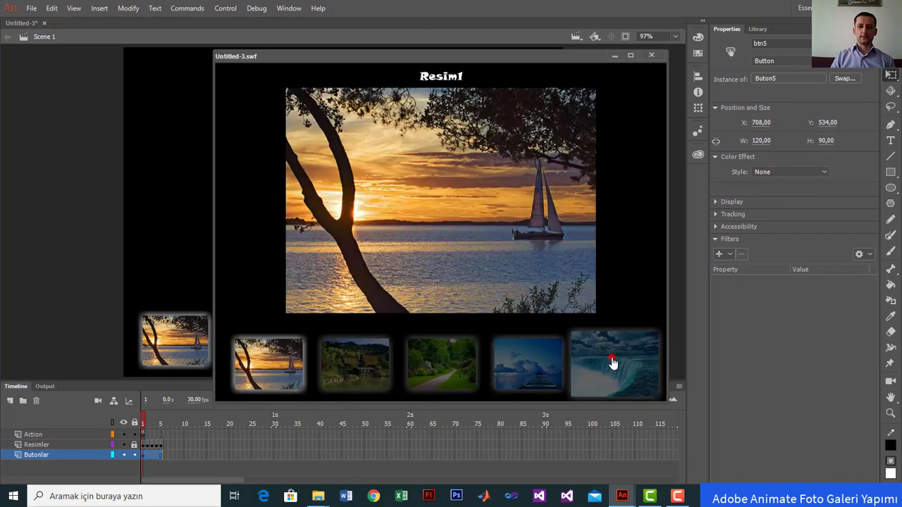
pyautogui.click(613, 363)
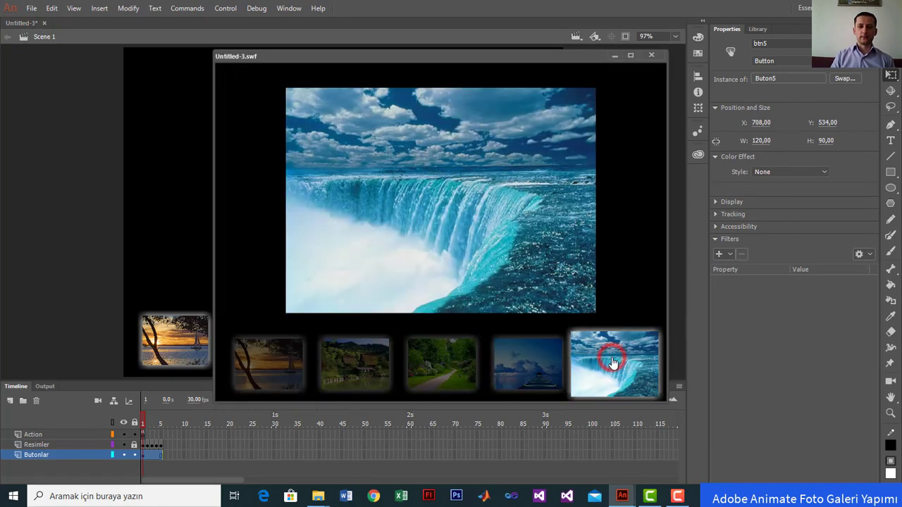
pyautogui.click(414, 352)
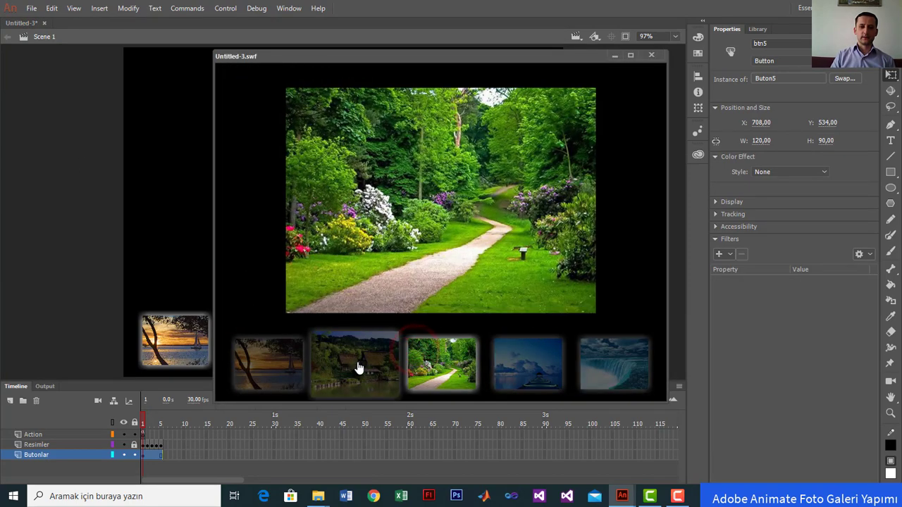
pyautogui.click(358, 367)
pyautogui.click(268, 372)
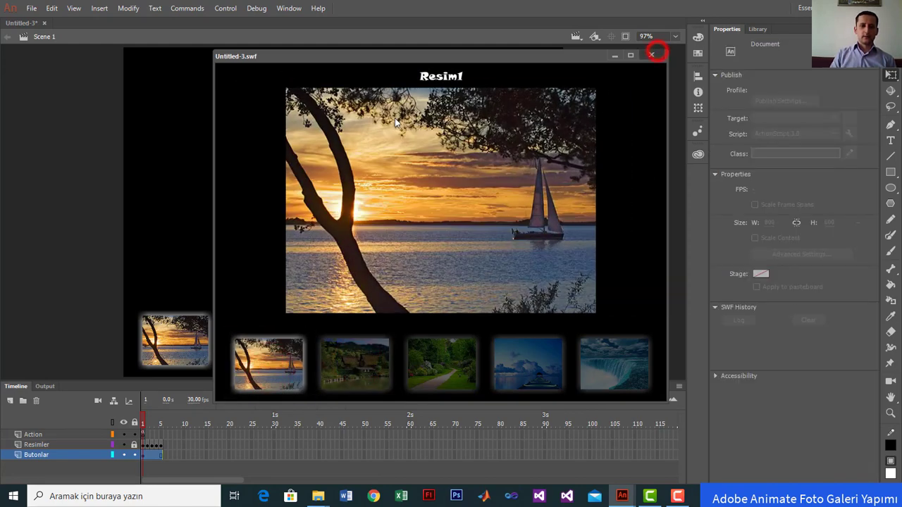
pyautogui.click(652, 55)
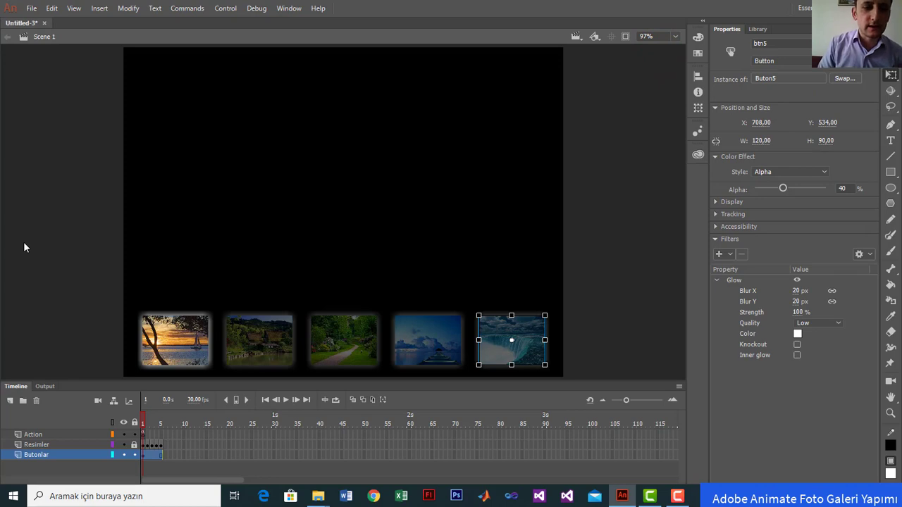